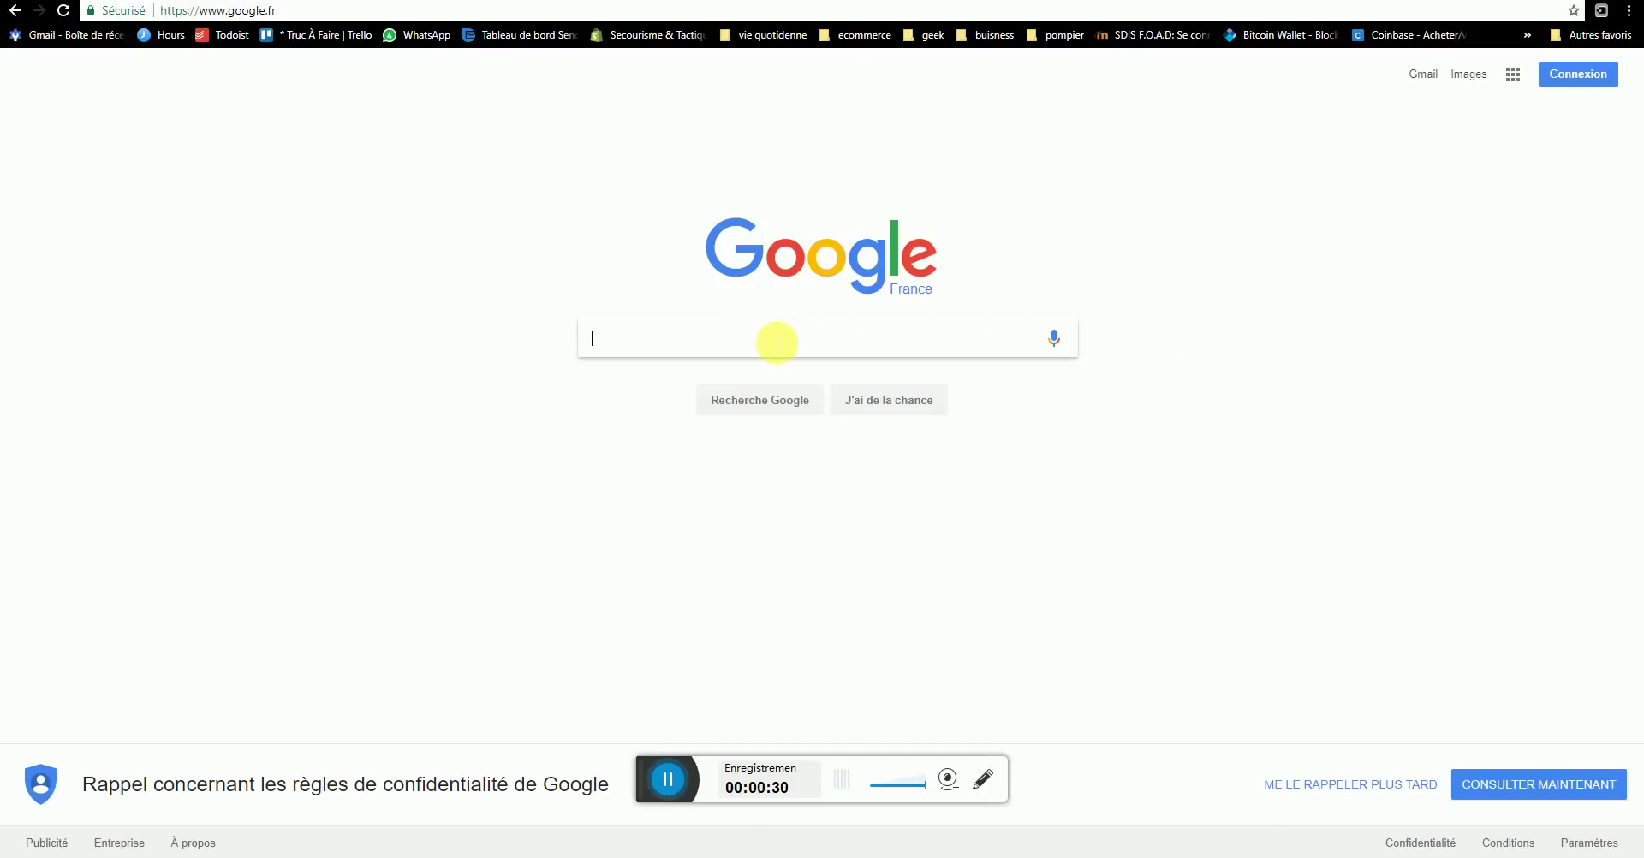
# - Search google.fr for 'gmail'
pyautogui.write('g')
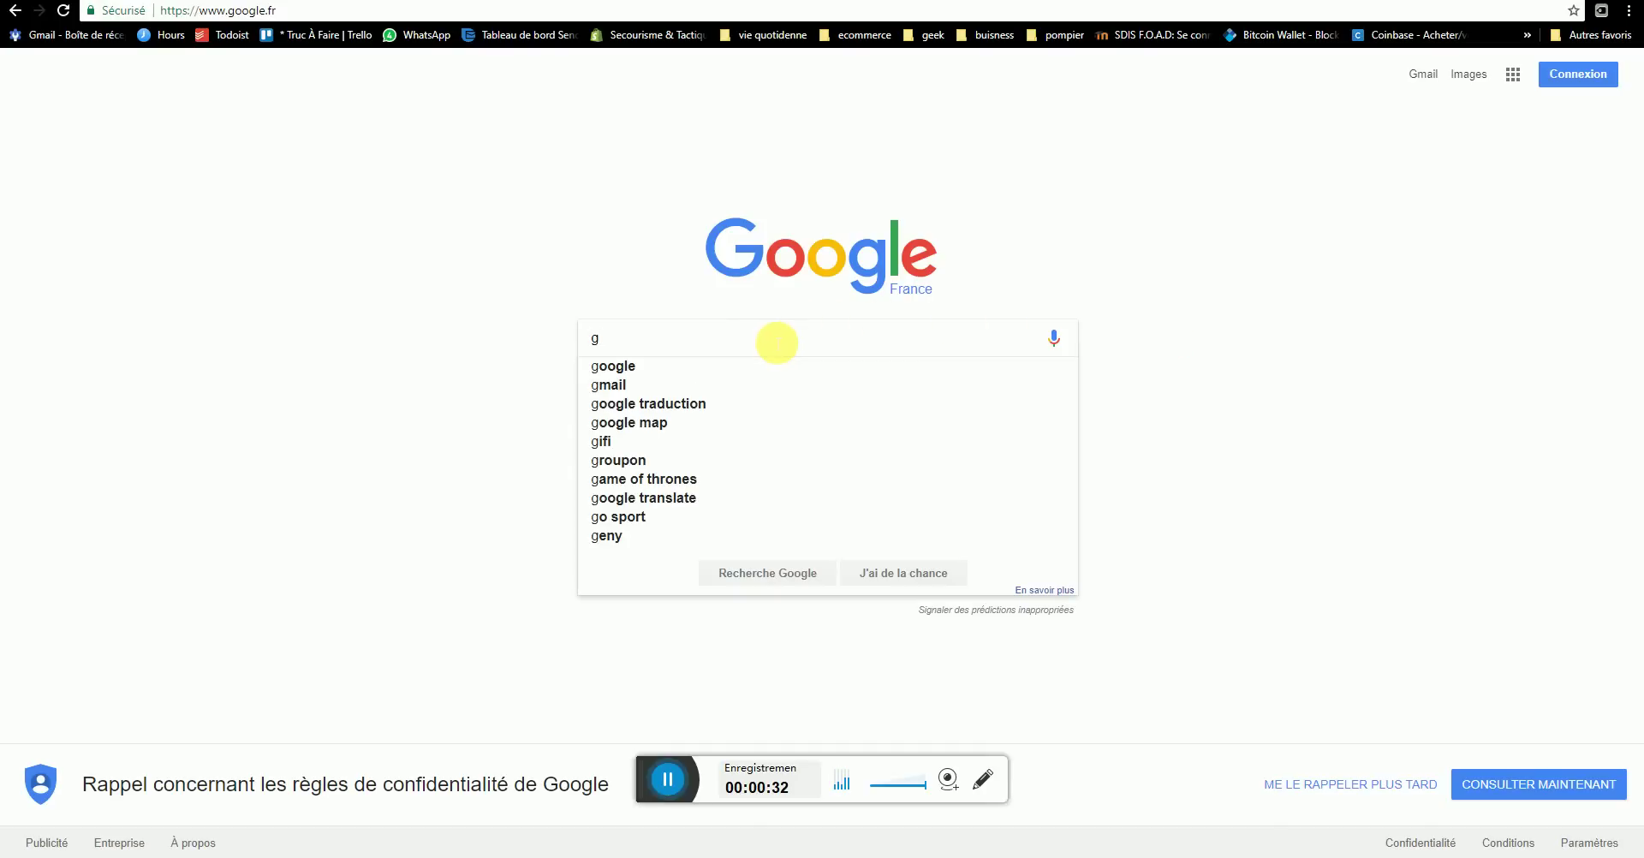
pyautogui.write('mail')
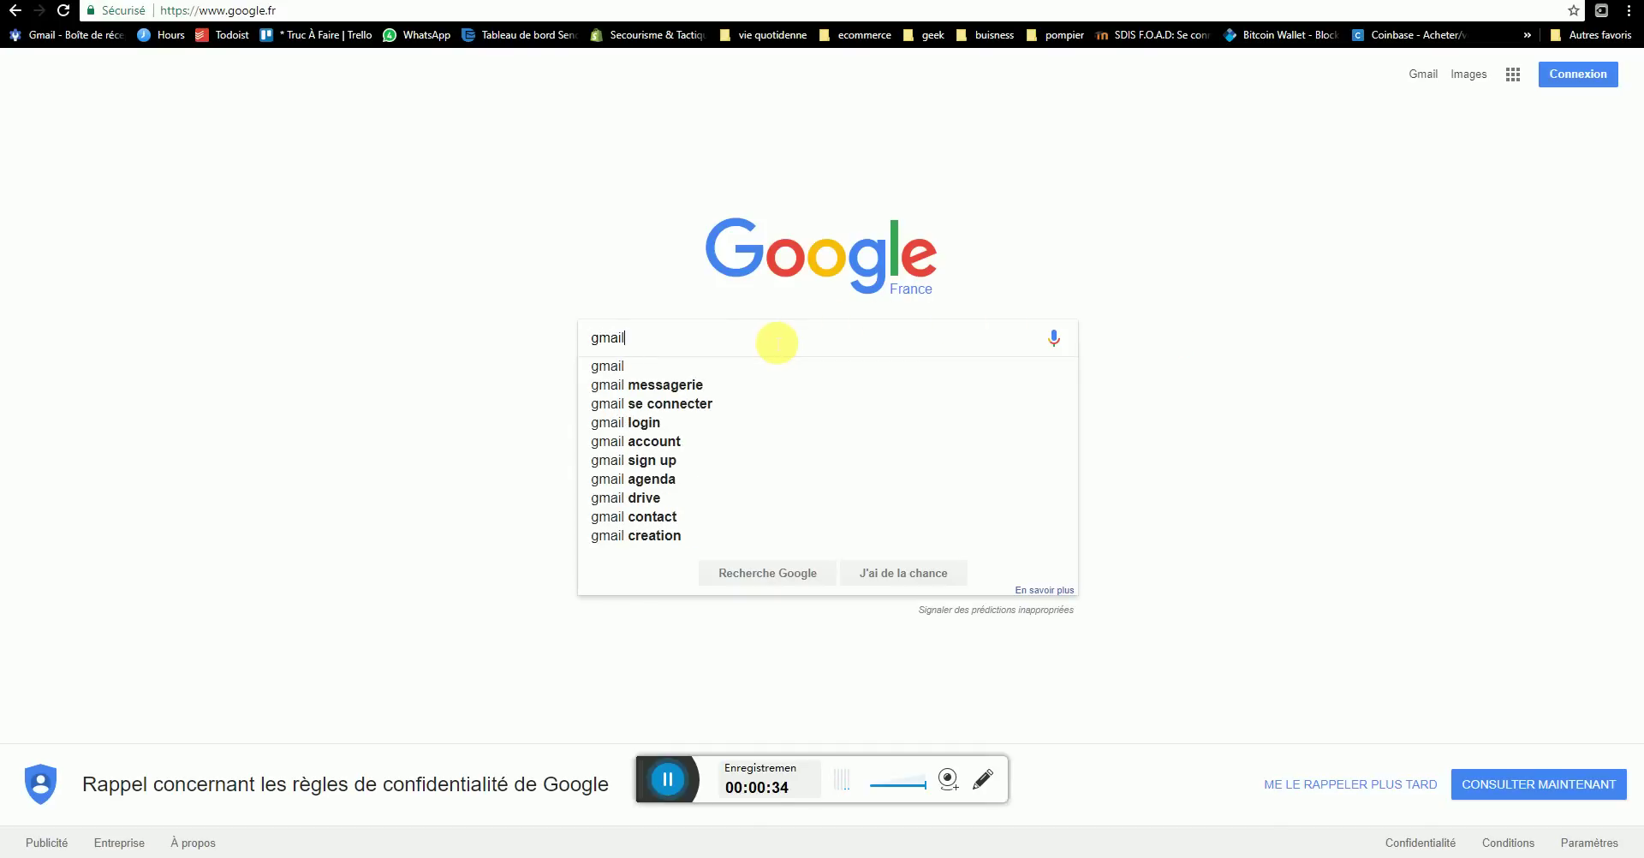
pyautogui.press('Return')
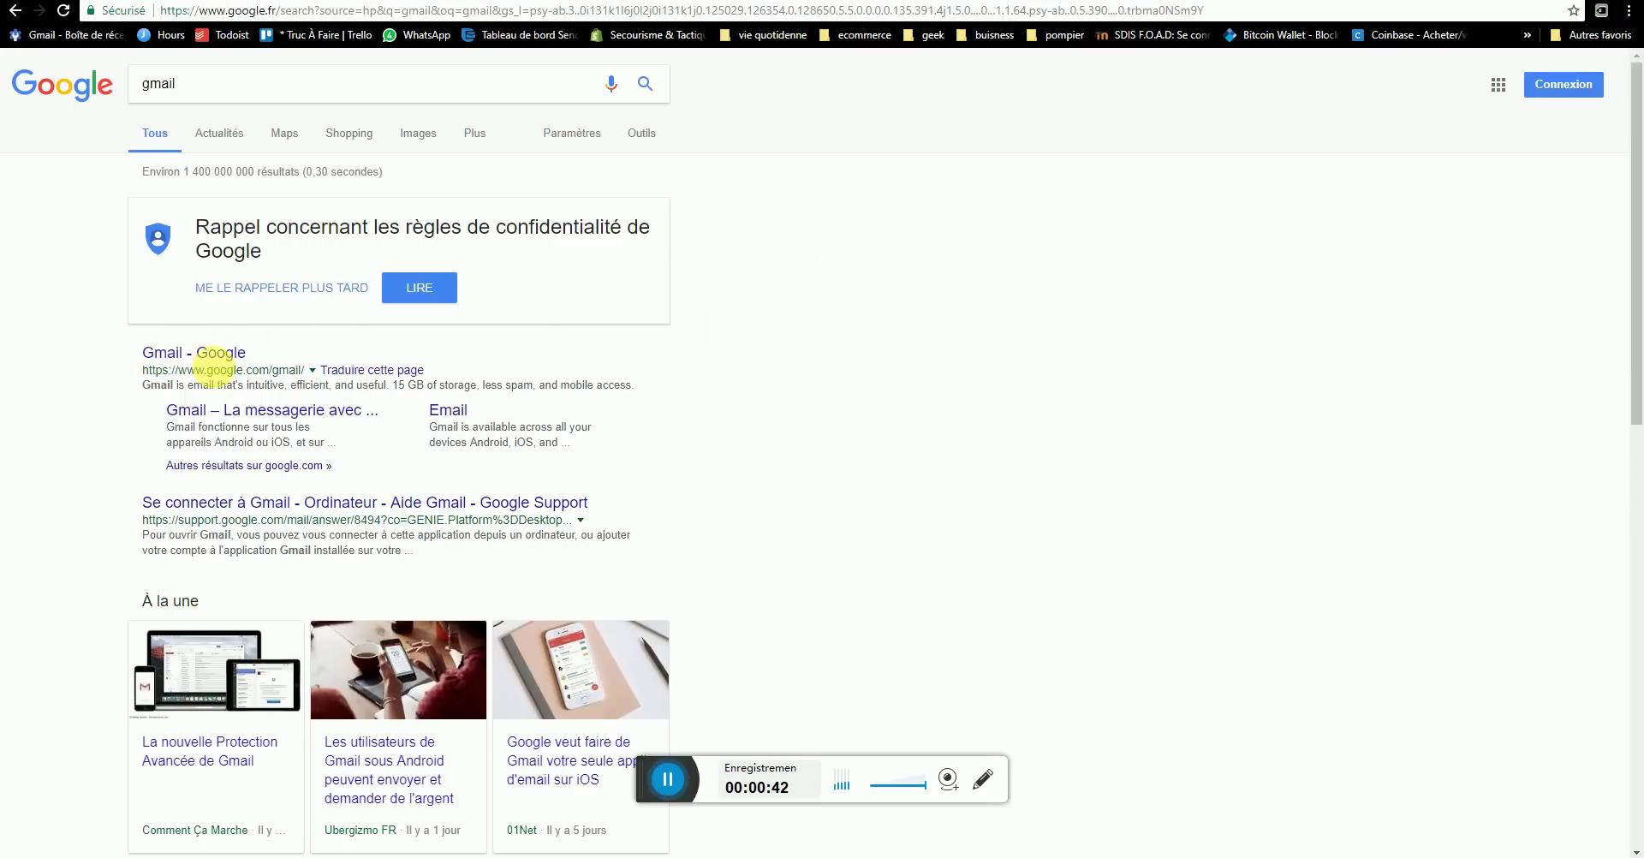
# - Open Gmail from the results and start the sign-up form, filling in the first and last name
pyautogui.click(190, 358)
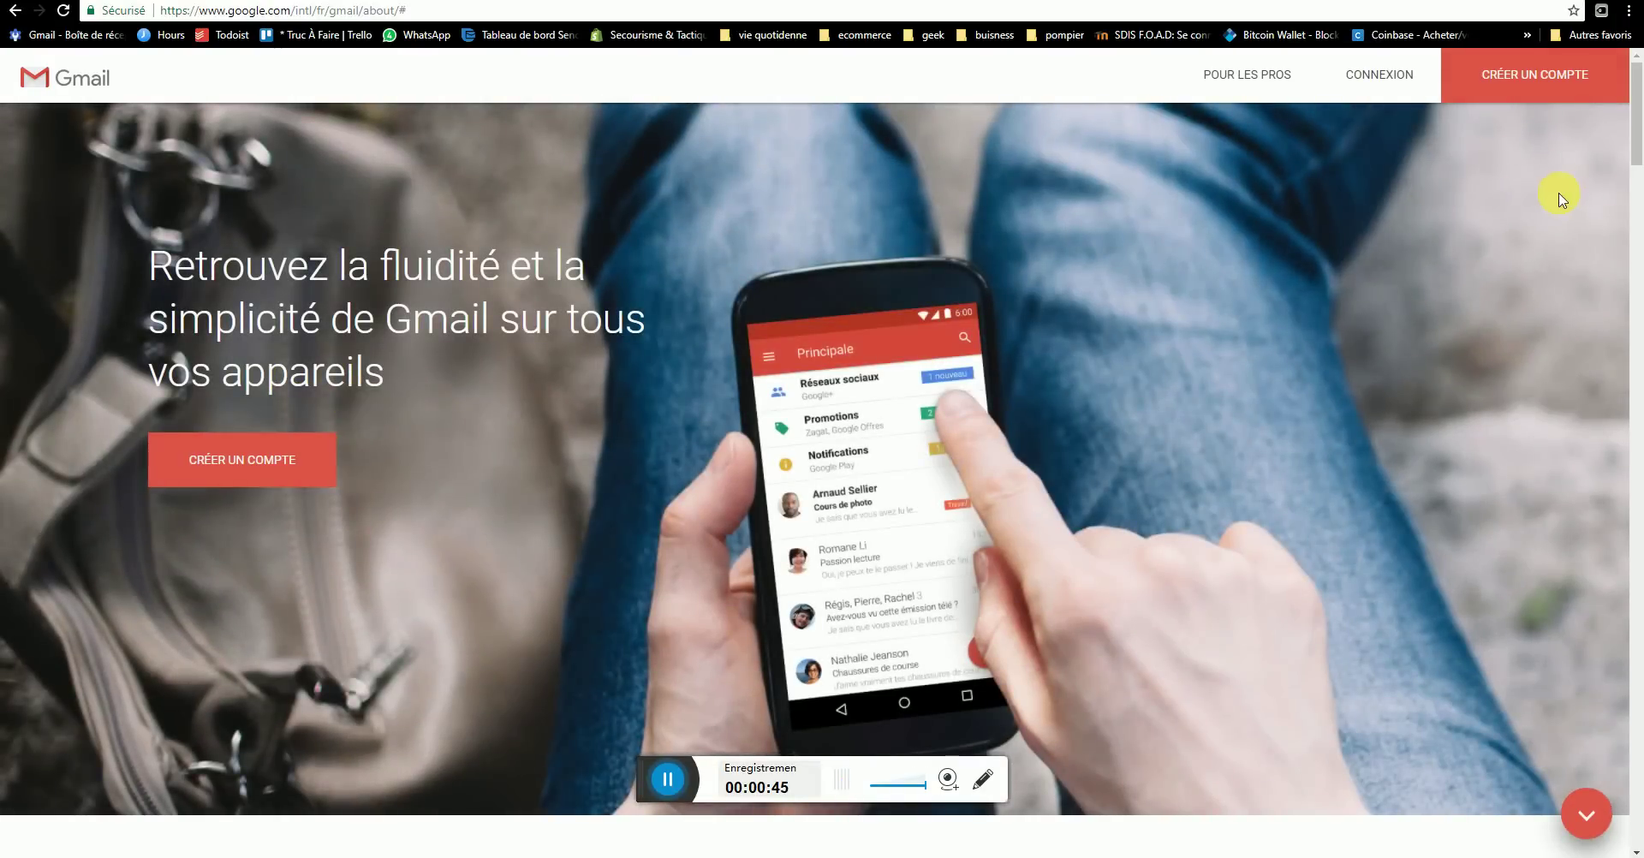
pyautogui.click(1506, 82)
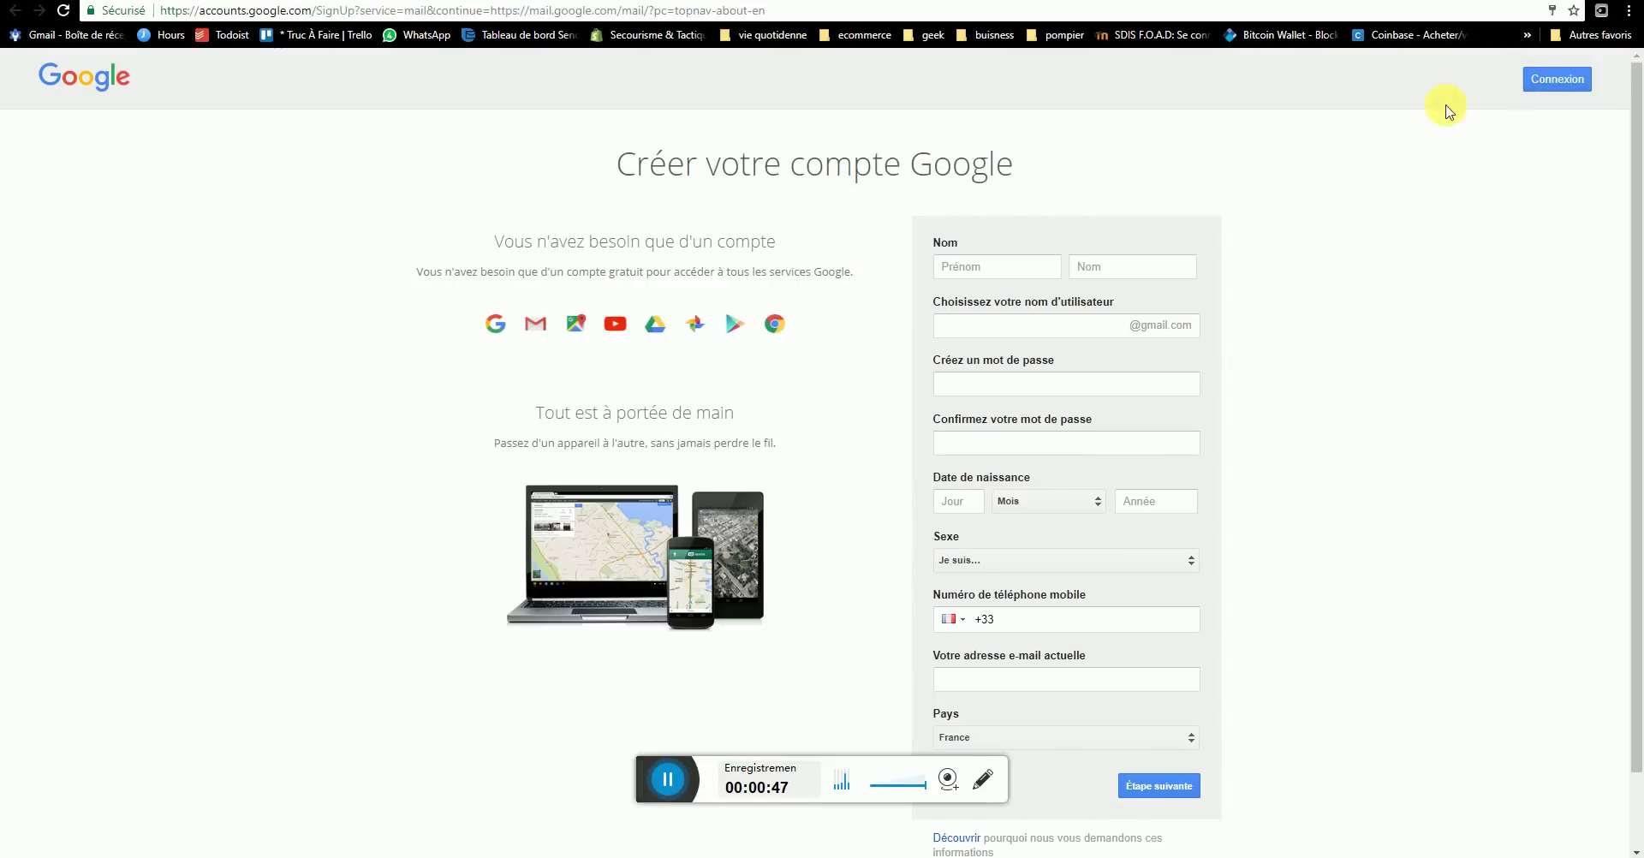
pyautogui.click(975, 268)
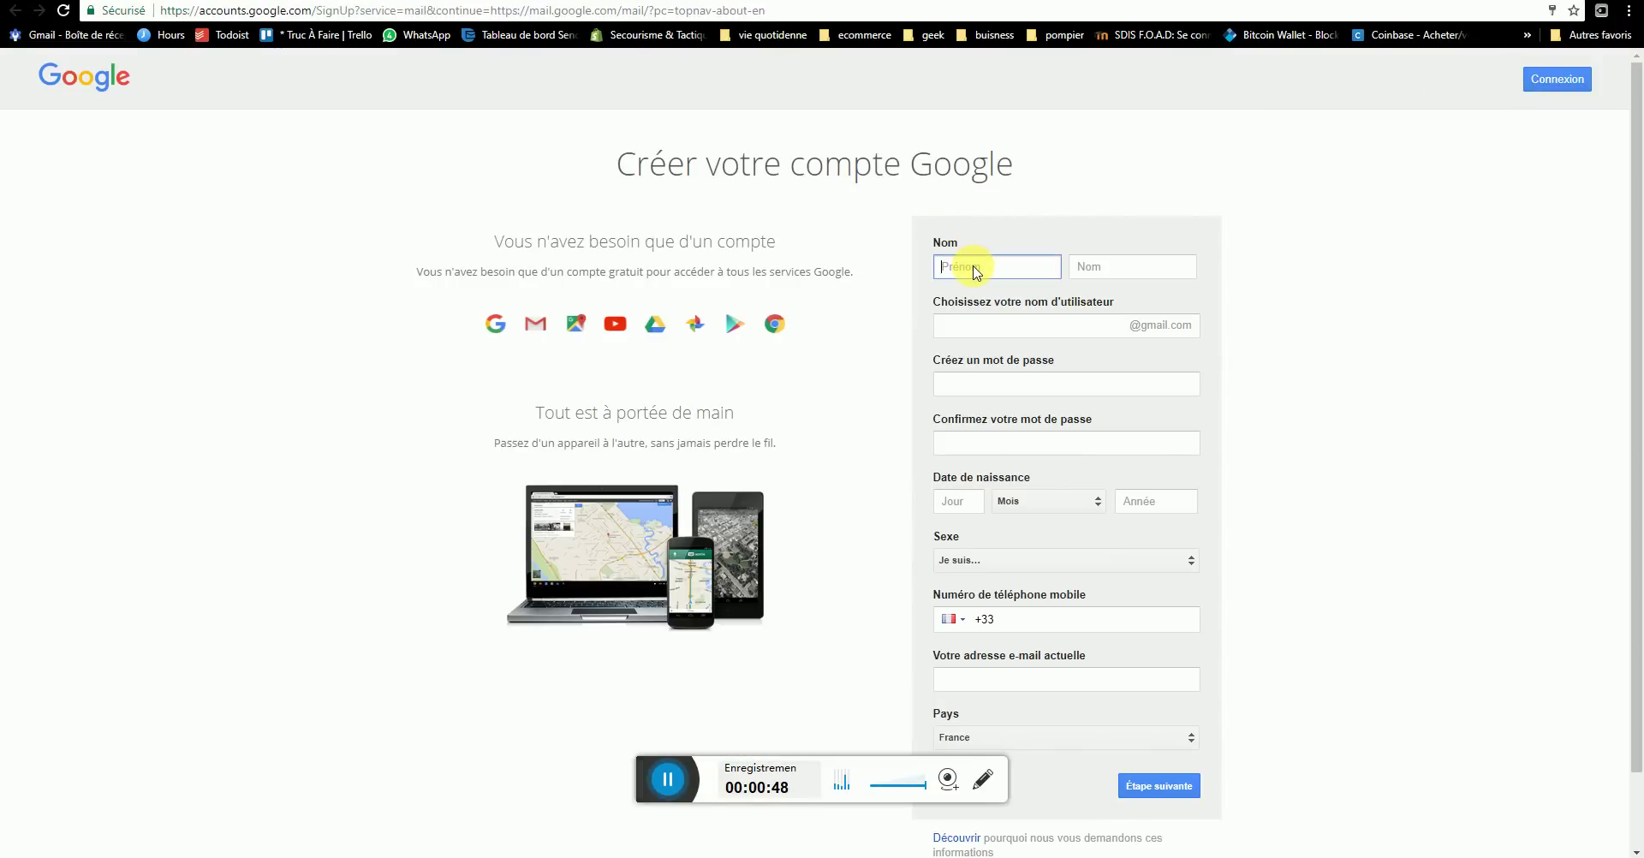
pyautogui.write('patrick')
pyautogui.click(182, 1)
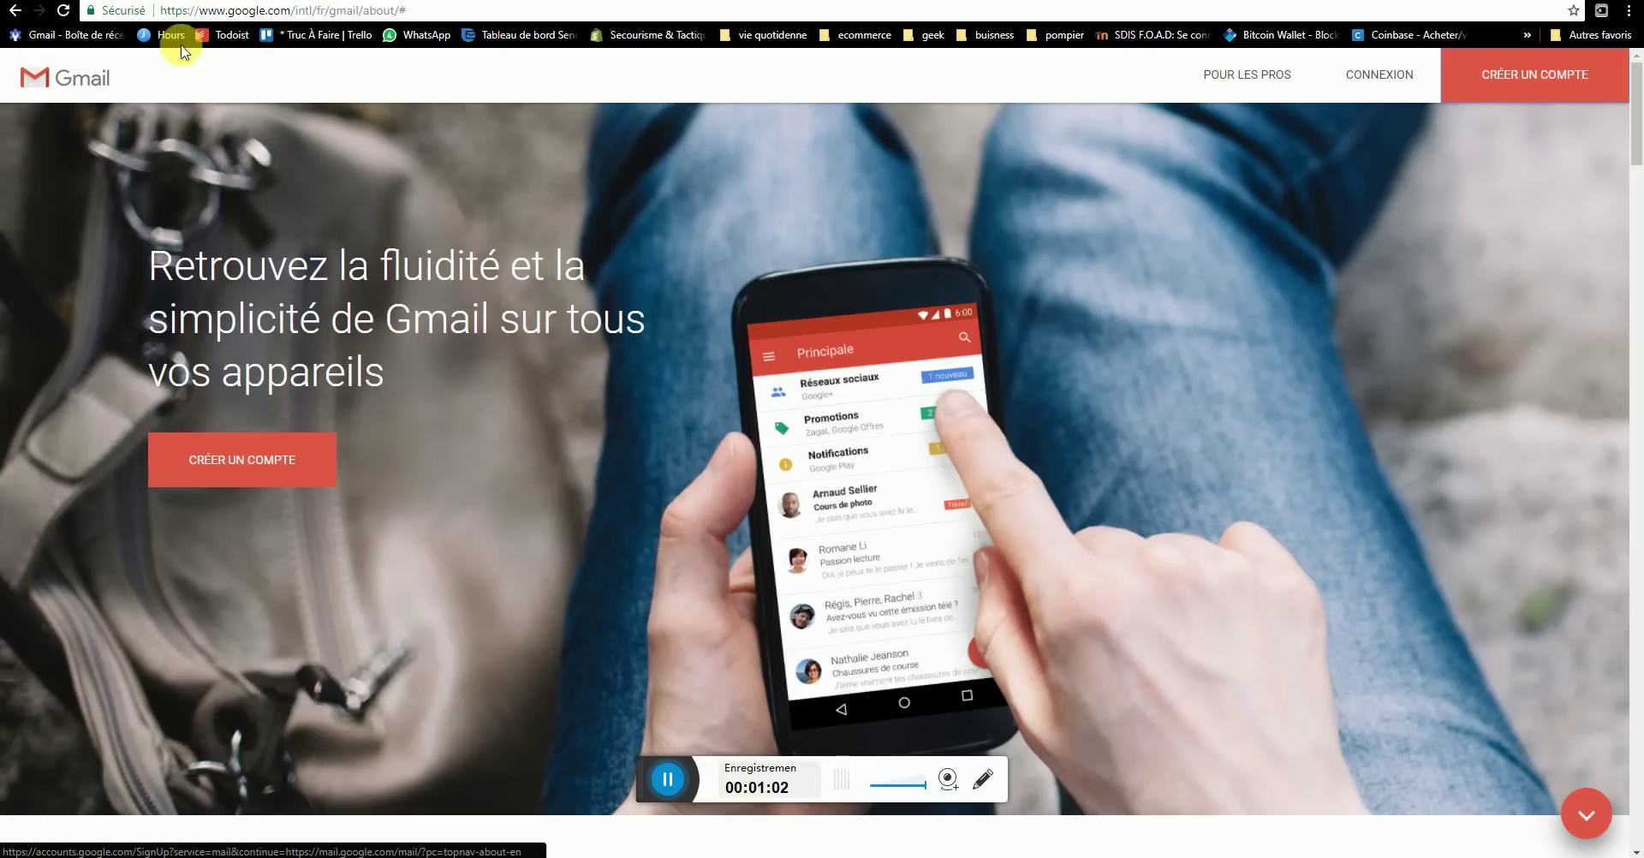
pyautogui.click(282, 450)
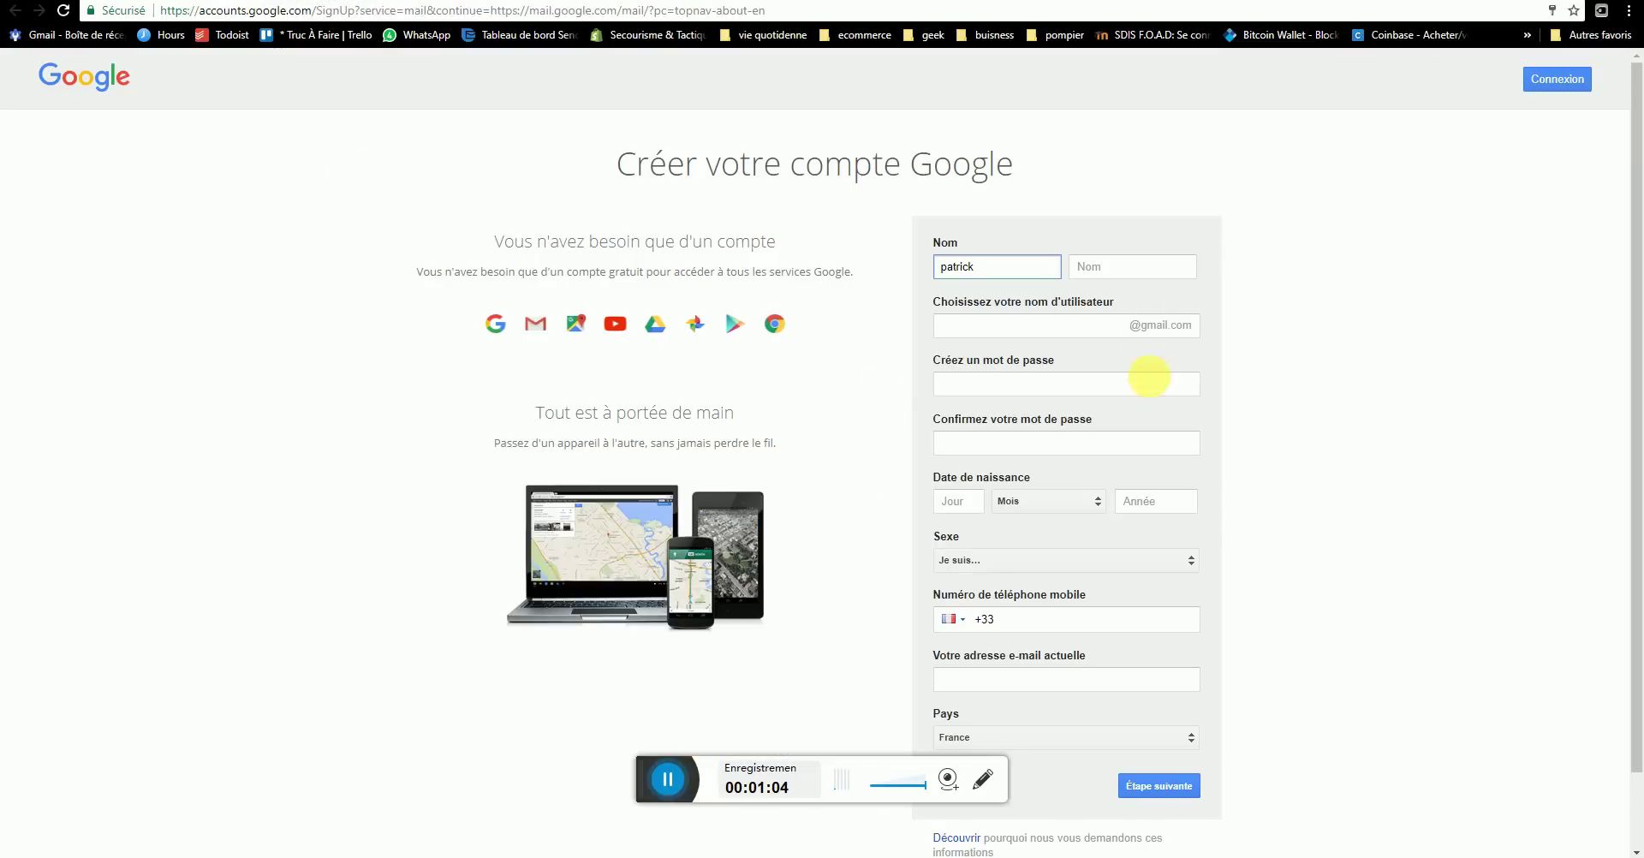
pyautogui.click(1123, 272)
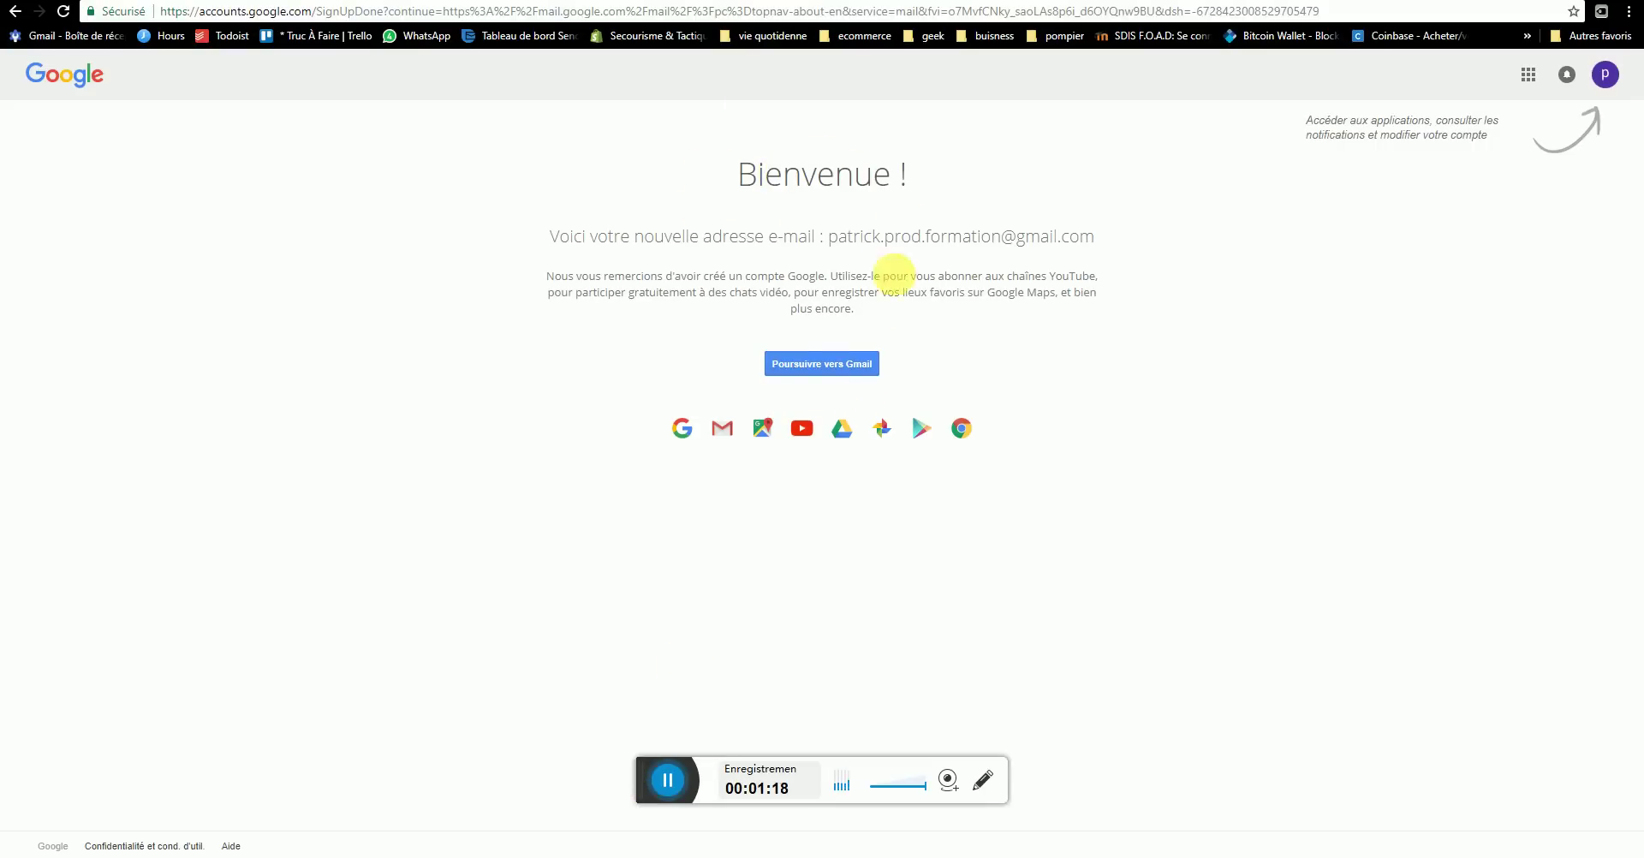
# - Enter the new inbox, dismiss the welcome tour and trash all three welcome emails
pyautogui.click(838, 370)
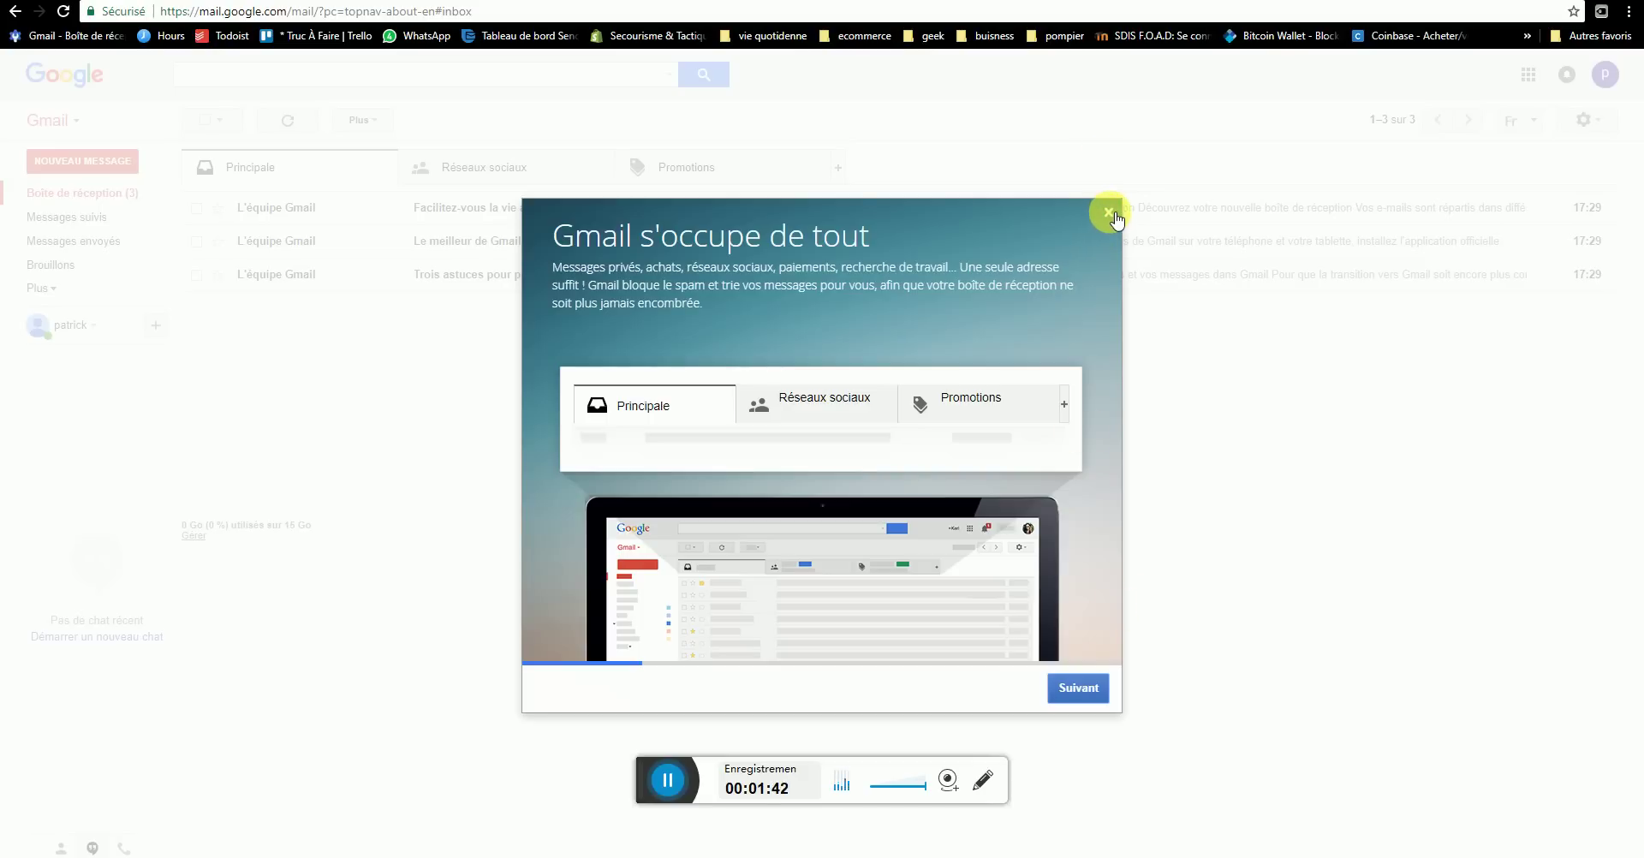
pyautogui.click(1108, 212)
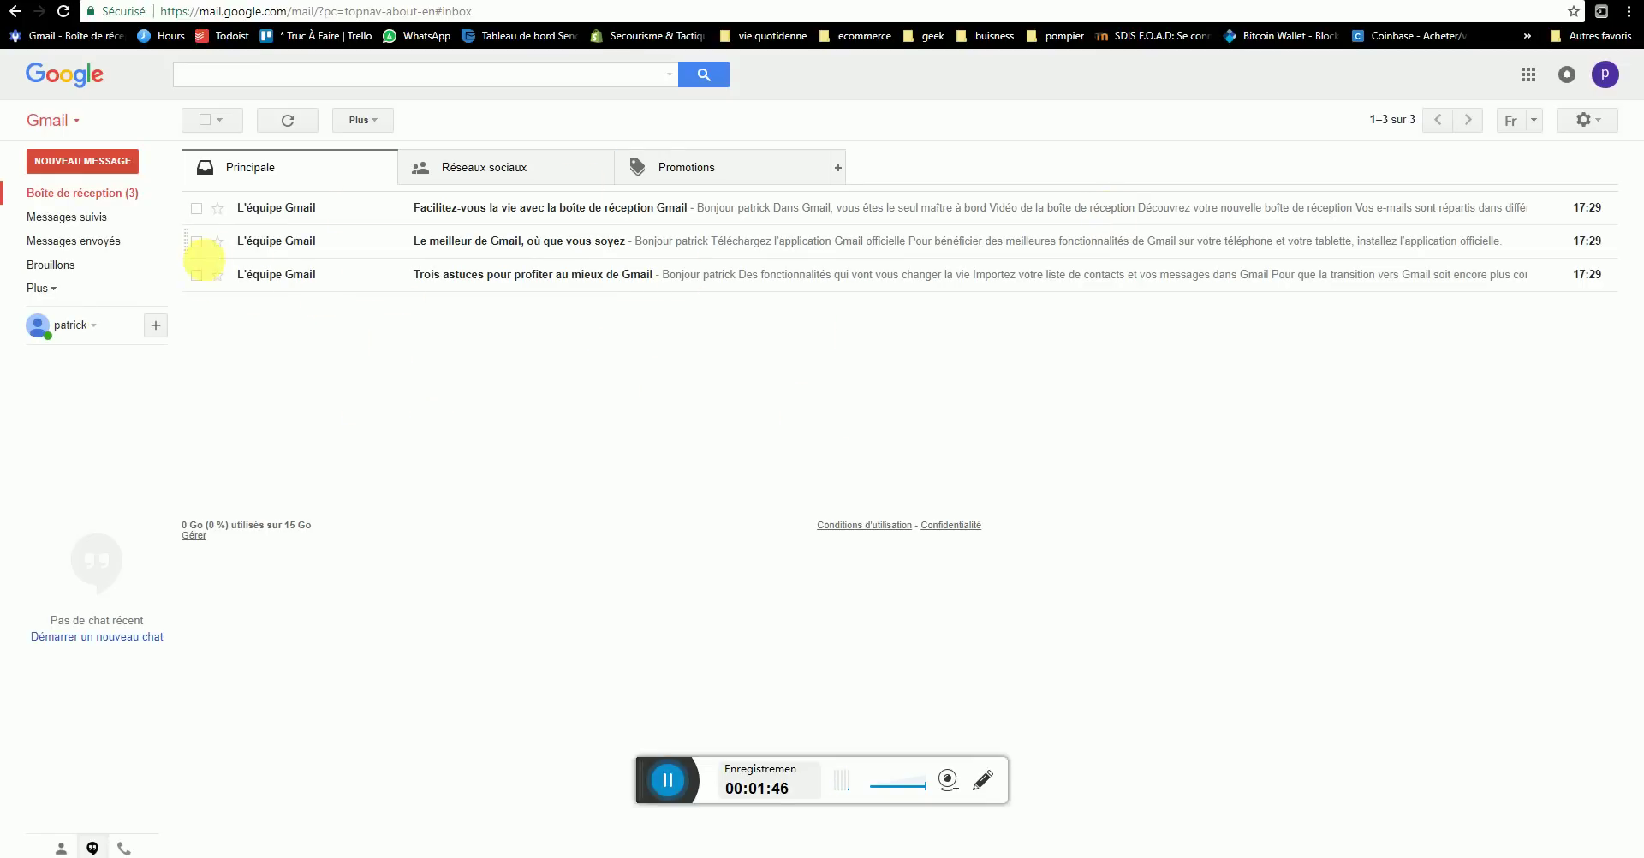
pyautogui.click(196, 274)
pyautogui.click(196, 241)
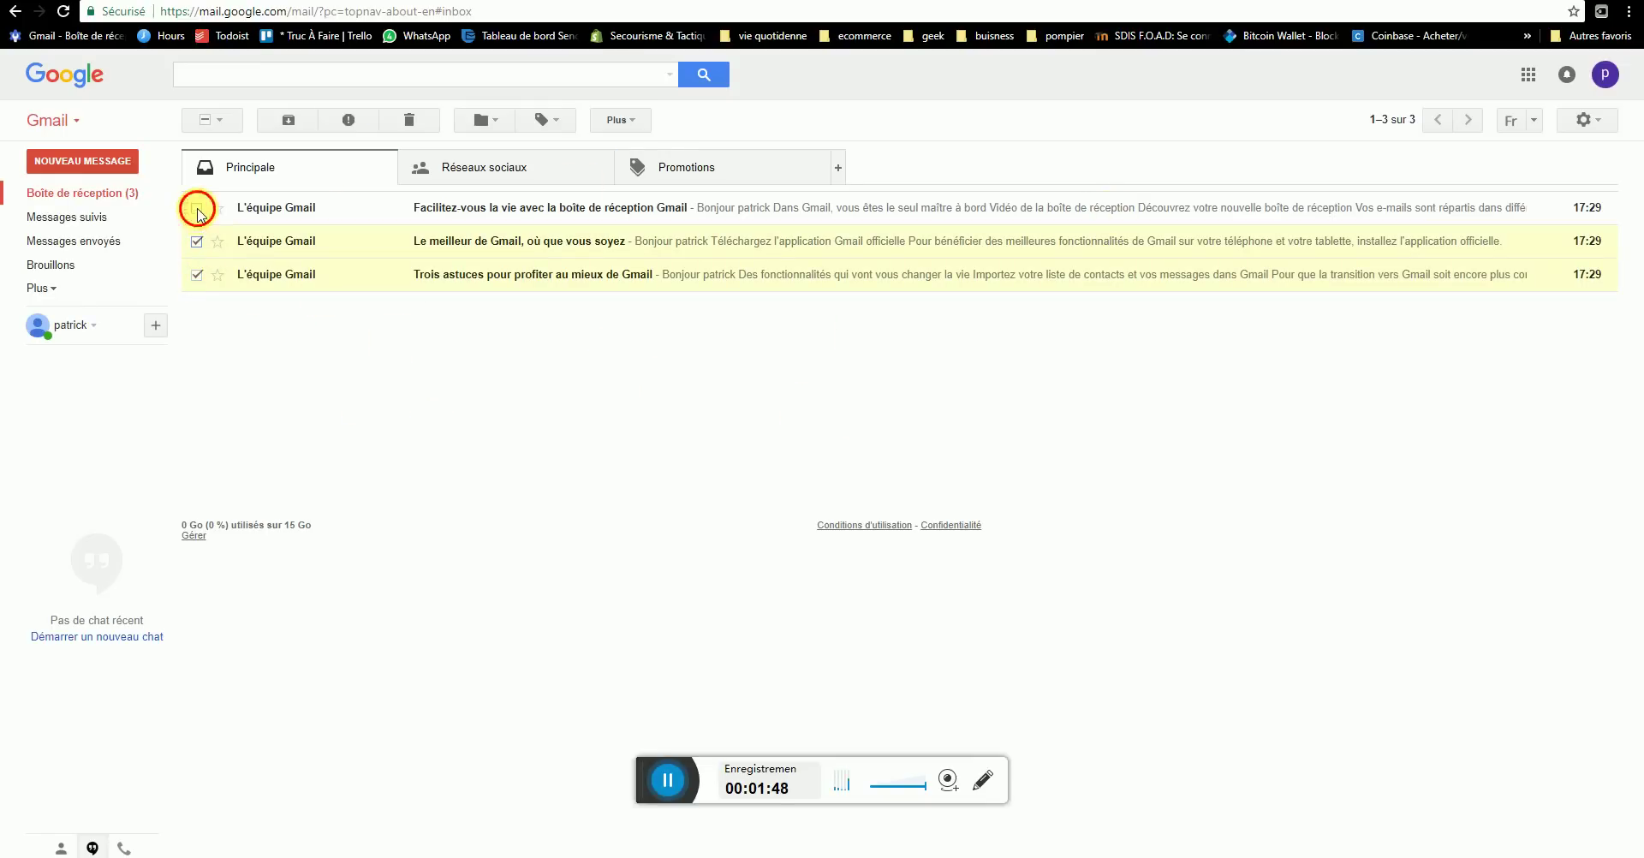
pyautogui.click(196, 208)
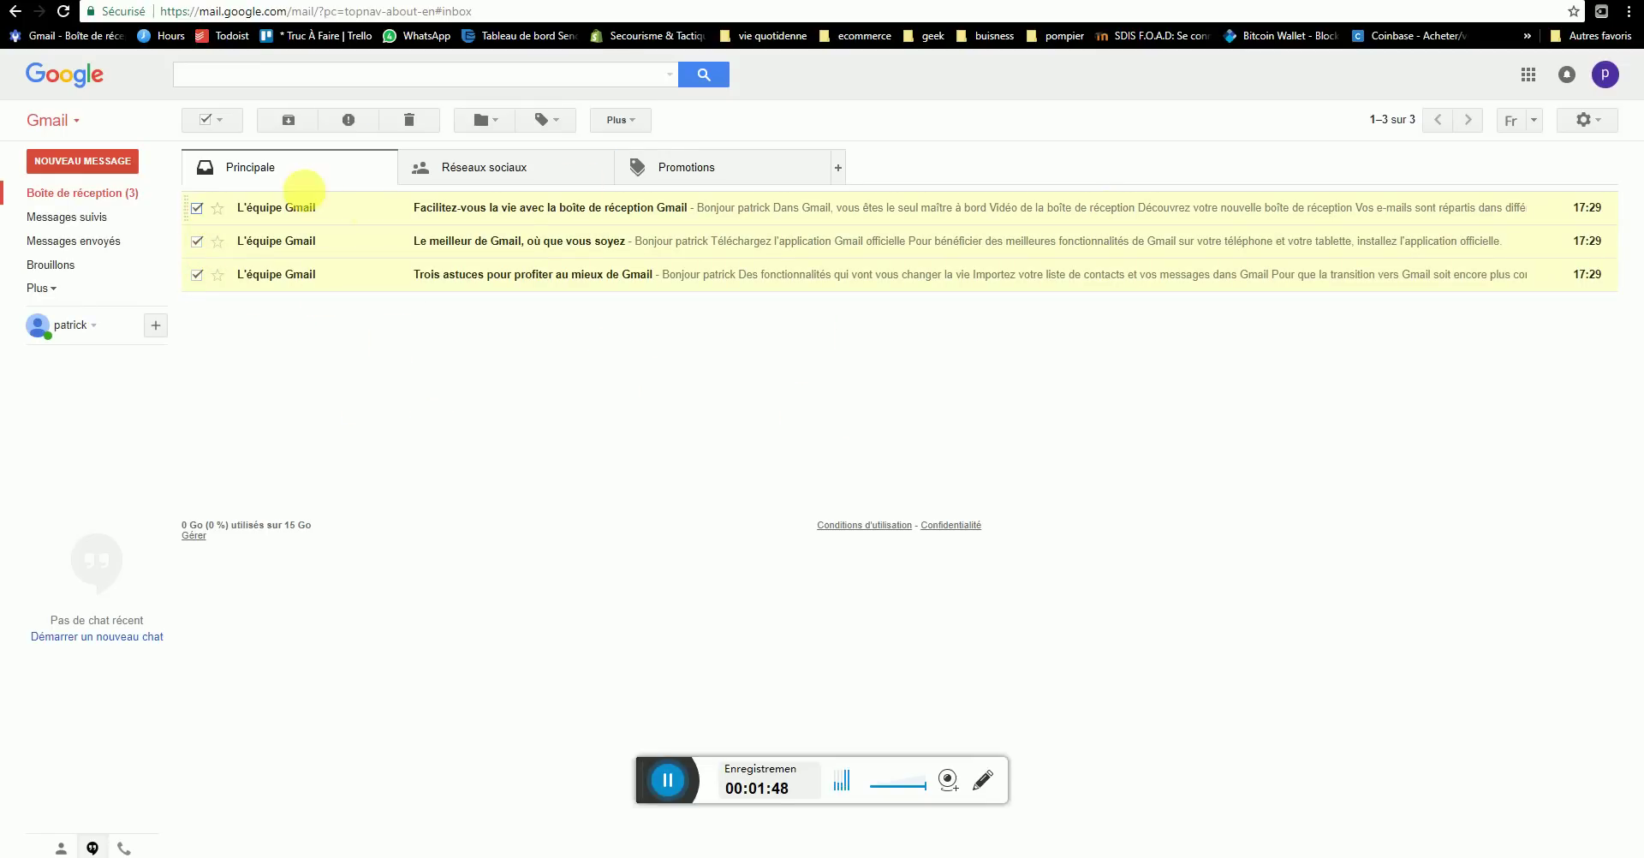
pyautogui.click(411, 129)
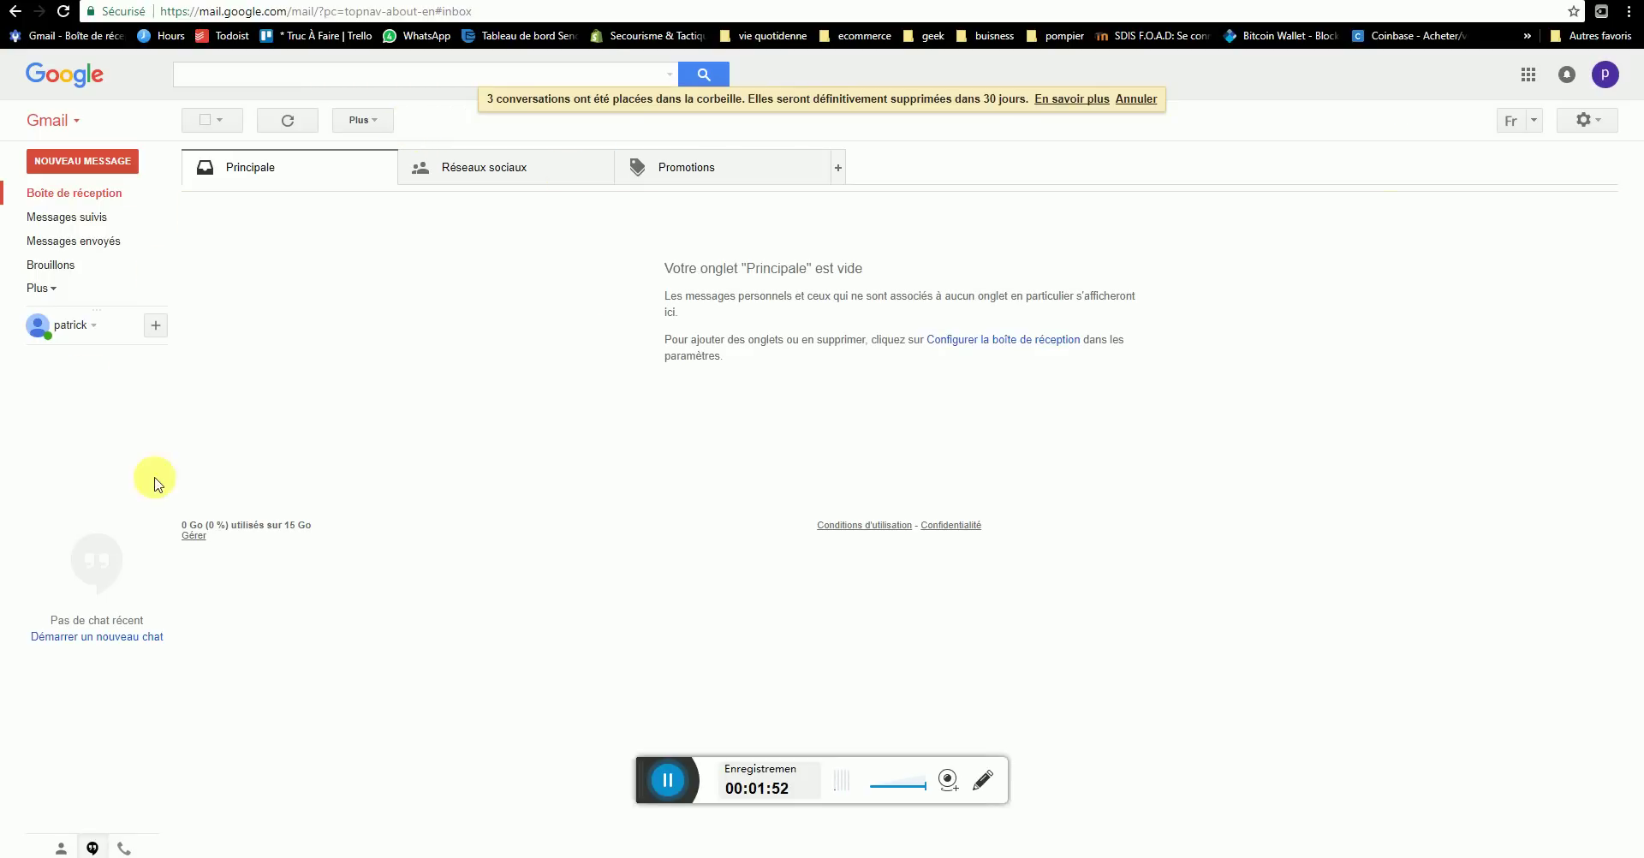
pyautogui.click(41, 287)
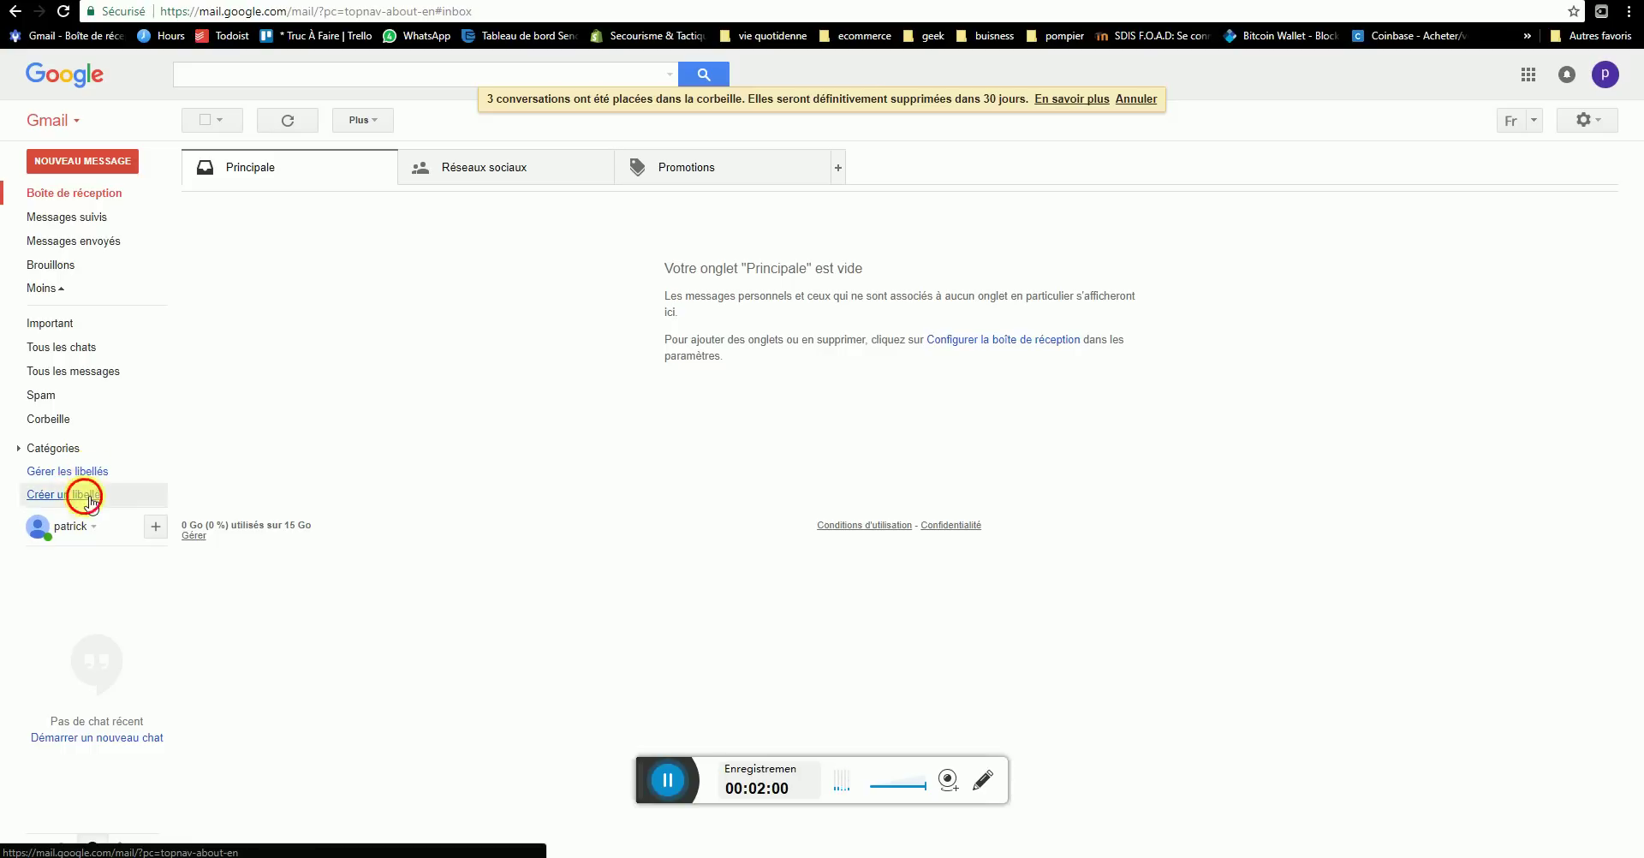
# - Create the Gmail labels paypal, banques and applications, then open label management
pyautogui.click(80, 494)
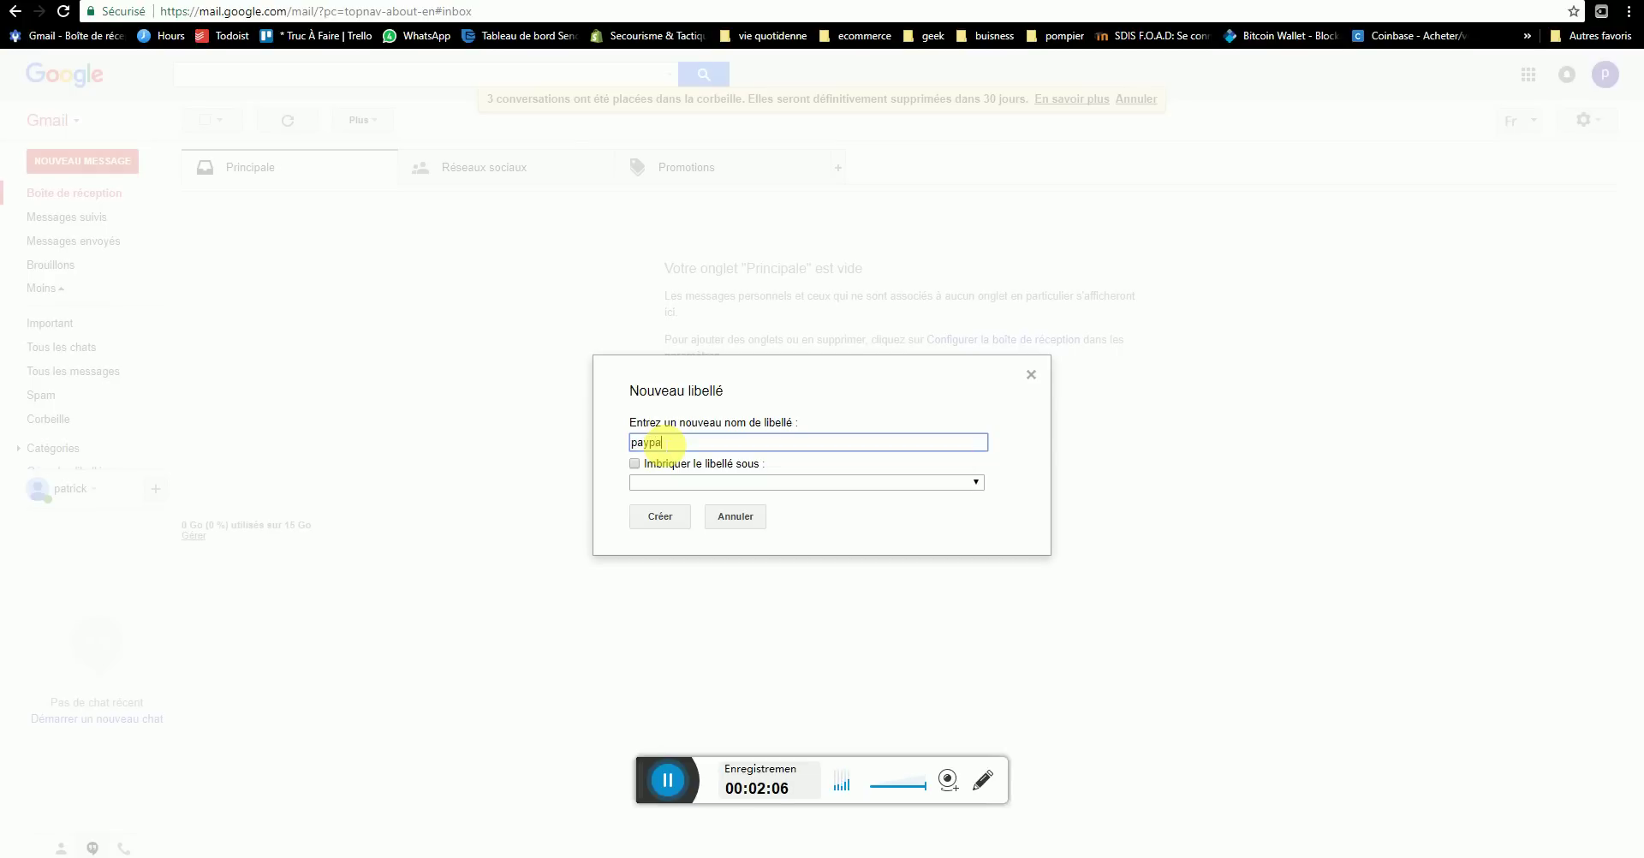
pyautogui.click(664, 513)
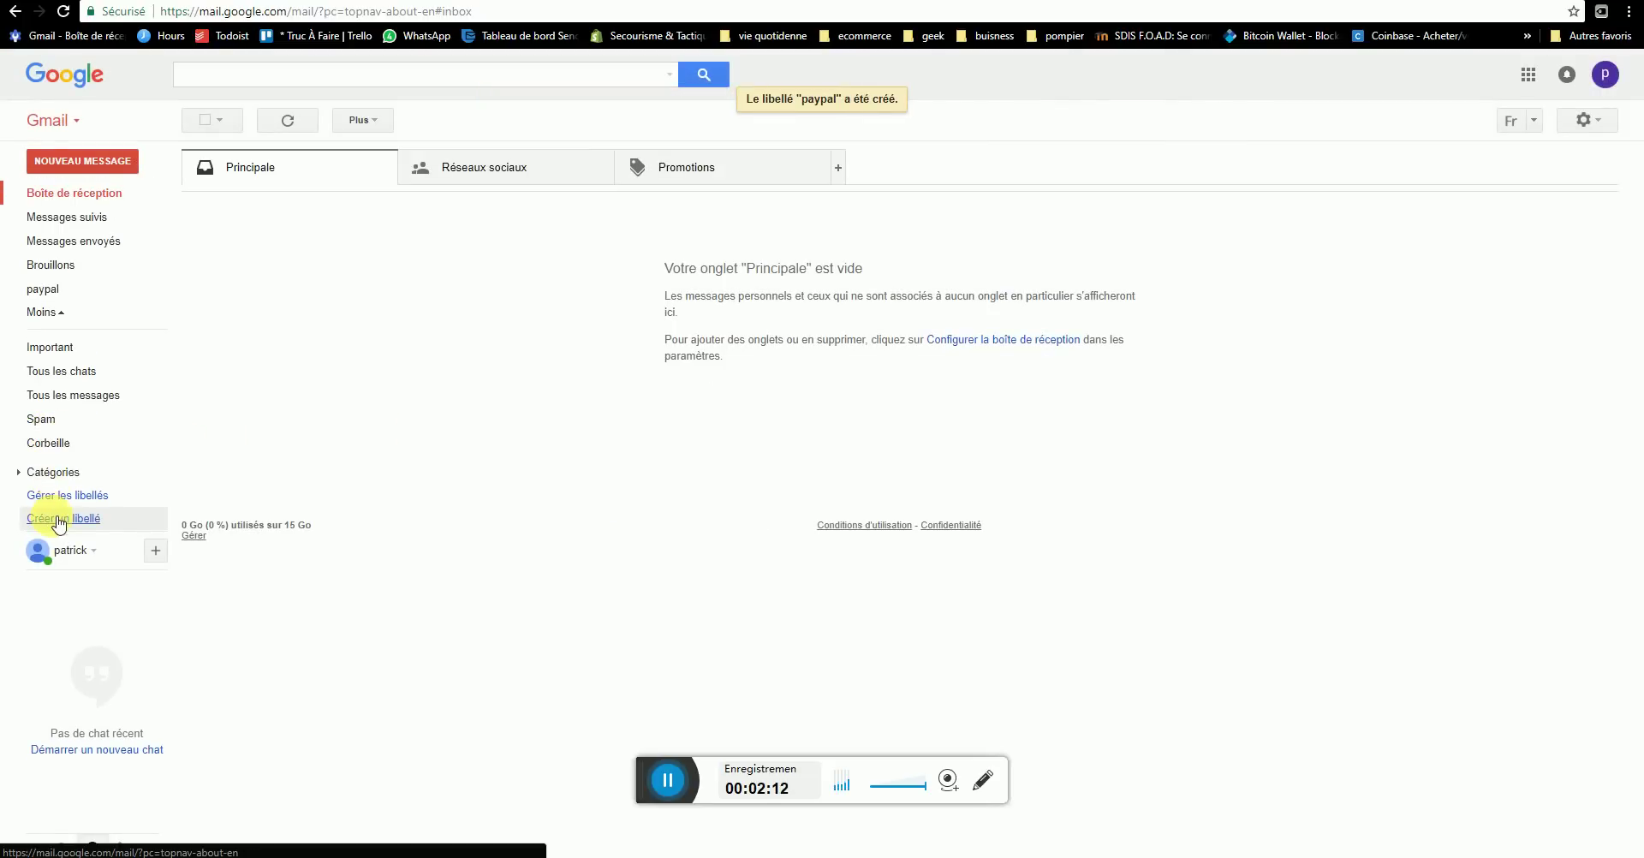
pyautogui.click(63, 520)
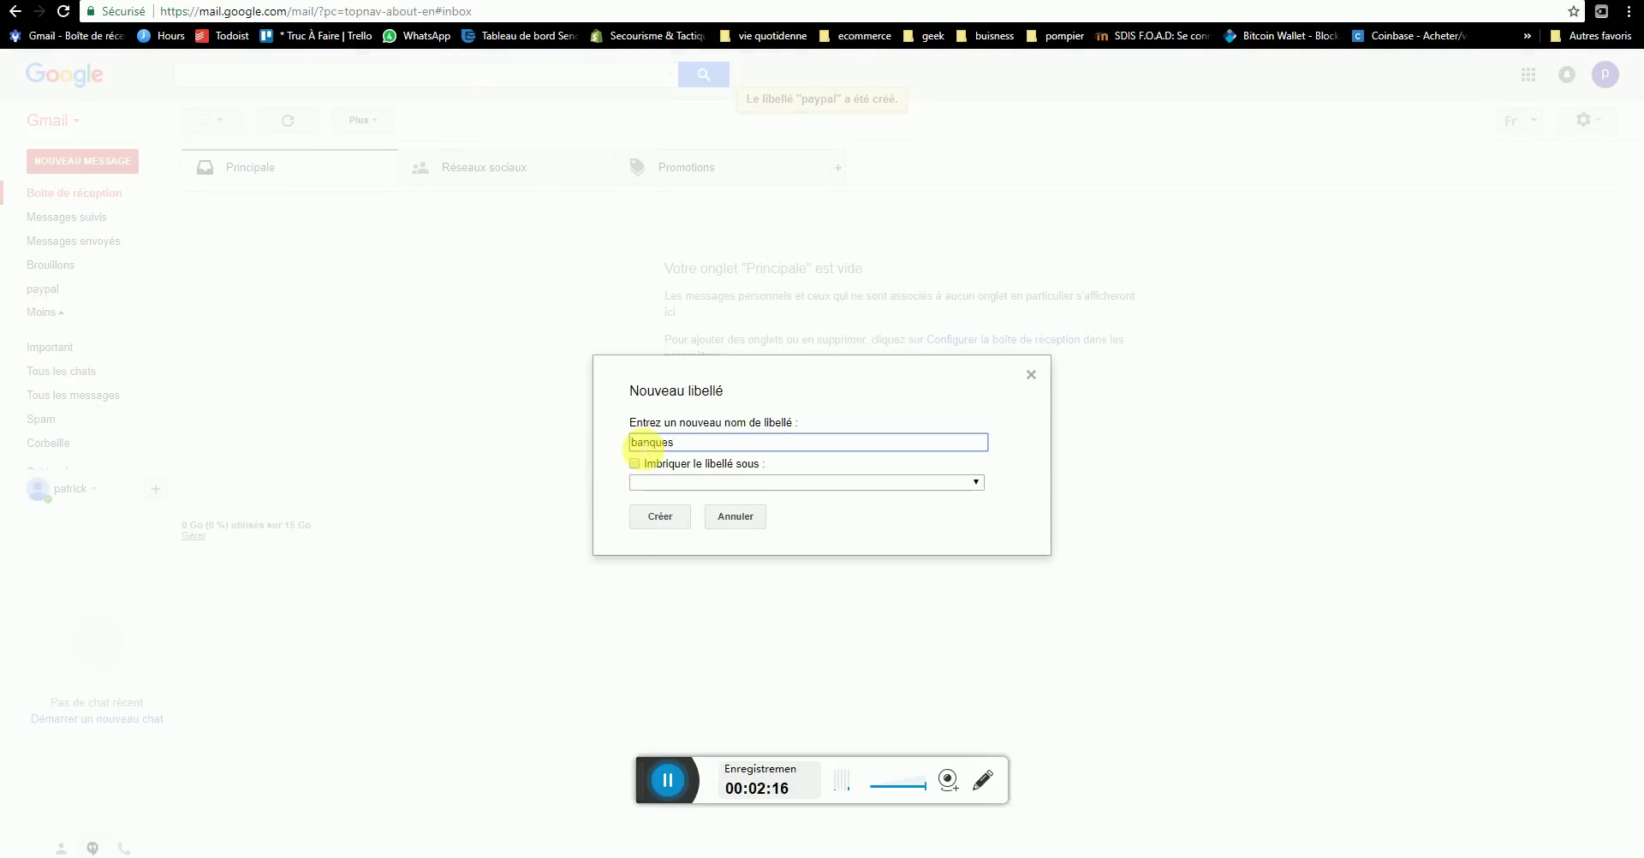
pyautogui.press('Return')
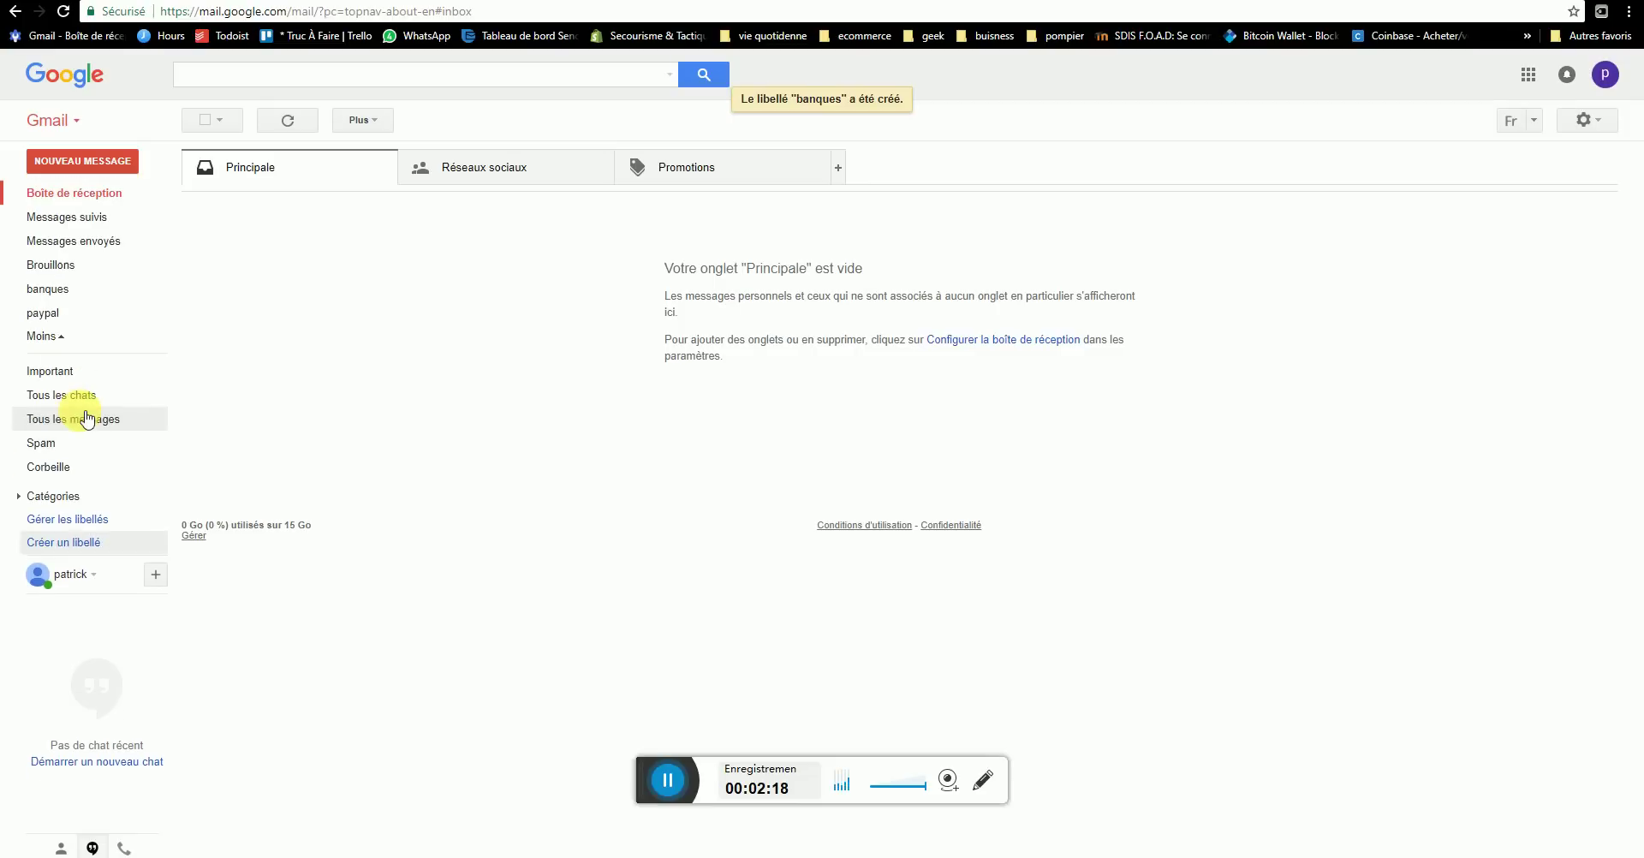
pyautogui.click(72, 545)
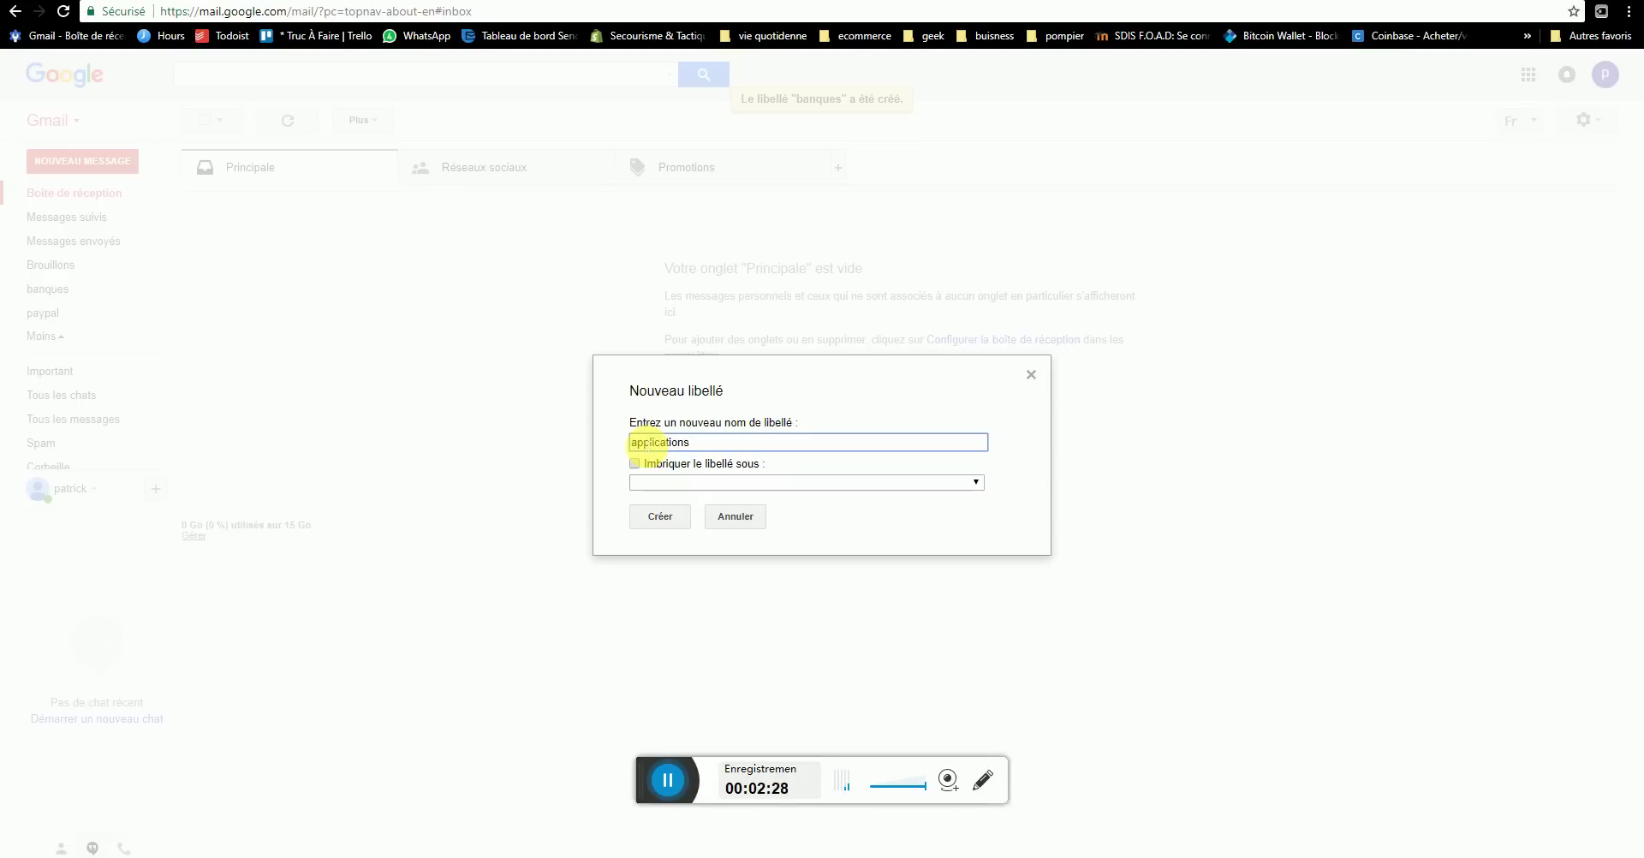
pyautogui.click(660, 516)
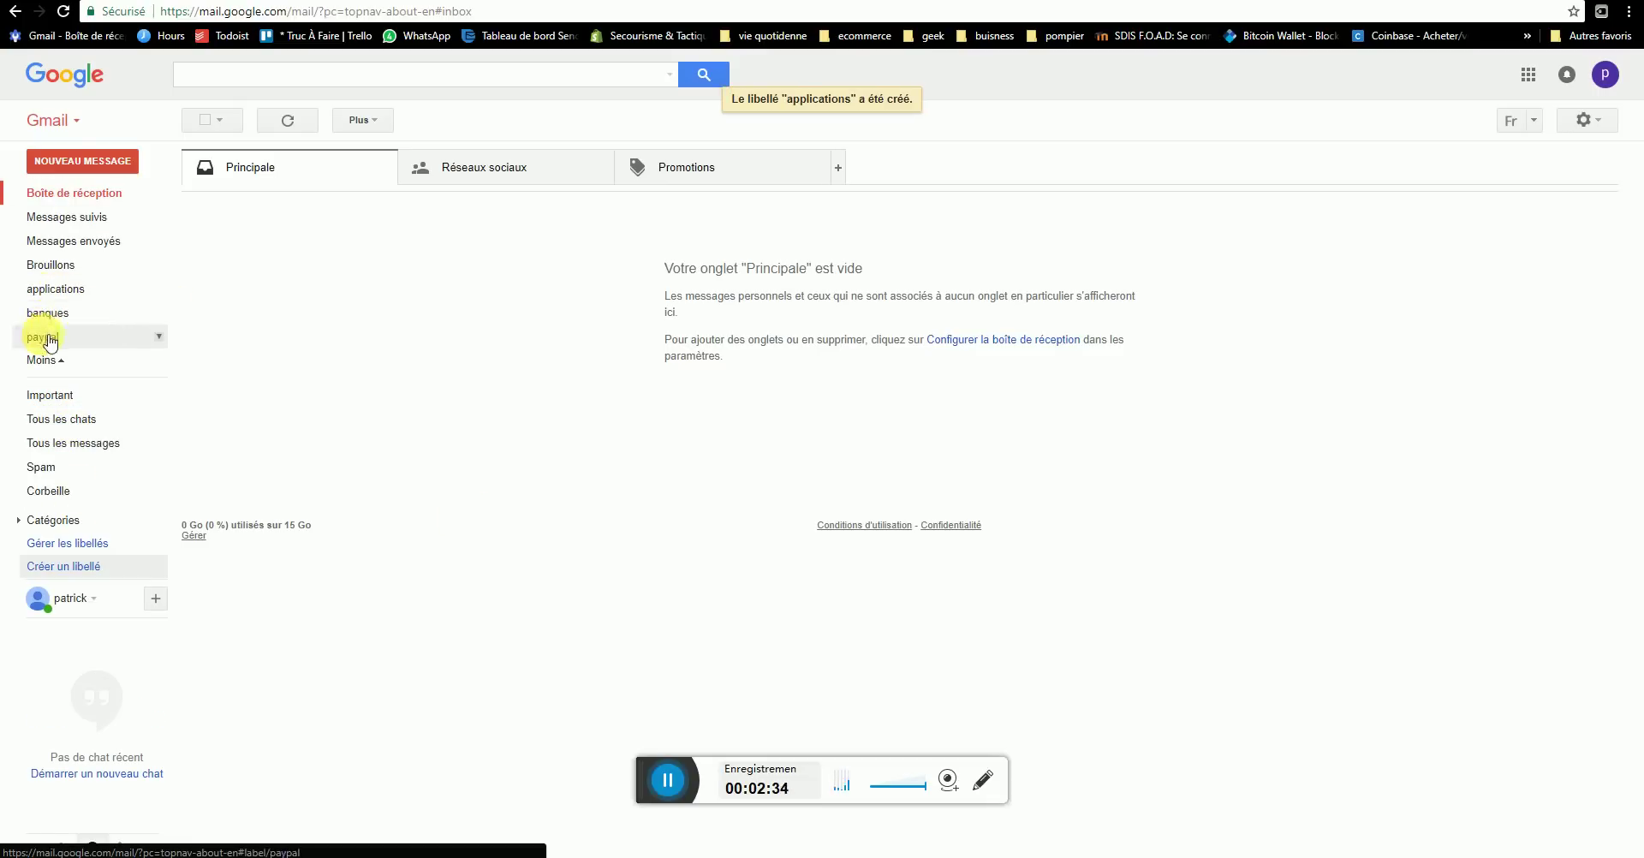
pyautogui.click(73, 546)
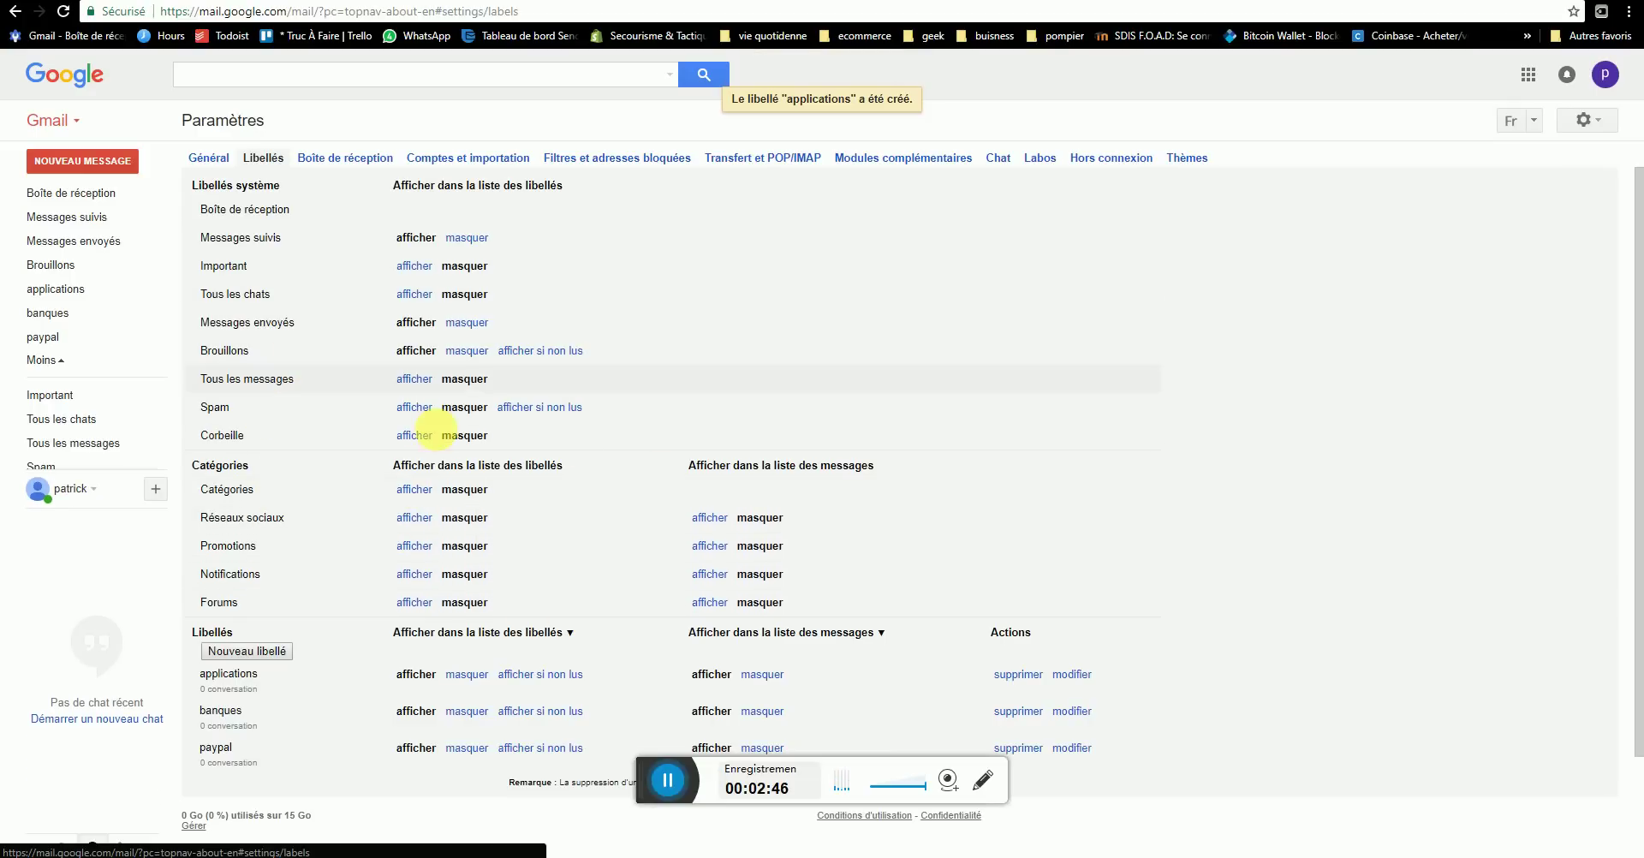
# - Scroll through the Libellés settings, then return to the Boîte de réception
pyautogui.scroll(-3, 511, 616)
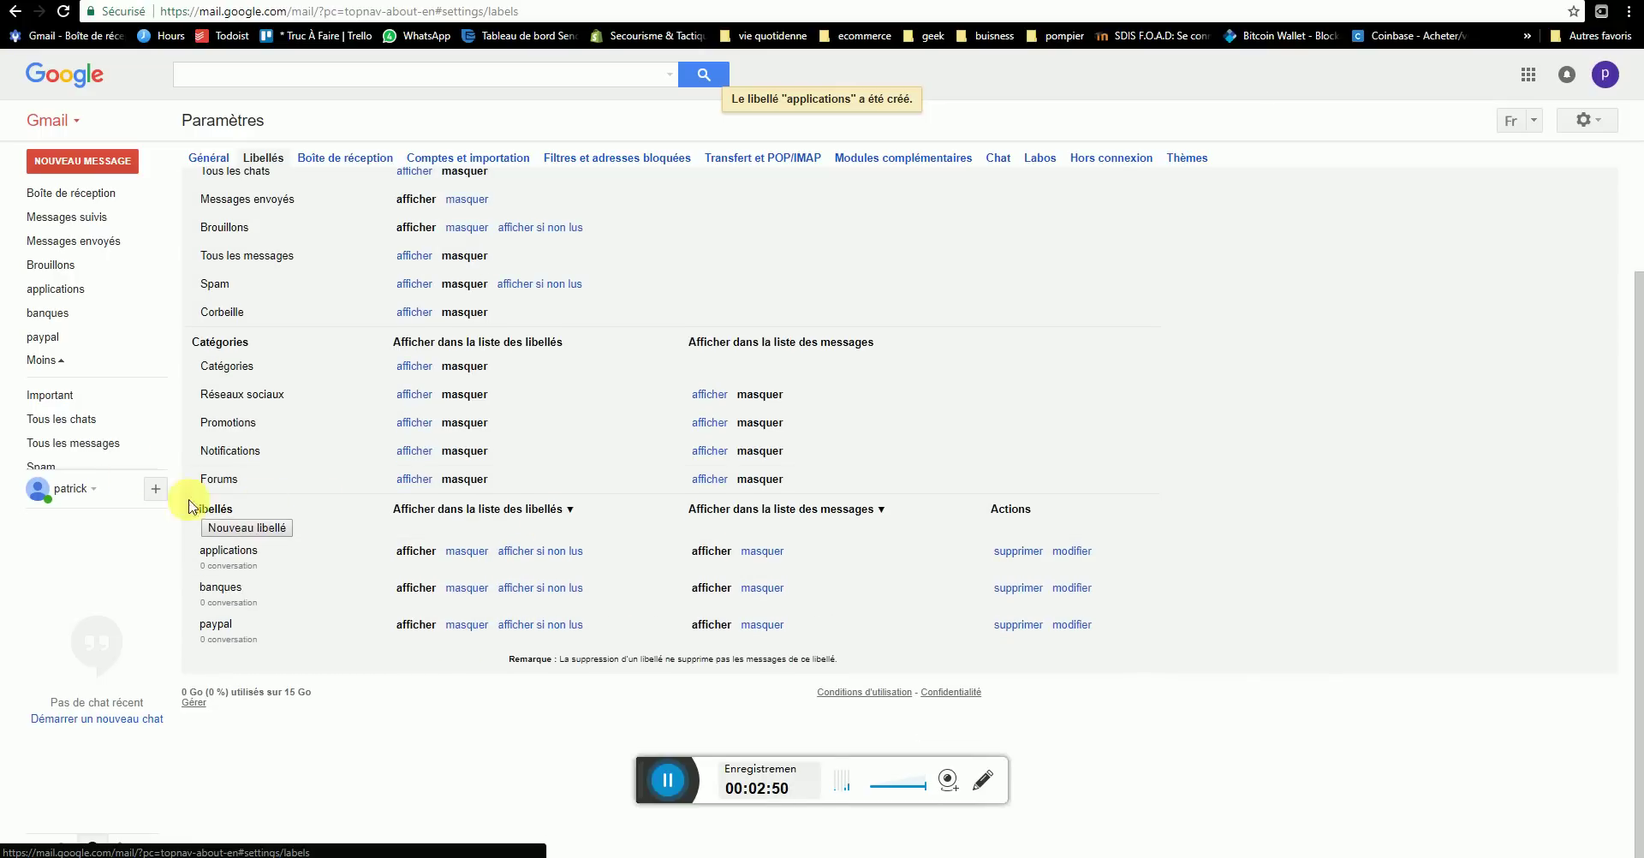
pyautogui.scroll(3, 174, 263)
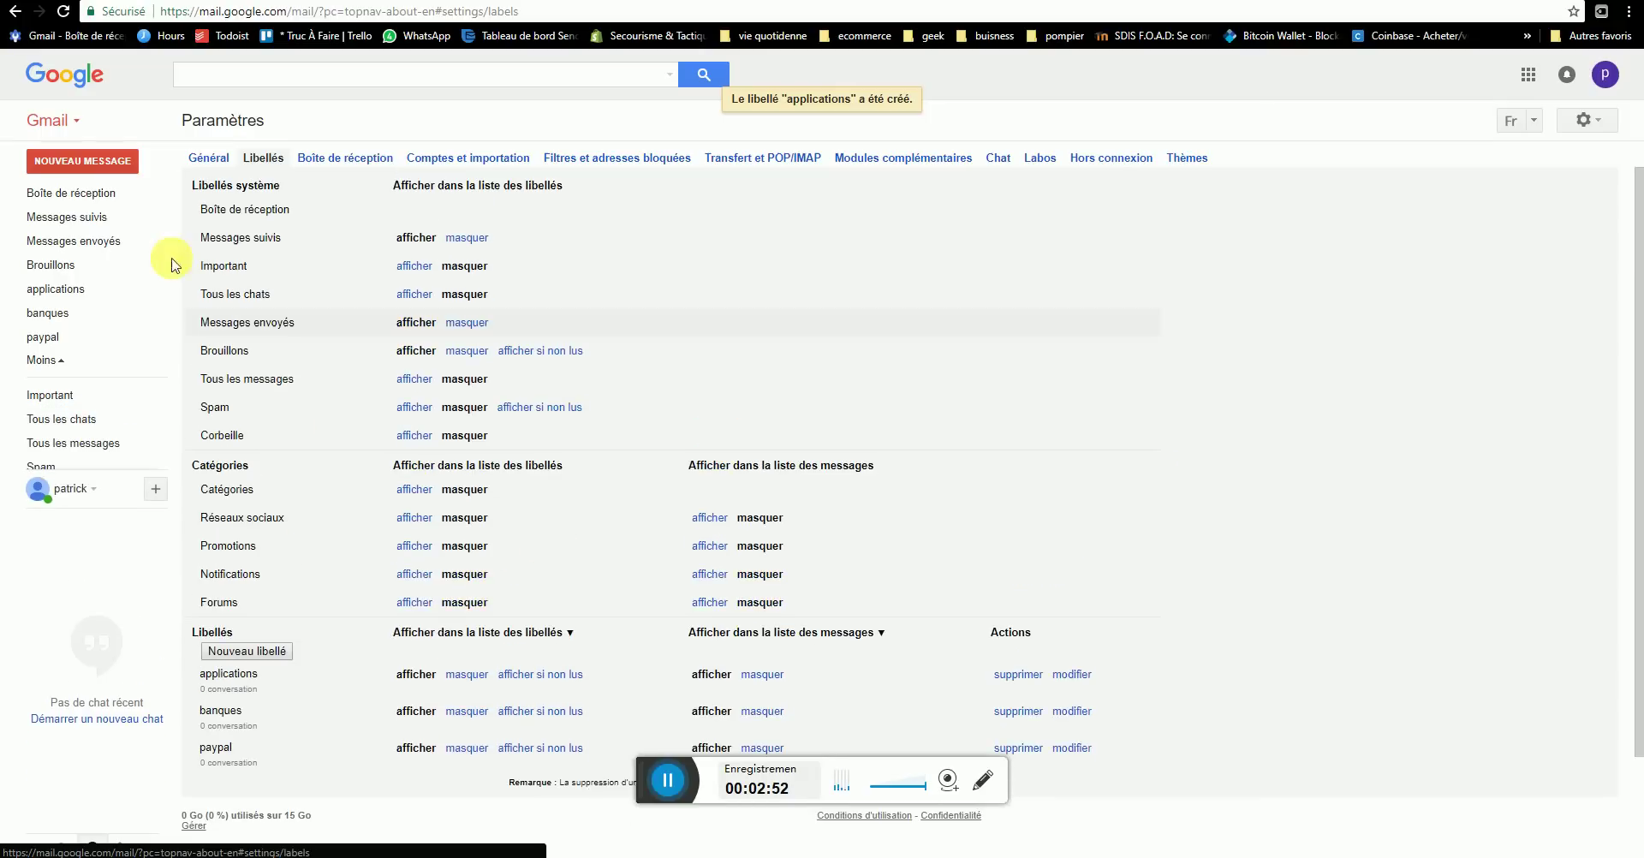
pyautogui.click(84, 195)
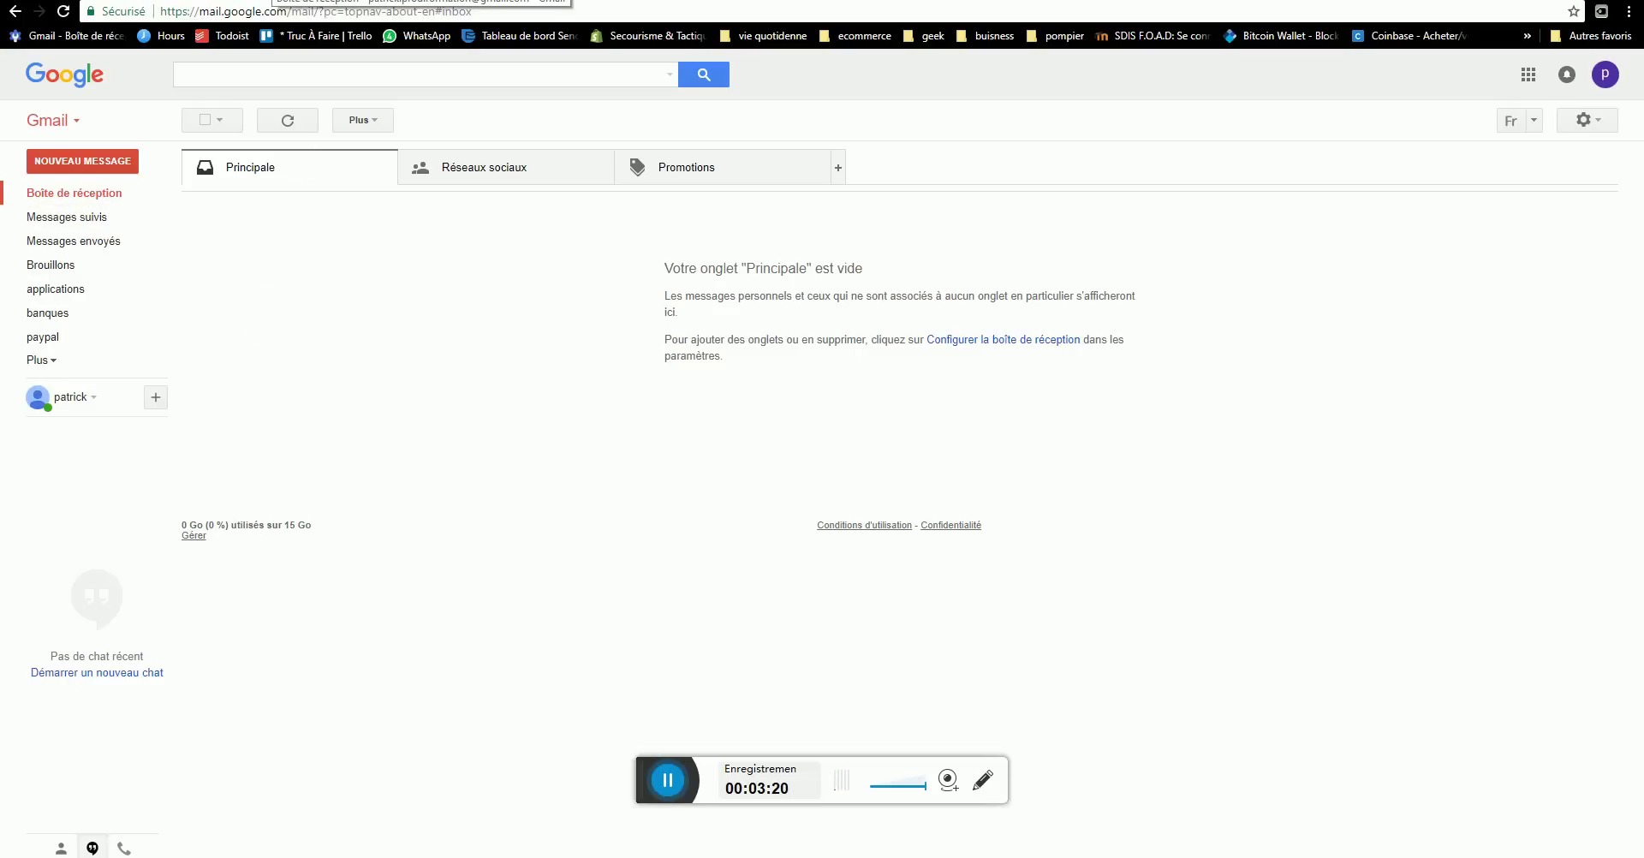
# - Open a new private browsing window and search the web for 'google'
pyautogui.hotkey('ctrl', 't')
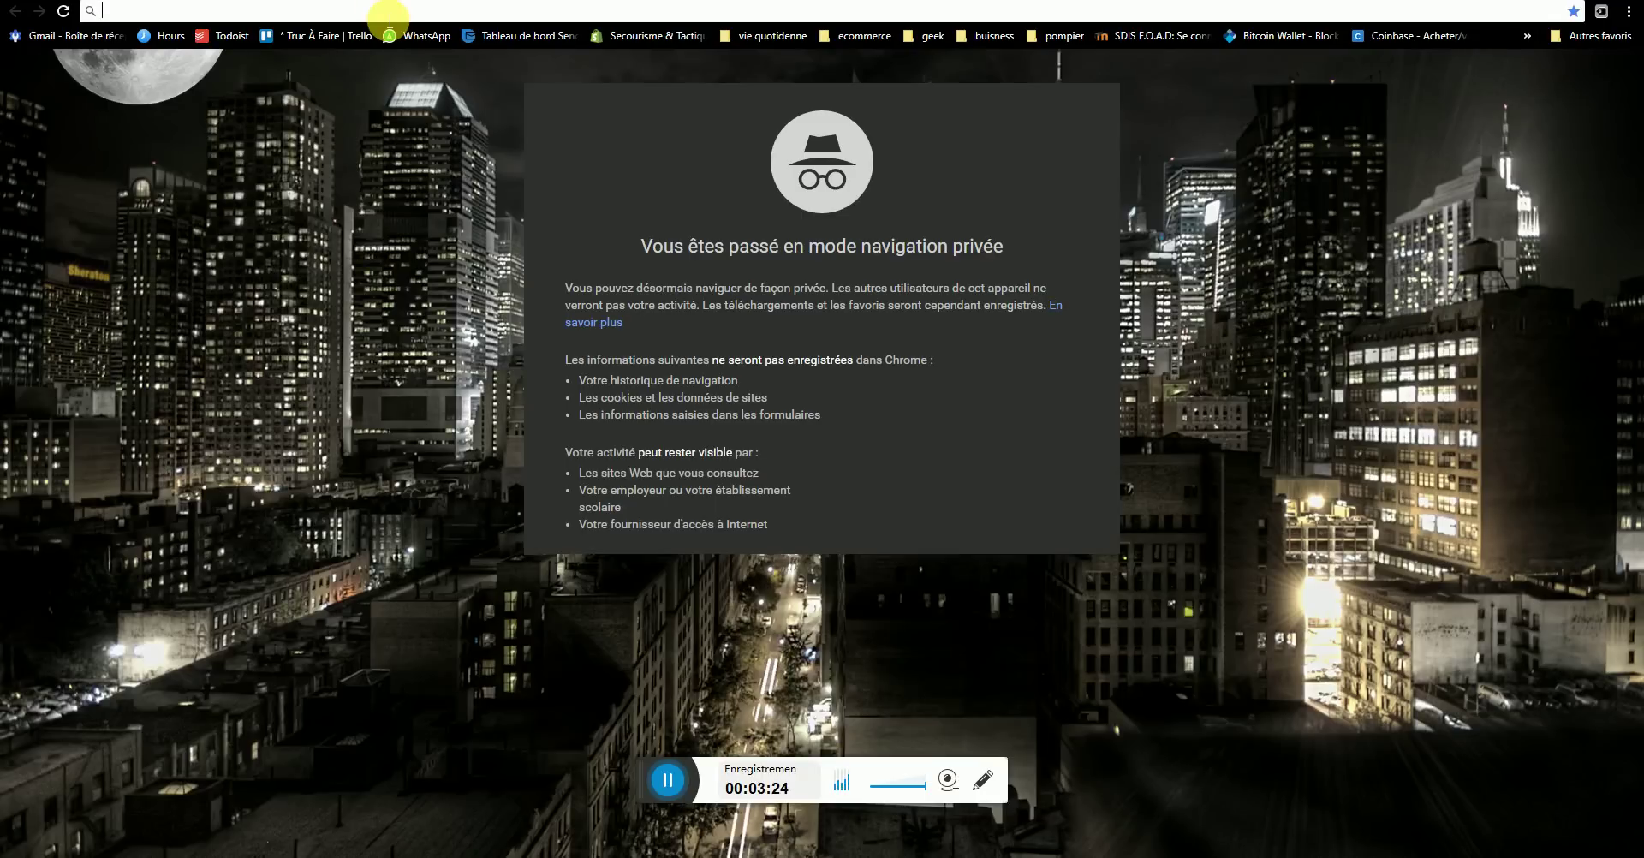
pyautogui.write('google')
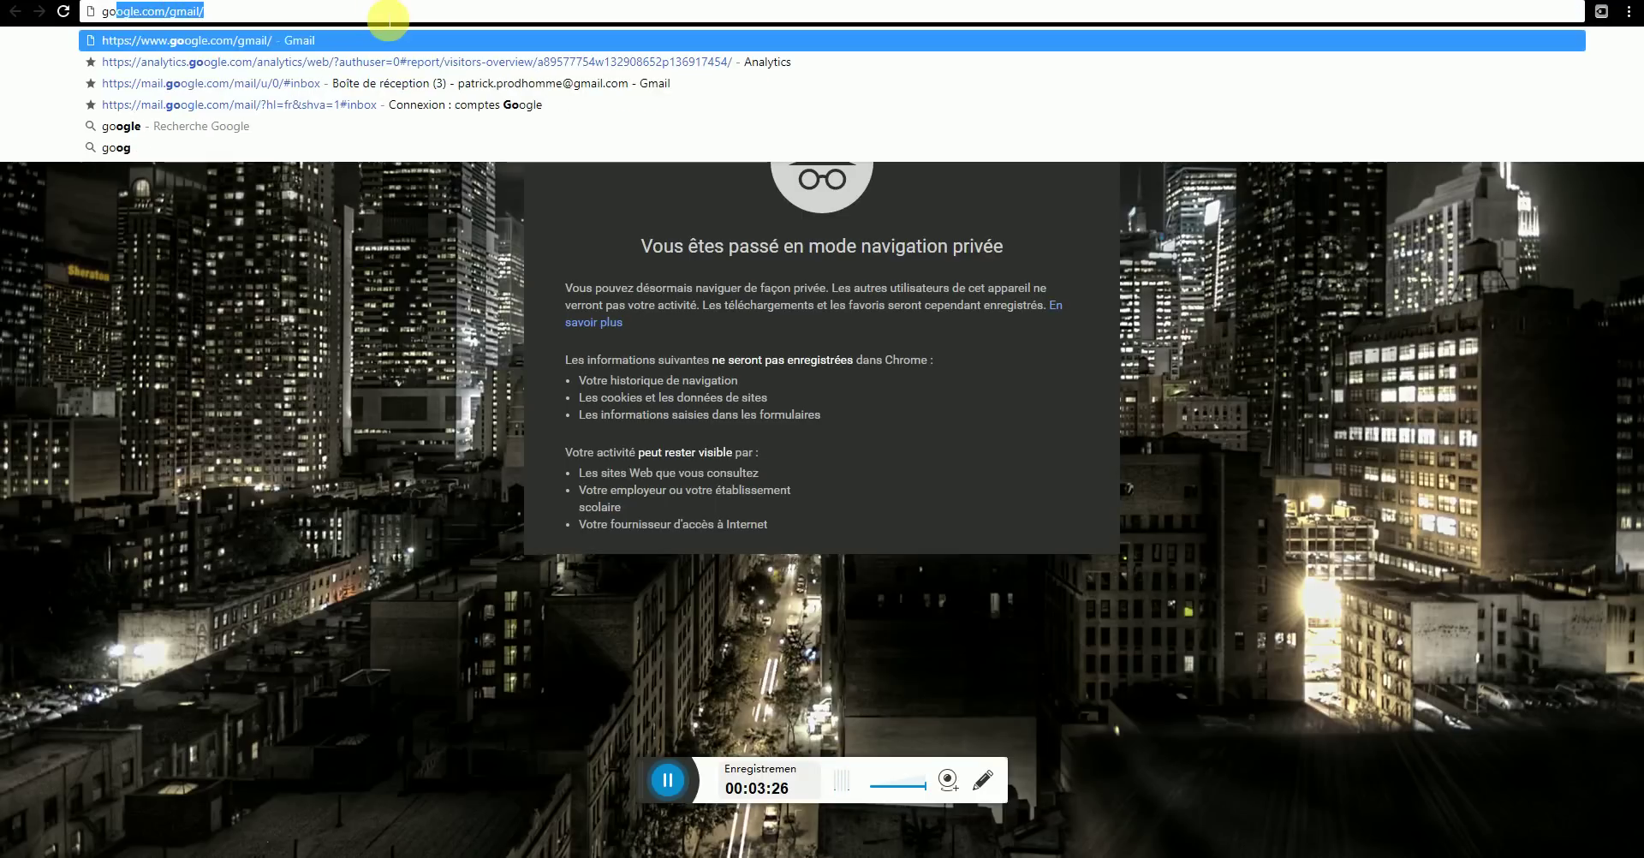
pyautogui.press('Delete')
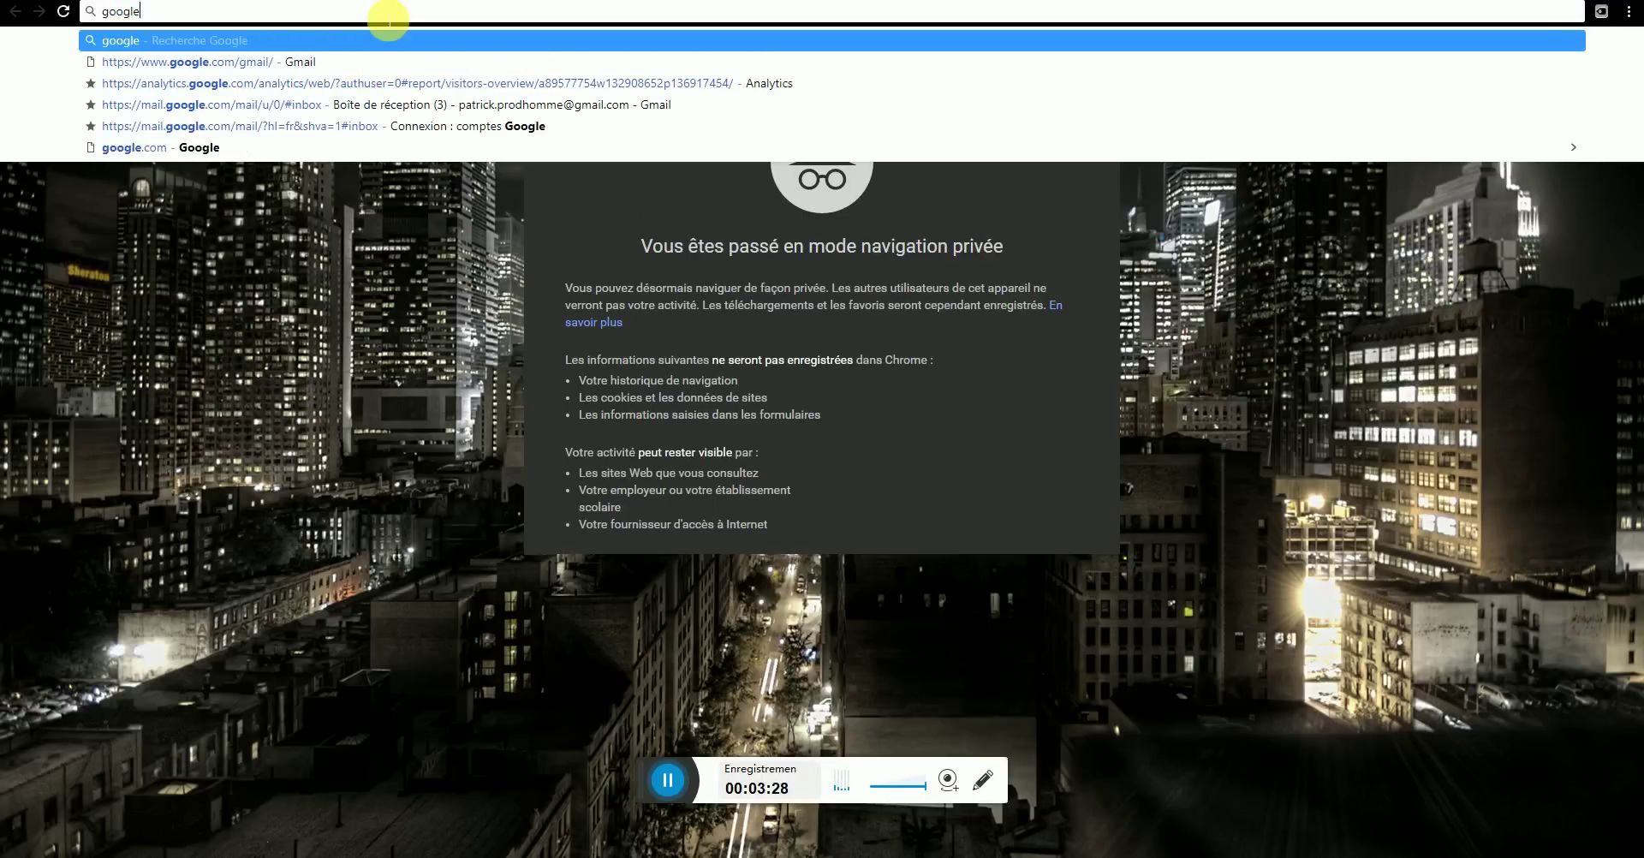
pyautogui.press('Return')
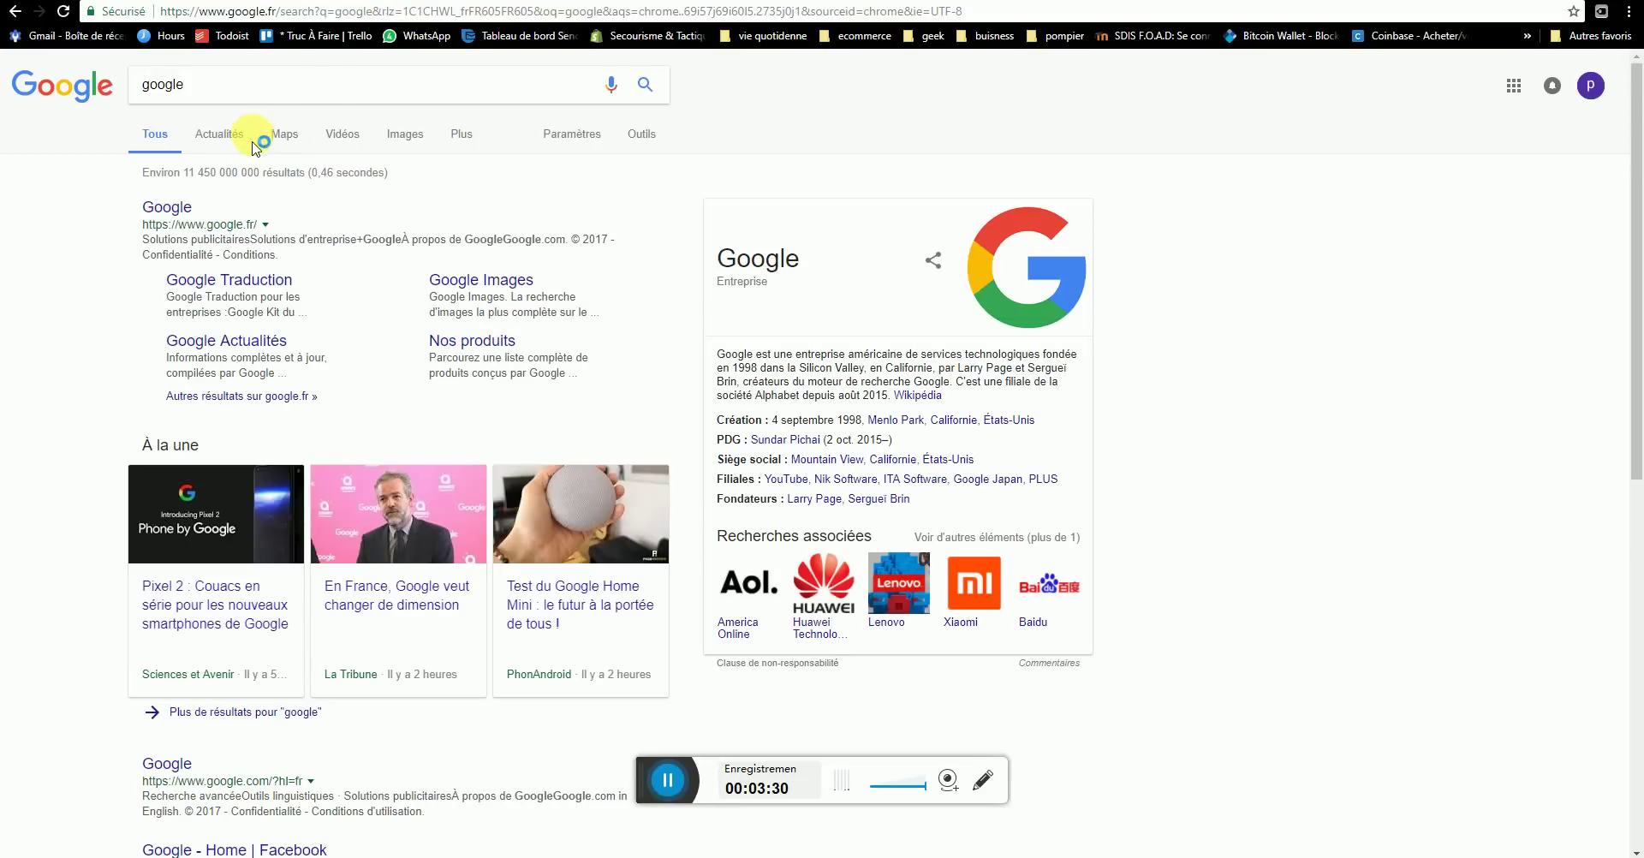
# - Replace the query with 'trello' and open the official trello.com homepage
pyautogui.moveTo(129, 85); pyautogui.dragTo(183, 86)
pyautogui.write('tre')
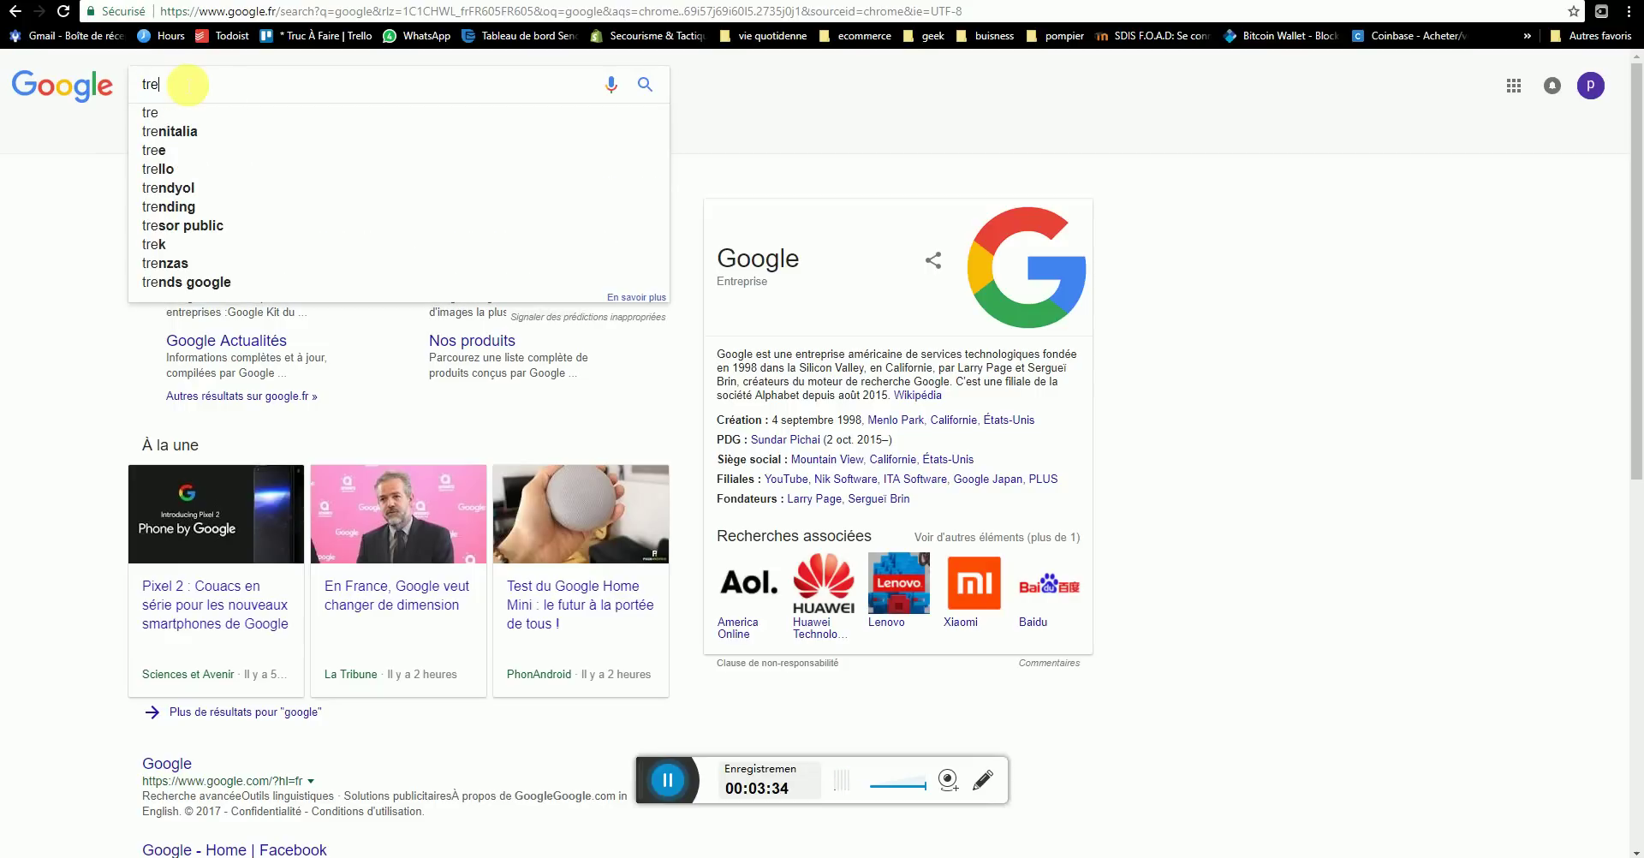
pyautogui.write('llo')
pyautogui.press('Return')
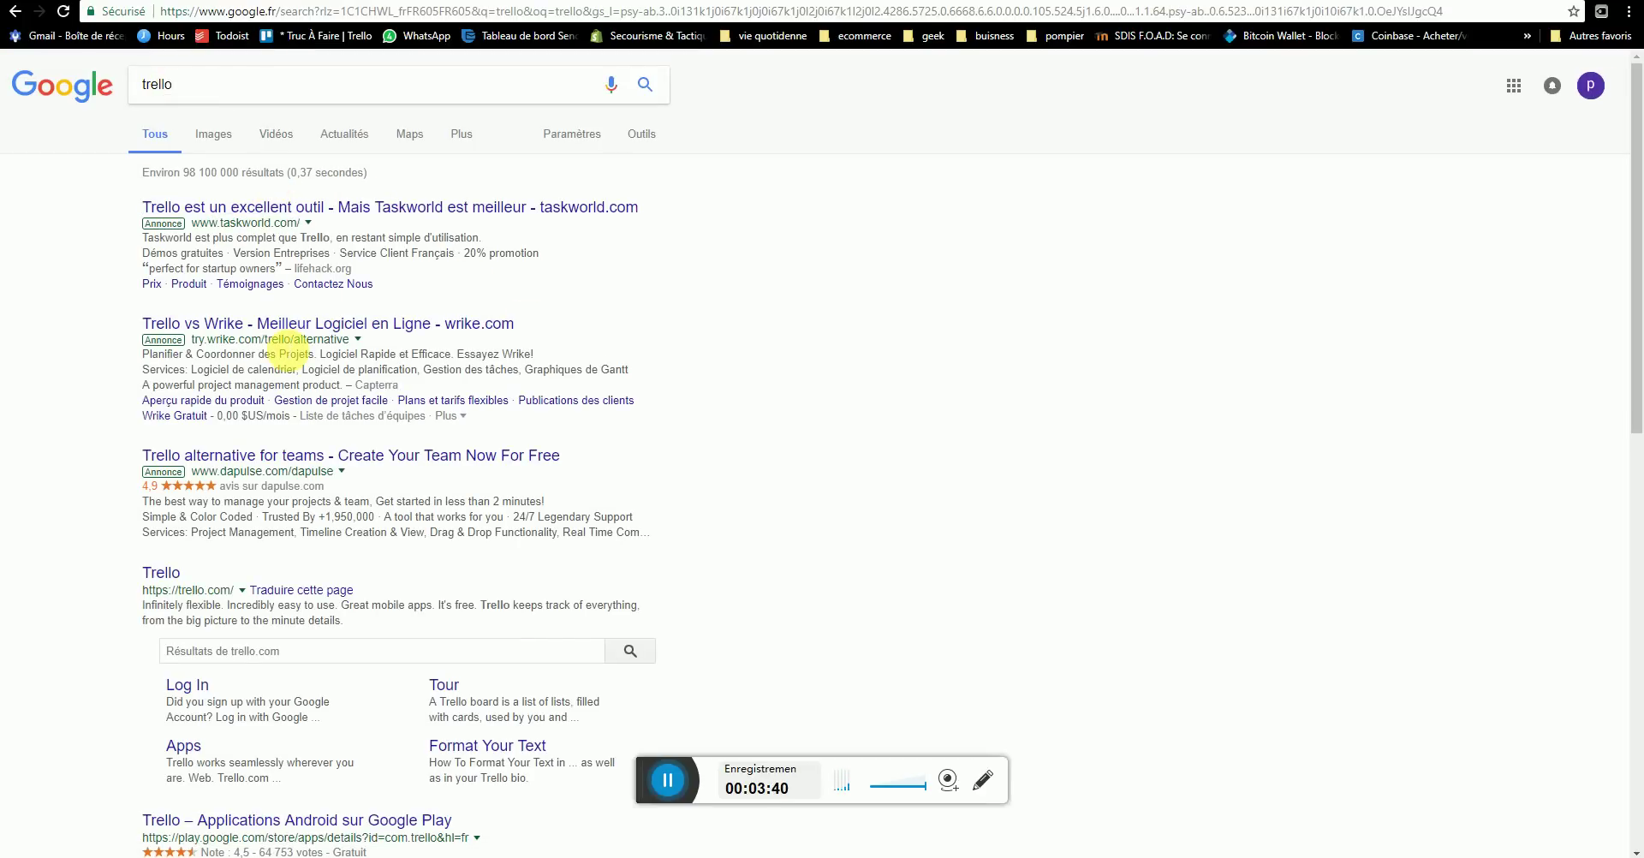
pyautogui.click(161, 574)
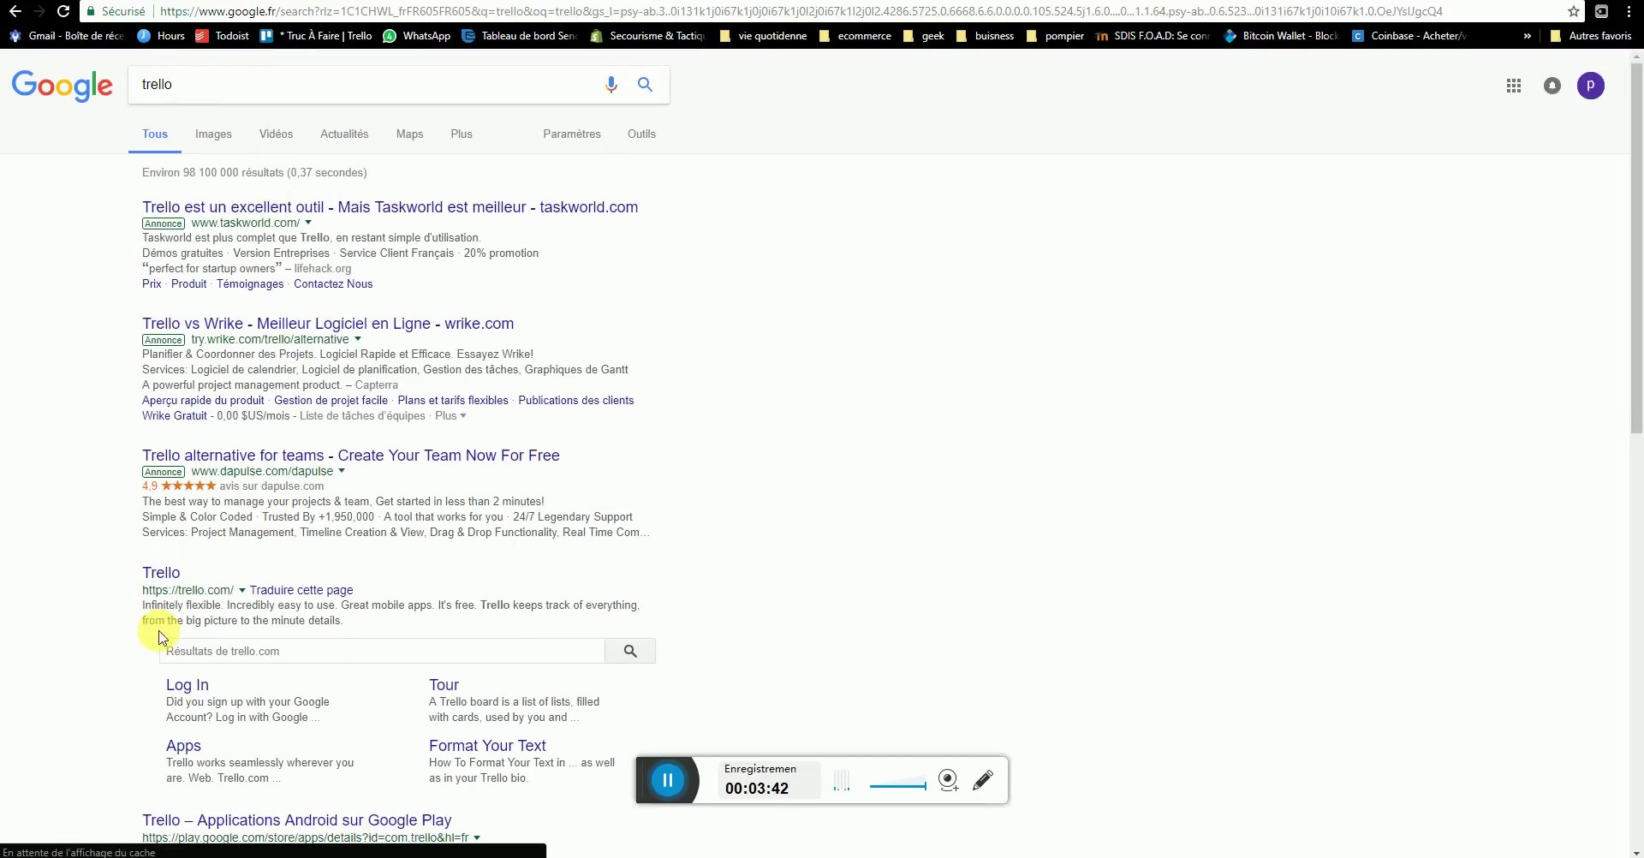
pyautogui.click(171, 574)
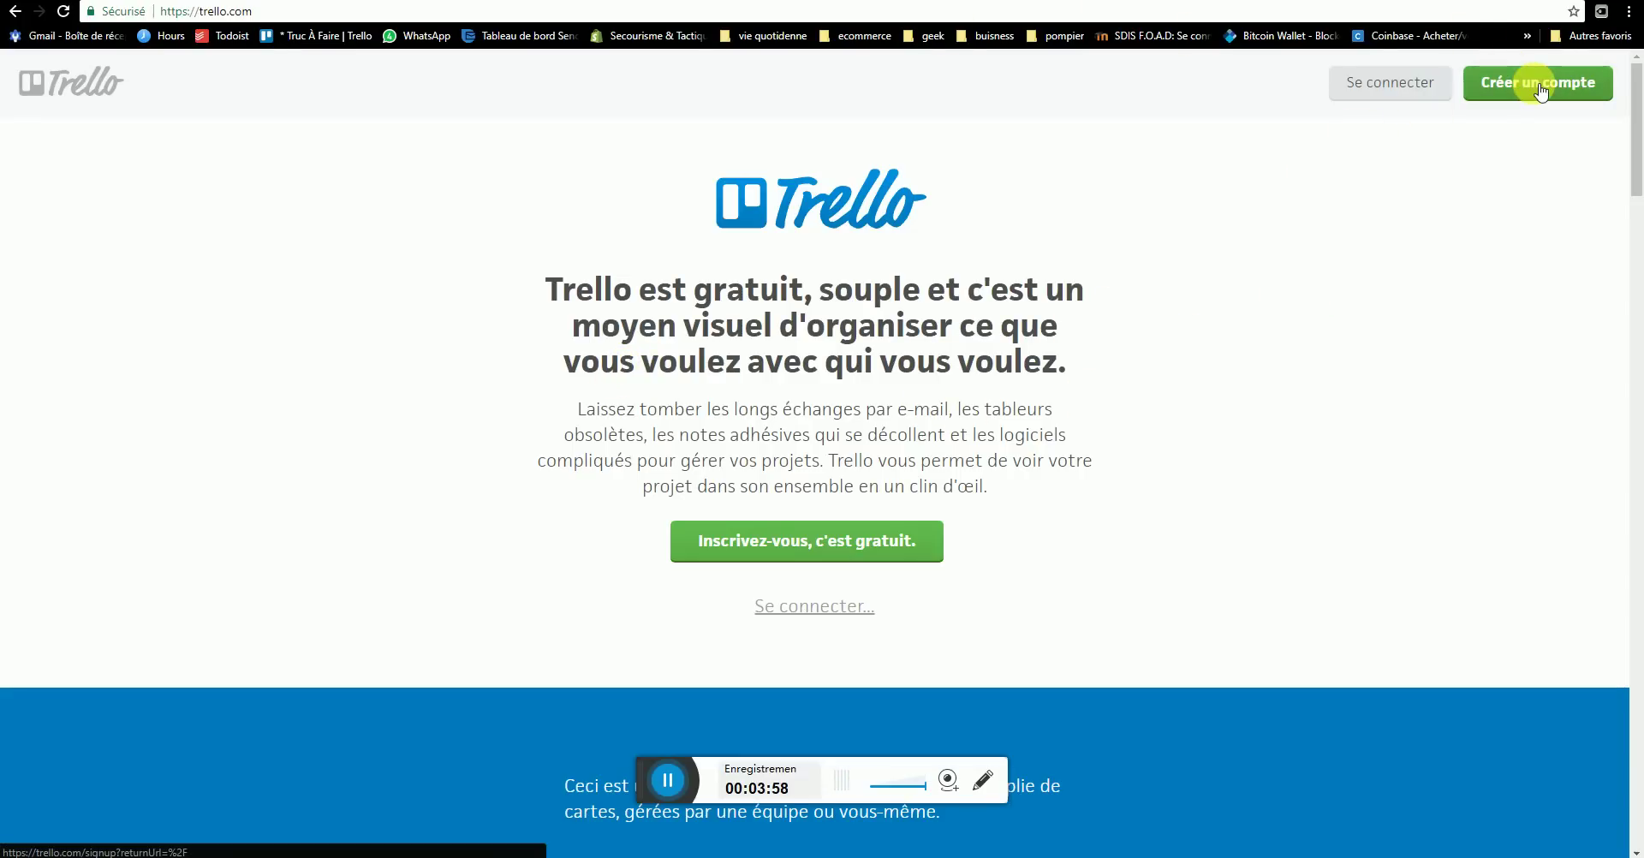
# - Start creating a new Trello account via 'Créer un compte'
pyautogui.click(1536, 89)
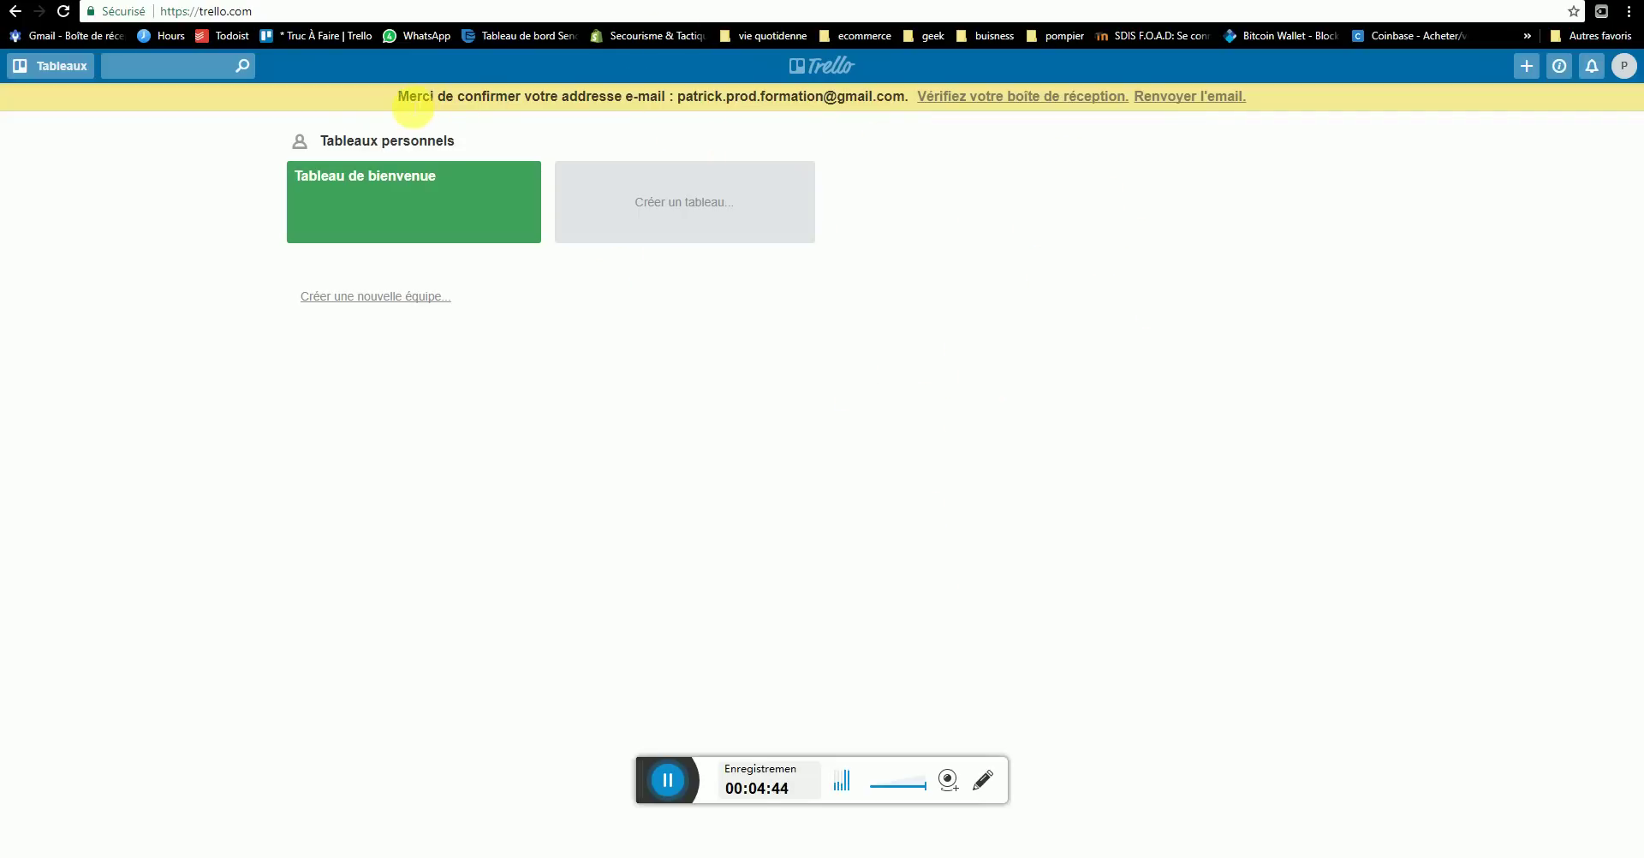
# - Open Trello's confirmation email in Gmail and verify the account's e-mail address
pyautogui.click(948, 100)
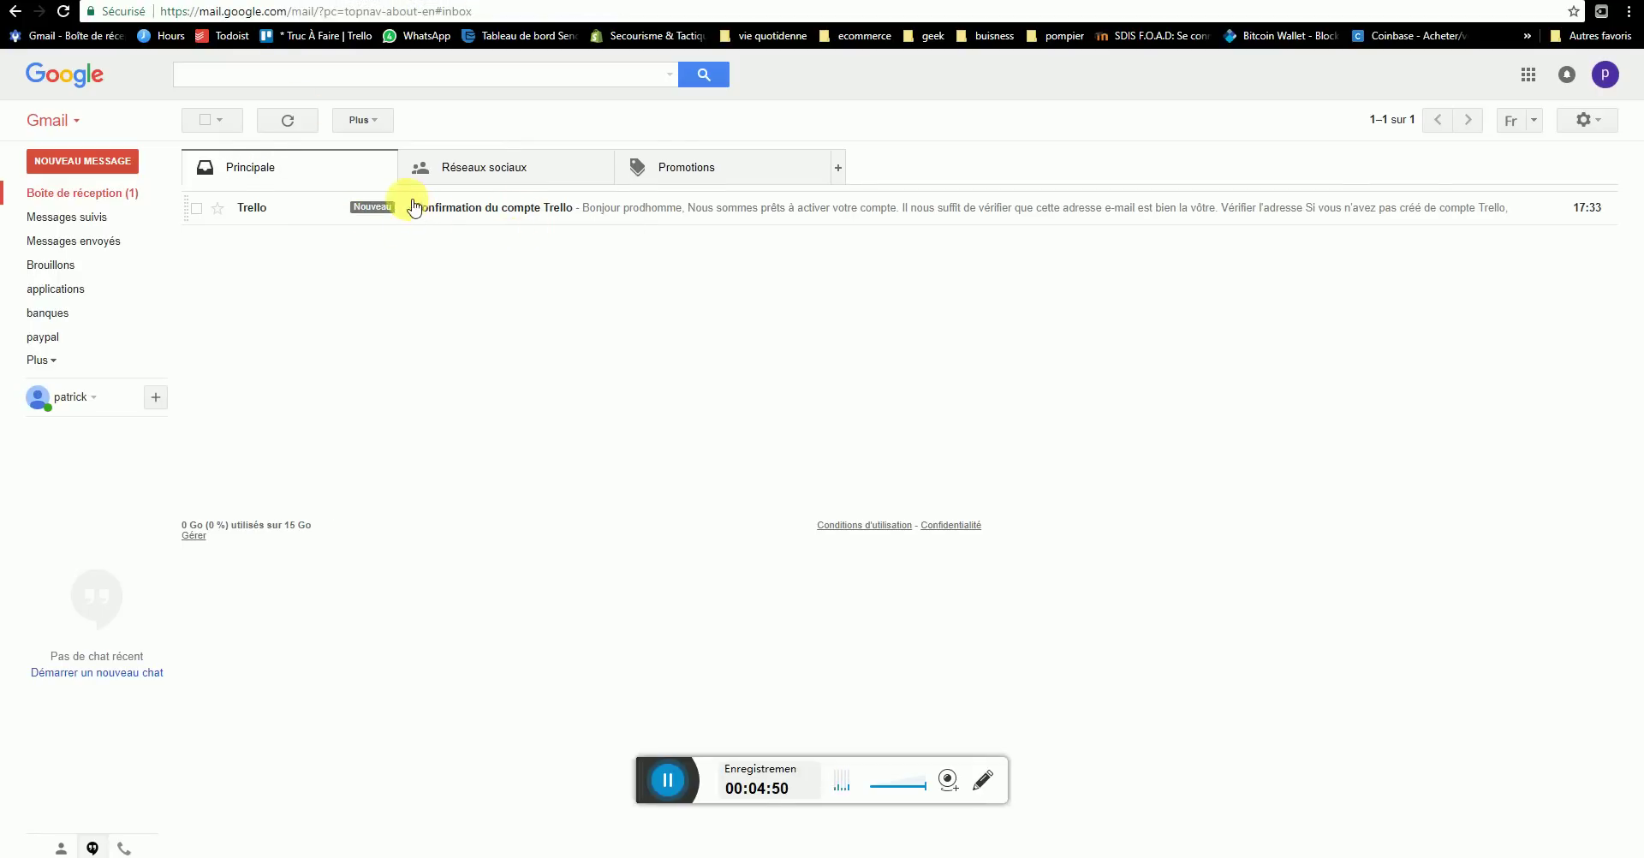
pyautogui.click(458, 212)
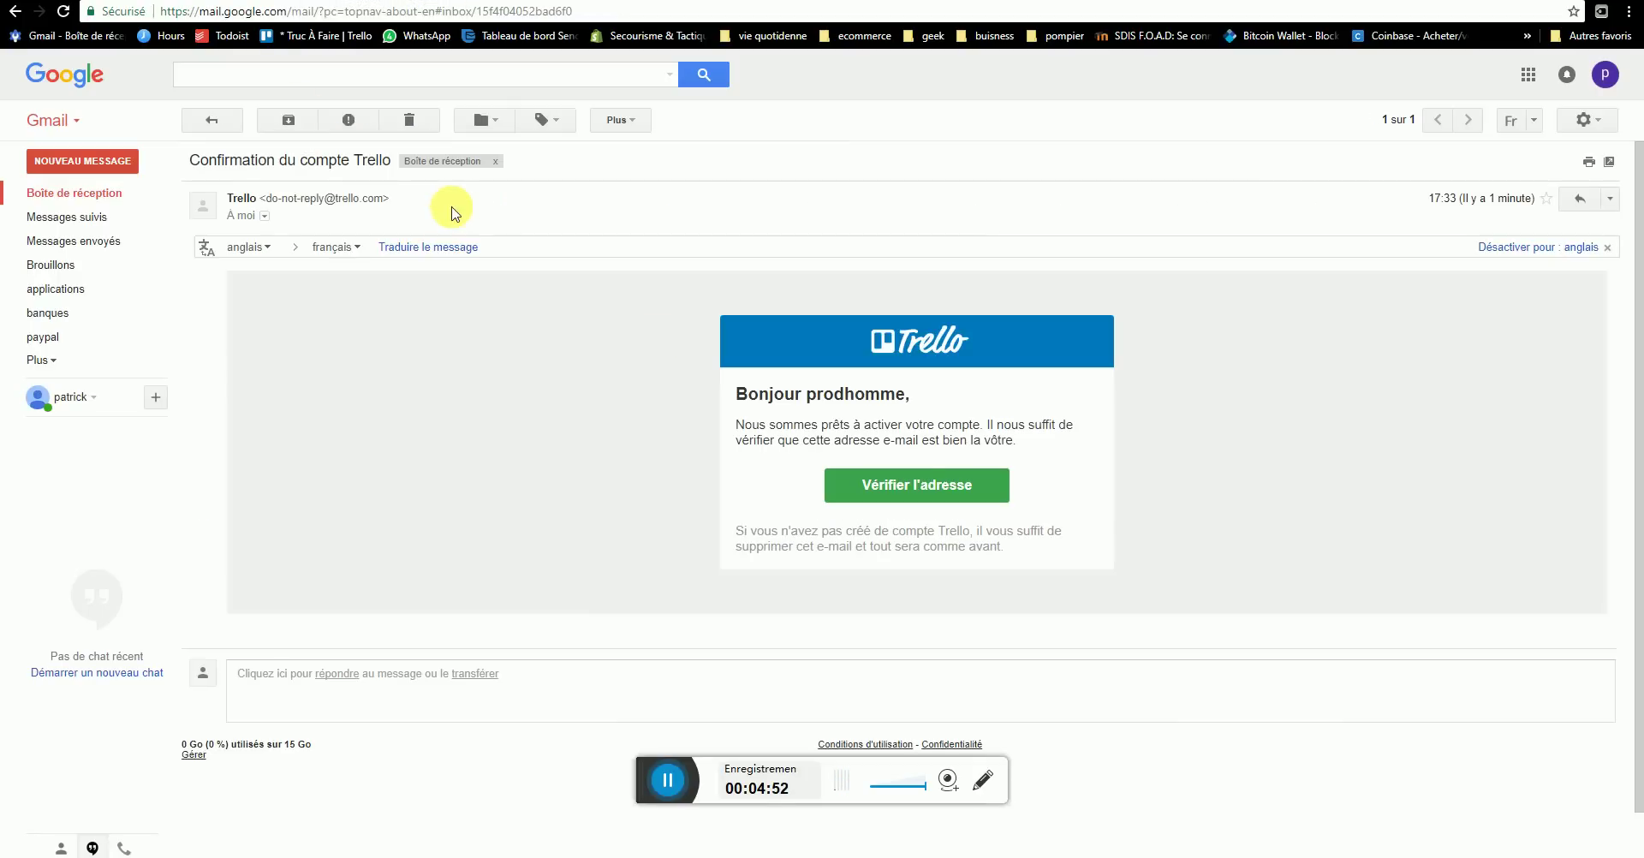
pyautogui.click(914, 488)
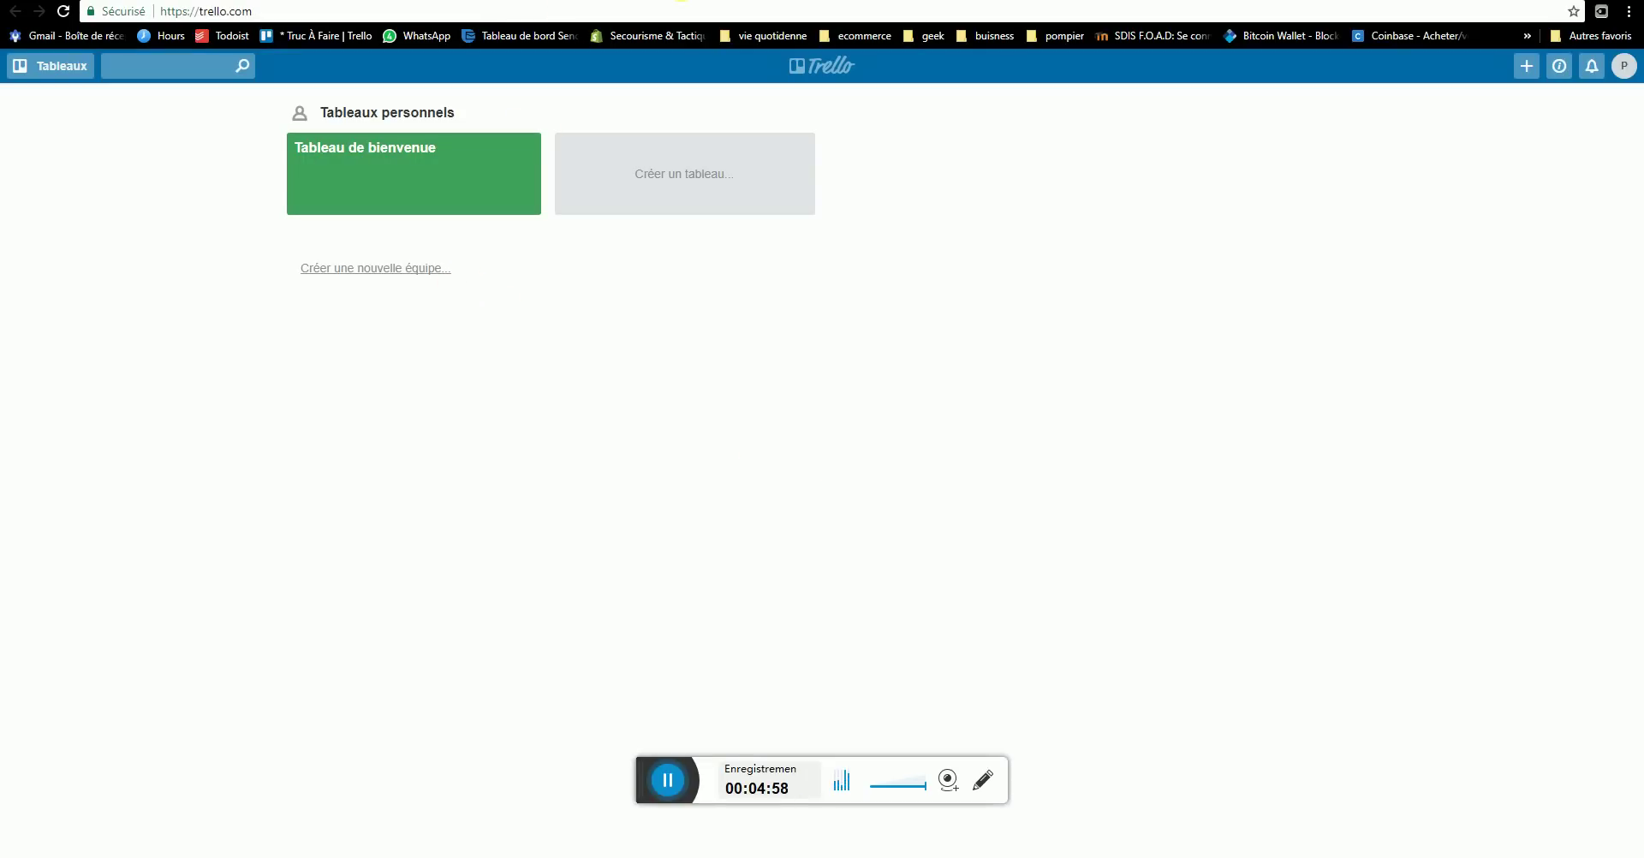
# - Close the duplicate 'Tableaux | Trello' browser tab
pyautogui.moveTo(759, 9); pyautogui.dragTo(717, 4)
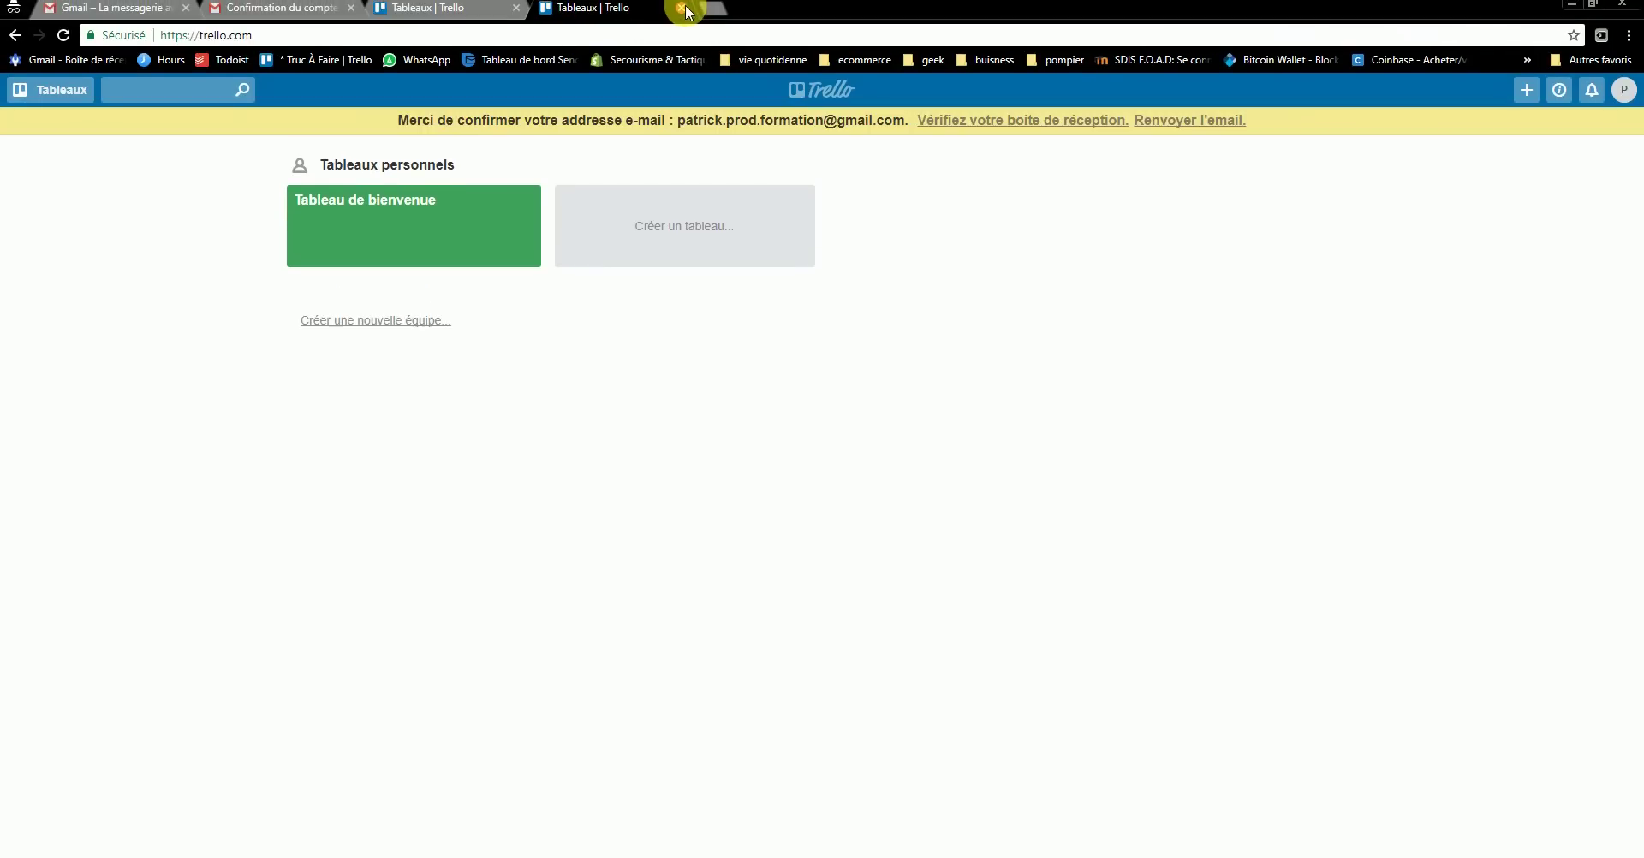
pyautogui.click(681, 7)
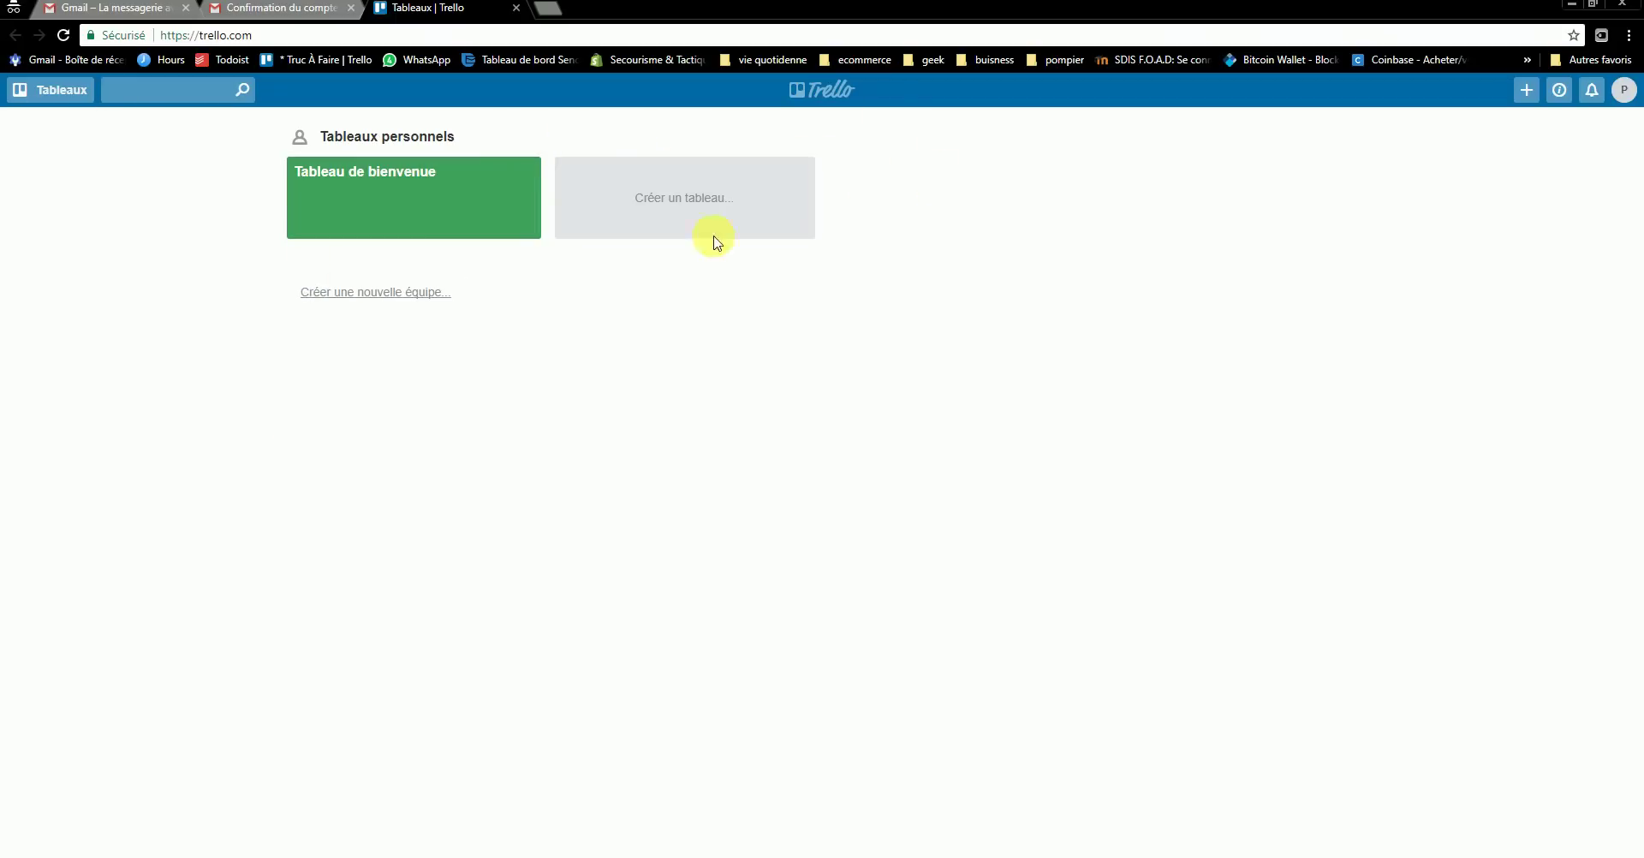
# - Open and close the boards list and the saved card searches panel
pyautogui.click(53, 100)
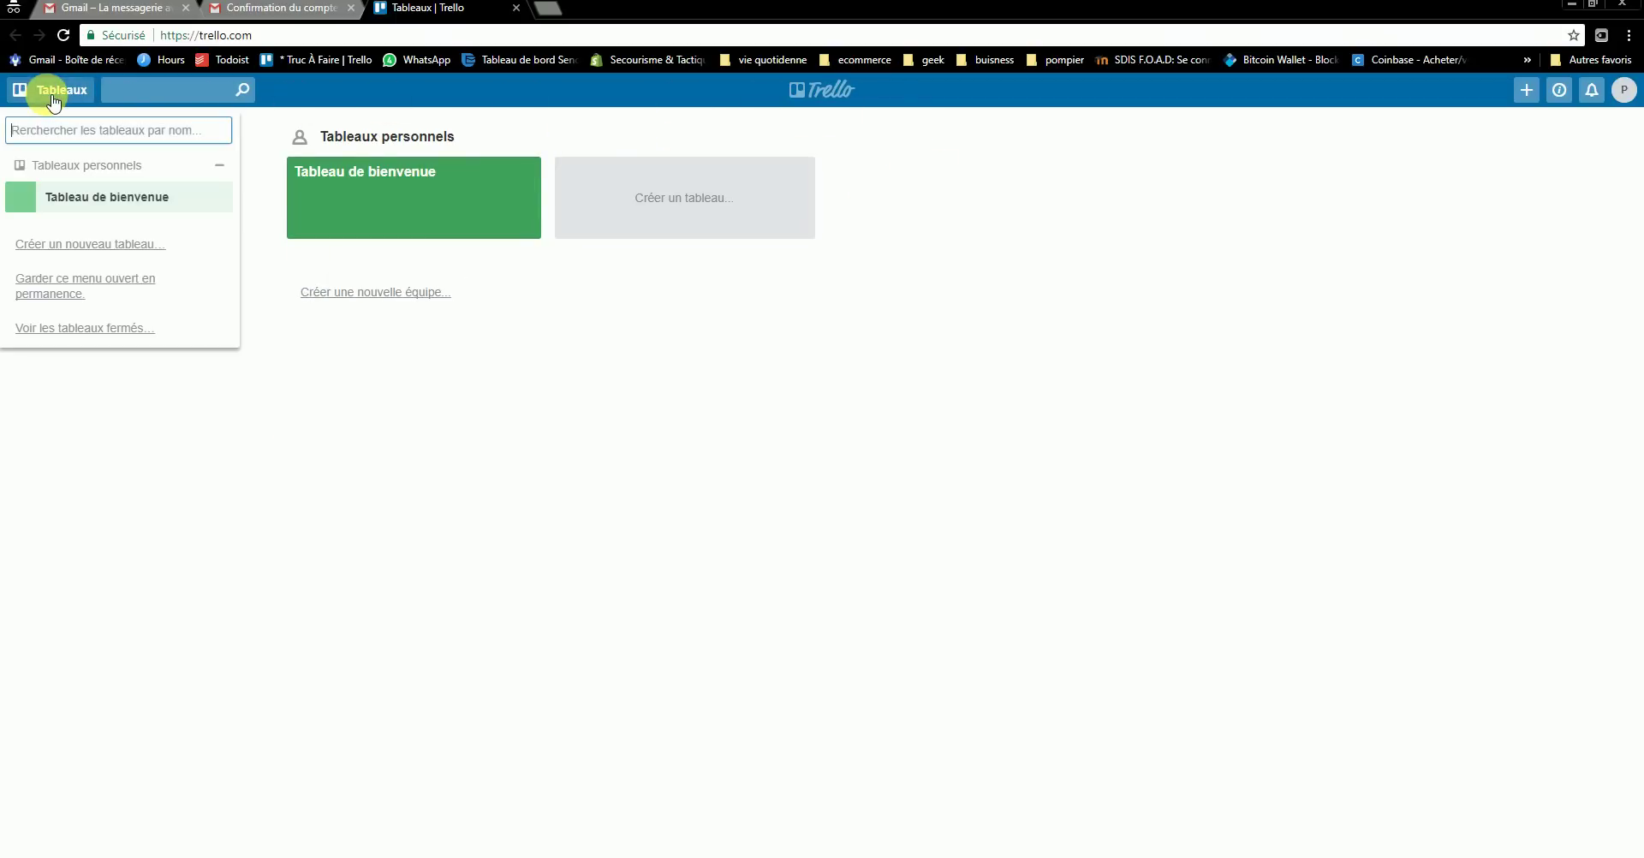
pyautogui.click(53, 100)
pyautogui.click(54, 101)
pyautogui.click(54, 98)
pyautogui.click(195, 99)
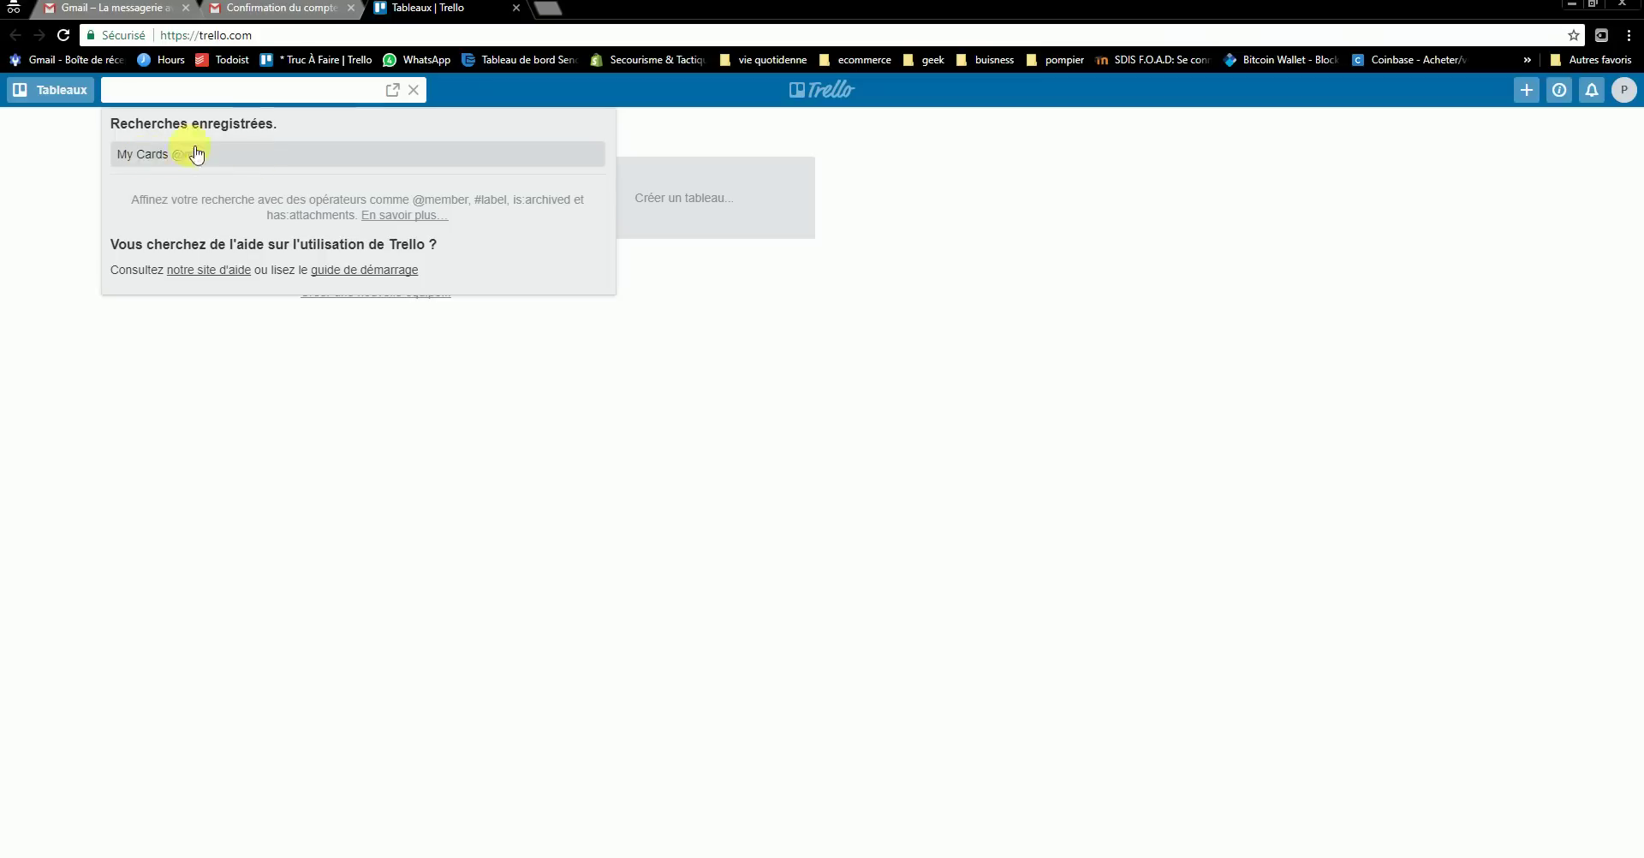
pyautogui.click(468, 101)
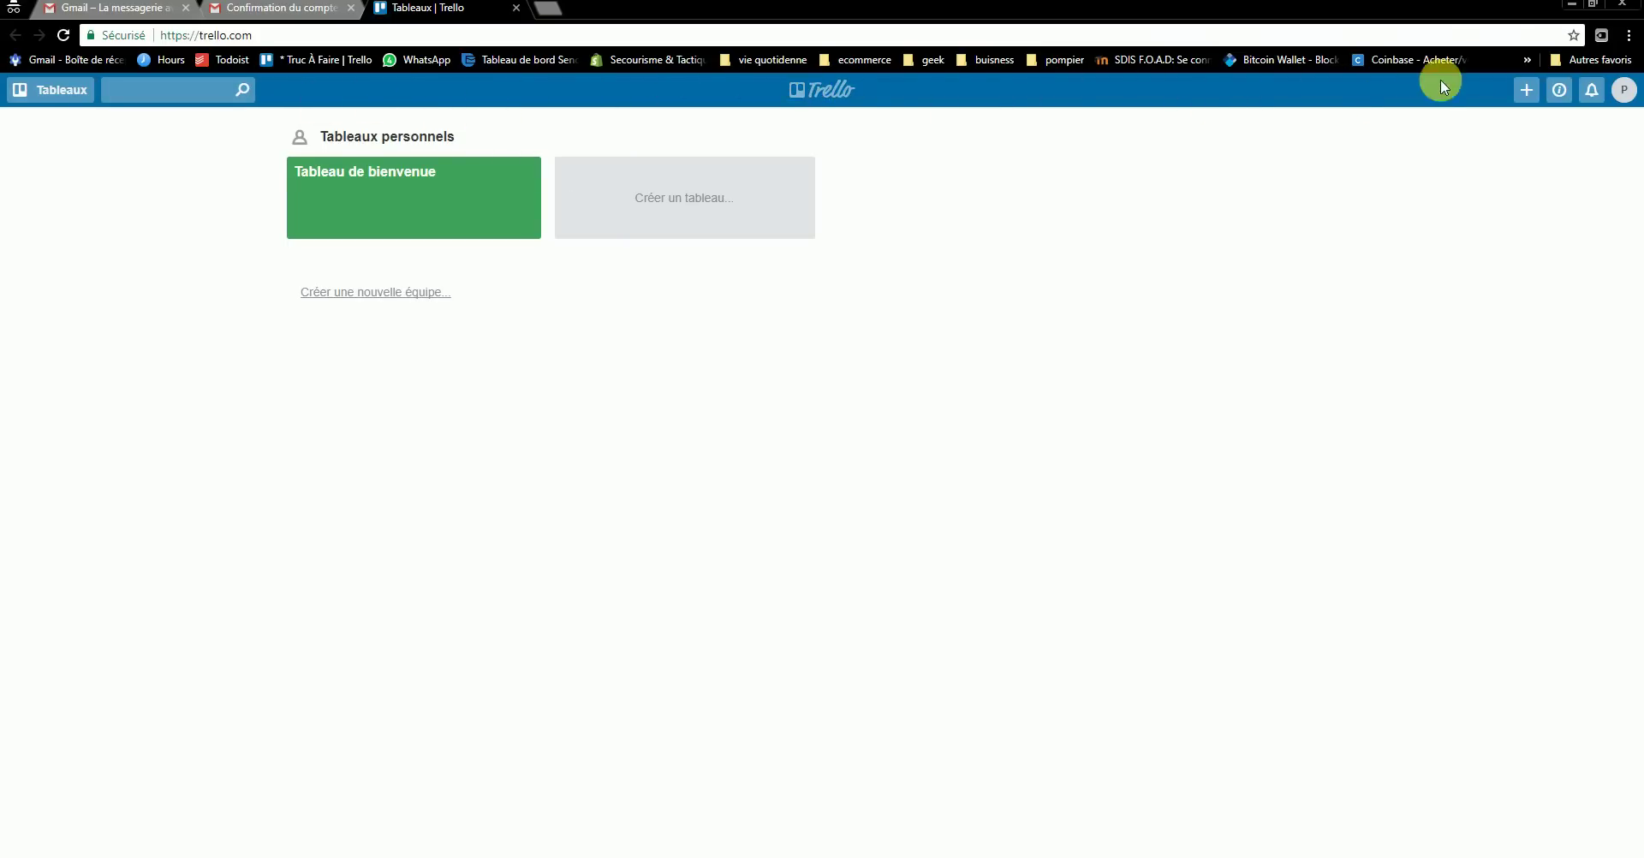
# - Look at the board-creation options, the tips and information panel, and notifications
pyautogui.click(1527, 95)
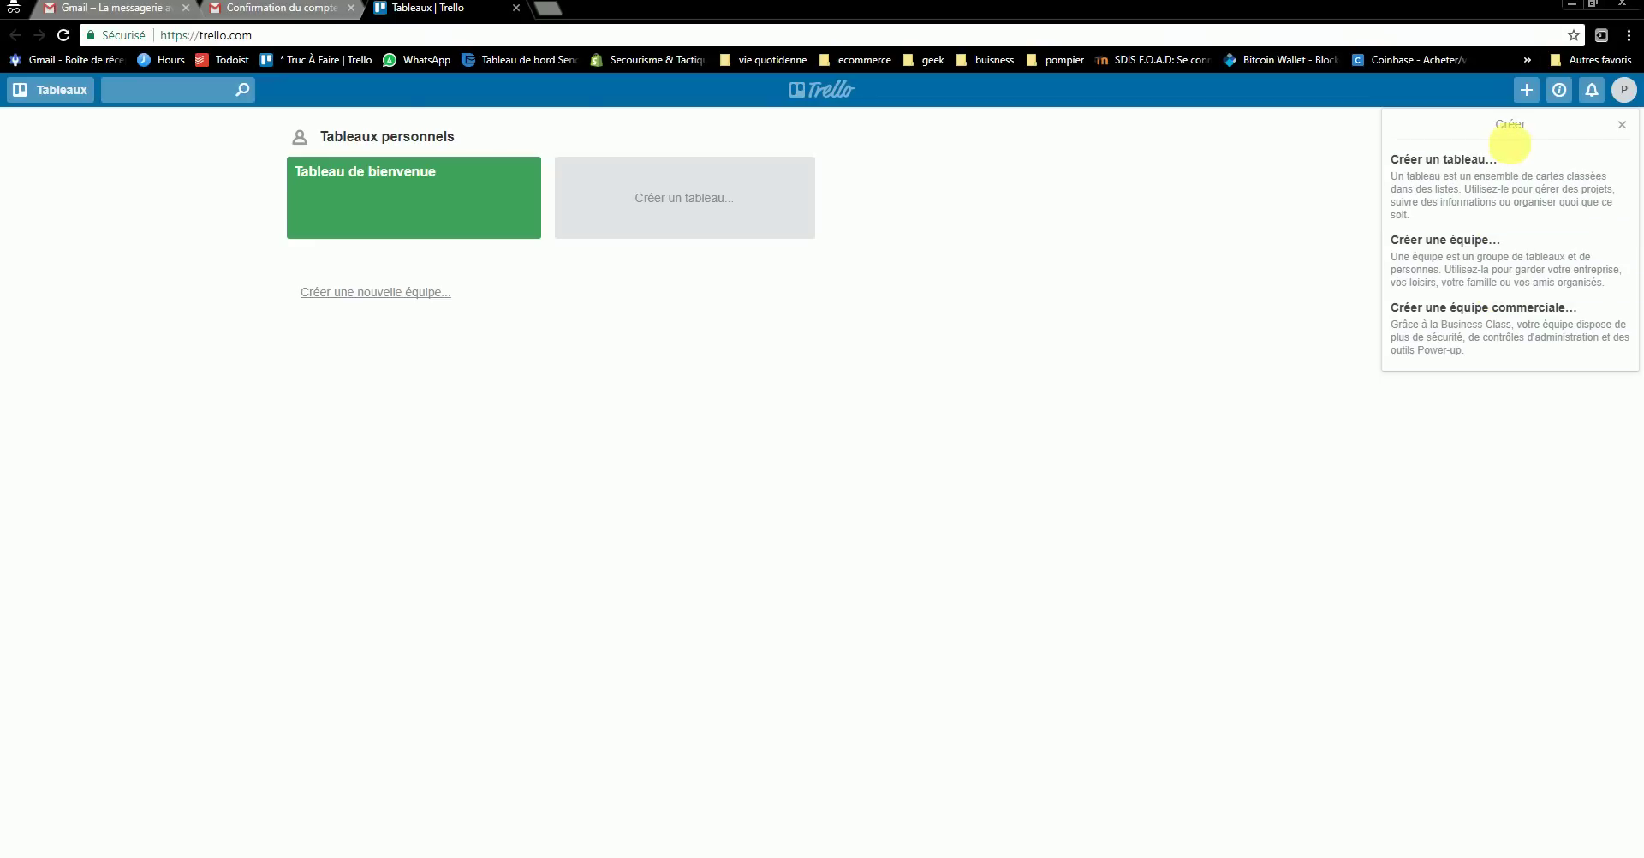
pyautogui.click(1559, 90)
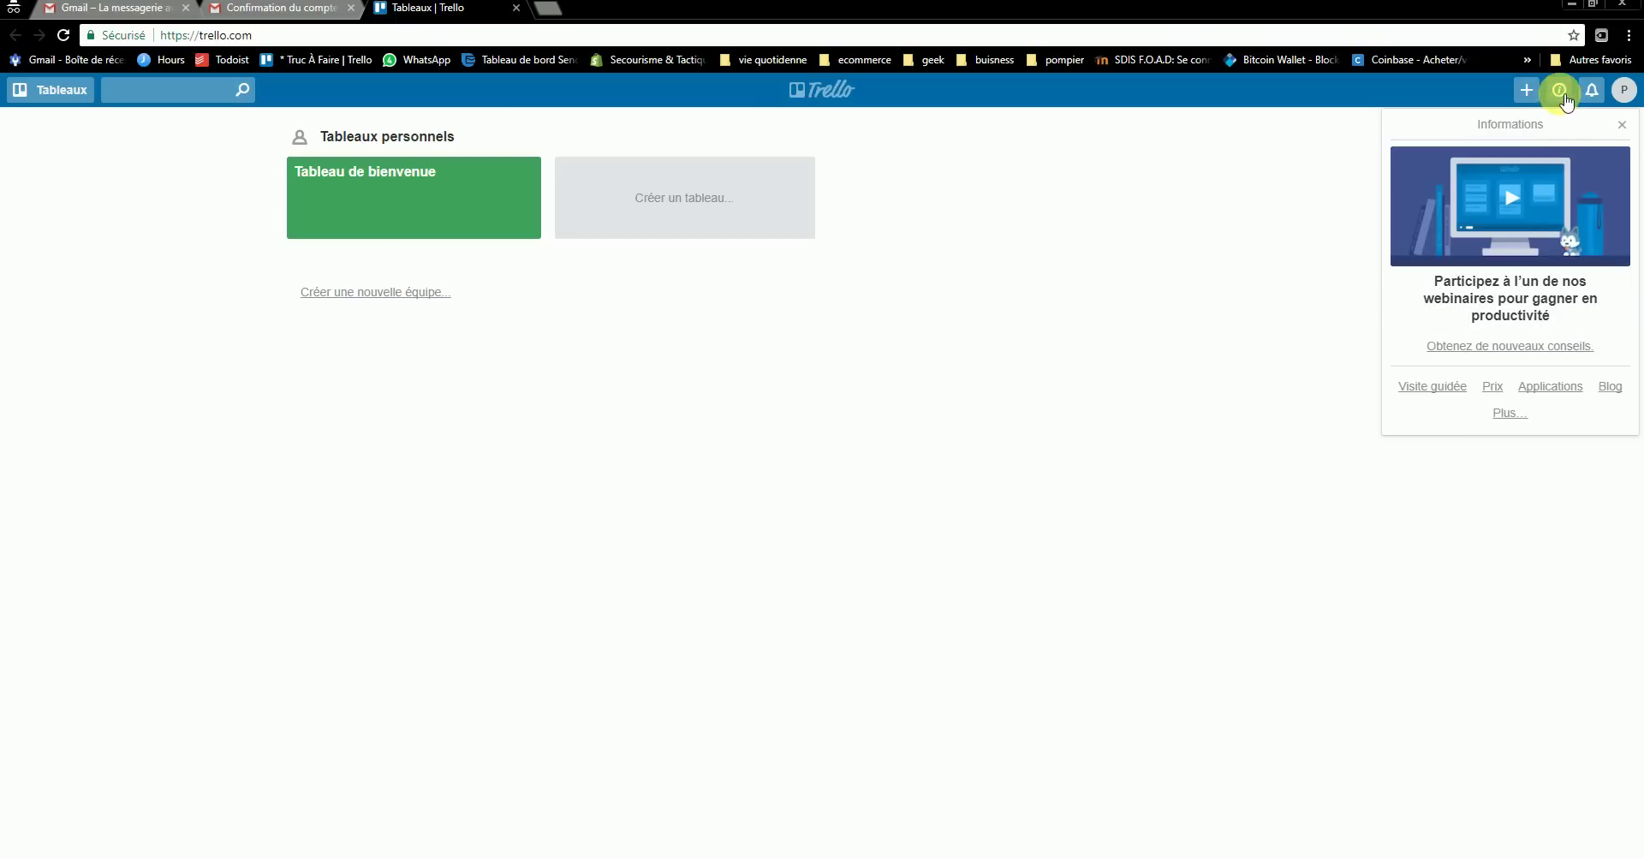
pyautogui.click(1594, 92)
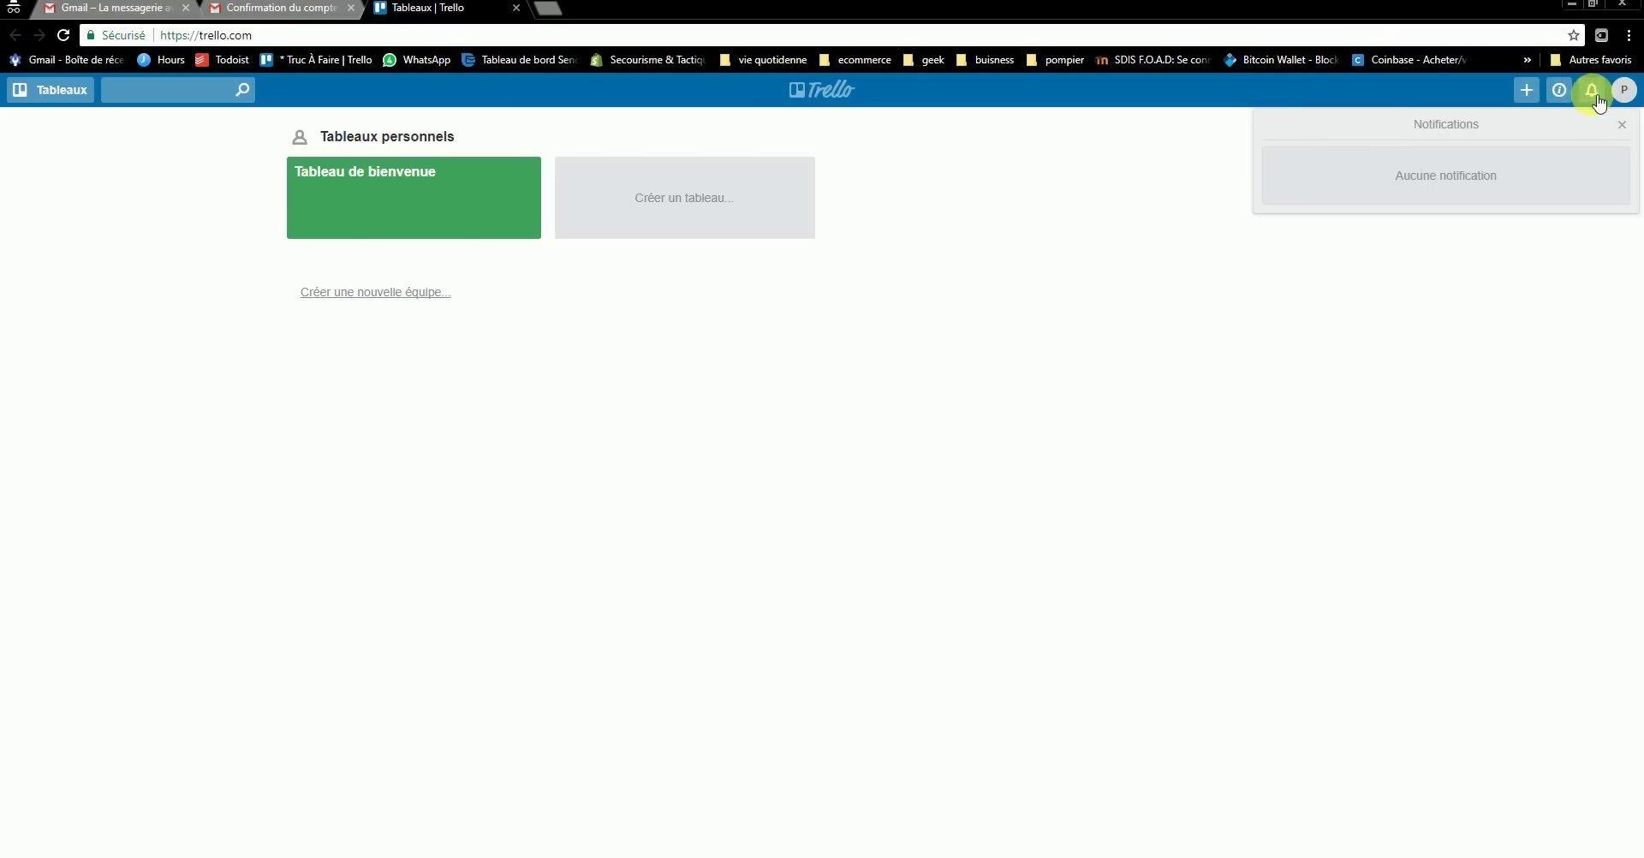
# - Dismiss the notifications, then go through the avatar menu's Paramètres to the Trello Gold tab
pyautogui.click(1602, 92)
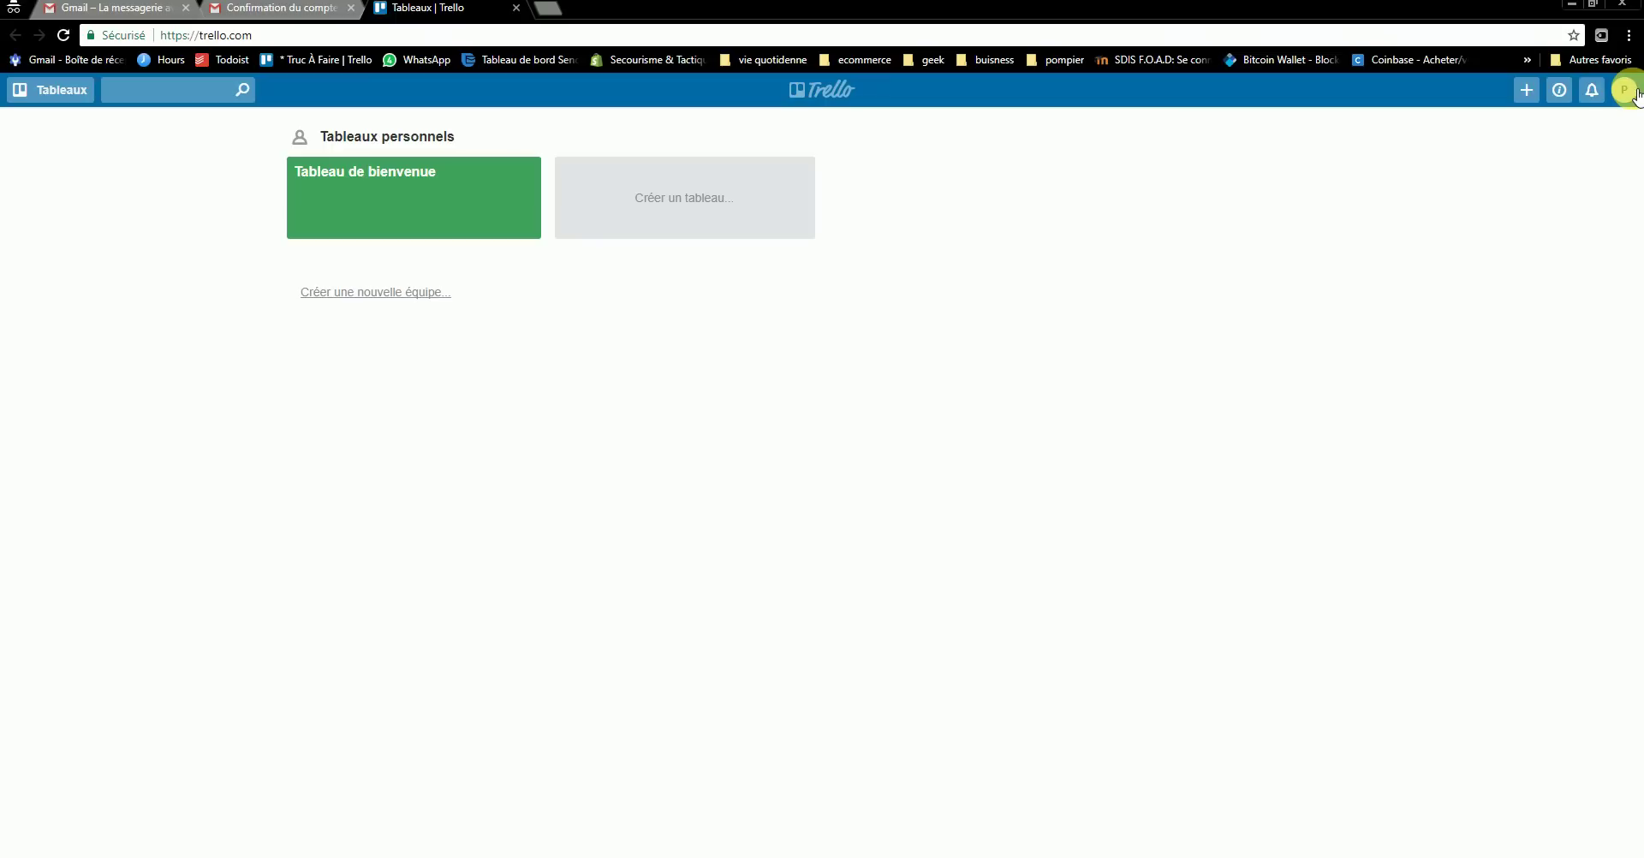
pyautogui.click(1633, 91)
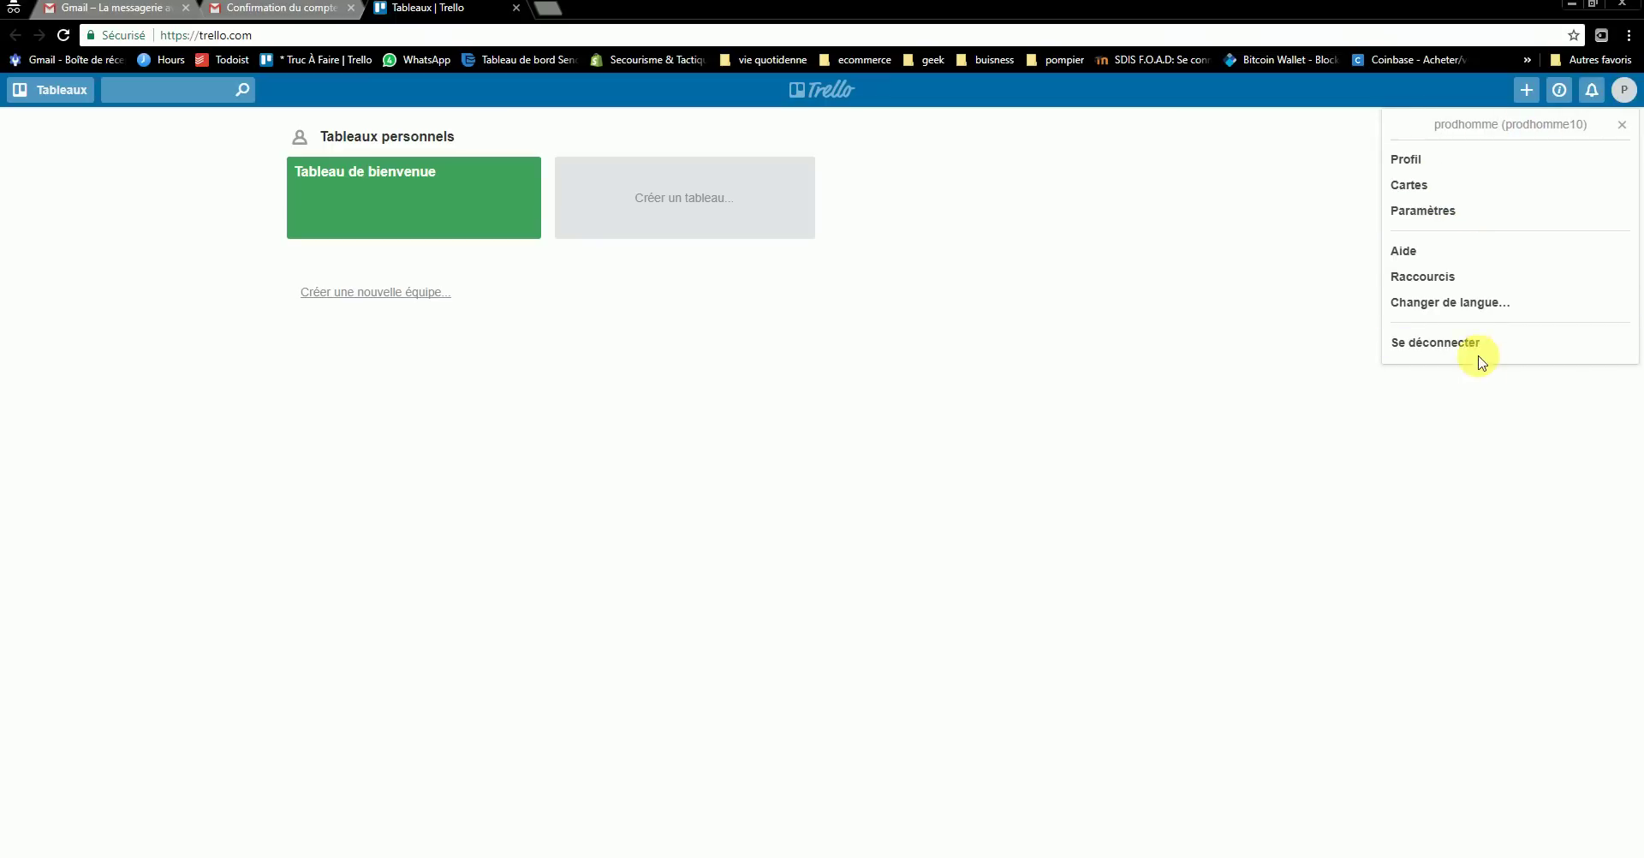
pyautogui.click(1335, 147)
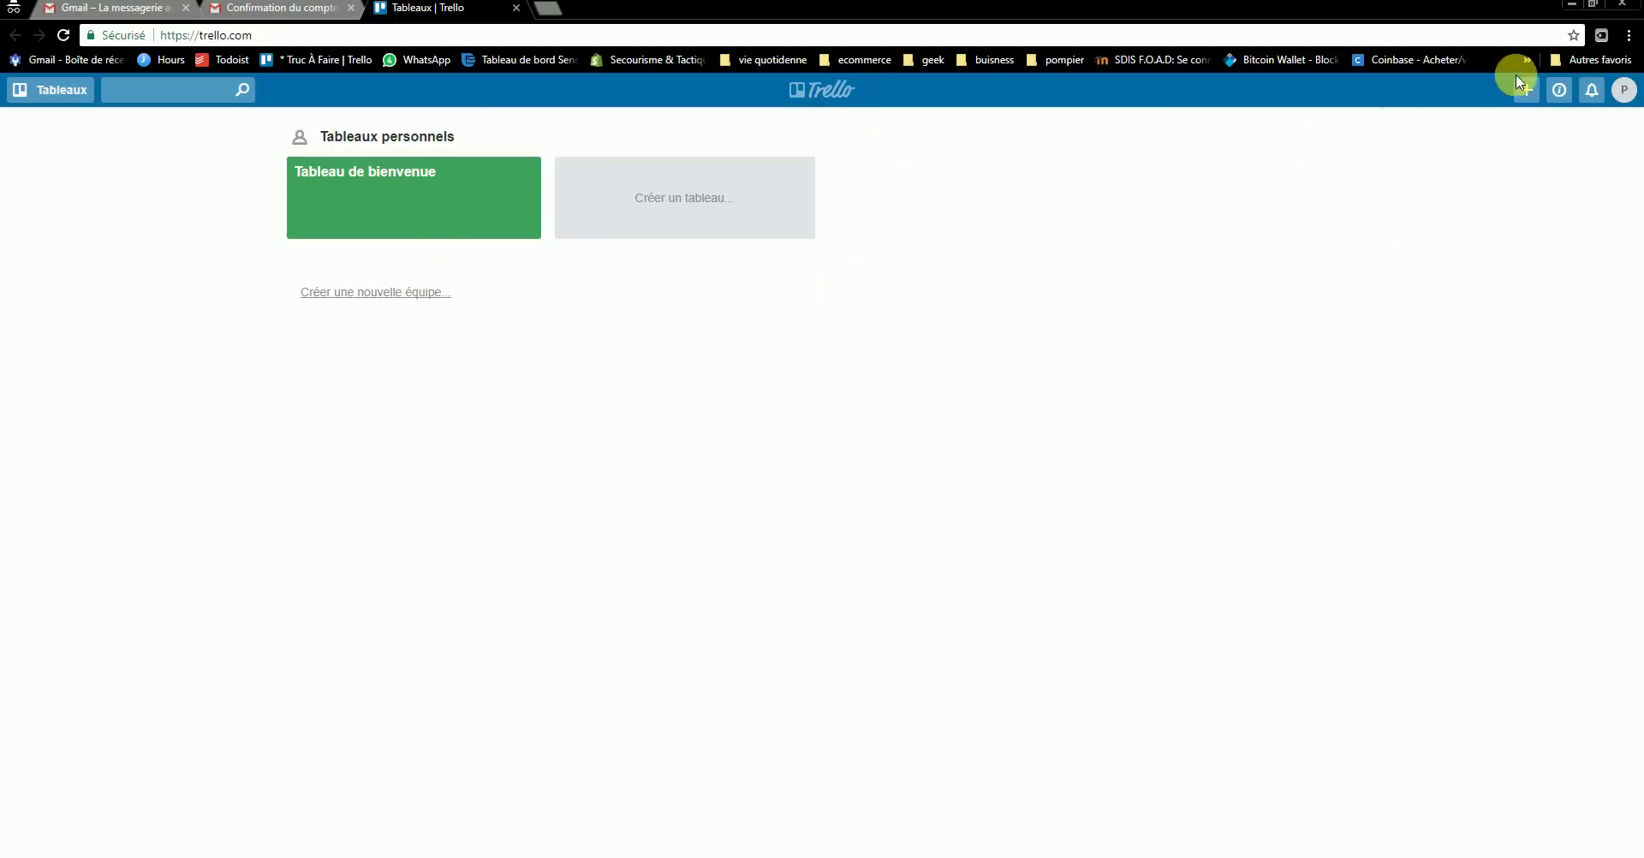
pyautogui.click(1625, 91)
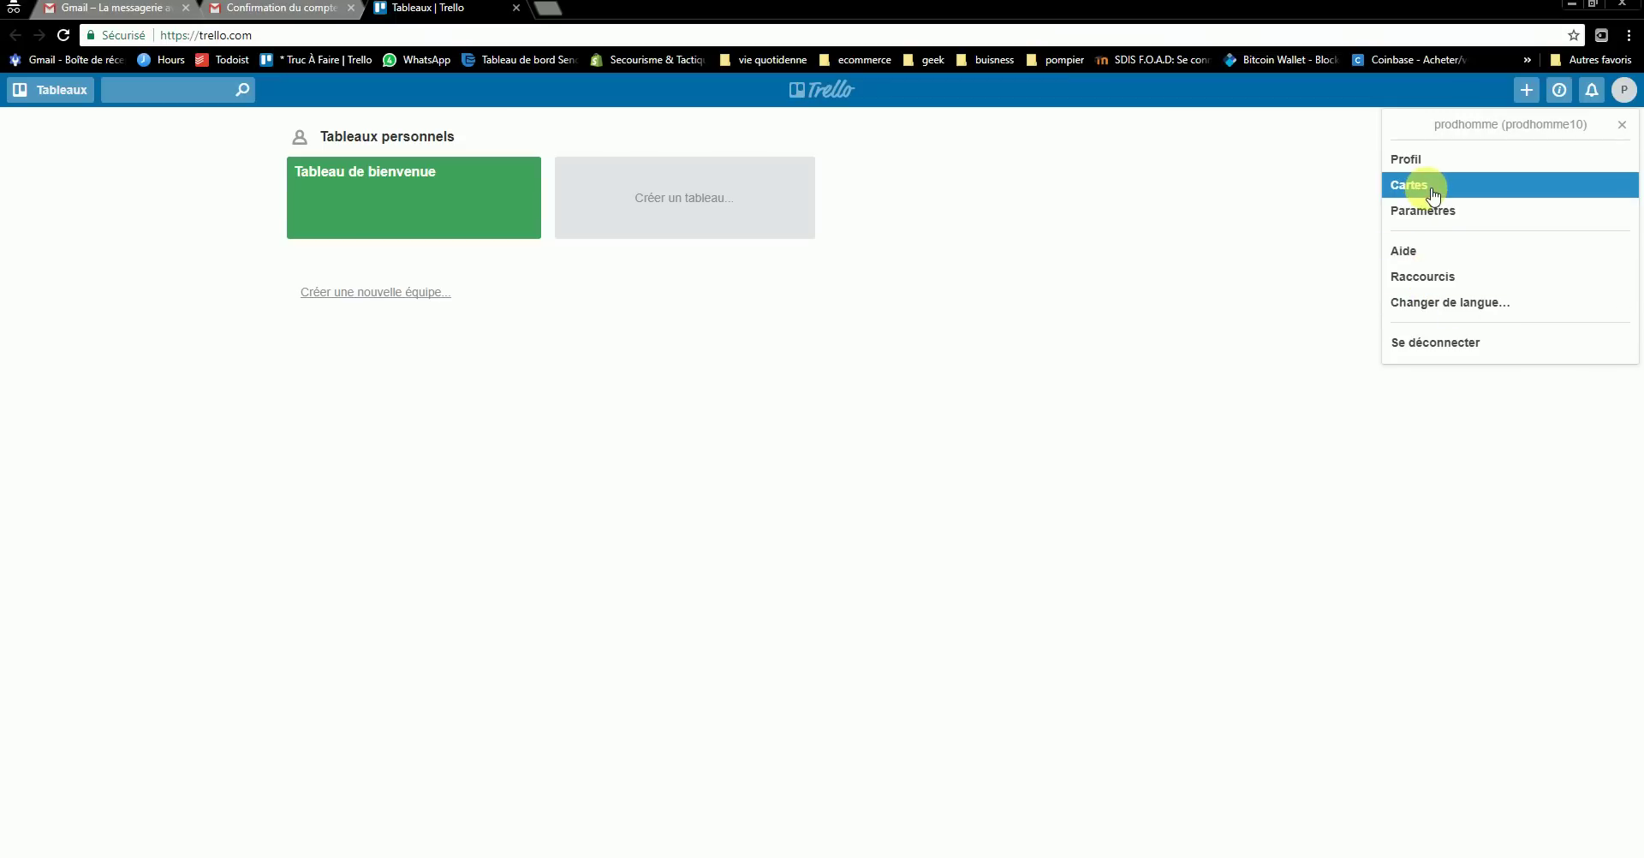
pyautogui.click(1436, 214)
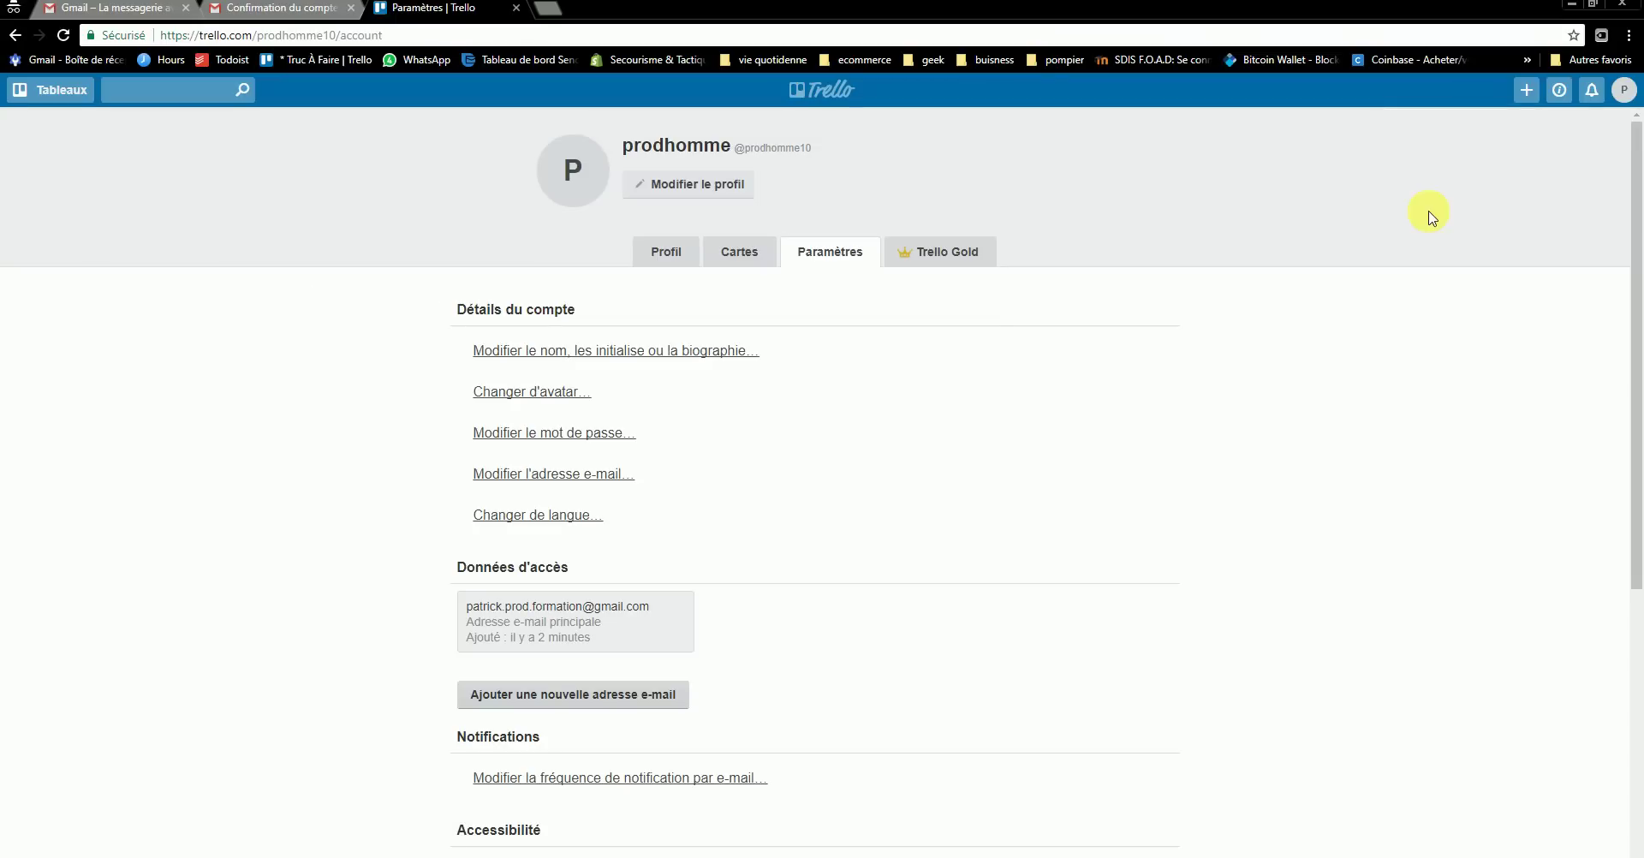
pyautogui.click(943, 255)
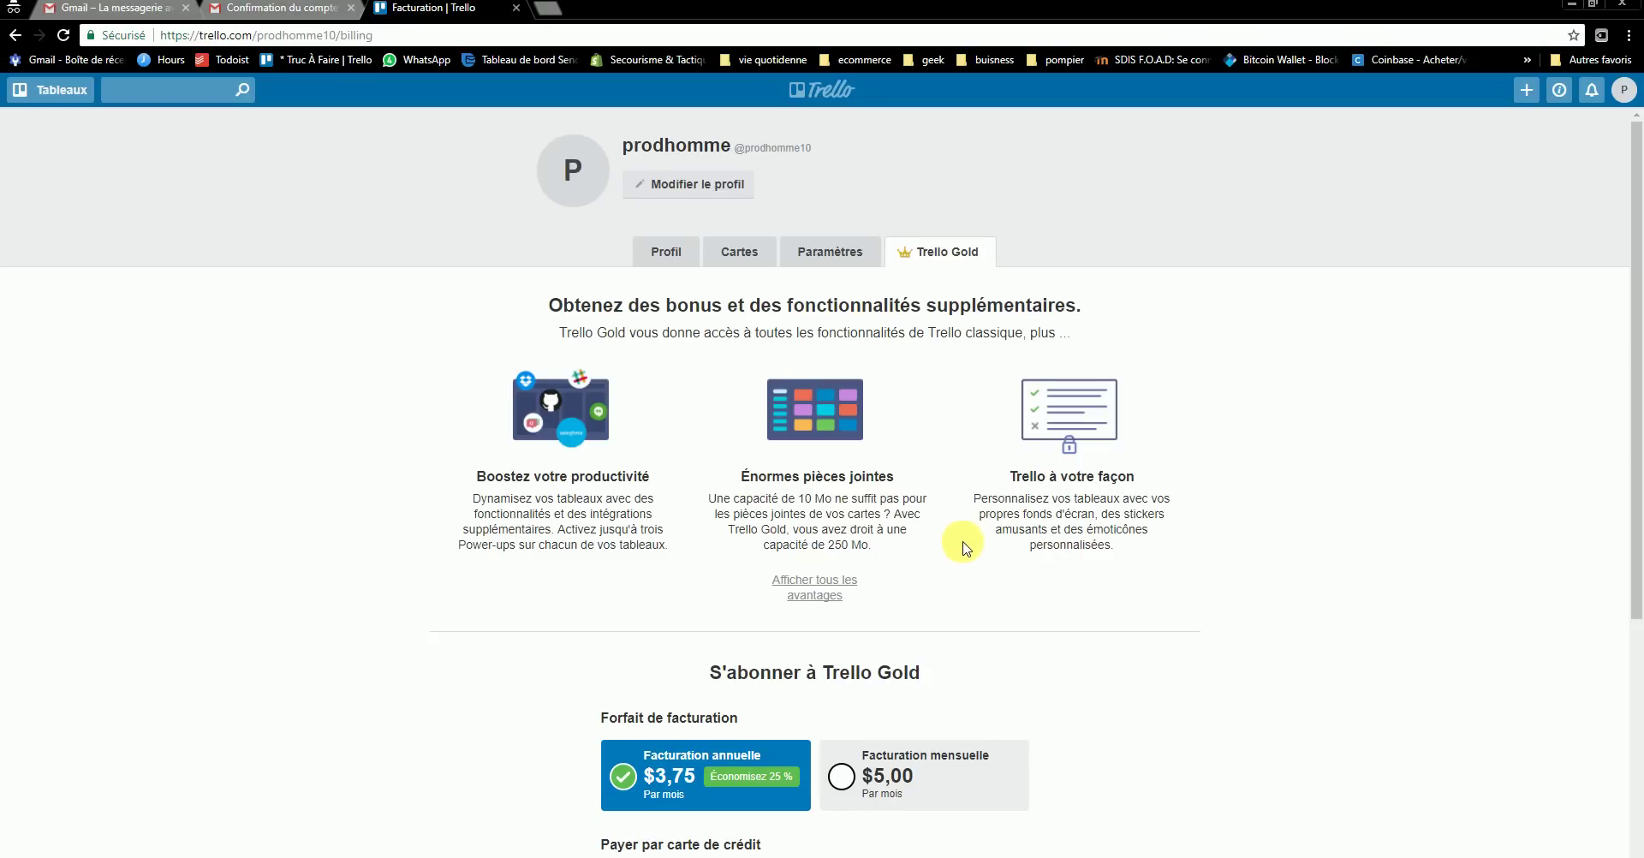
# - Review the Gold plans ($3,75 annual, $5,00 monthly, $45,00 total) and bring up the Tableaux menu
pyautogui.scroll(-3, 963, 544)
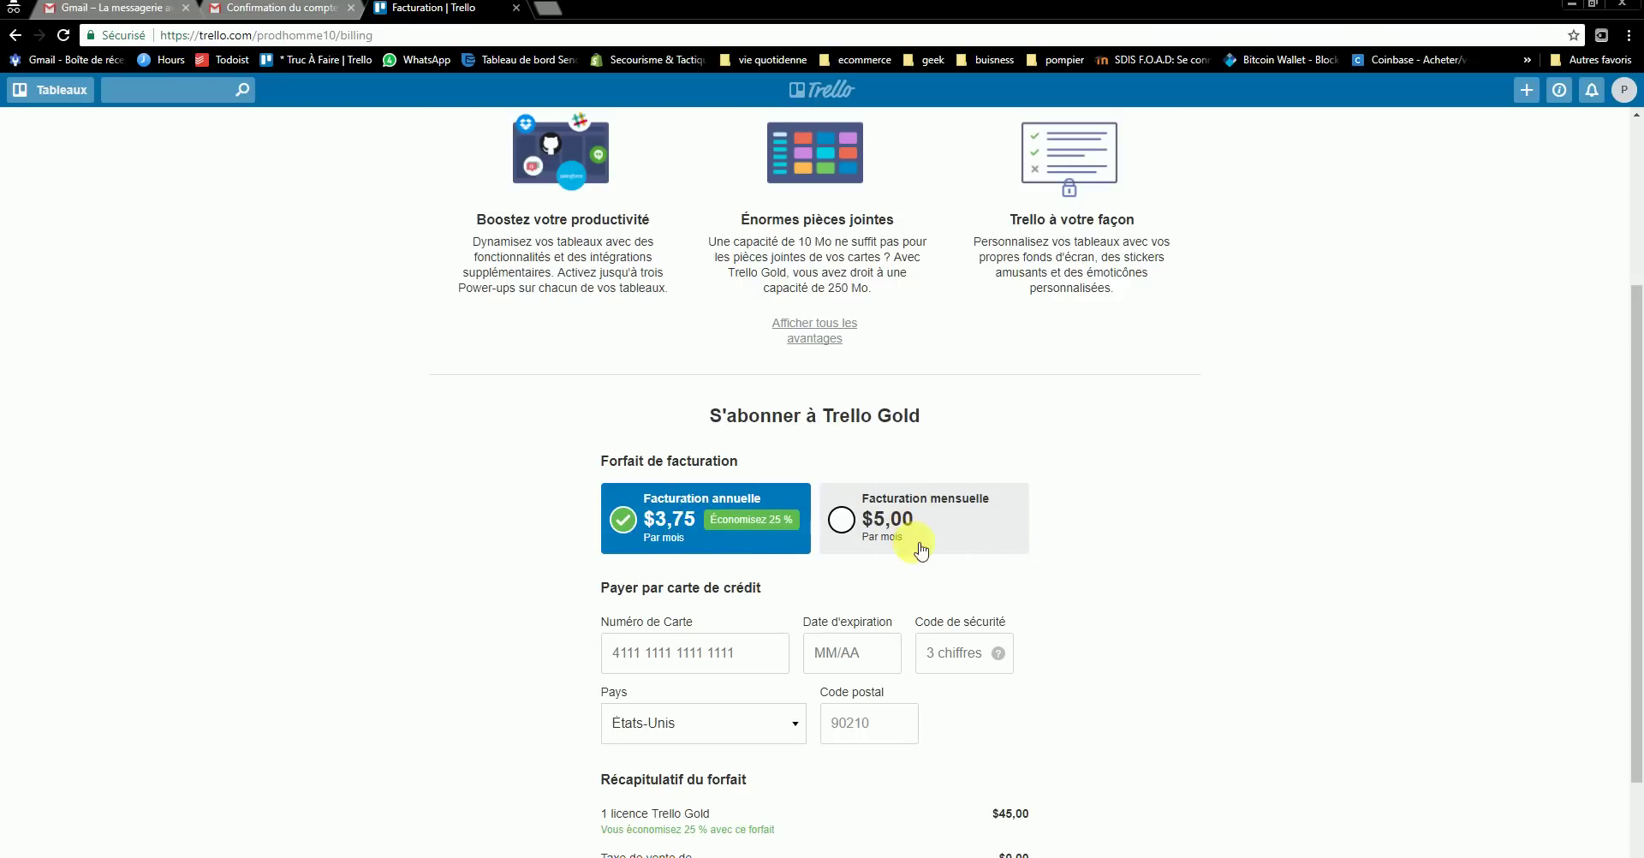
pyautogui.scroll(-2, 976, 550)
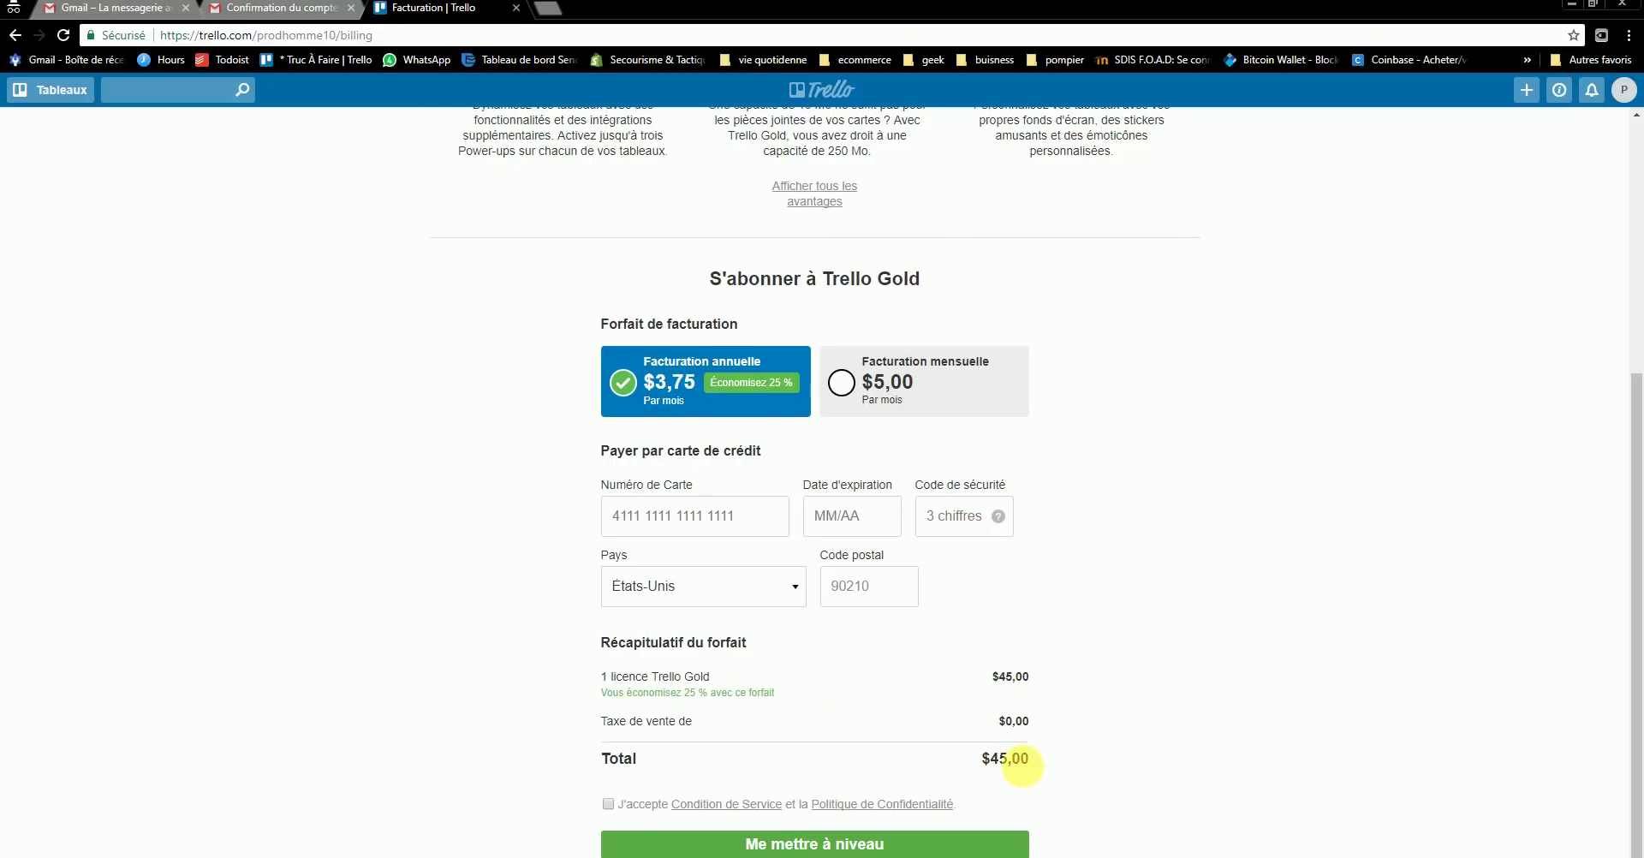
pyautogui.scroll(3, 1012, 754)
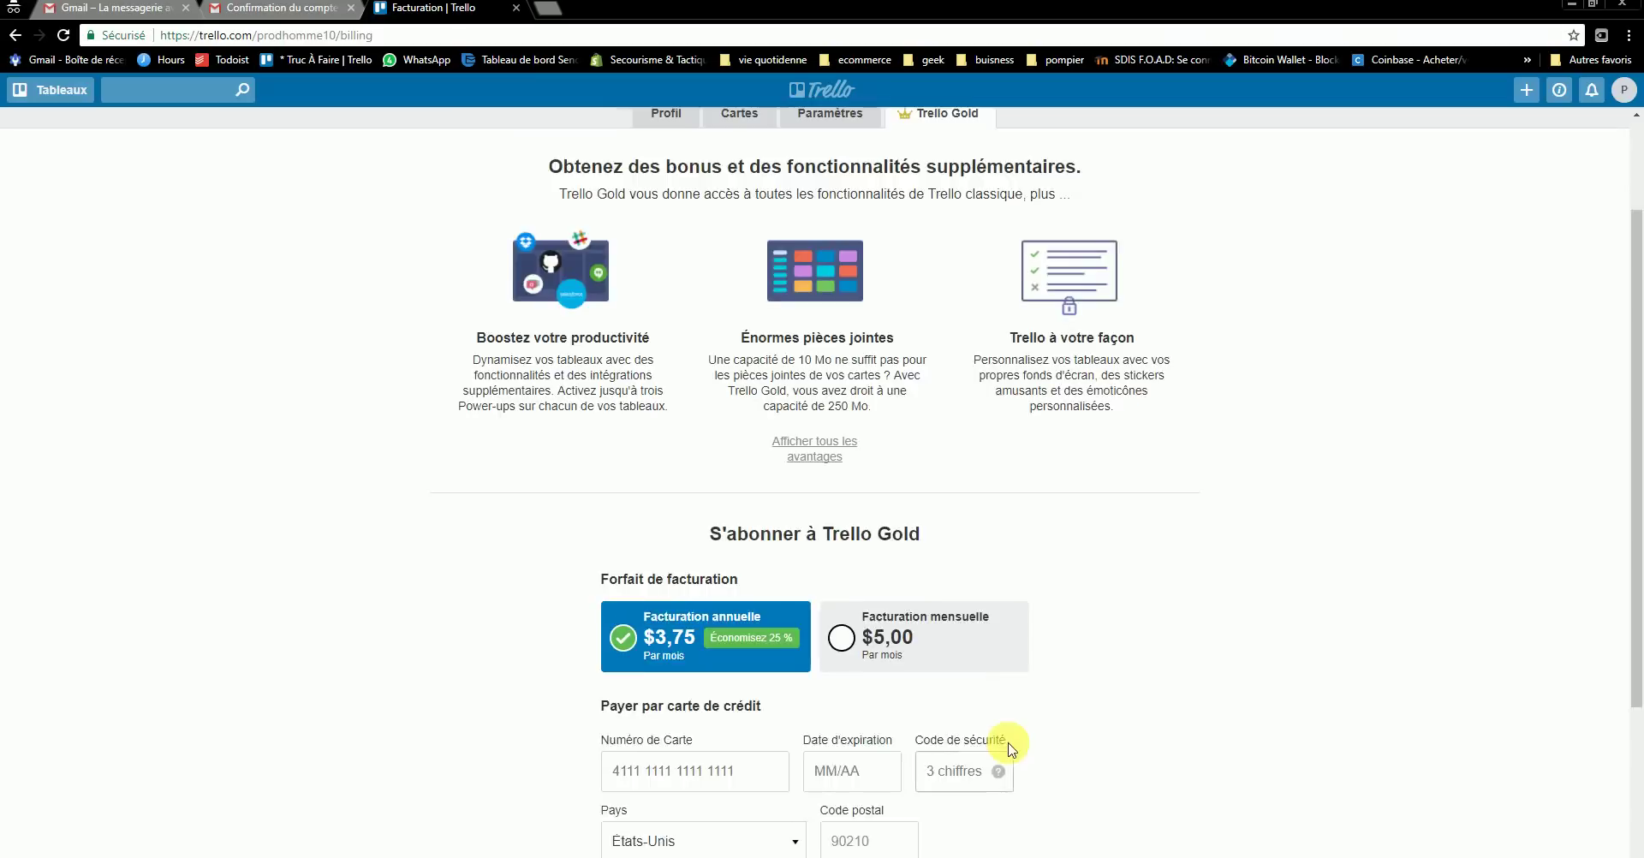
pyautogui.scroll(-3, 1010, 750)
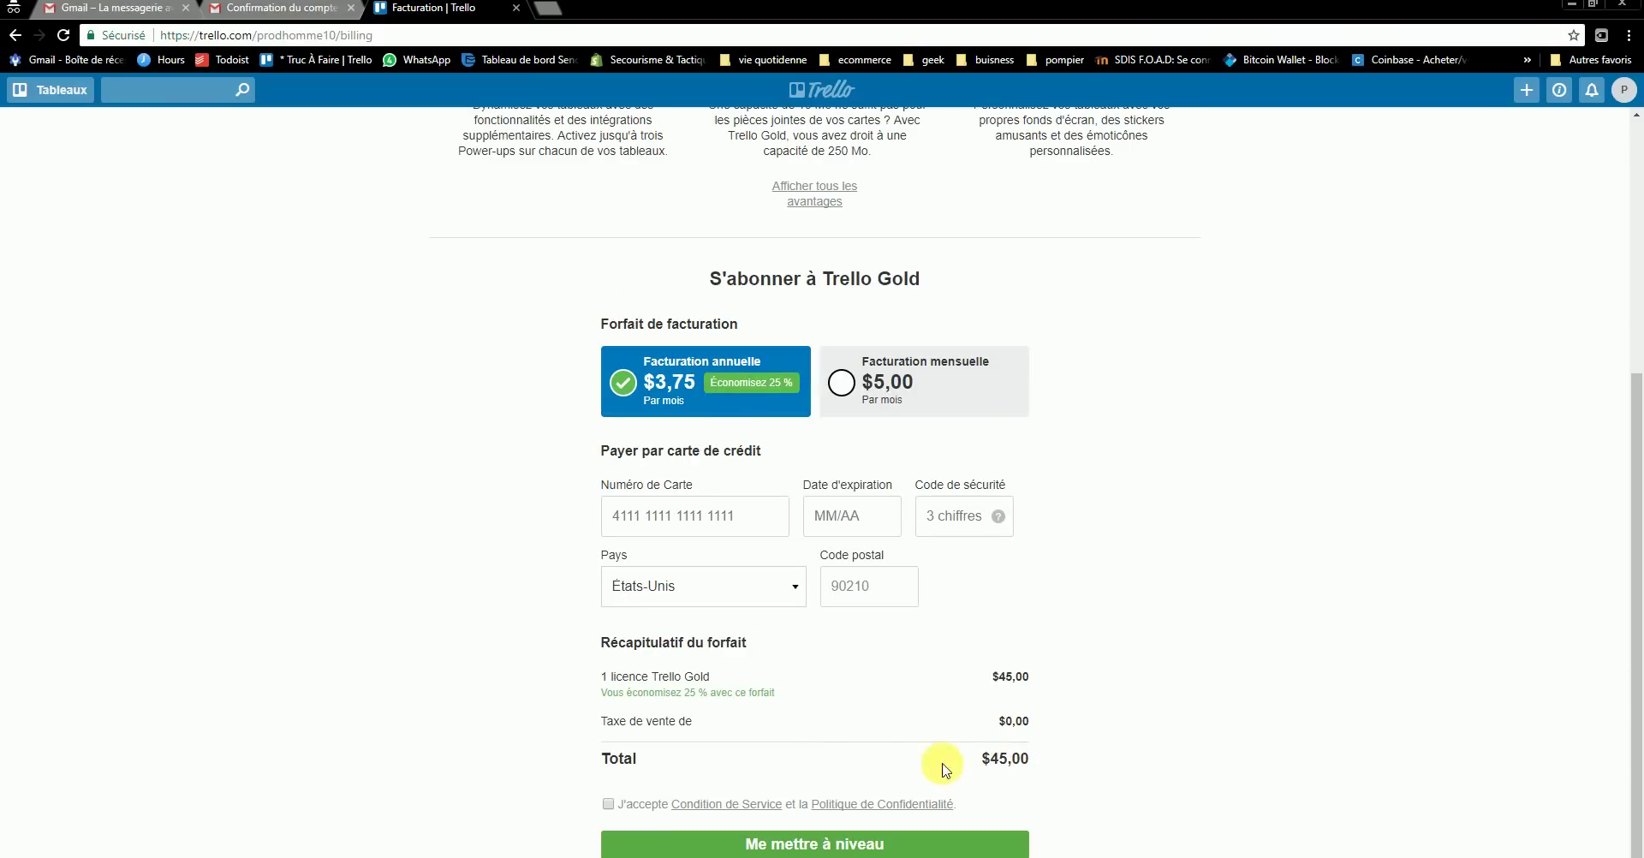
pyautogui.scroll(5, 1077, 729)
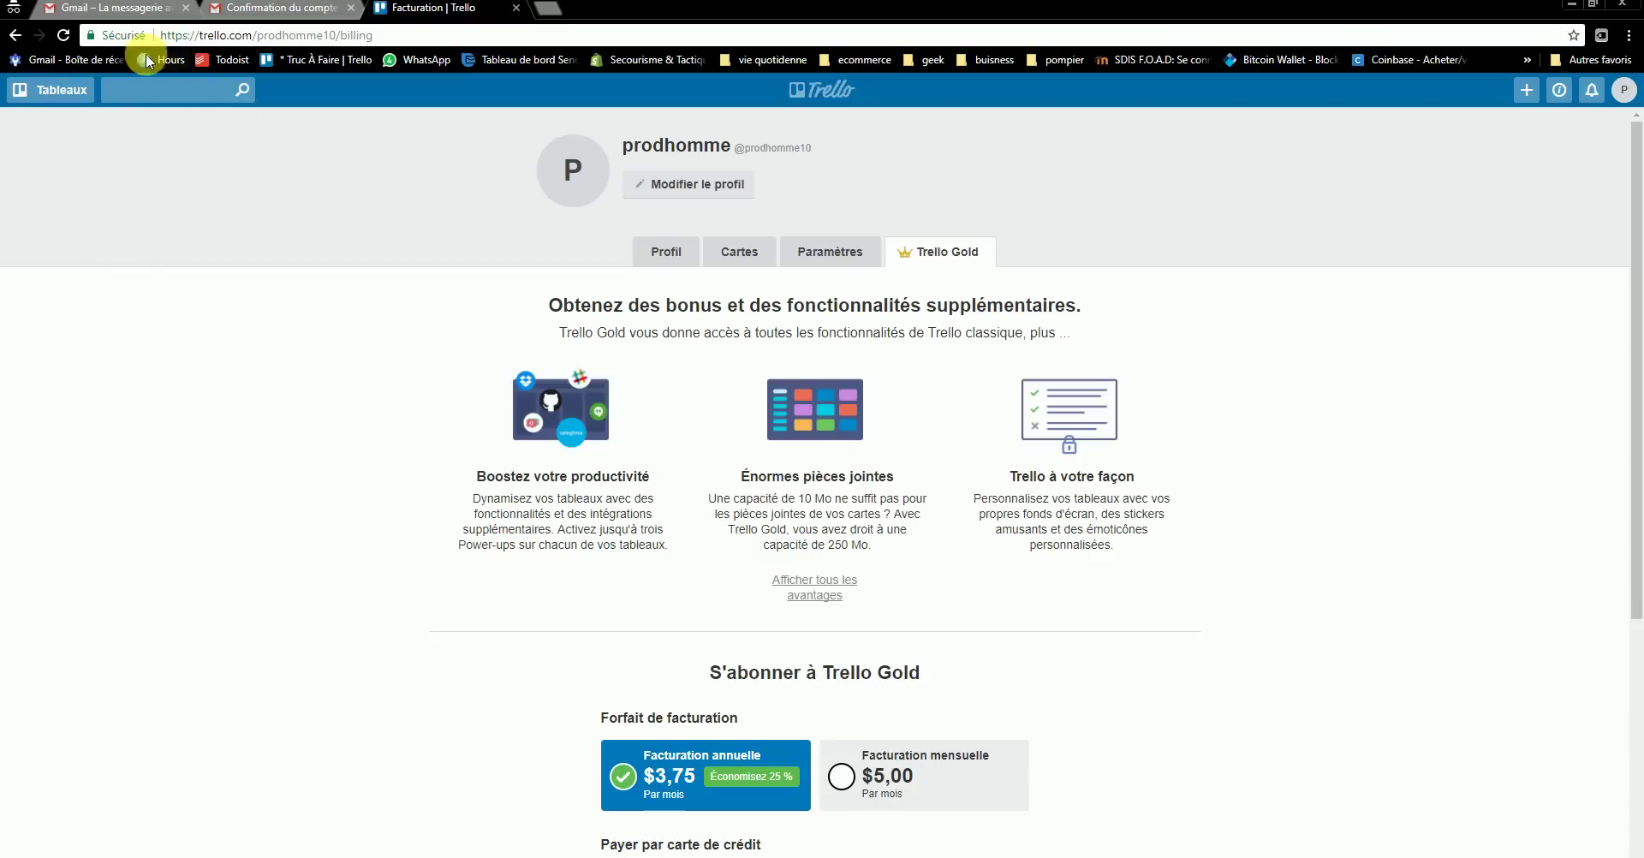
pyautogui.click(61, 92)
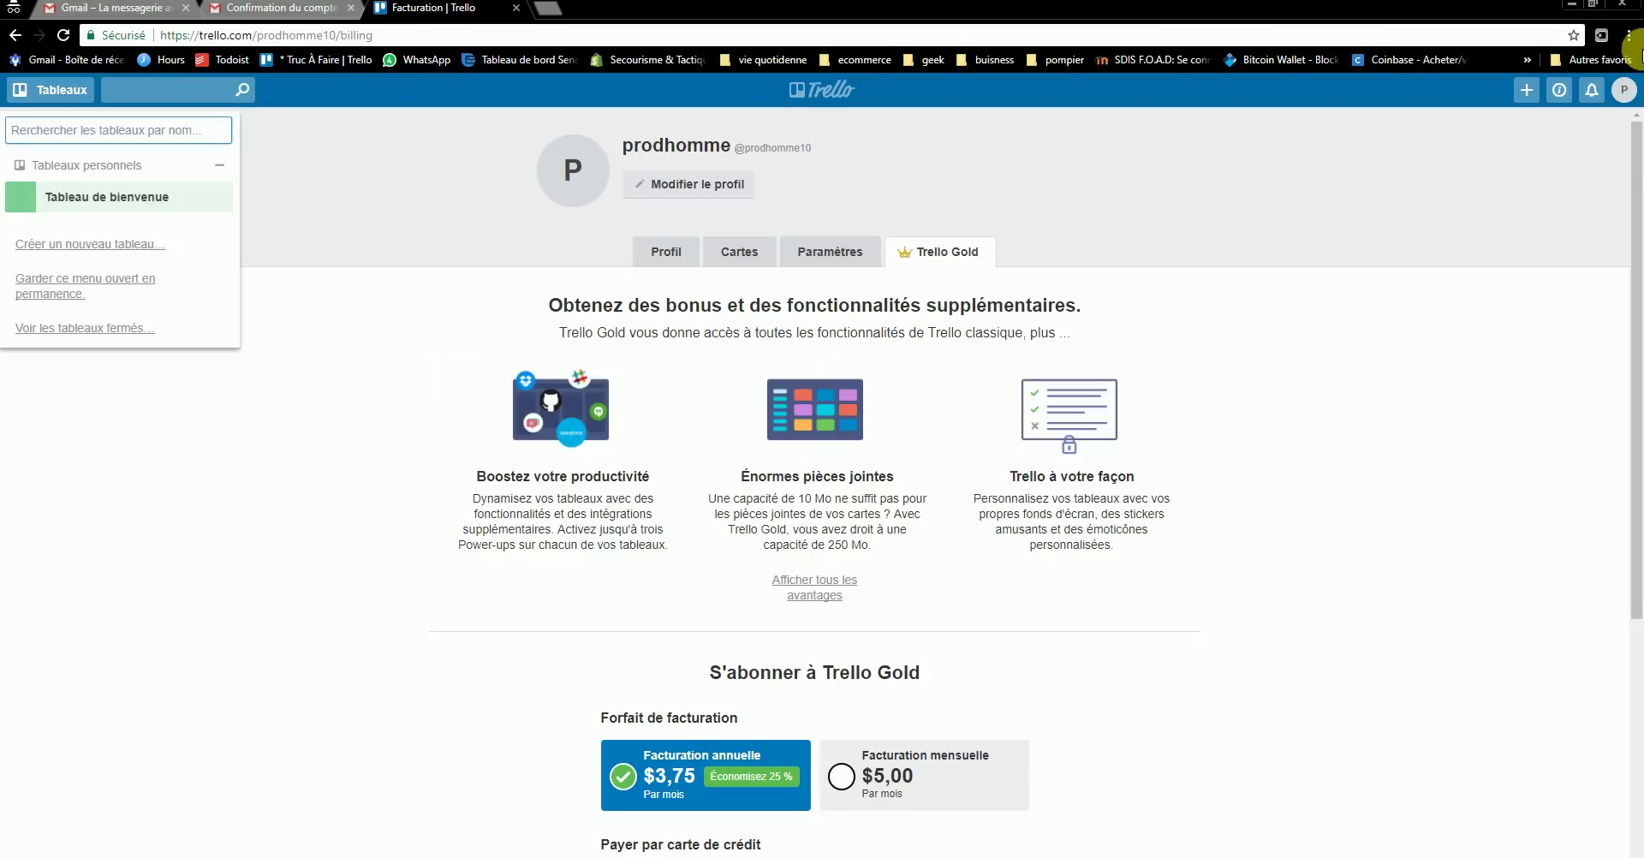
# - Create a new private board named 'ecommerce' from the boards home page
pyautogui.click(846, 94)
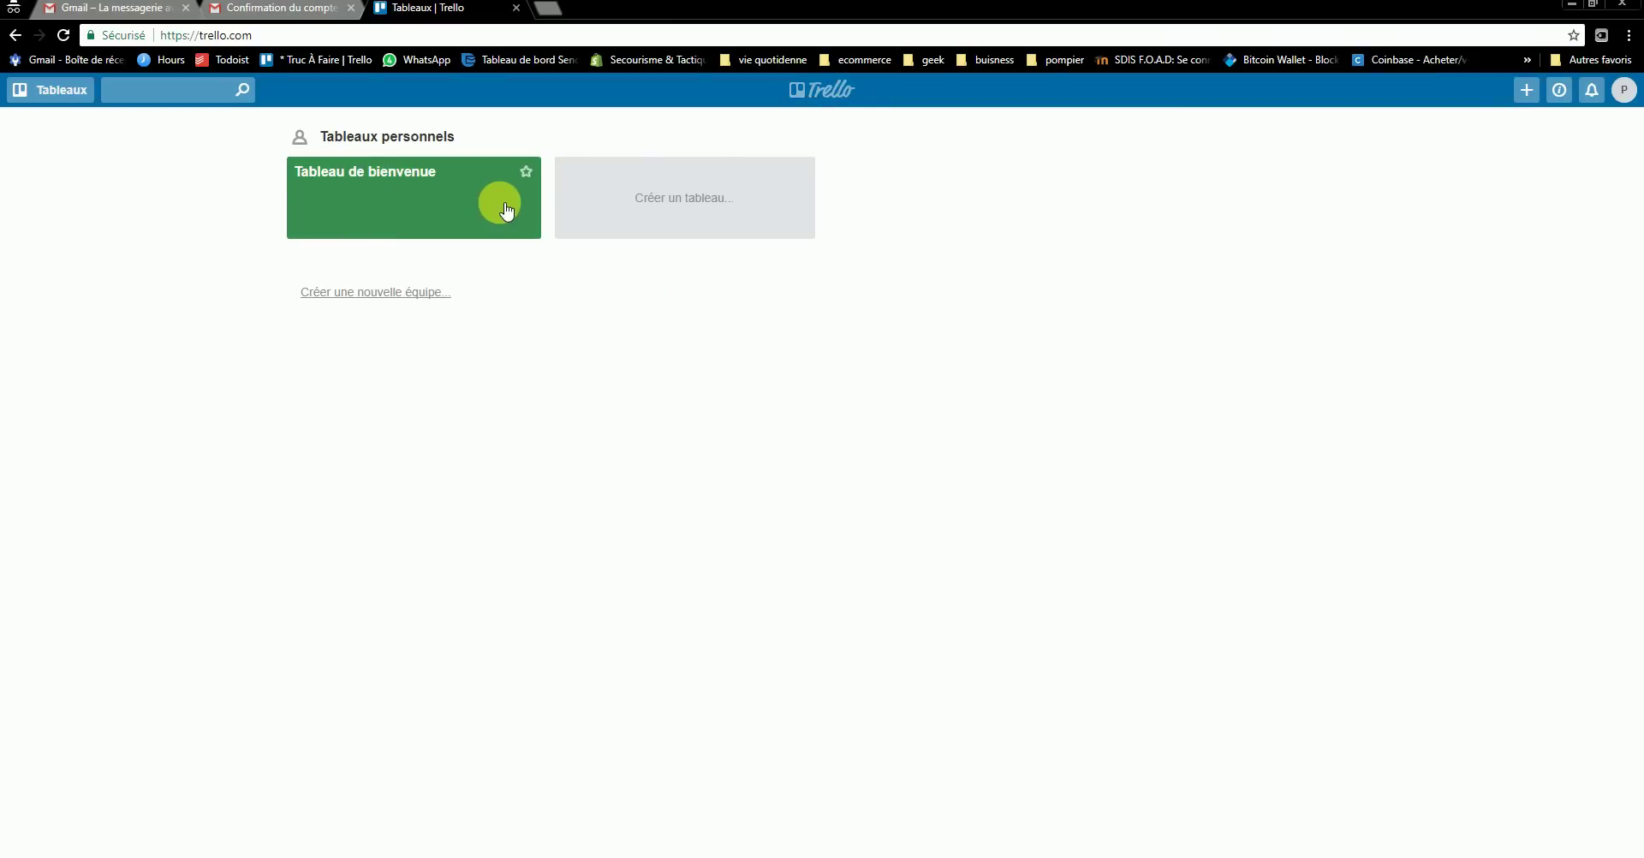
pyautogui.click(628, 201)
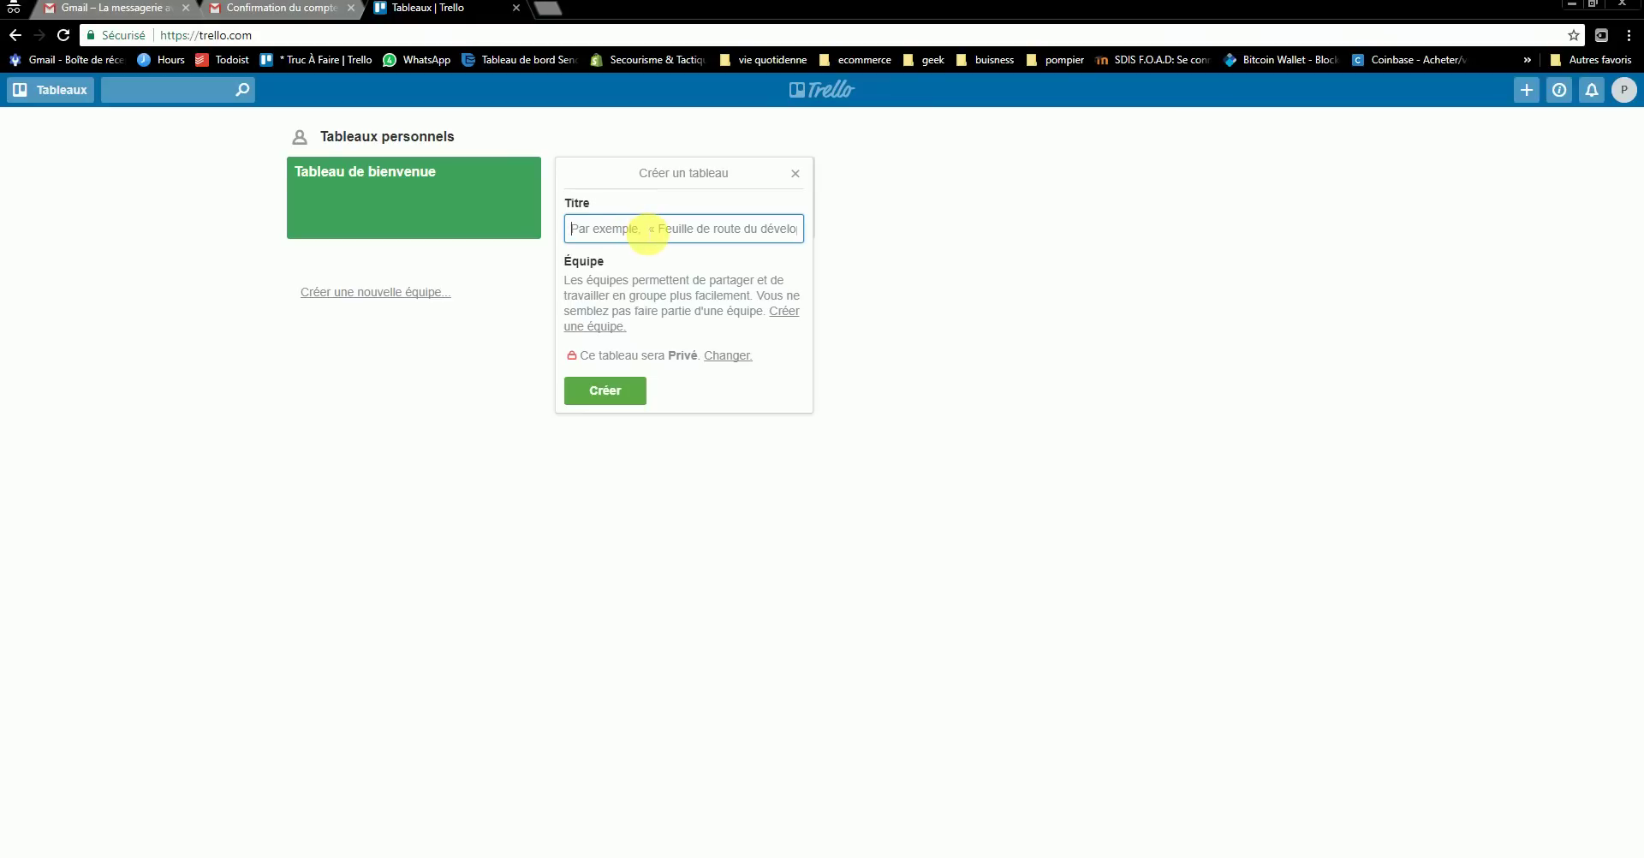
pyautogui.write('ecommerce')
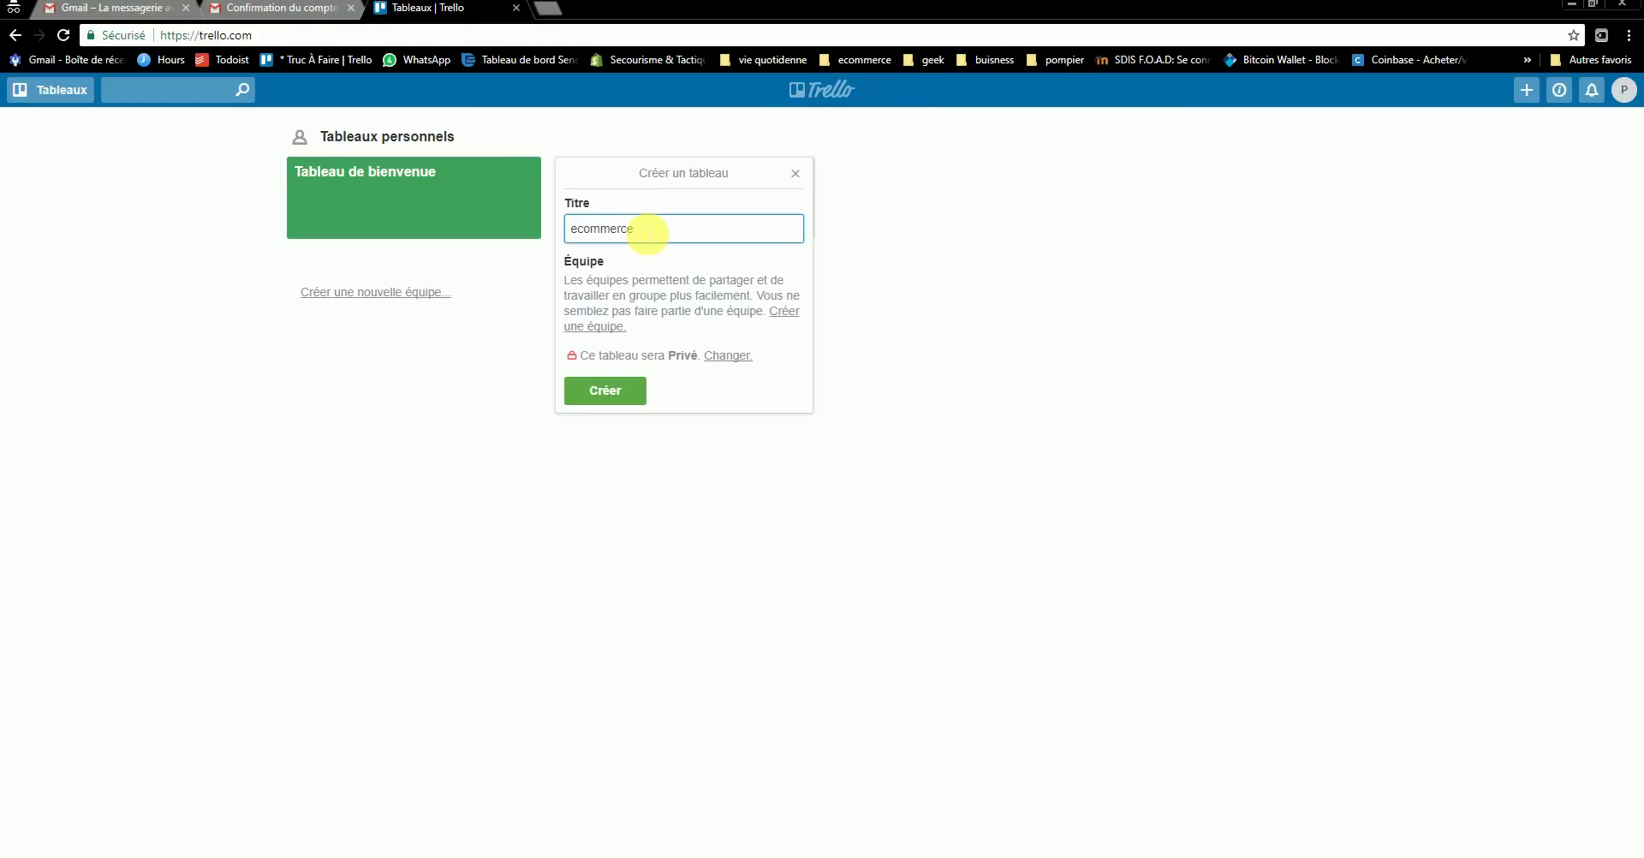
pyautogui.click(611, 394)
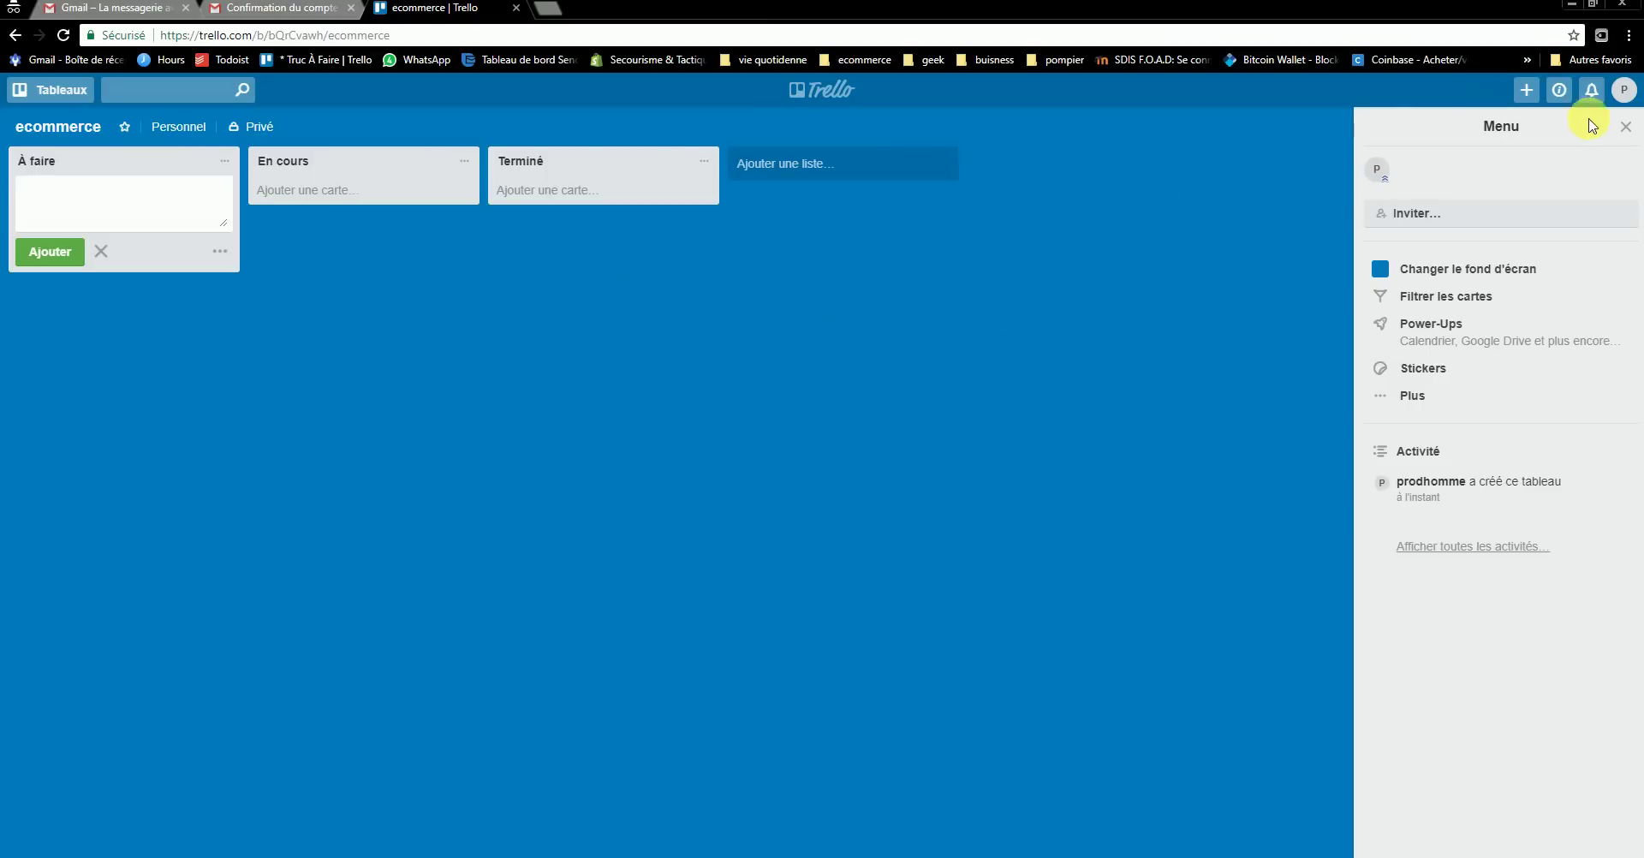
pyautogui.click(36, 95)
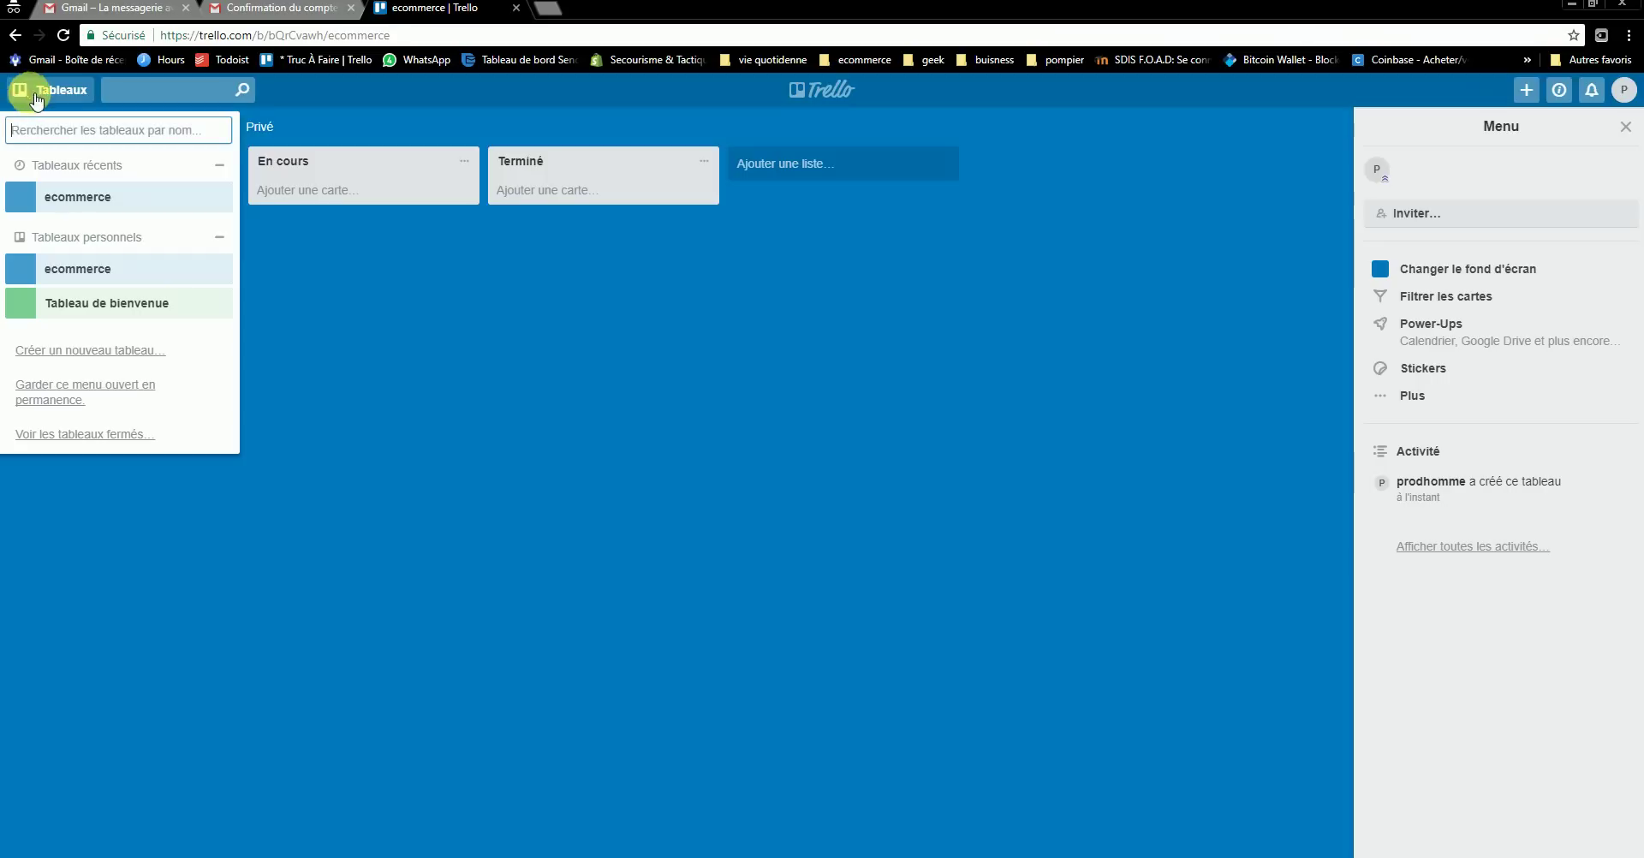
# - Open the ecommerce board and switch its background under Couleurs to the cyan swatch
pyautogui.click(845, 92)
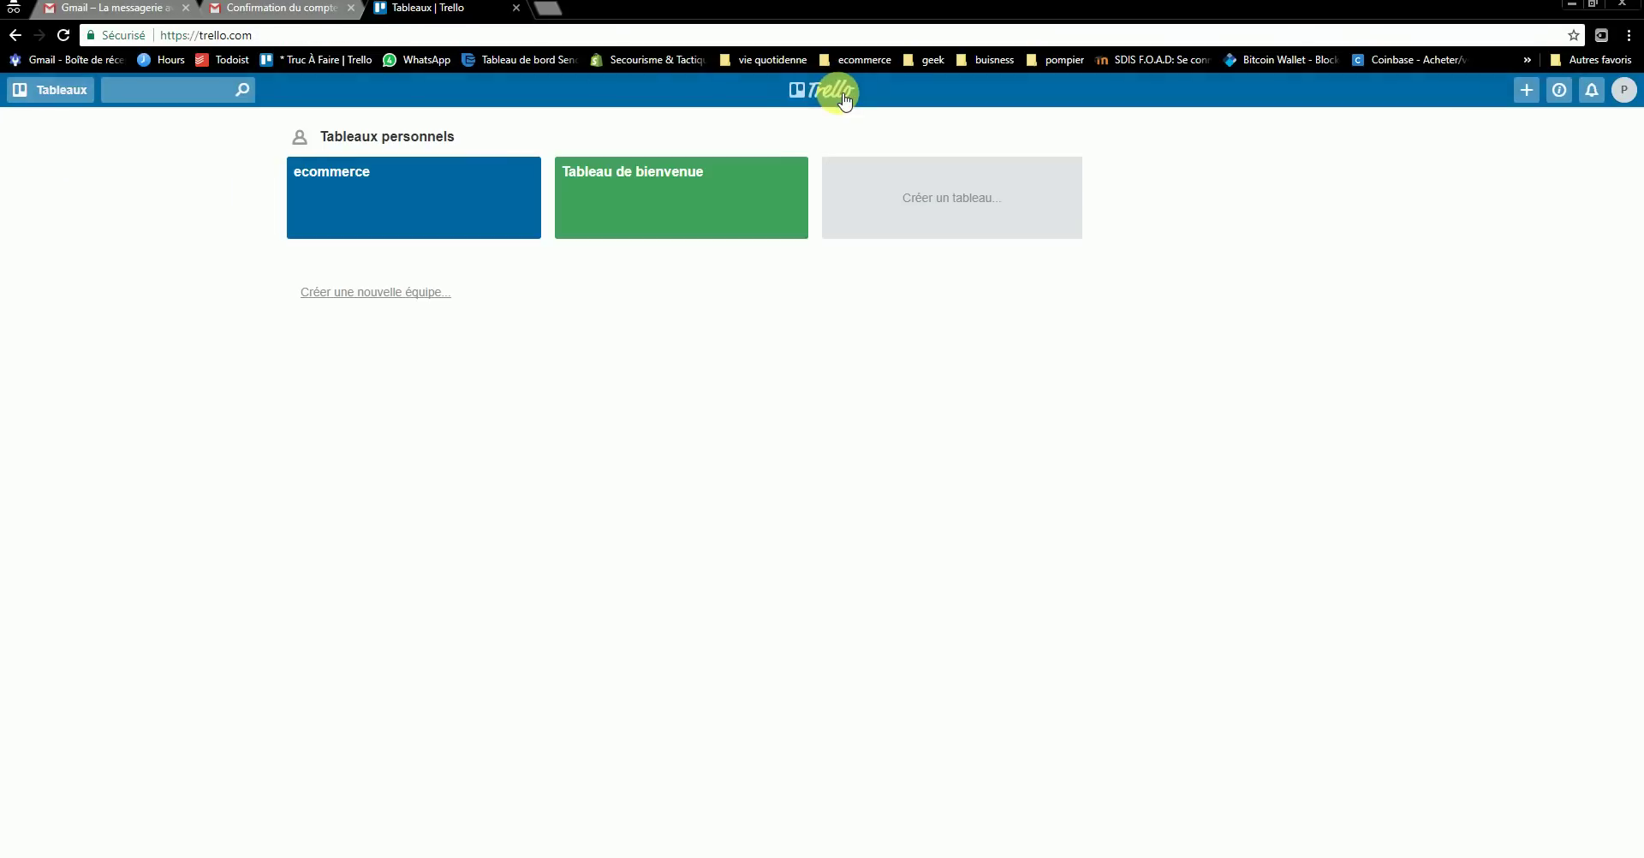
pyautogui.click(502, 221)
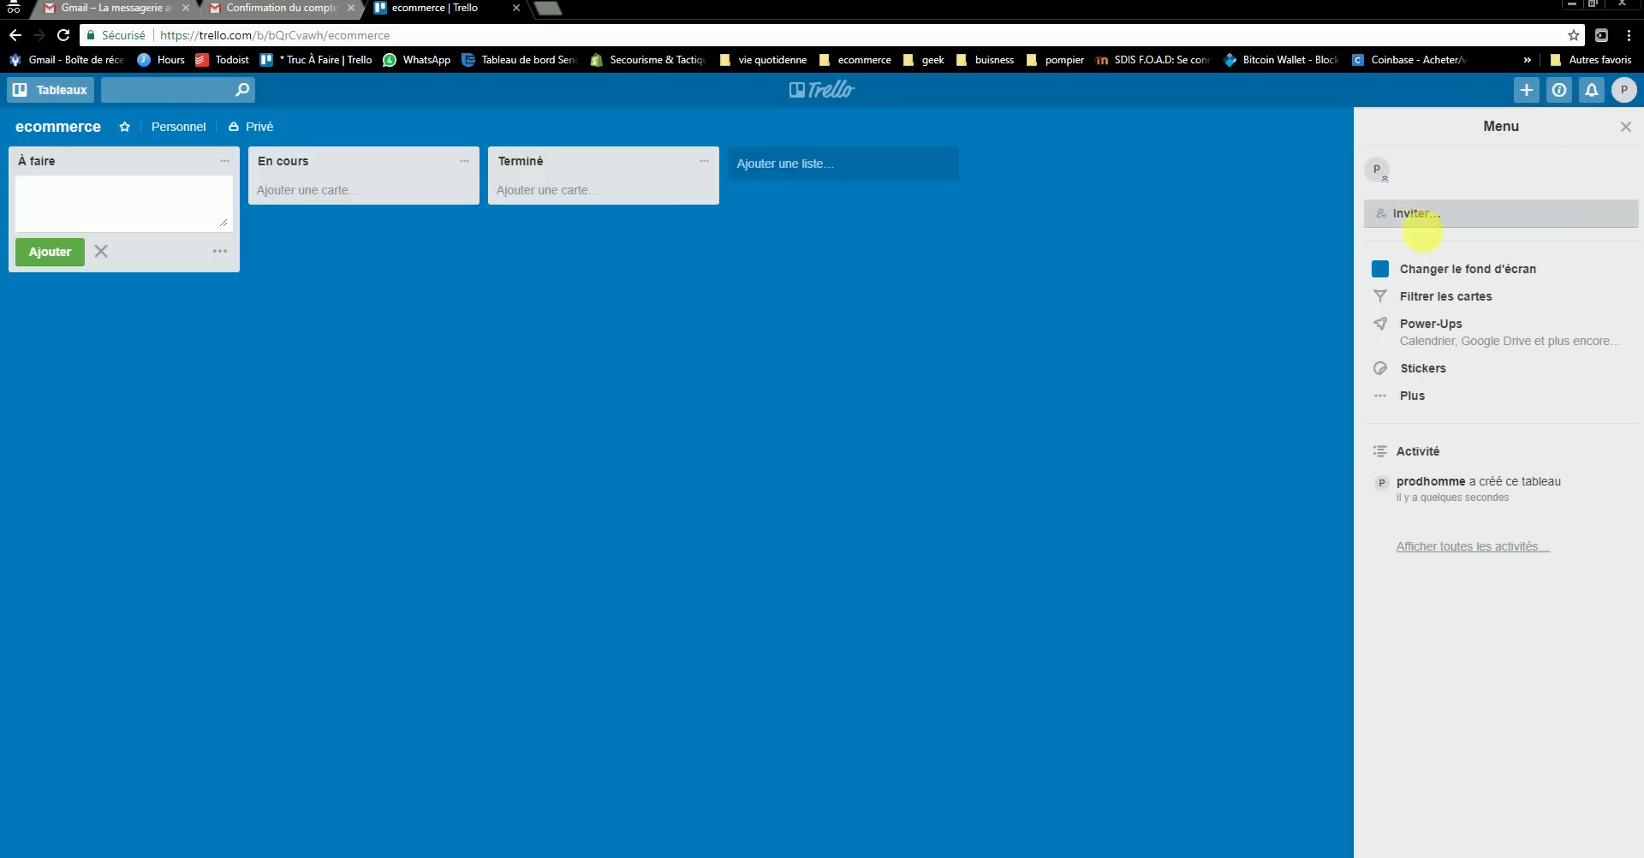
pyautogui.click(1456, 269)
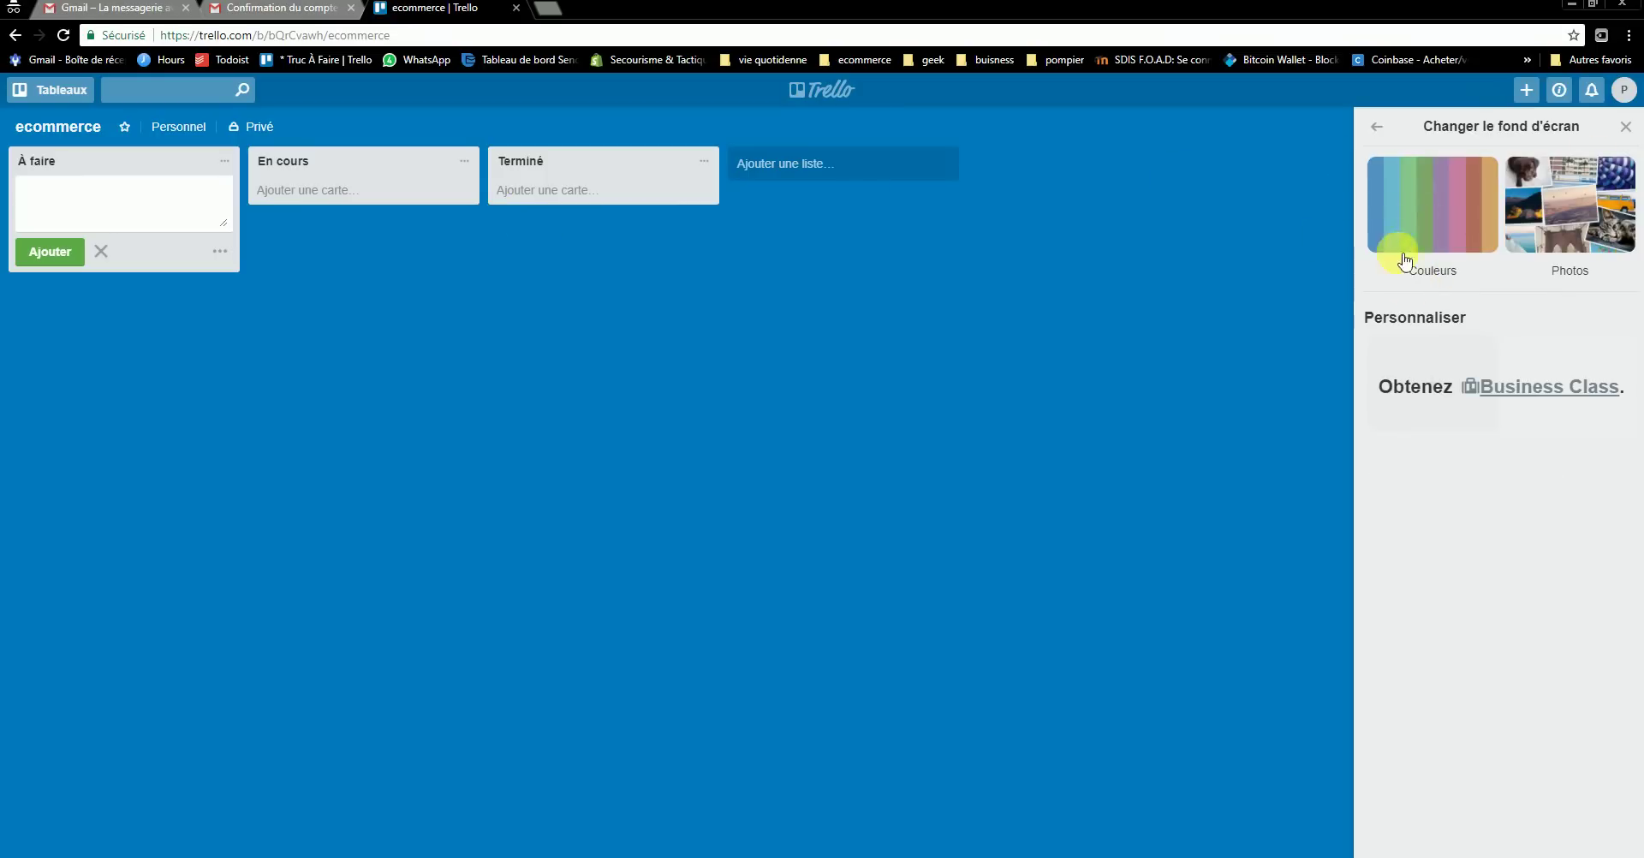
pyautogui.click(1425, 224)
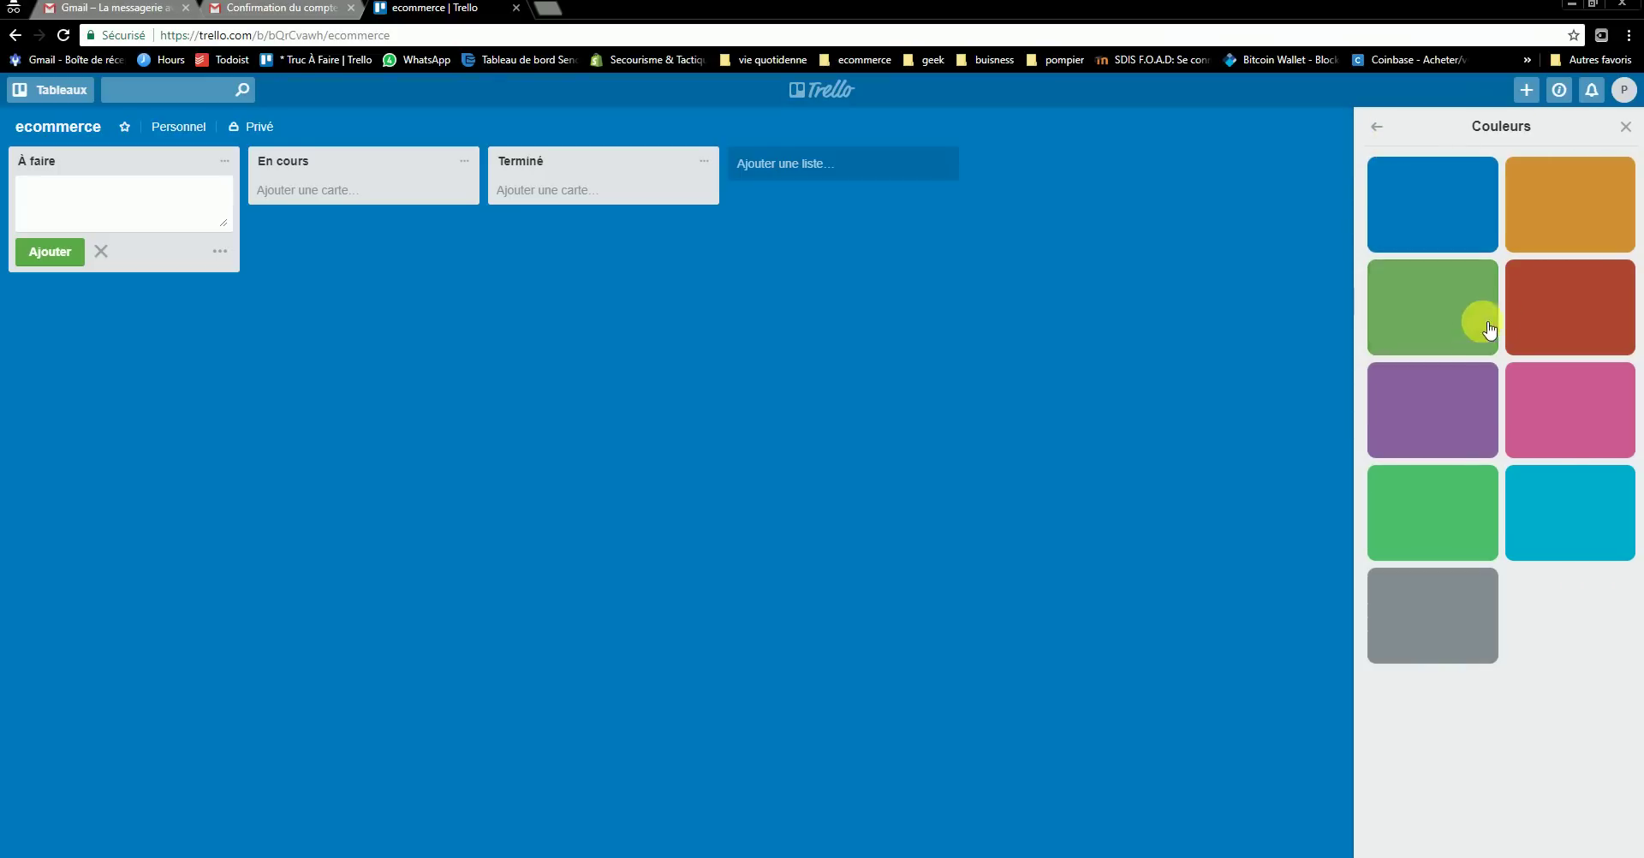
pyautogui.click(1546, 508)
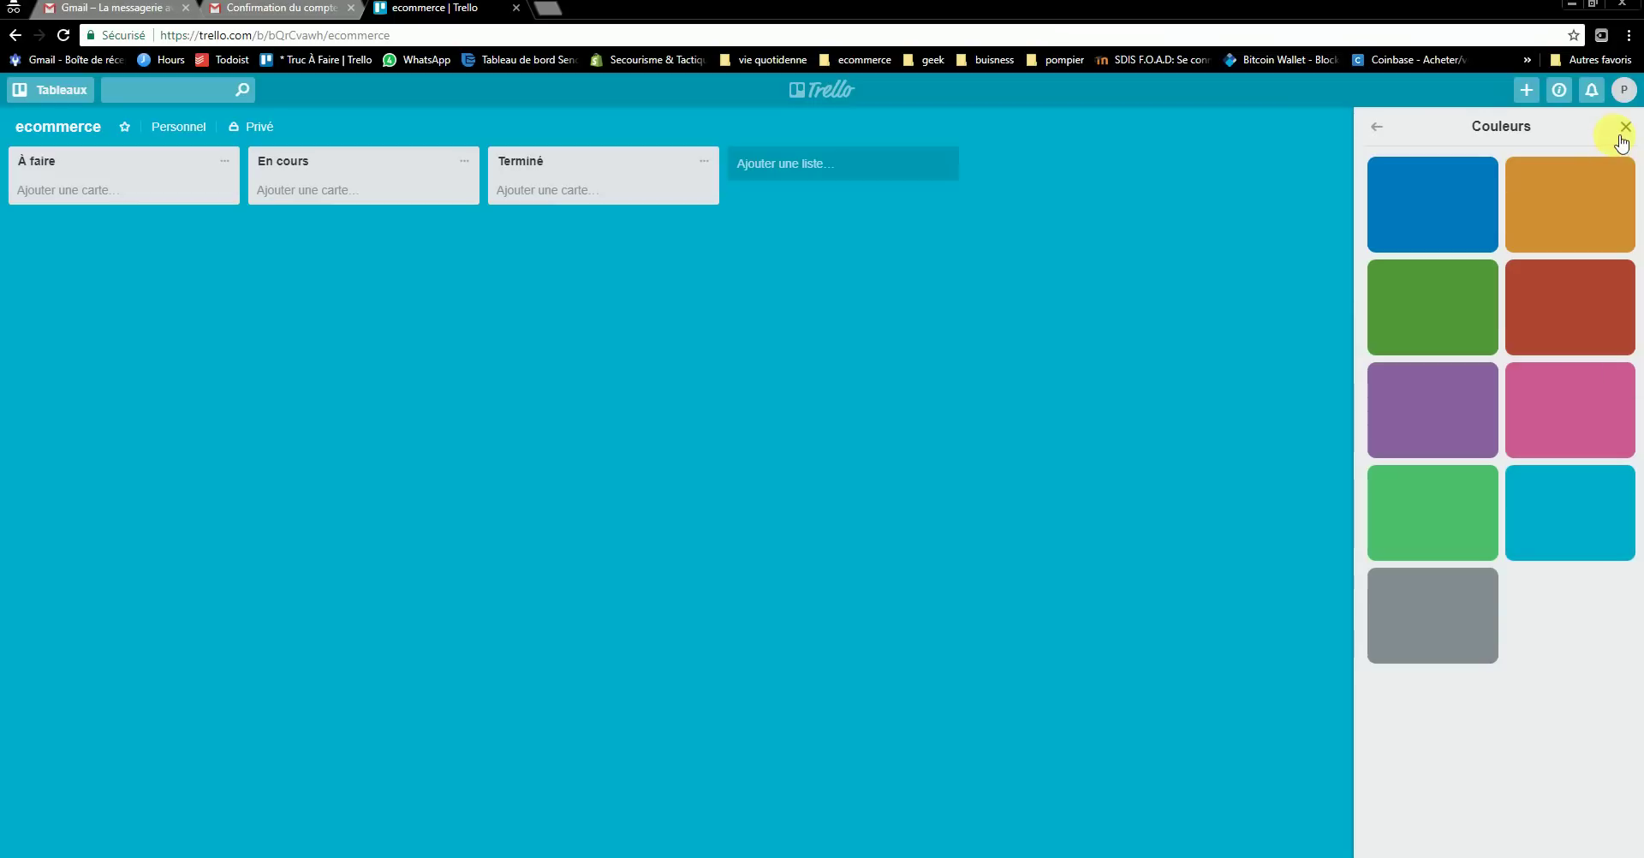
pyautogui.click(1388, 127)
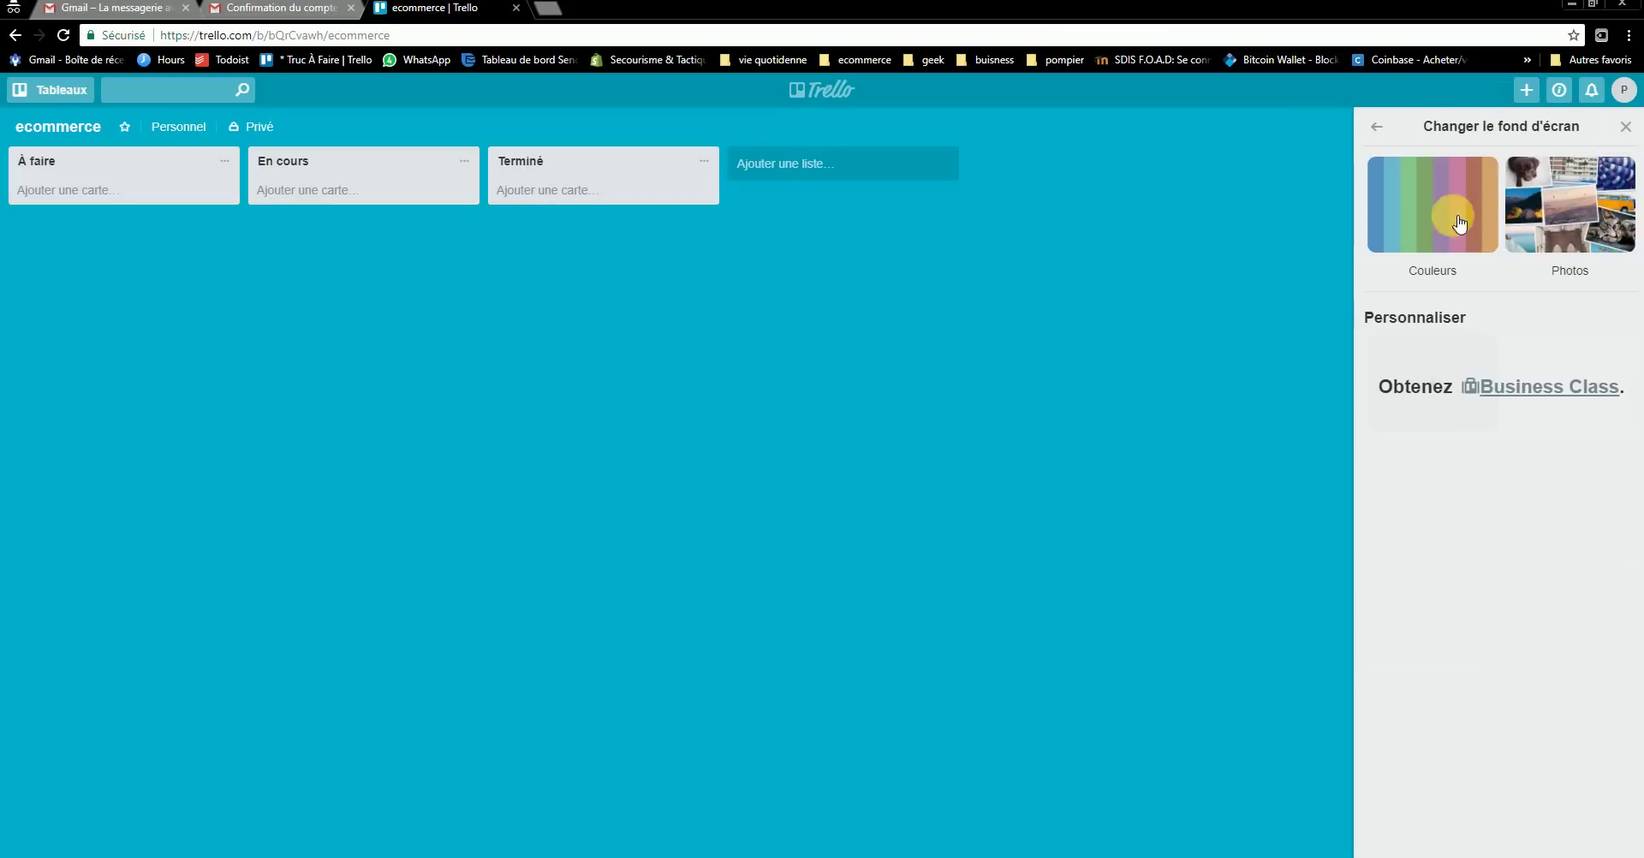
pyautogui.click(1626, 127)
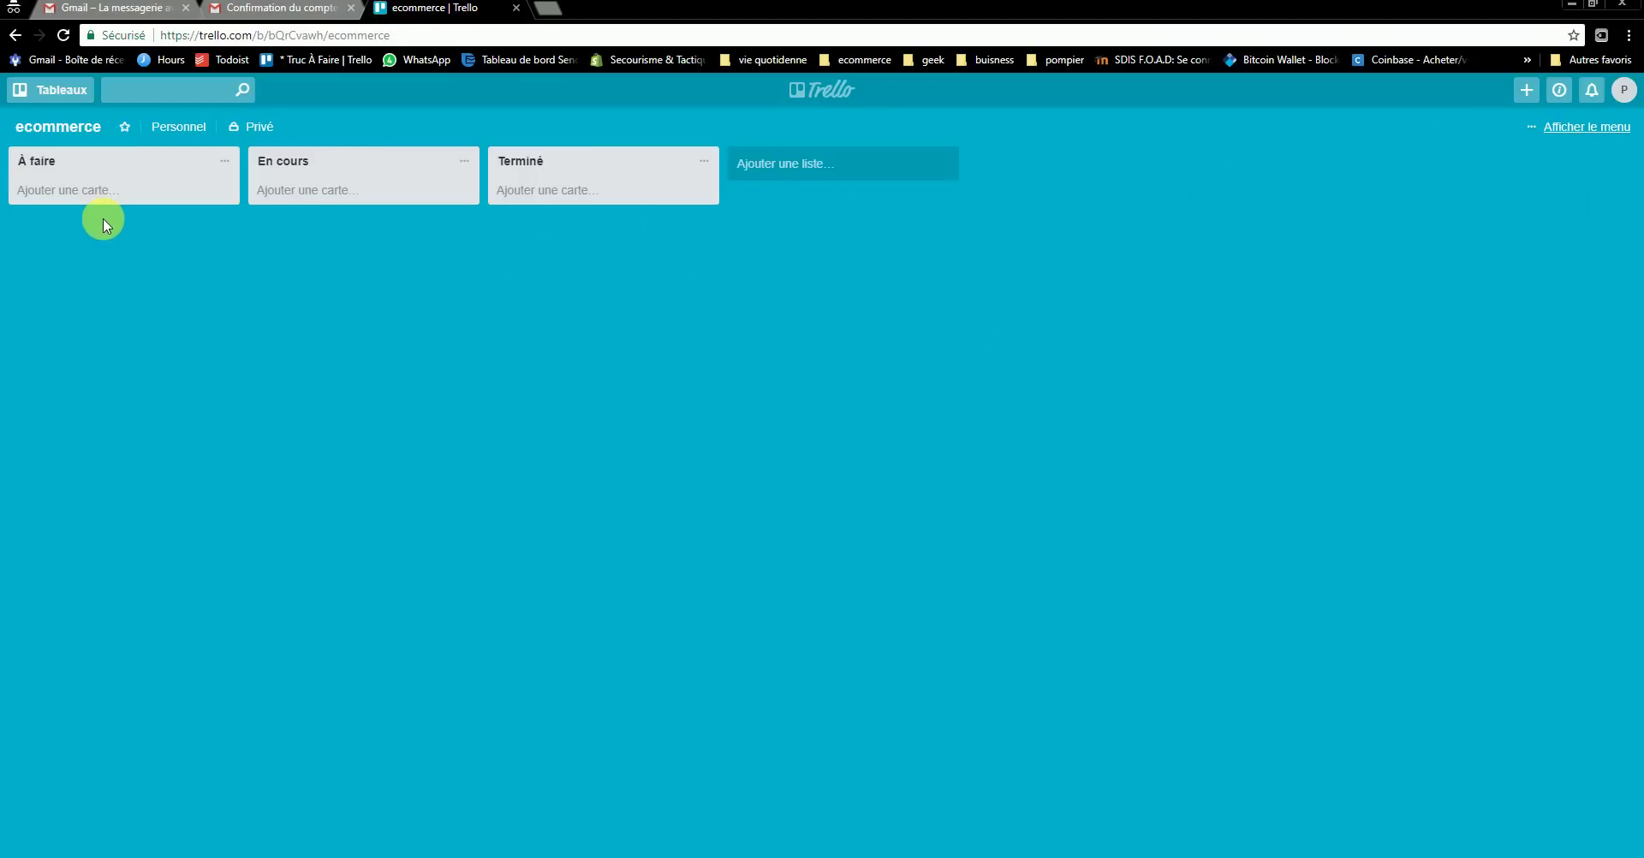
pyautogui.click(257, 127)
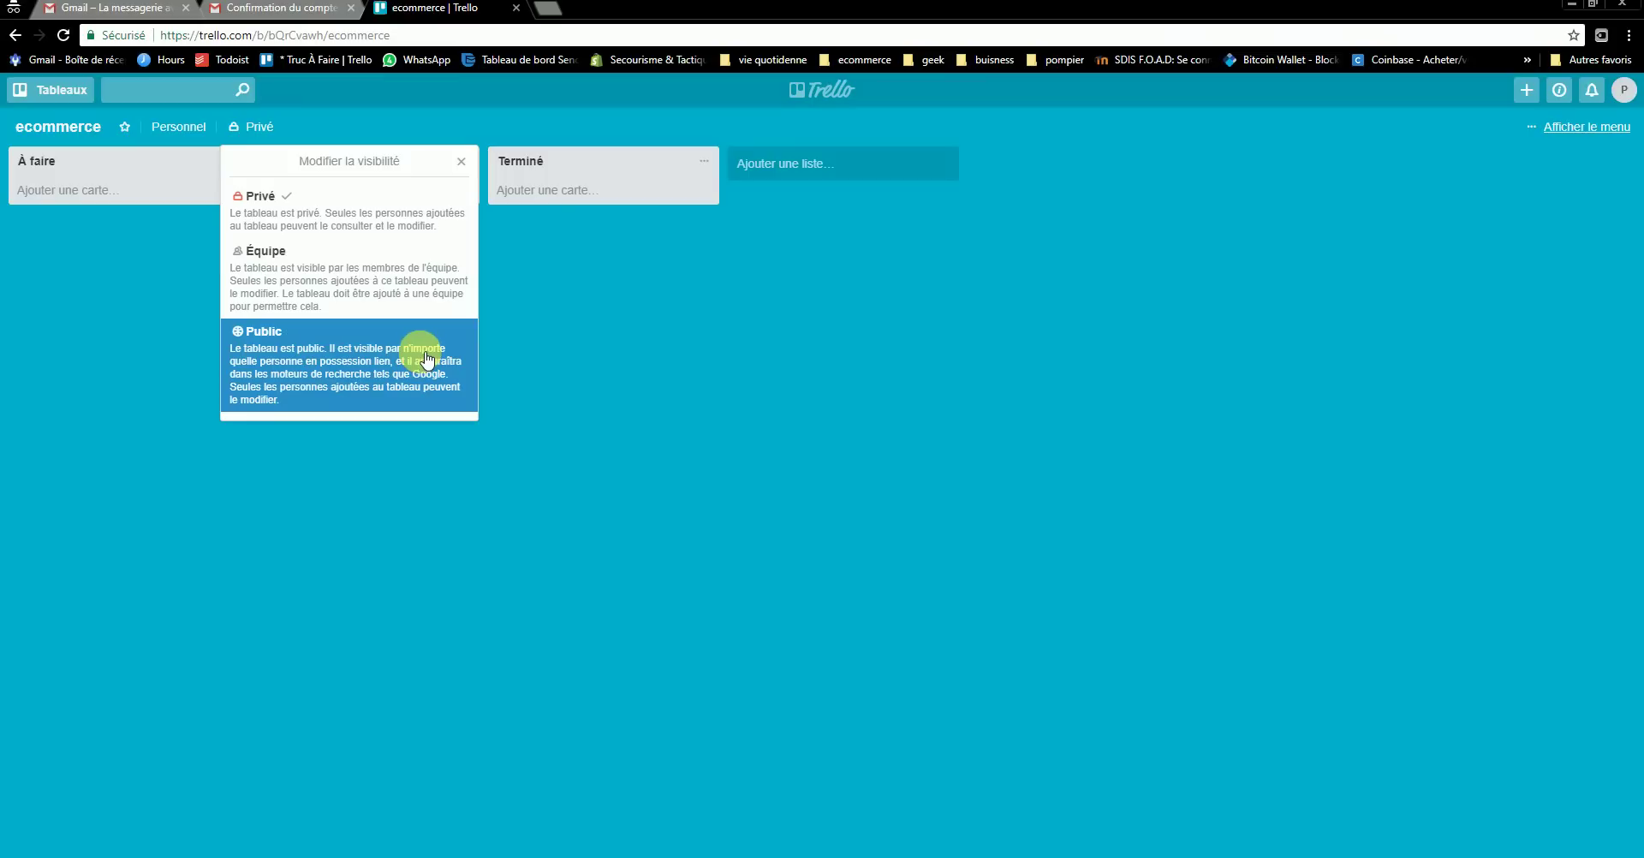
pyautogui.click(462, 162)
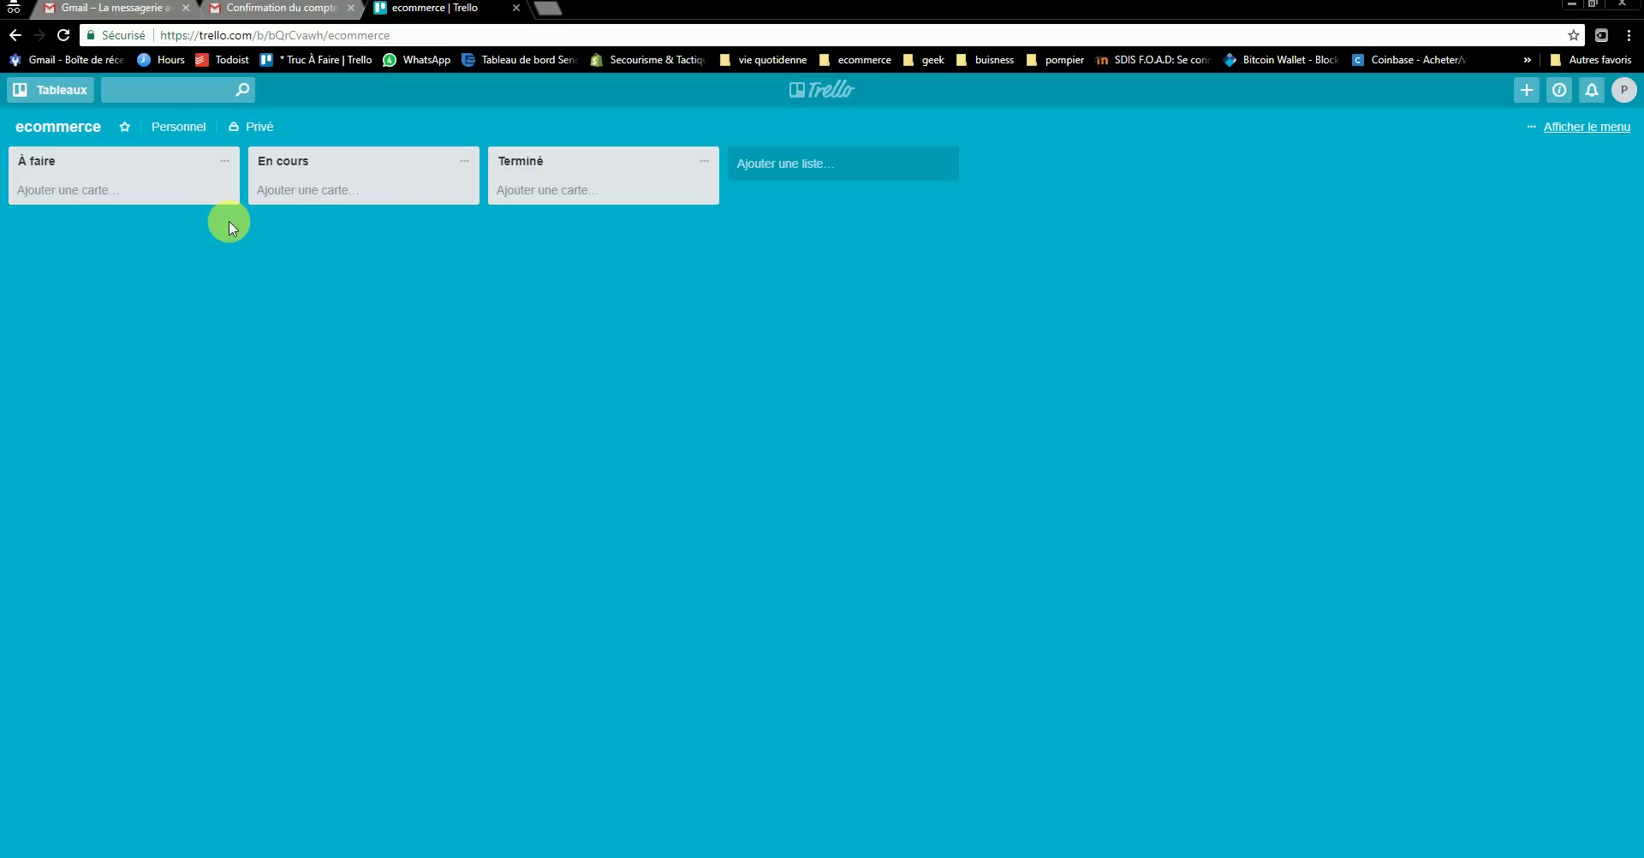
# - Create an 'en attente' list and drag it into second position, right after À faire
pyautogui.click(855, 173)
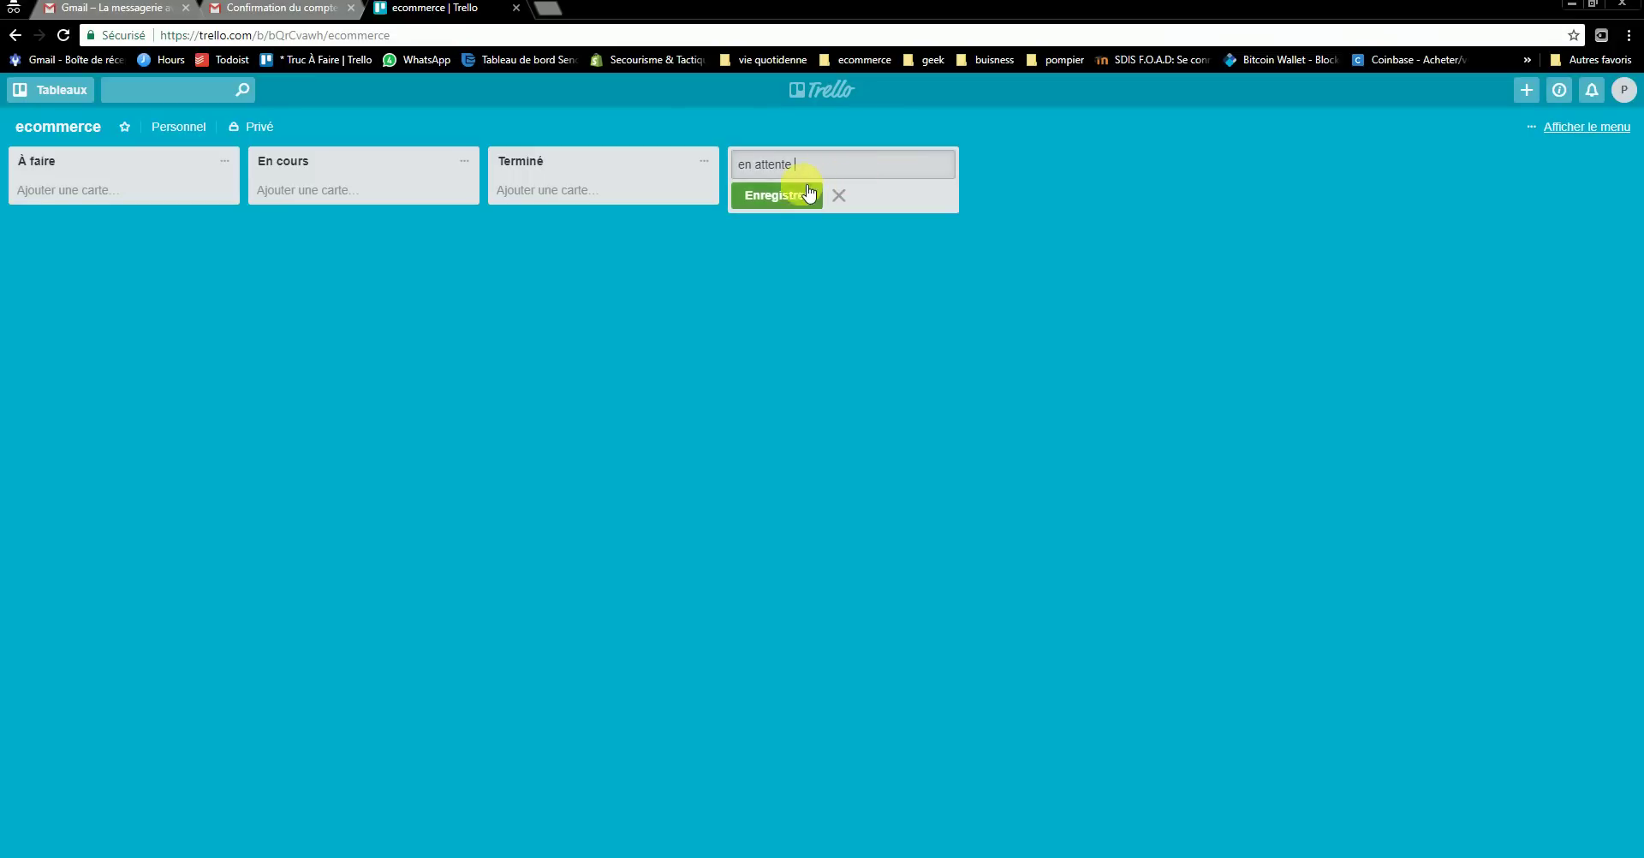
pyautogui.click(764, 197)
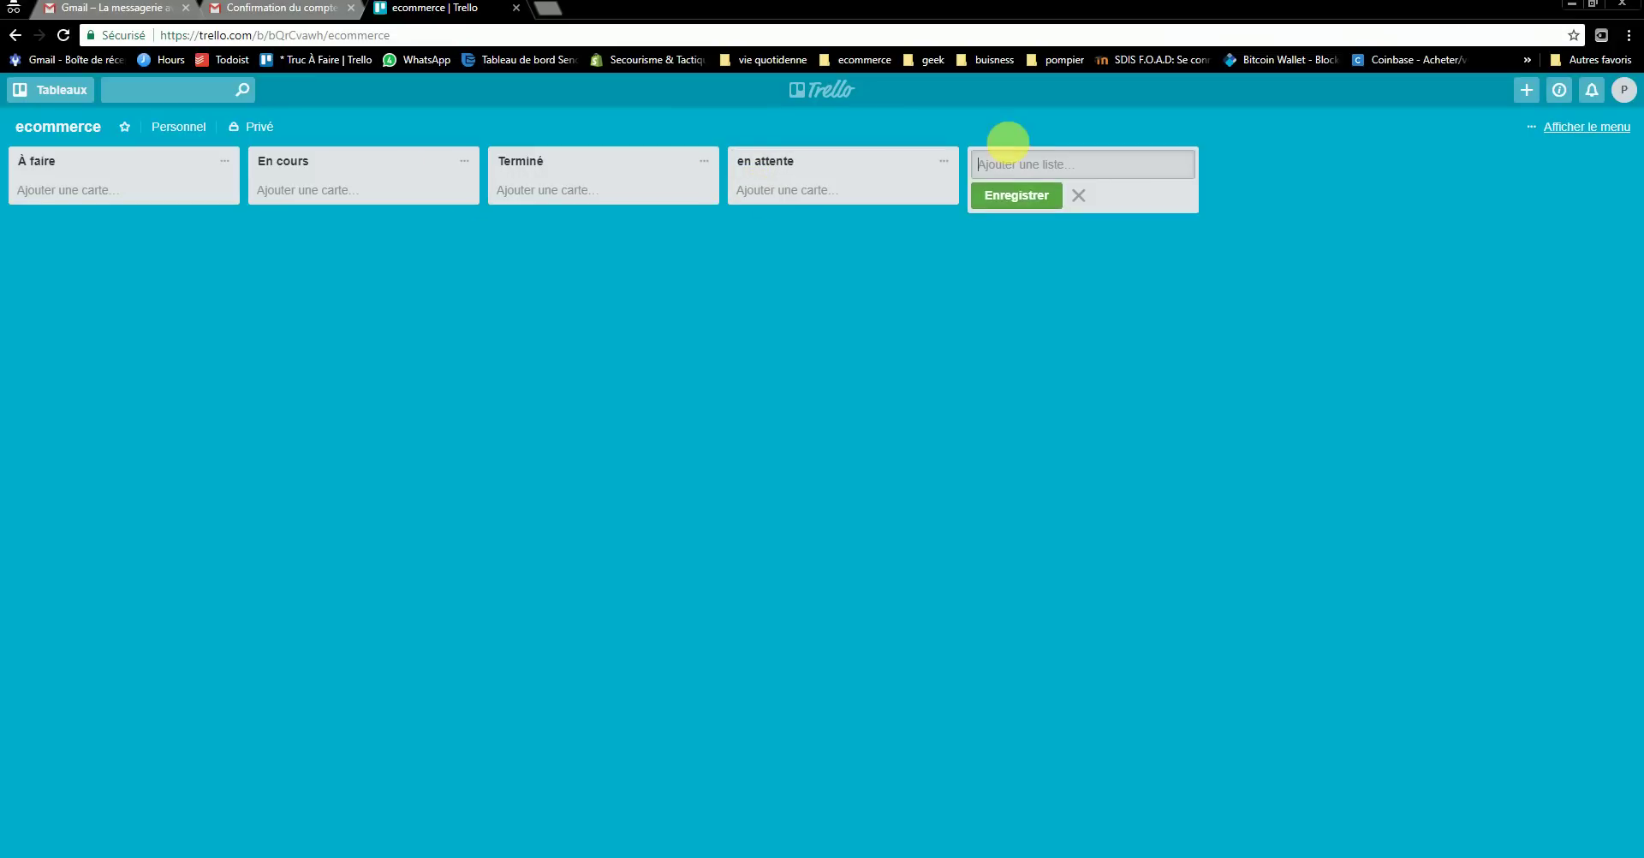
pyautogui.moveTo(901, 156); pyautogui.dragTo(723, 268)
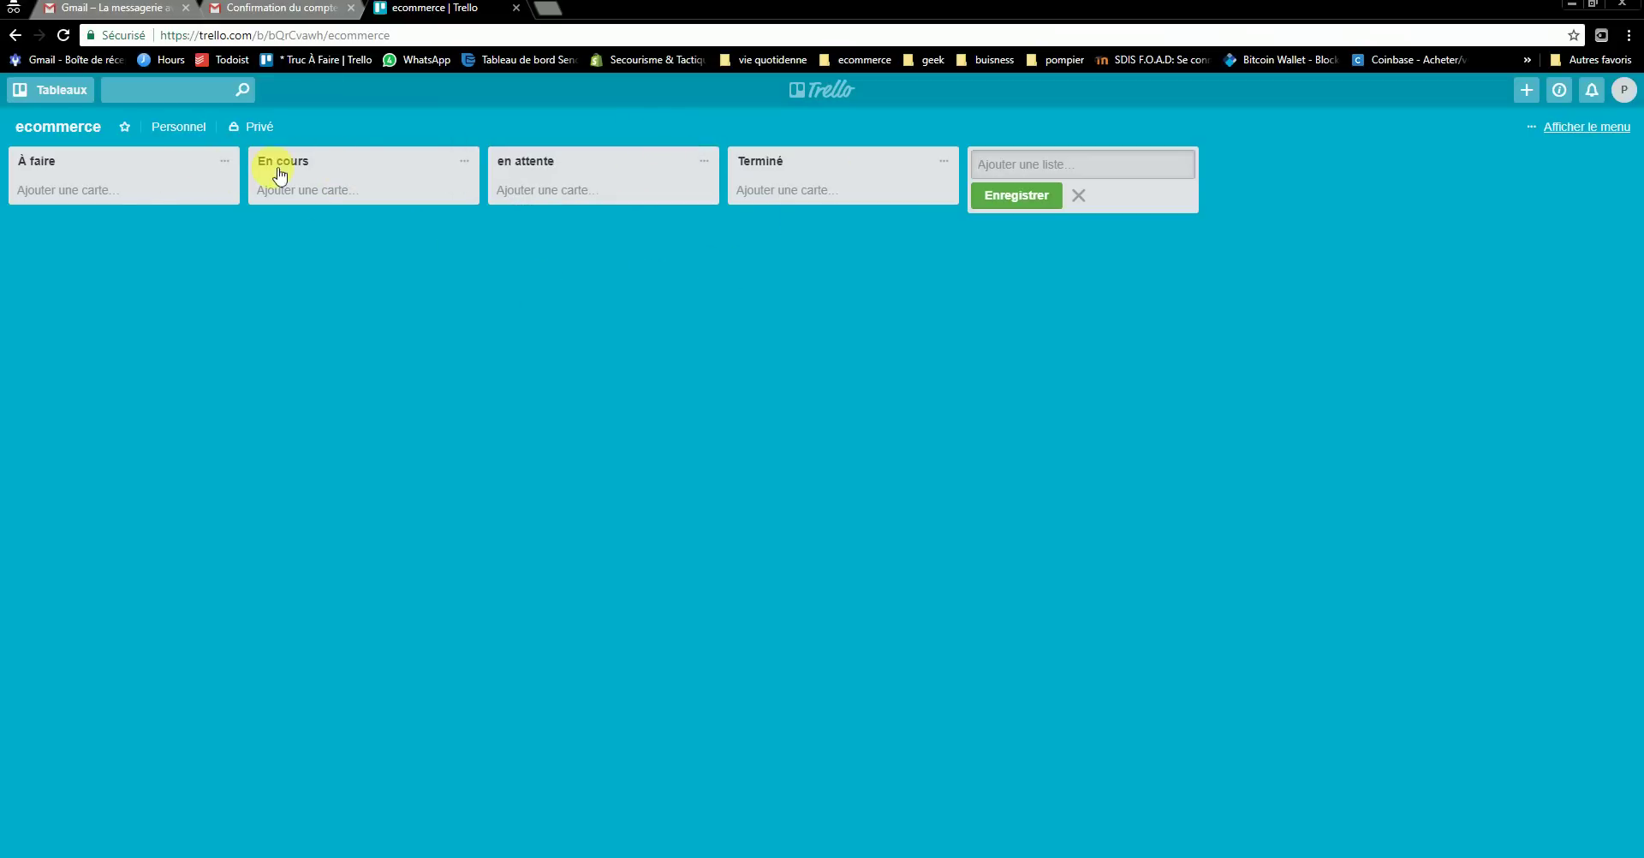
pyautogui.moveTo(580, 168); pyautogui.dragTo(326, 167)
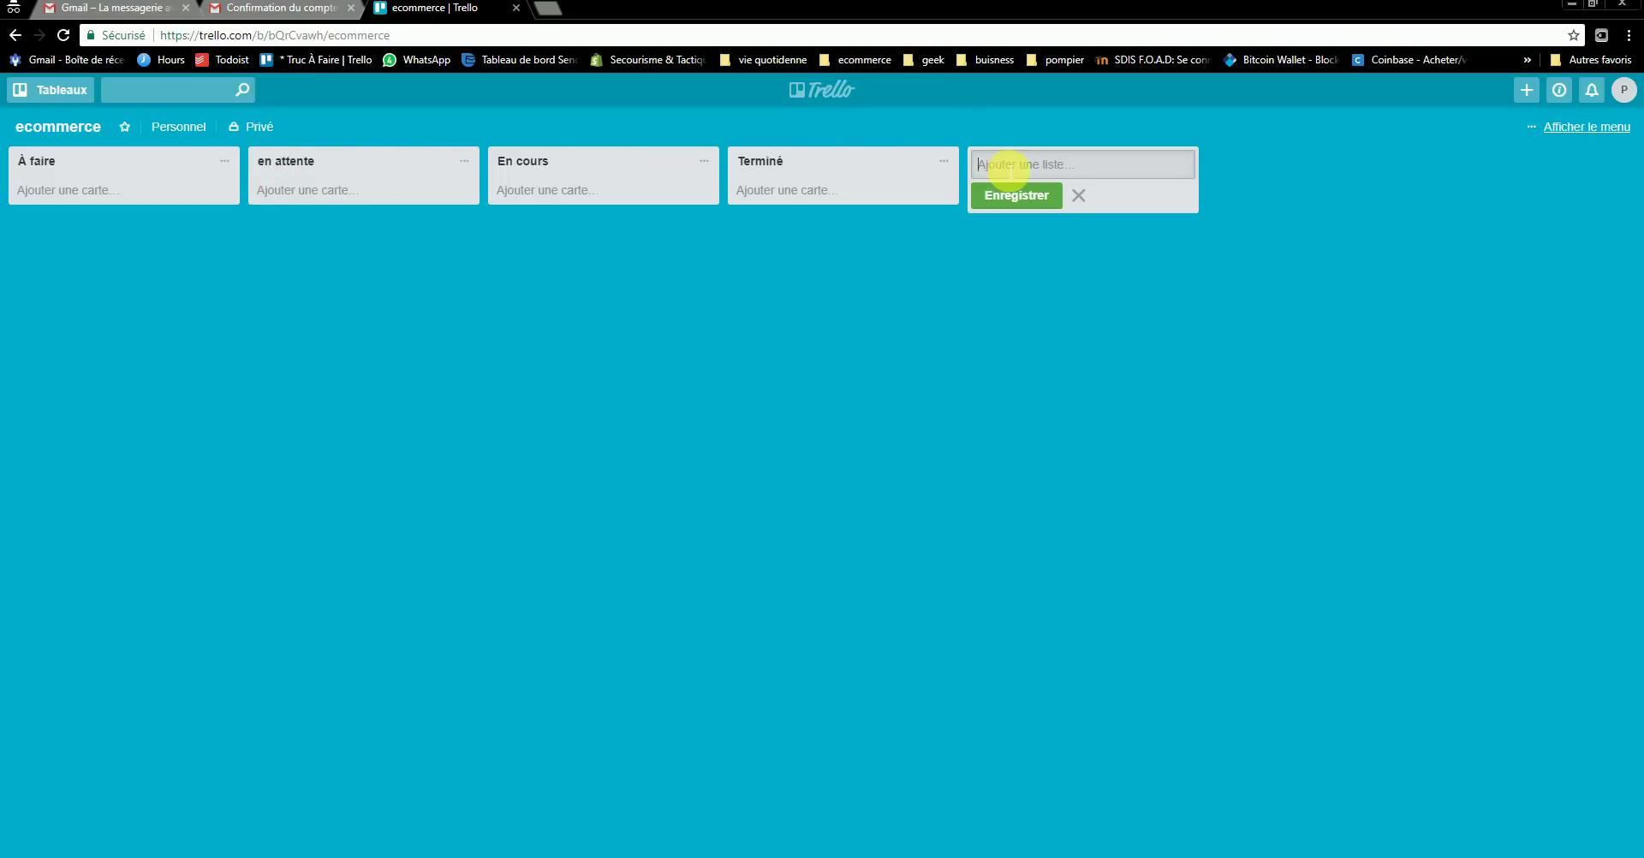
# - Add two new lists named 'urgent' and 'priorite' to the board
pyautogui.write('prior')
pyautogui.press('BackSpace')
pyautogui.press('BackSpace')
pyautogui.press('BackSpace')
pyautogui.press('BackSpace')
pyautogui.press('BackSpace')
pyautogui.write('urgent')
pyautogui.press('Return')
pyautogui.click(1293, 167)
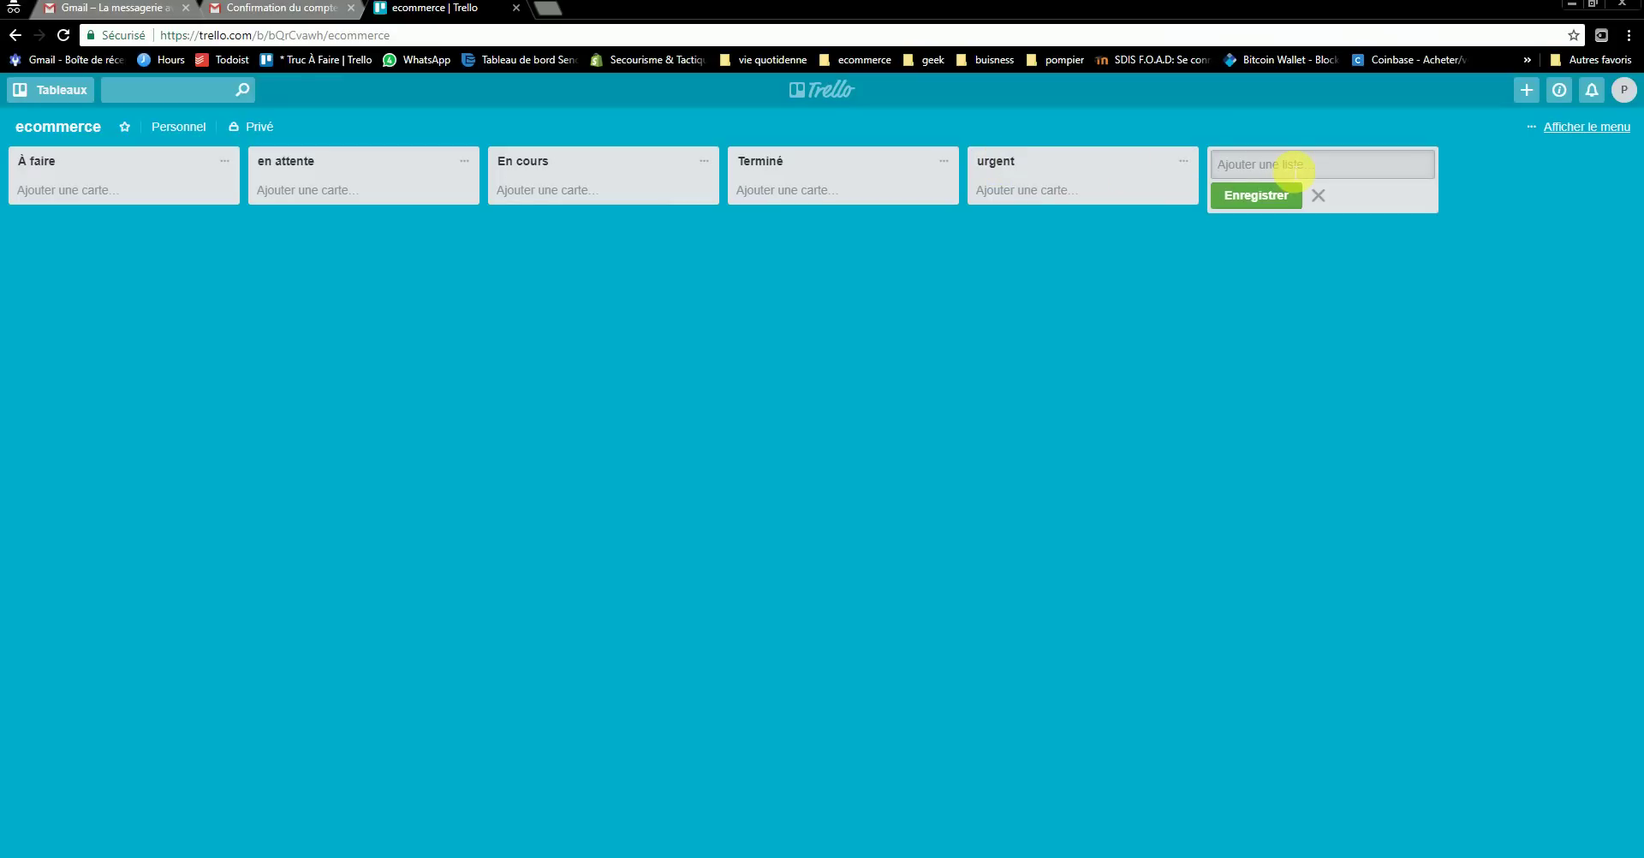
pyautogui.write('priorite')
pyautogui.press('Return')
# - Reorder the lists to À faire, en attente, priorite, urgent, En cours, Terminé
pyautogui.moveTo(1276, 166); pyautogui.dragTo(347, 168)
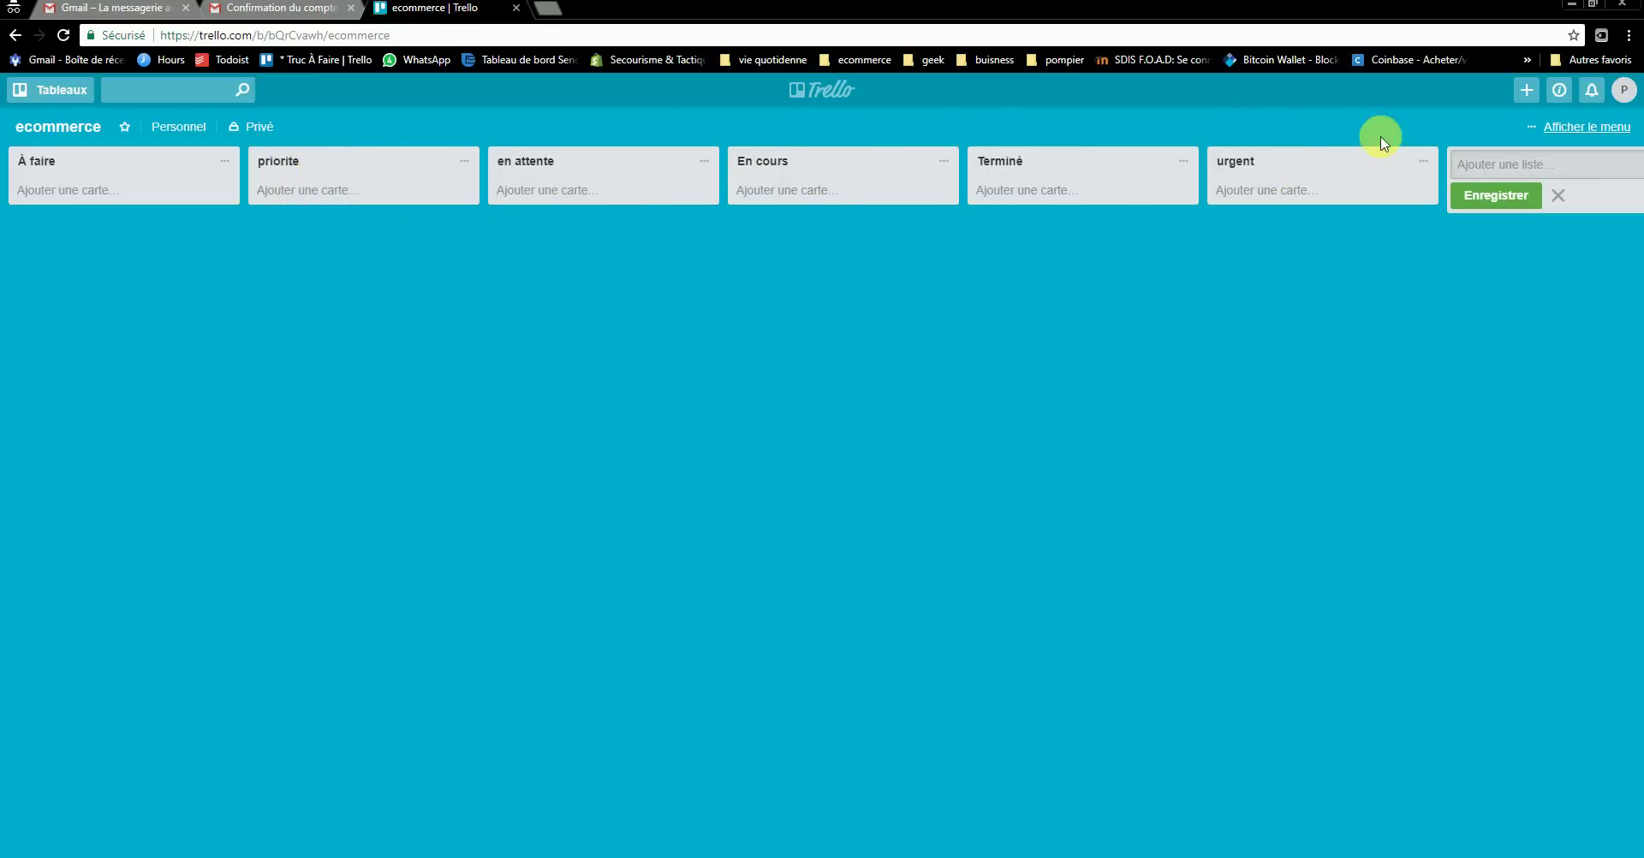
pyautogui.moveTo(1378, 139); pyautogui.dragTo(615, 165)
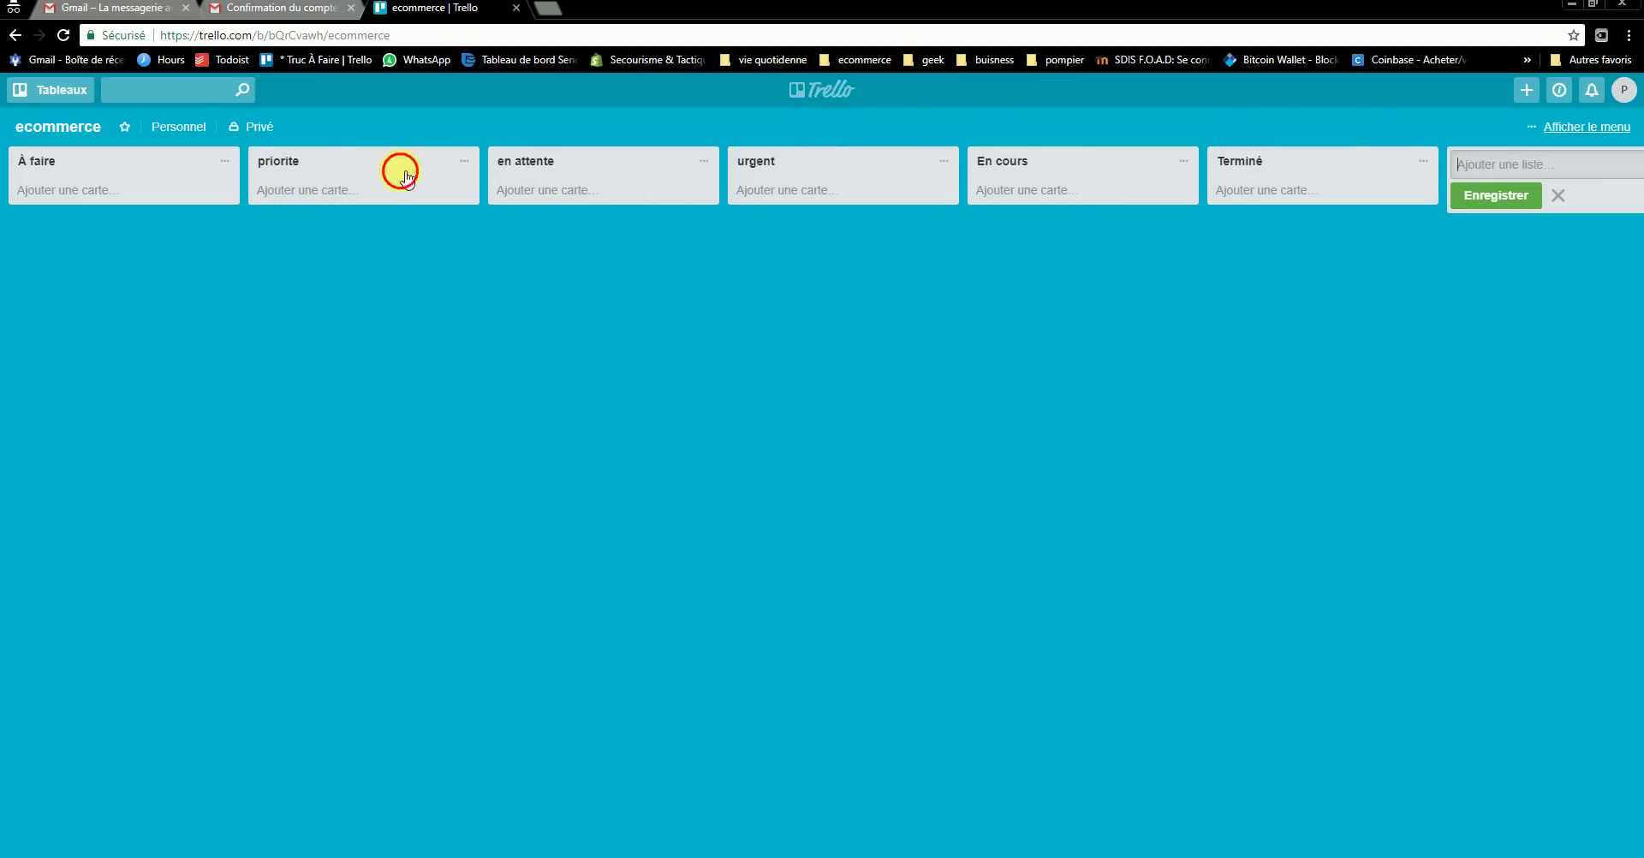
pyautogui.moveTo(397, 168); pyautogui.dragTo(634, 167)
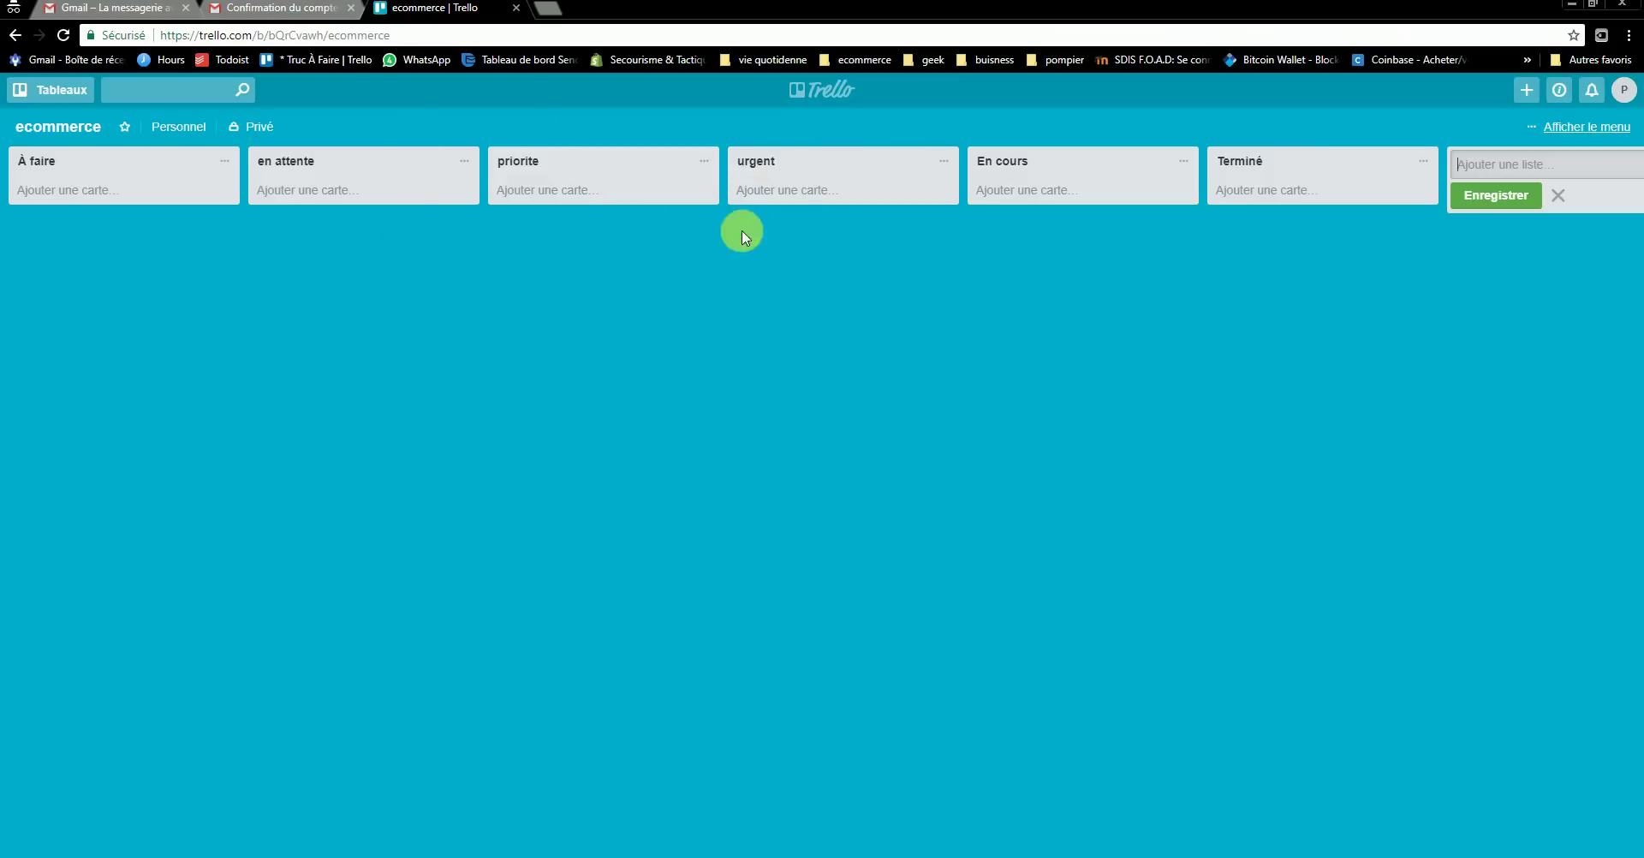
# - Rename the urgent list to 'urgent : 1 / jours'
pyautogui.click(813, 161)
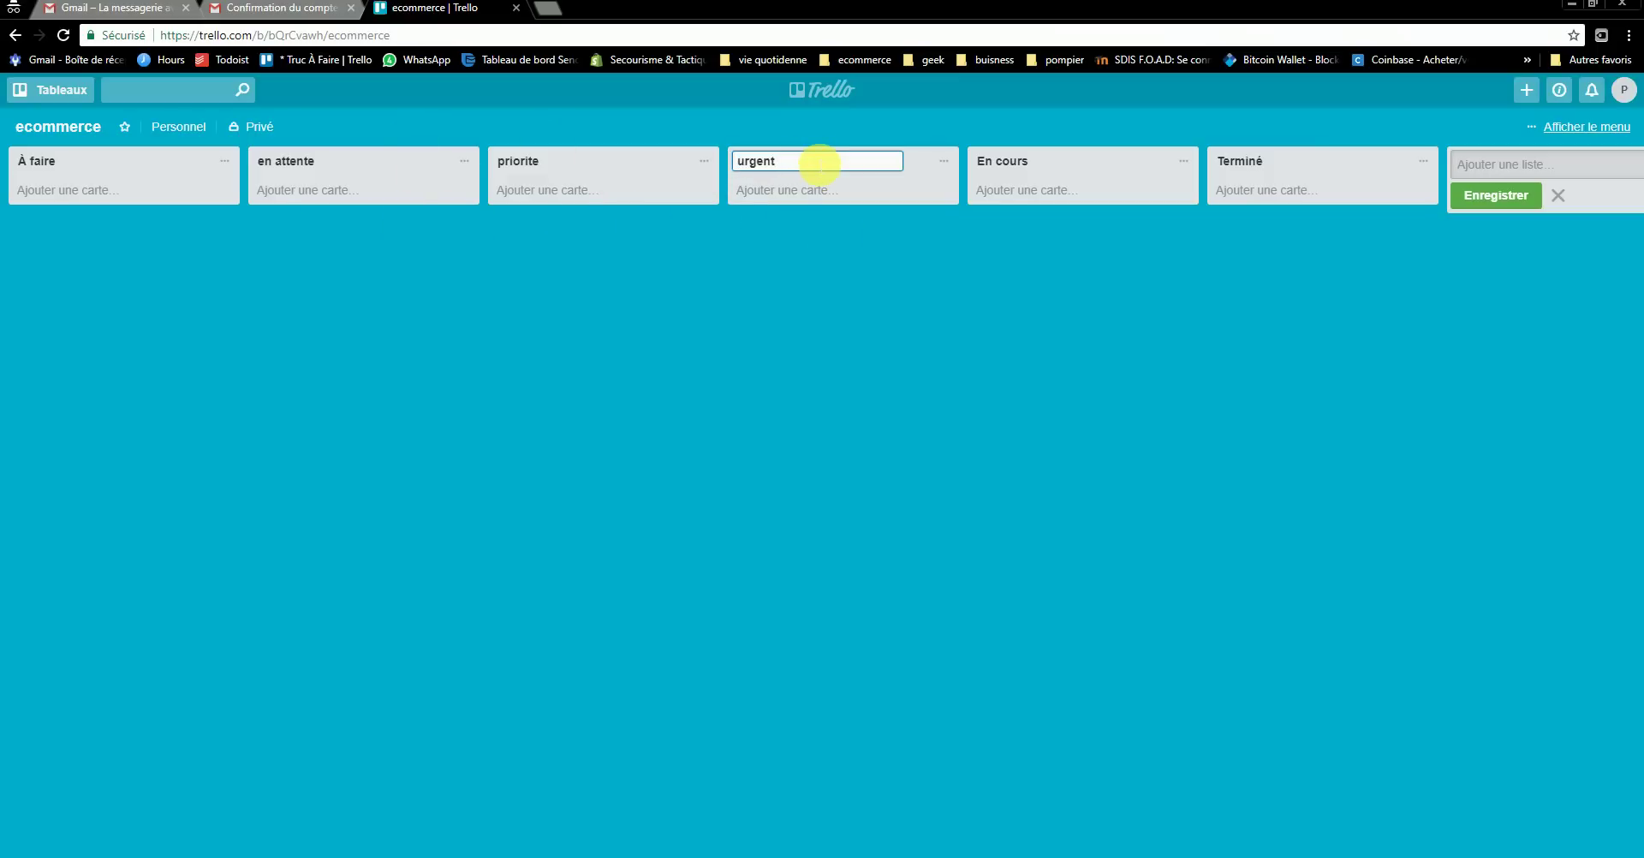
pyautogui.write(': 1 / jours')
pyautogui.press('Return')
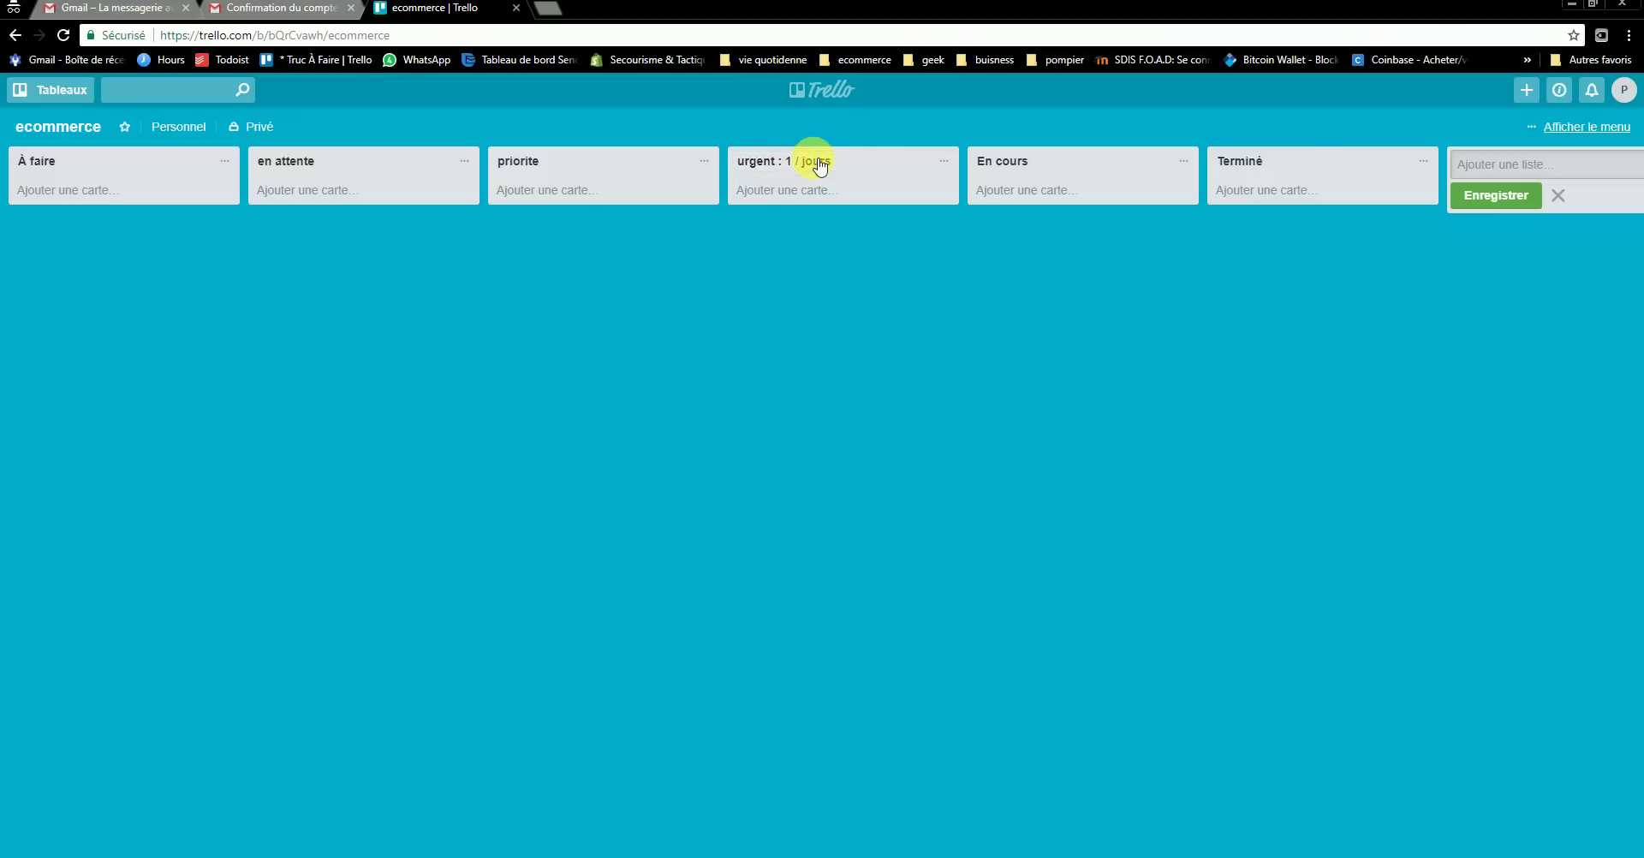
# - Rename the priorite list to 'priorite : 3 / jours', inserting the missing slash
pyautogui.click(609, 161)
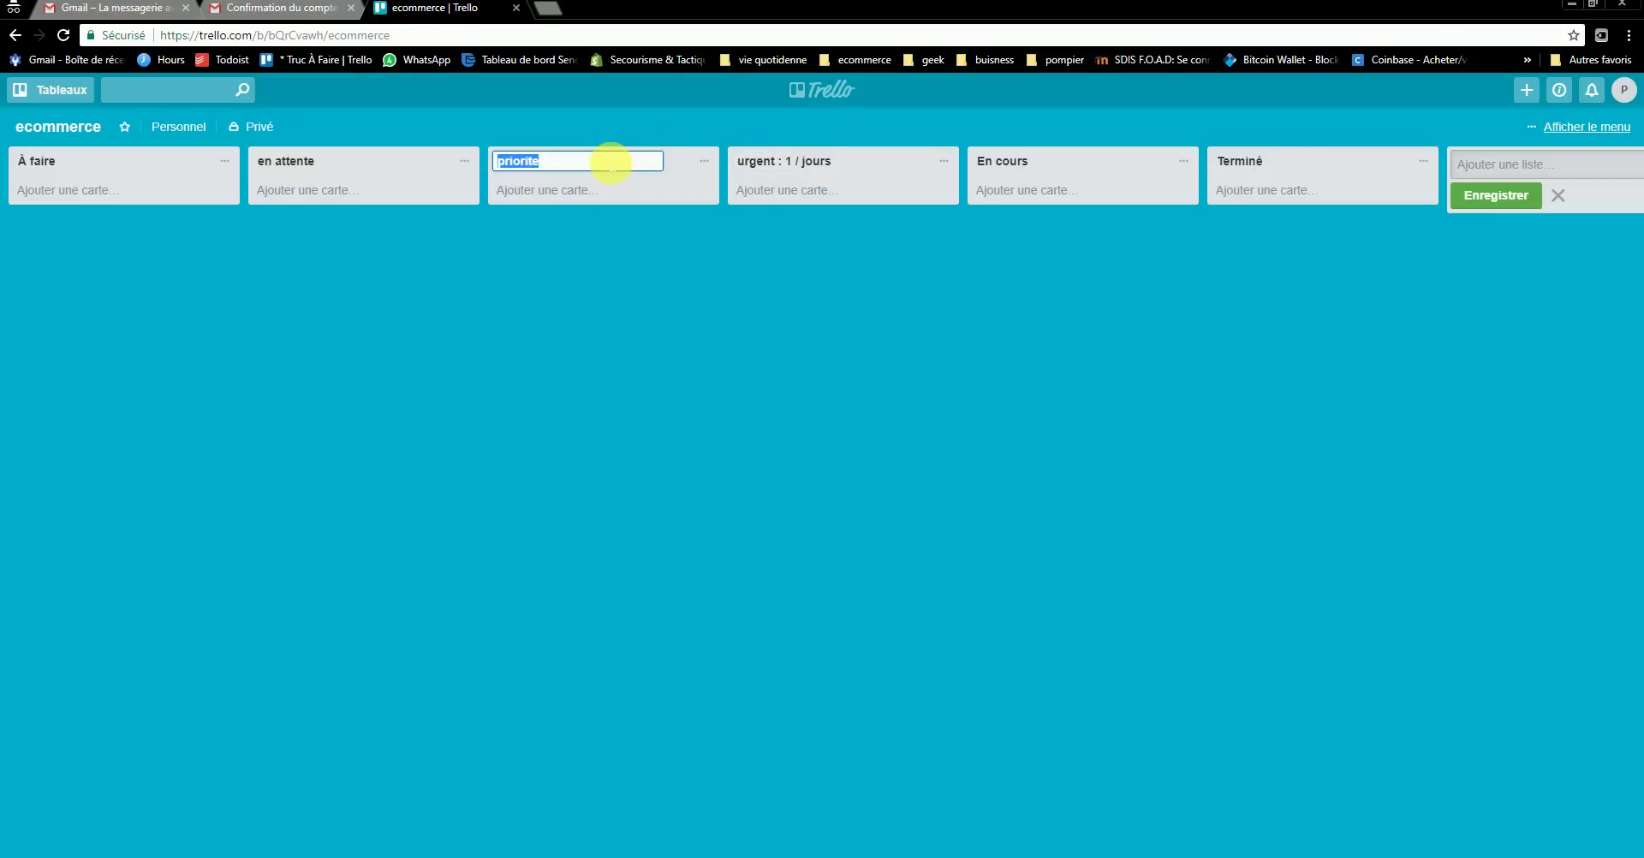
pyautogui.click(612, 162)
pyautogui.write(': 3 jours')
pyautogui.press('Return')
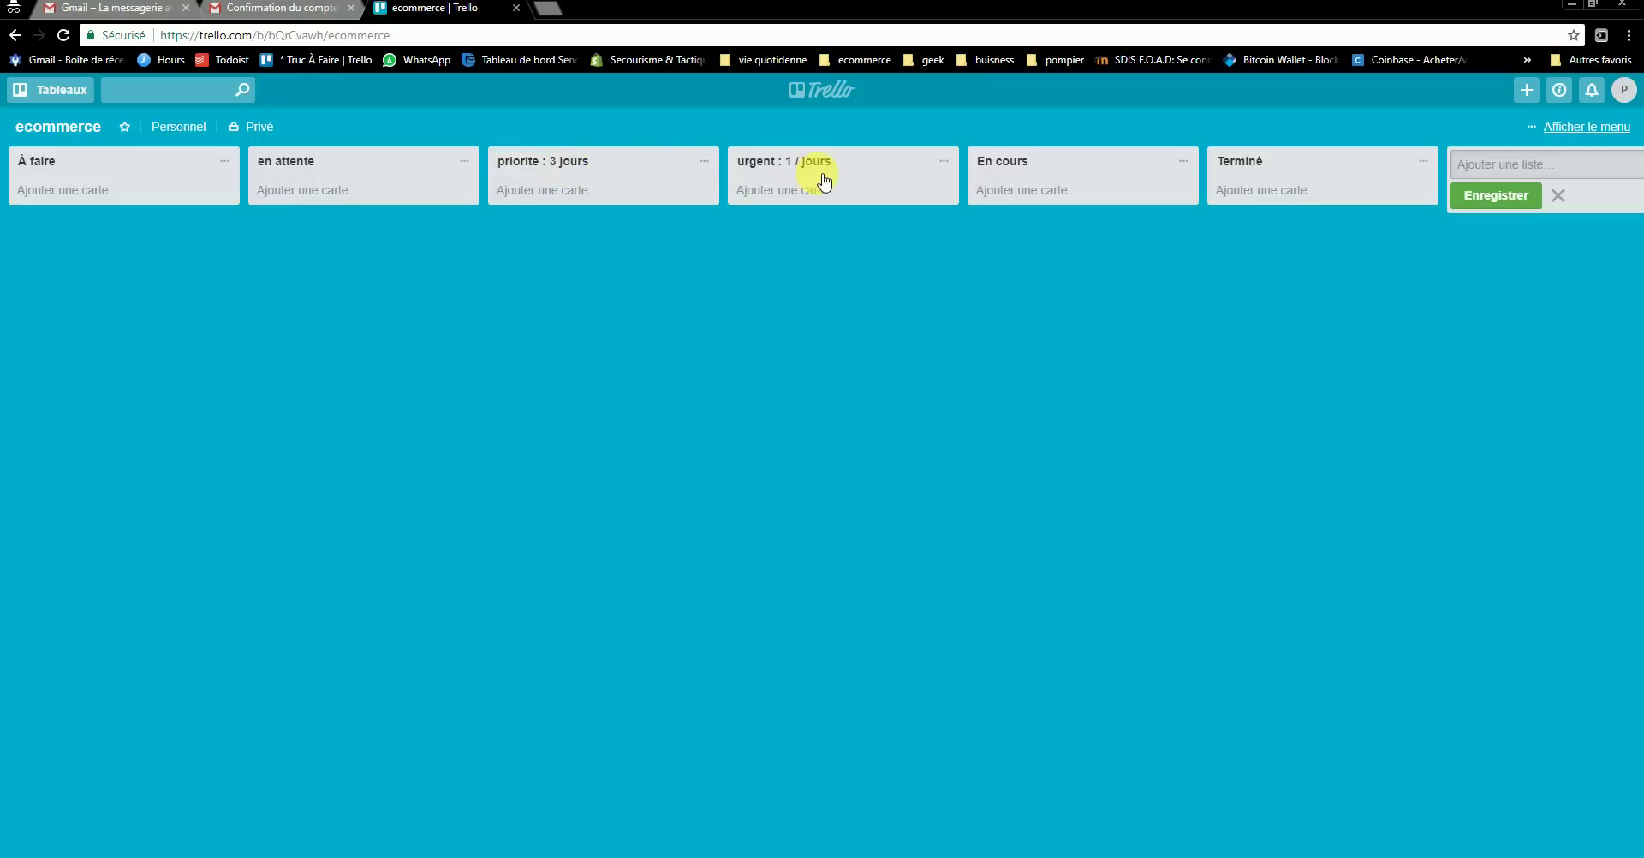
pyautogui.click(571, 164)
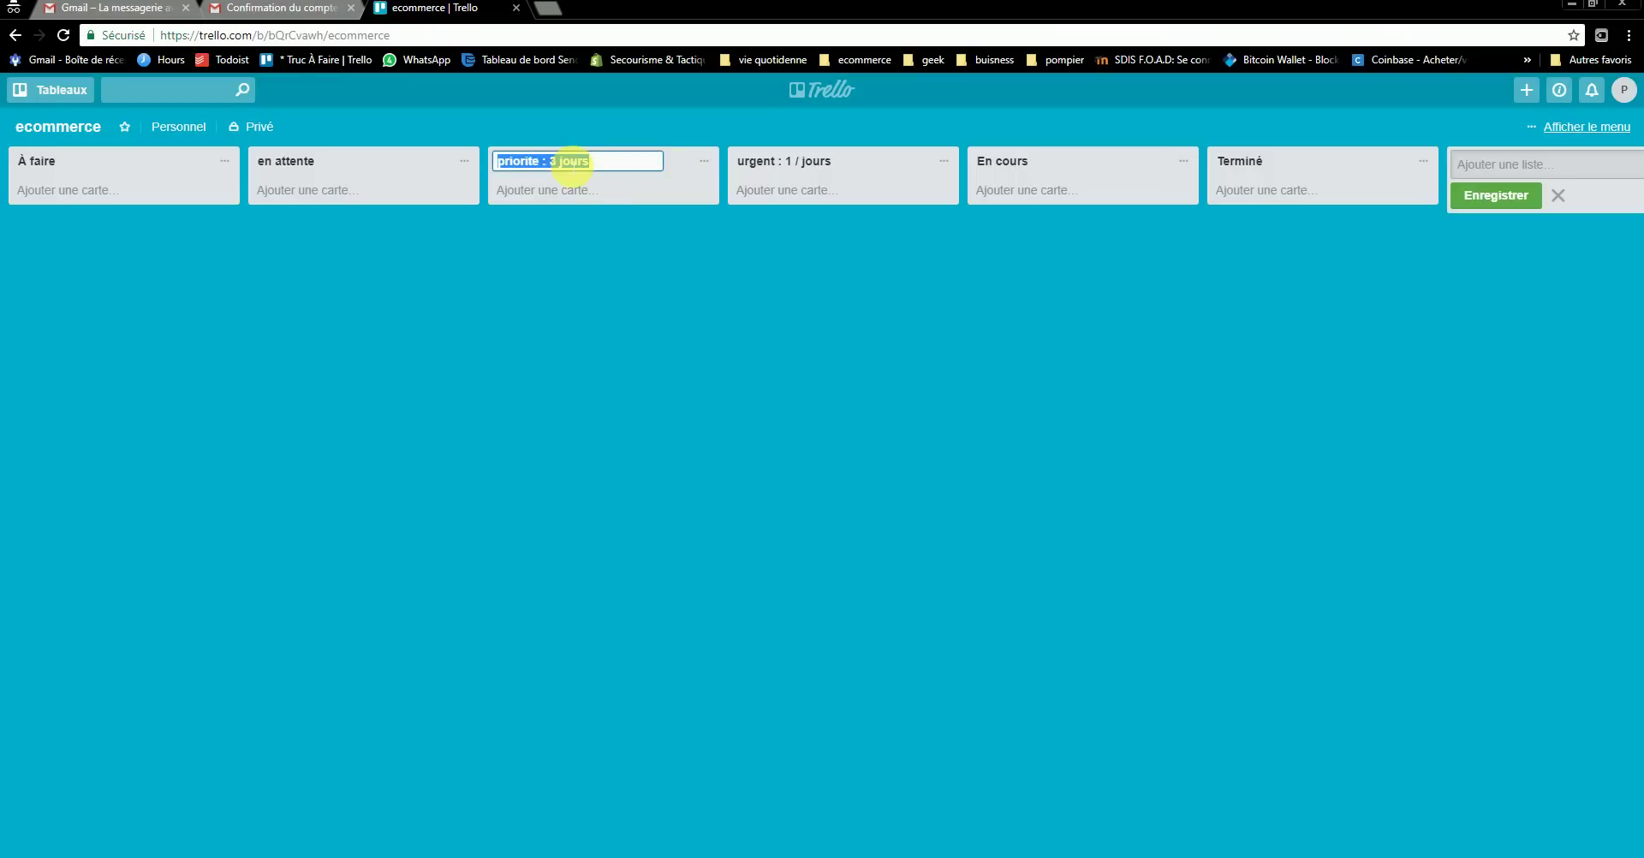
pyautogui.click(569, 163)
pyautogui.write('/')
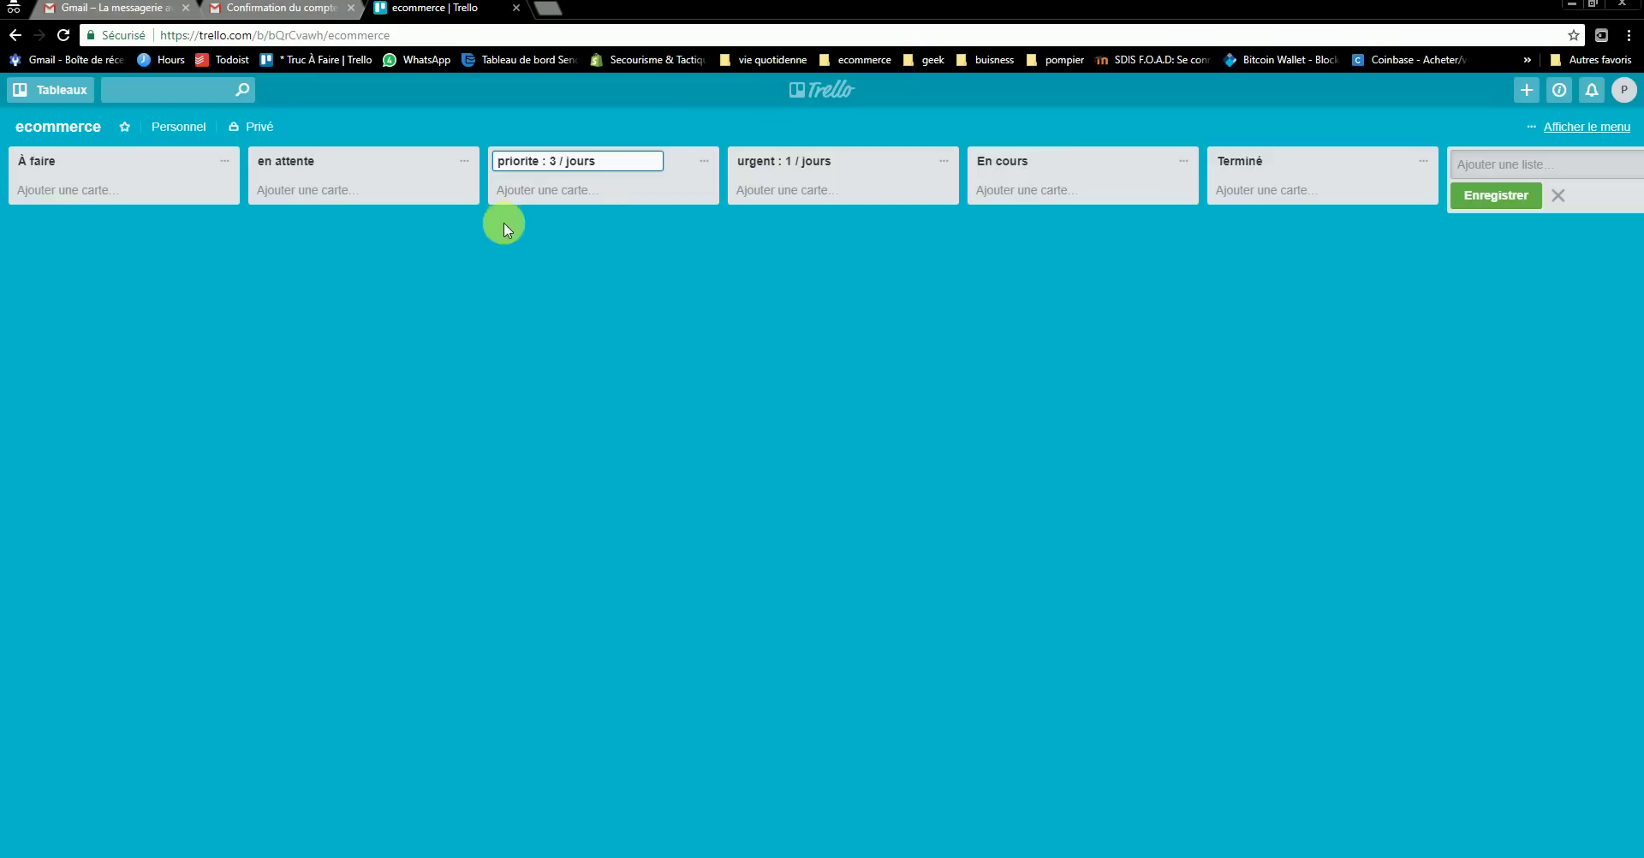
pyautogui.click(698, 233)
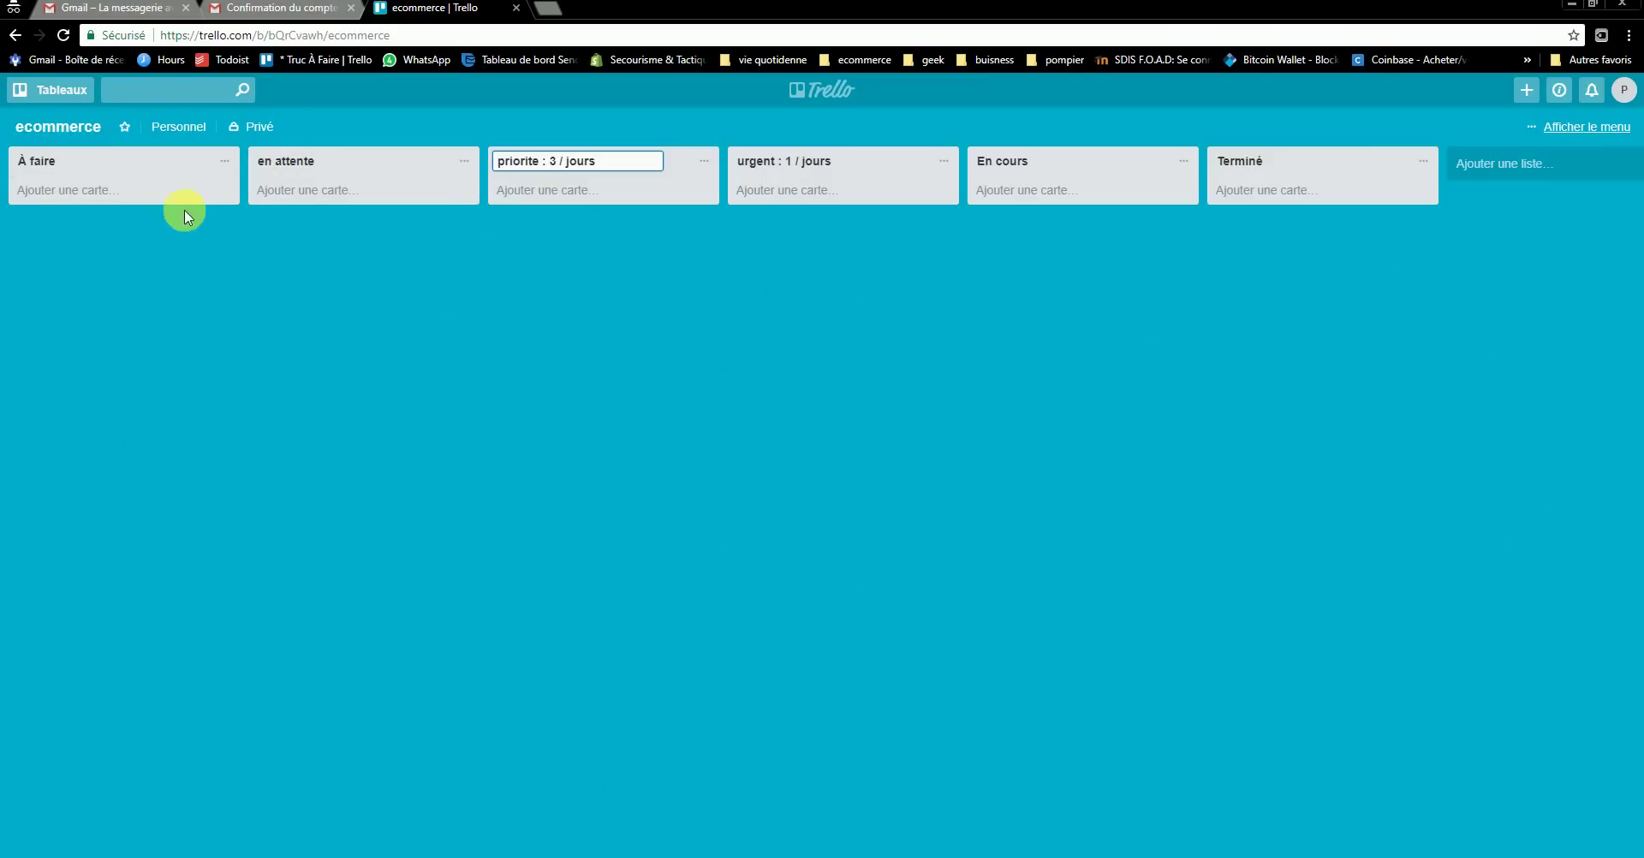
# - Add 'trouver un nom de commerce' and 'crée la société' cards to À faire, and begin a suppliers card
pyautogui.click(68, 191)
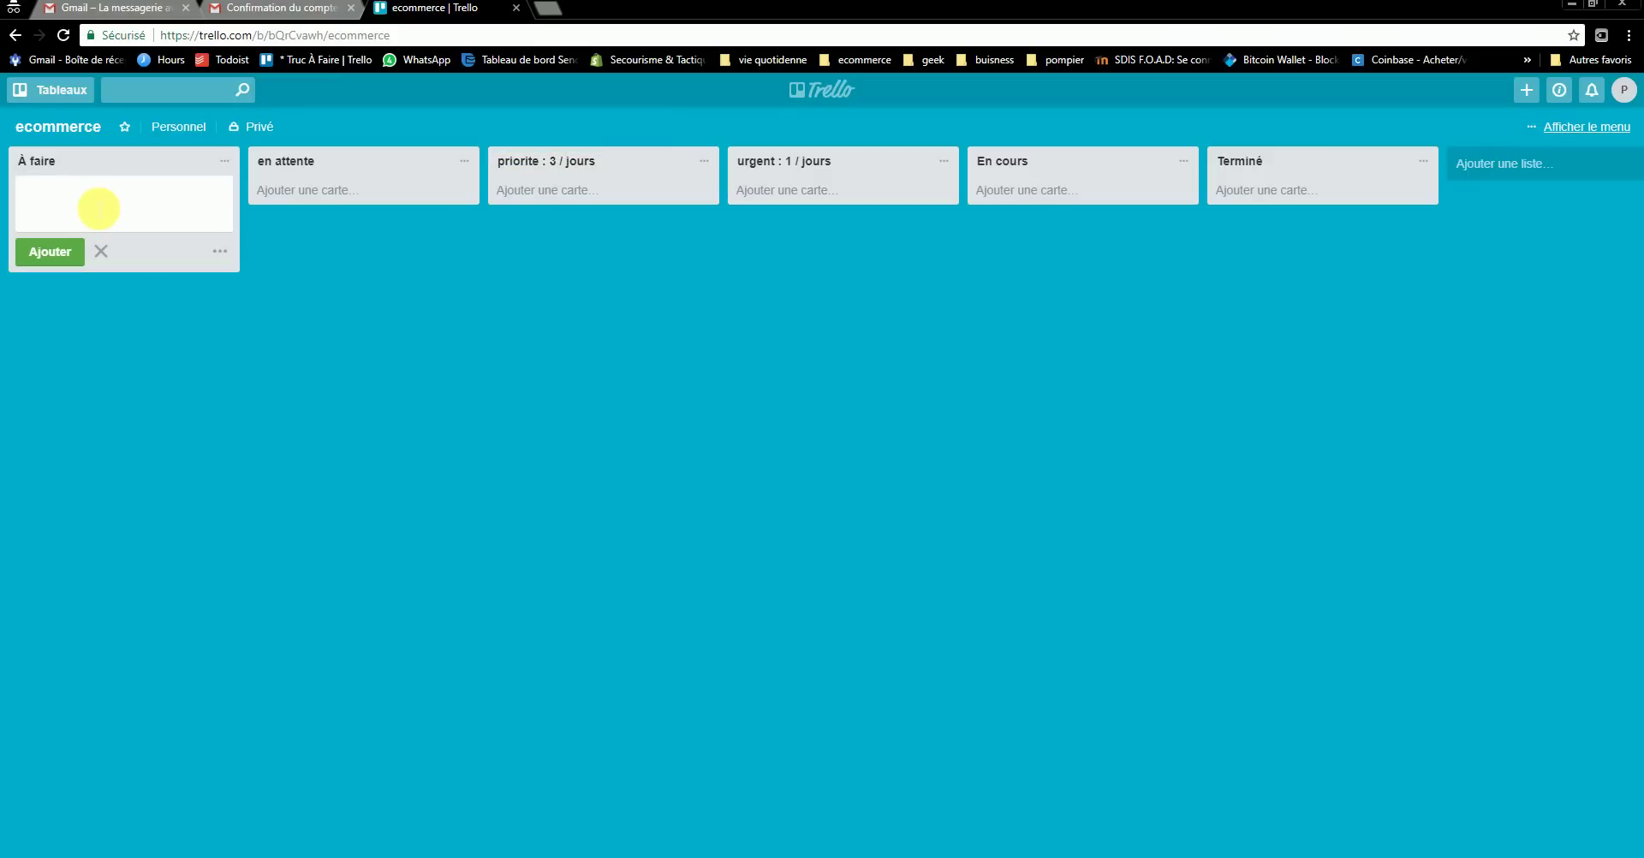
pyautogui.write('trouver un nom de commerce')
pyautogui.press('Return')
pyautogui.click(115, 237)
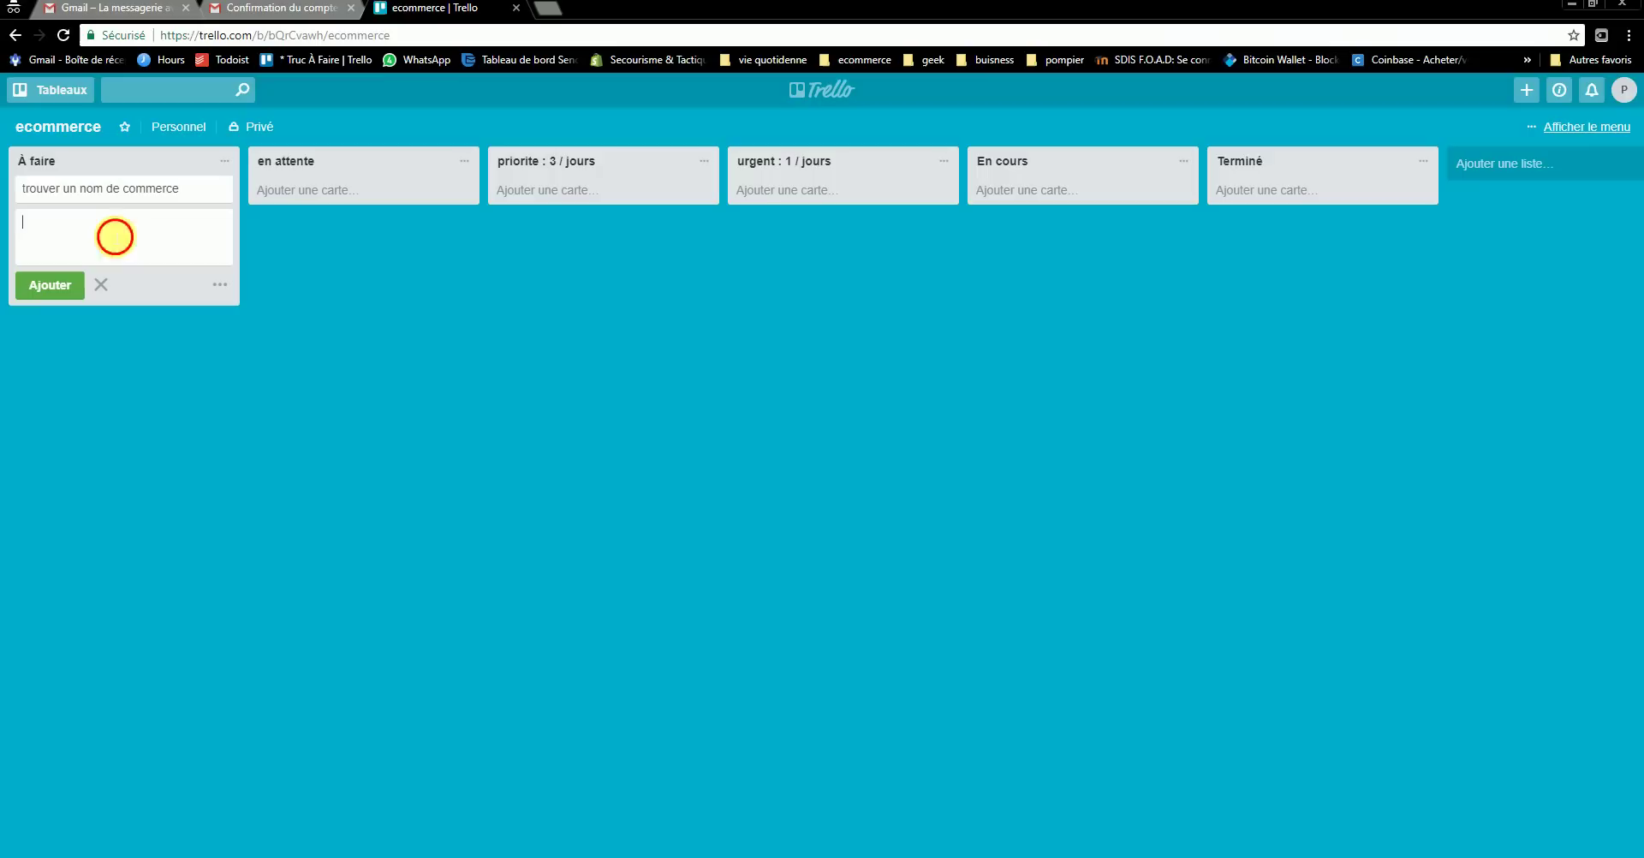
pyautogui.write('crée la société')
pyautogui.press('Return')
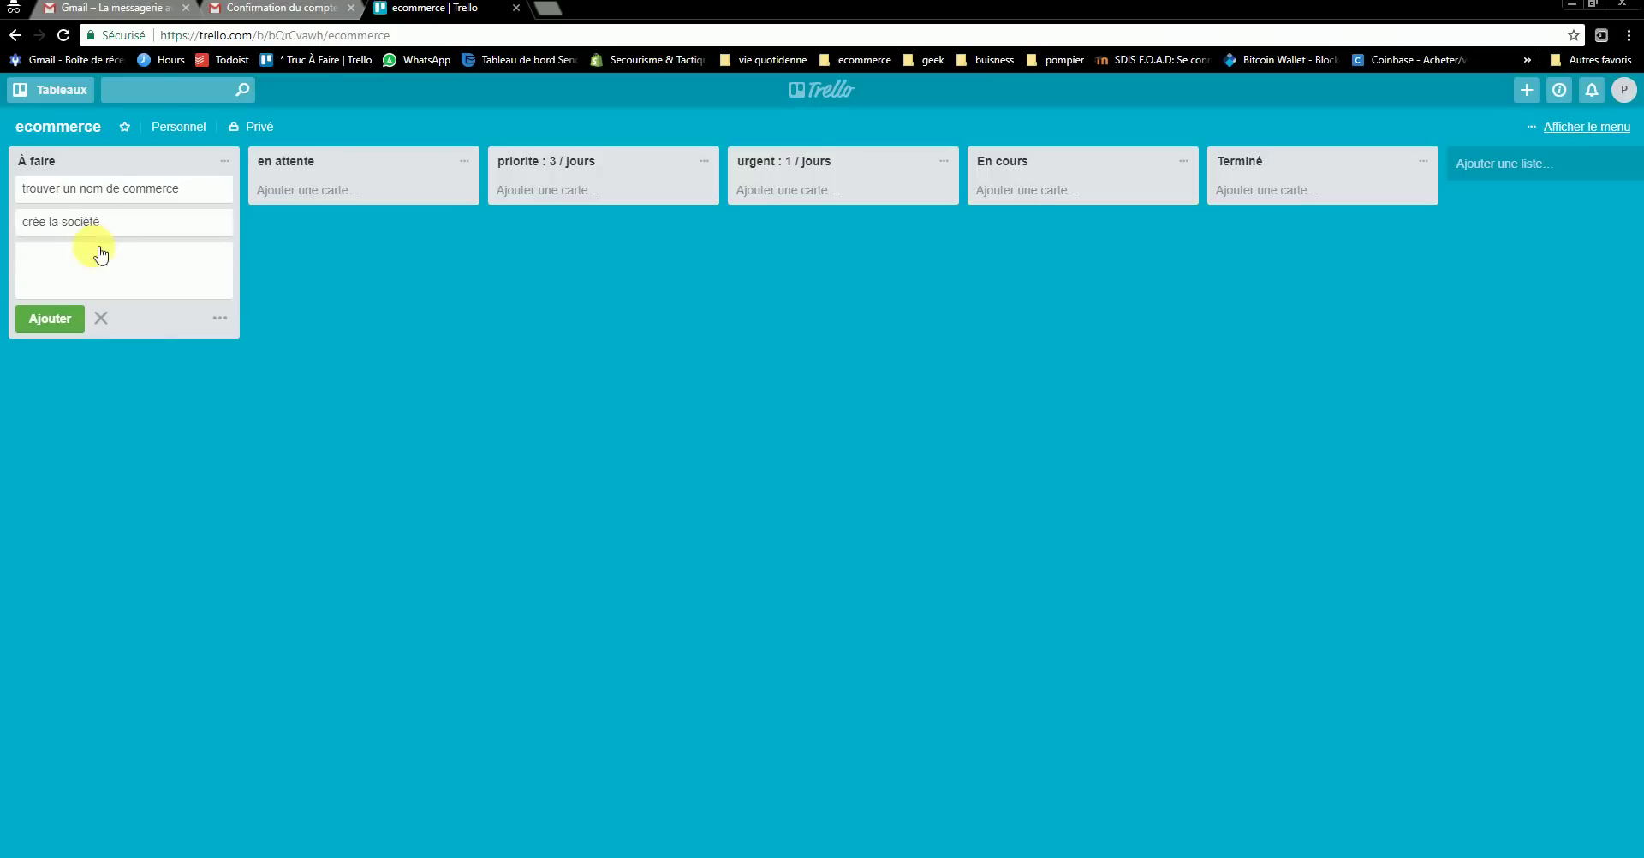
pyautogui.write('trpouver des fournisseurs')
# - Save the suppliers card and correct its title to 'trouver des fournisseurs'
pyautogui.press('Return')
pyautogui.click(43, 255)
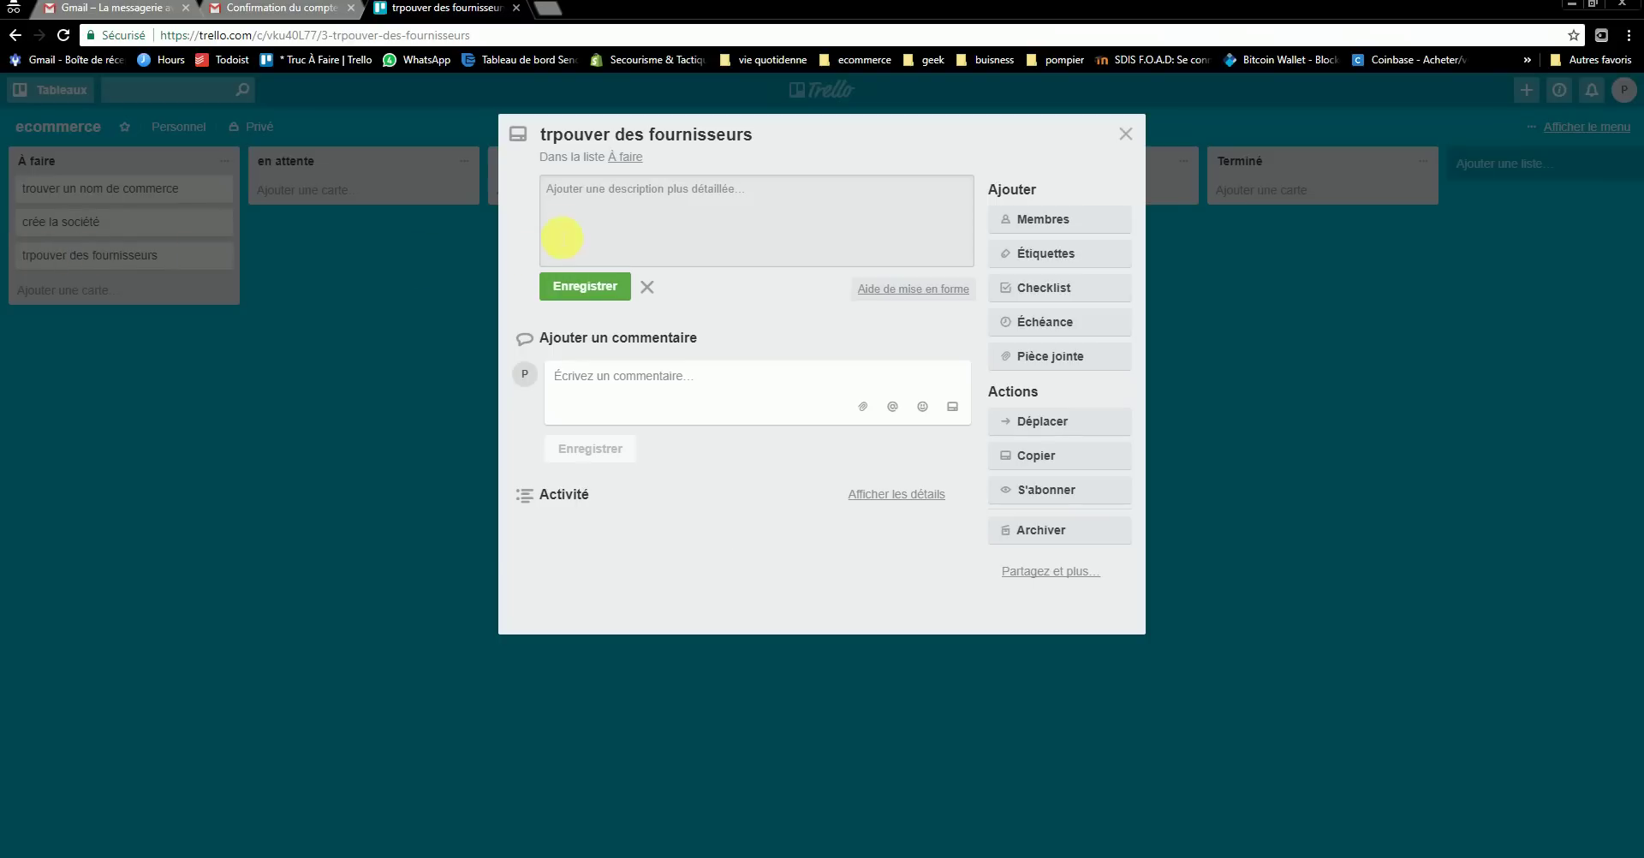
pyautogui.click(564, 135)
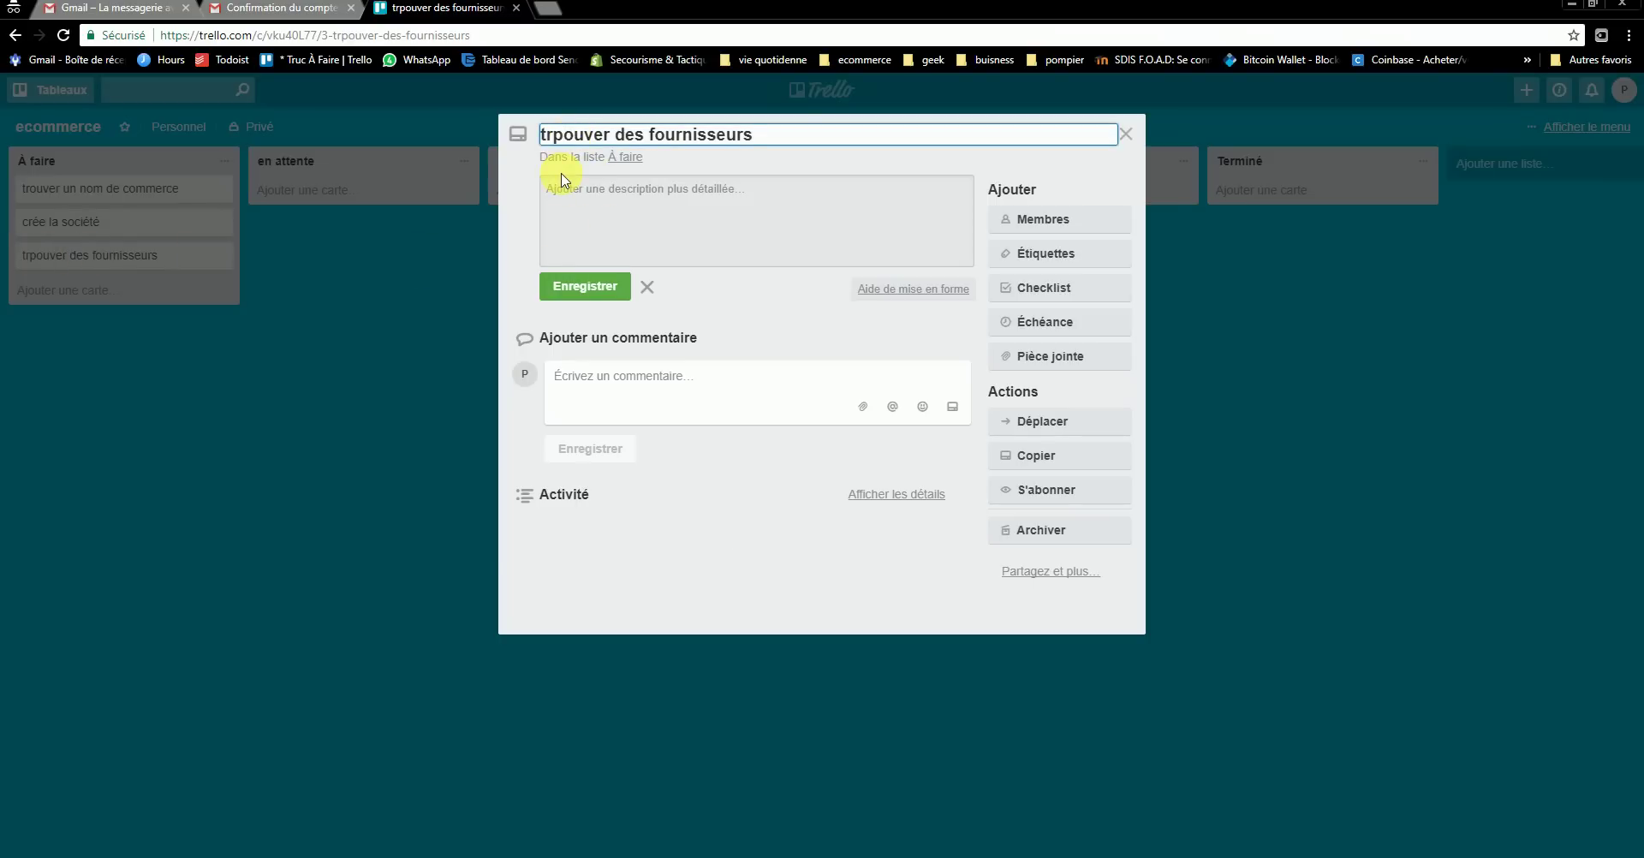
pyautogui.press('BackSpace')
pyautogui.press('Return')
pyautogui.click(1125, 134)
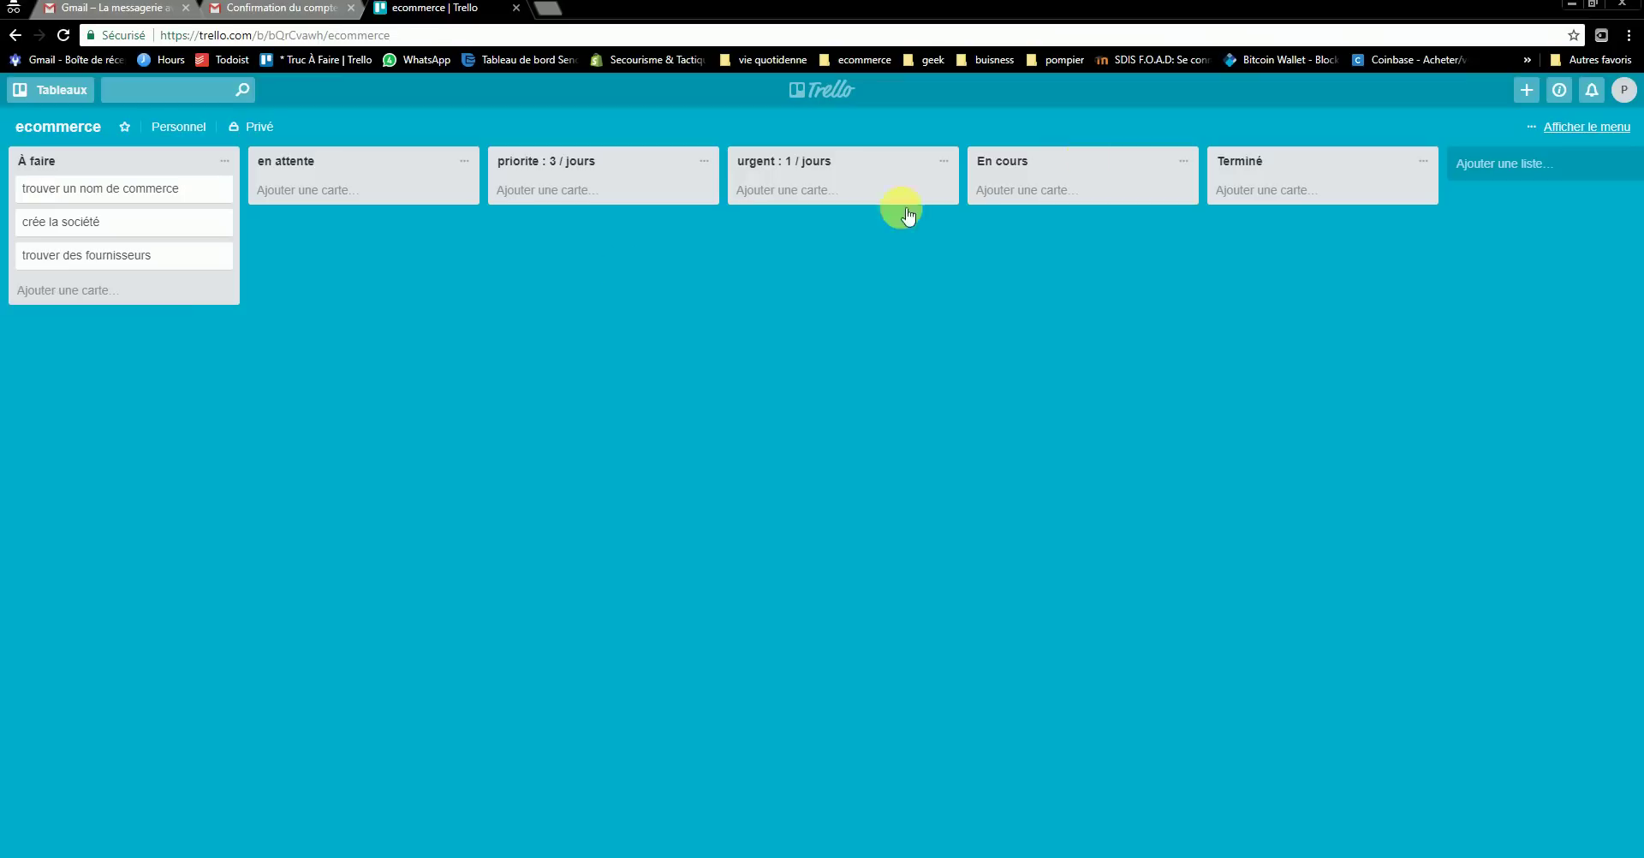
# - Add À faire cards: domicilier l'activité, crée un site web, ouvrir un compte en banque, crée un logo, un betise
pyautogui.click(81, 290)
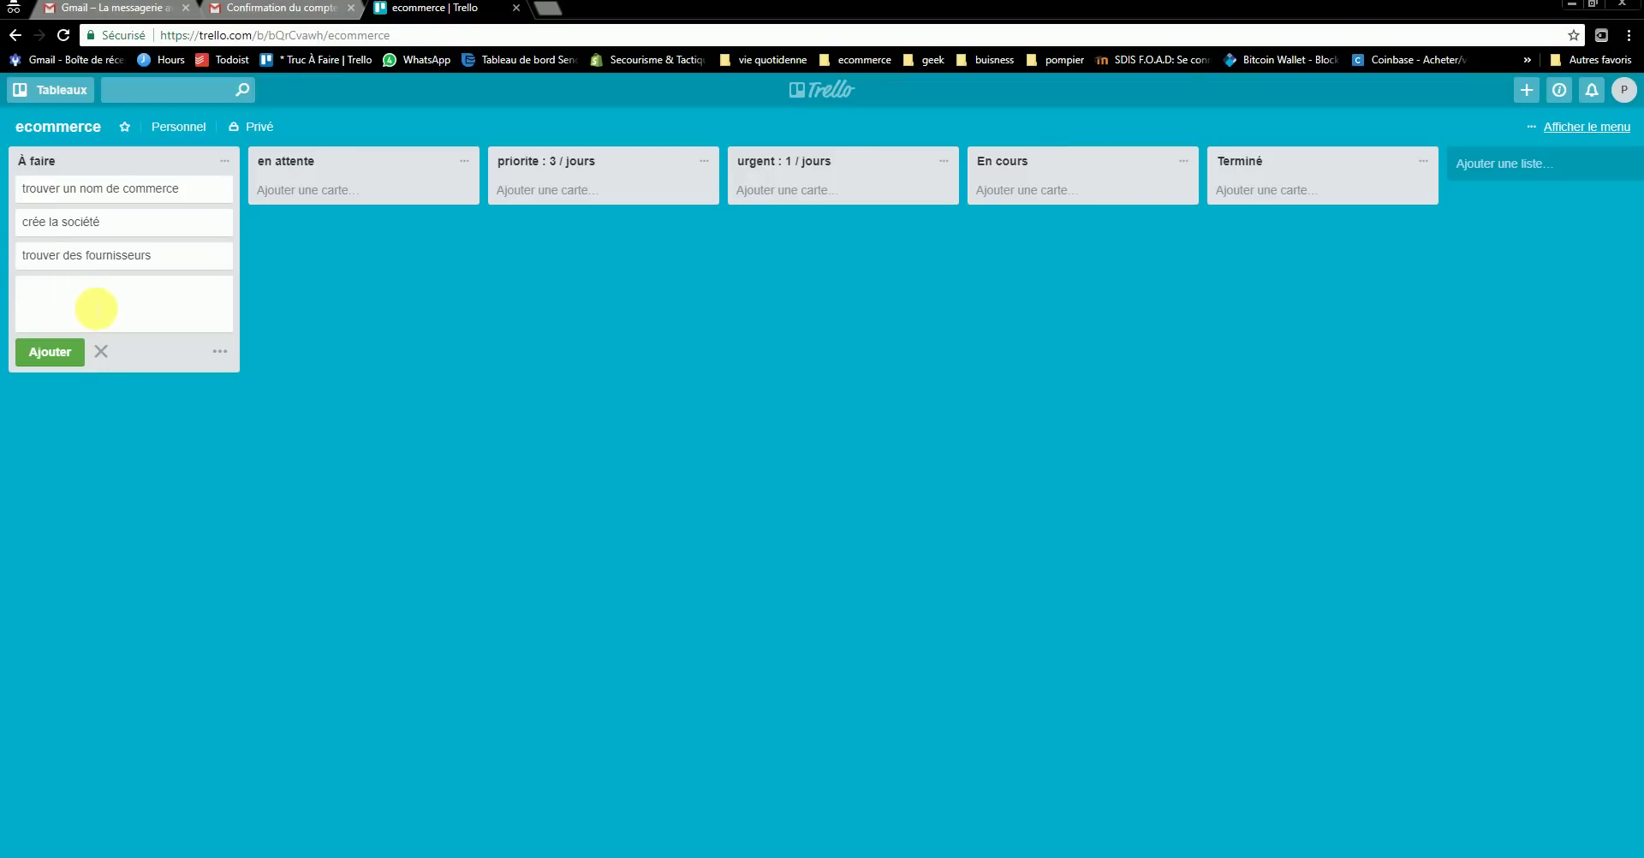
pyautogui.write("domicilier l'activité")
pyautogui.press('Return')
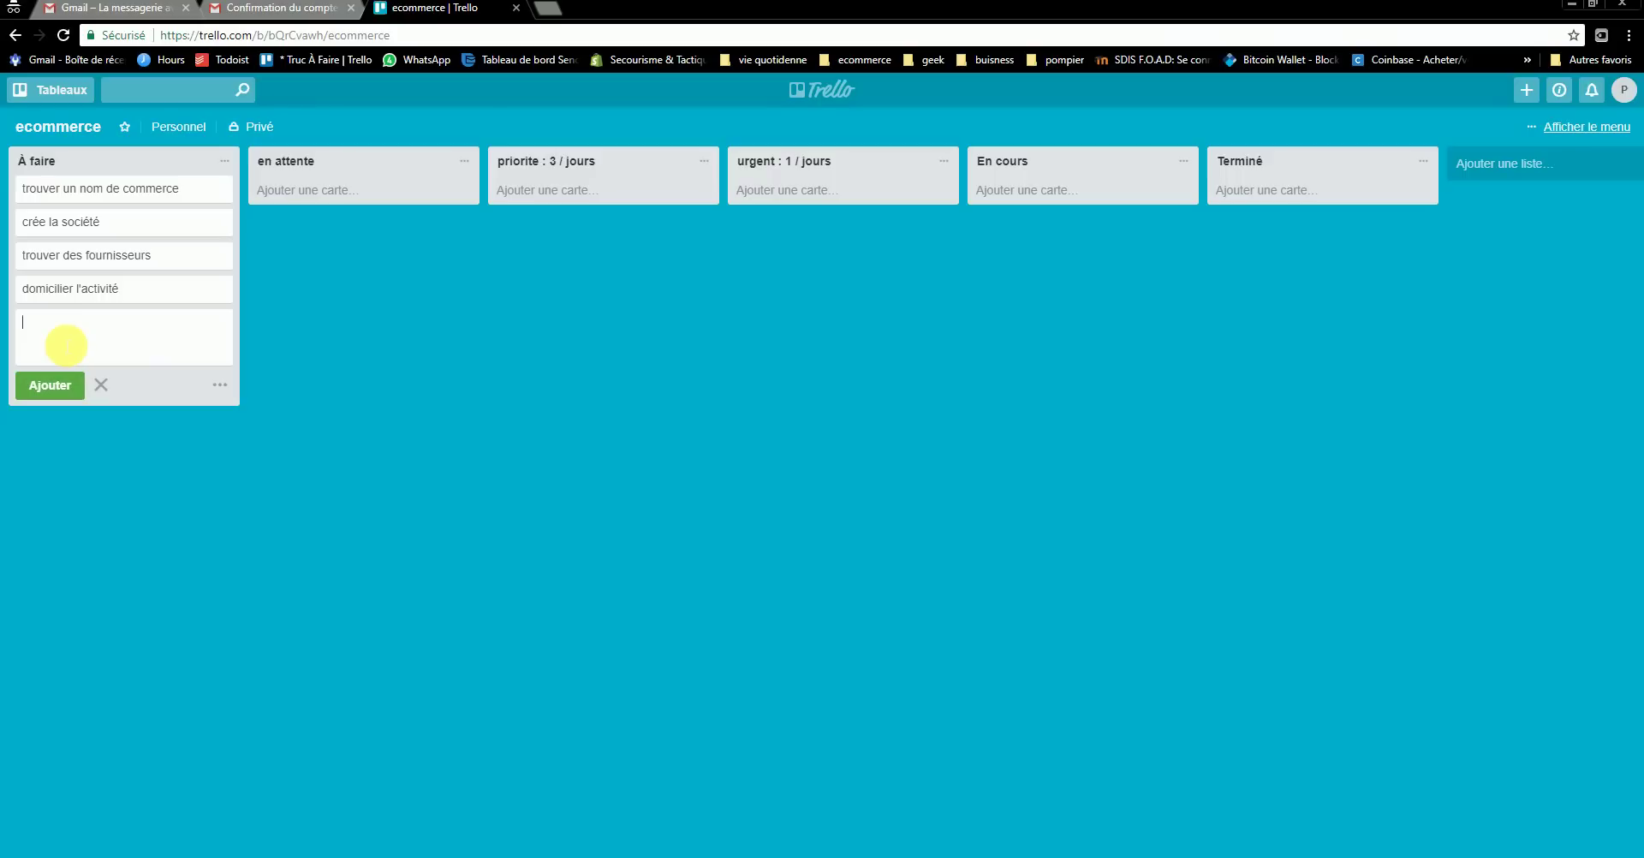
pyautogui.write('crée un site web')
pyautogui.press('Return')
pyautogui.write('ou')
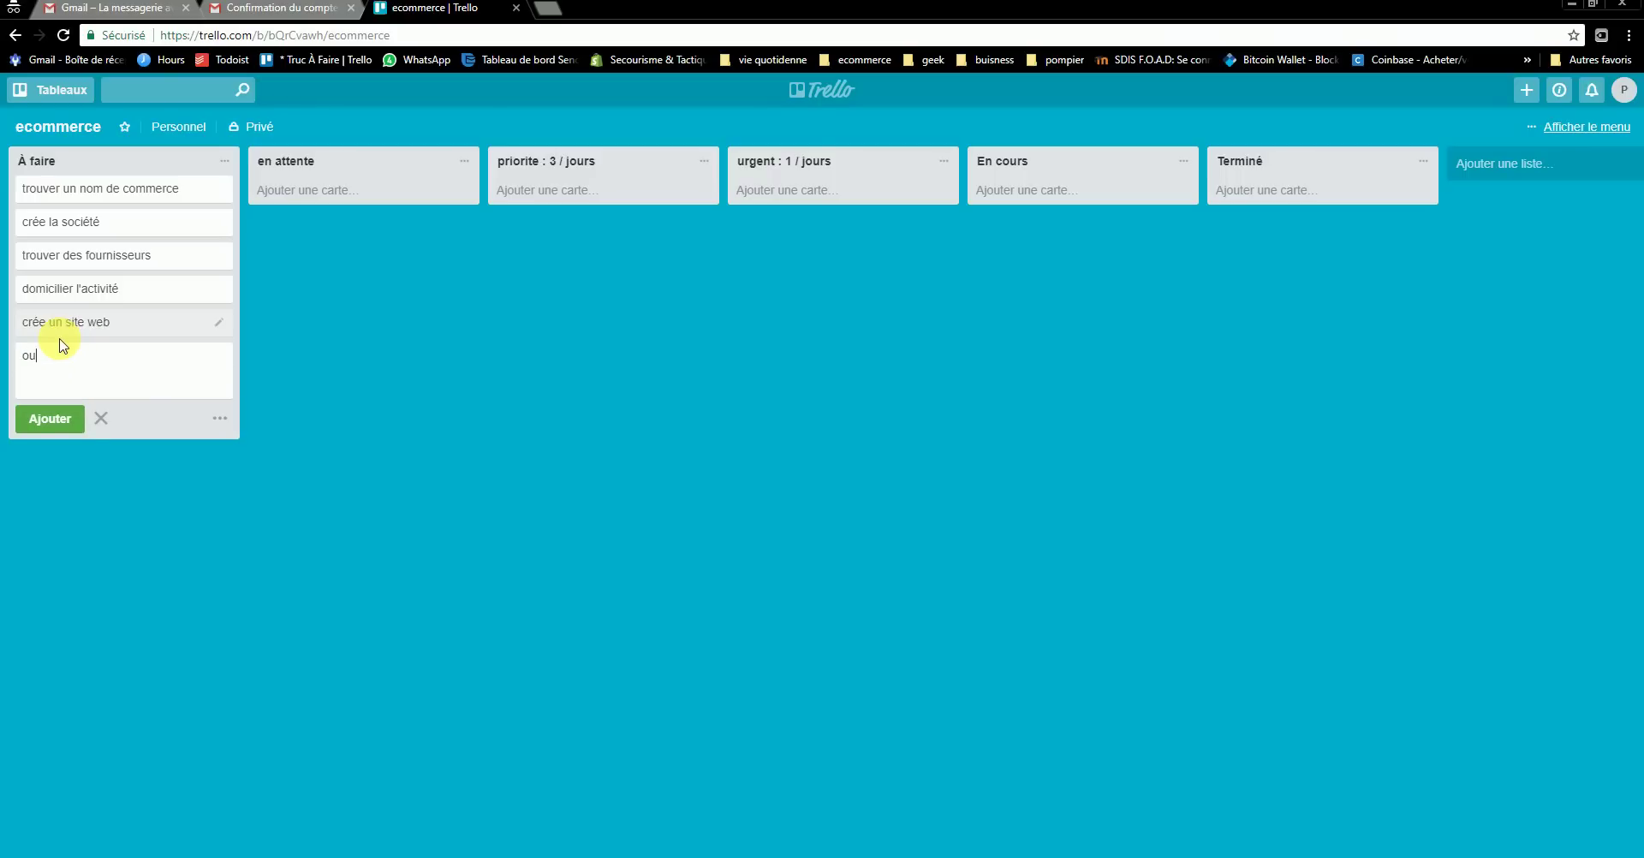
pyautogui.write('vrir un compte en banque')
pyautogui.press('Return')
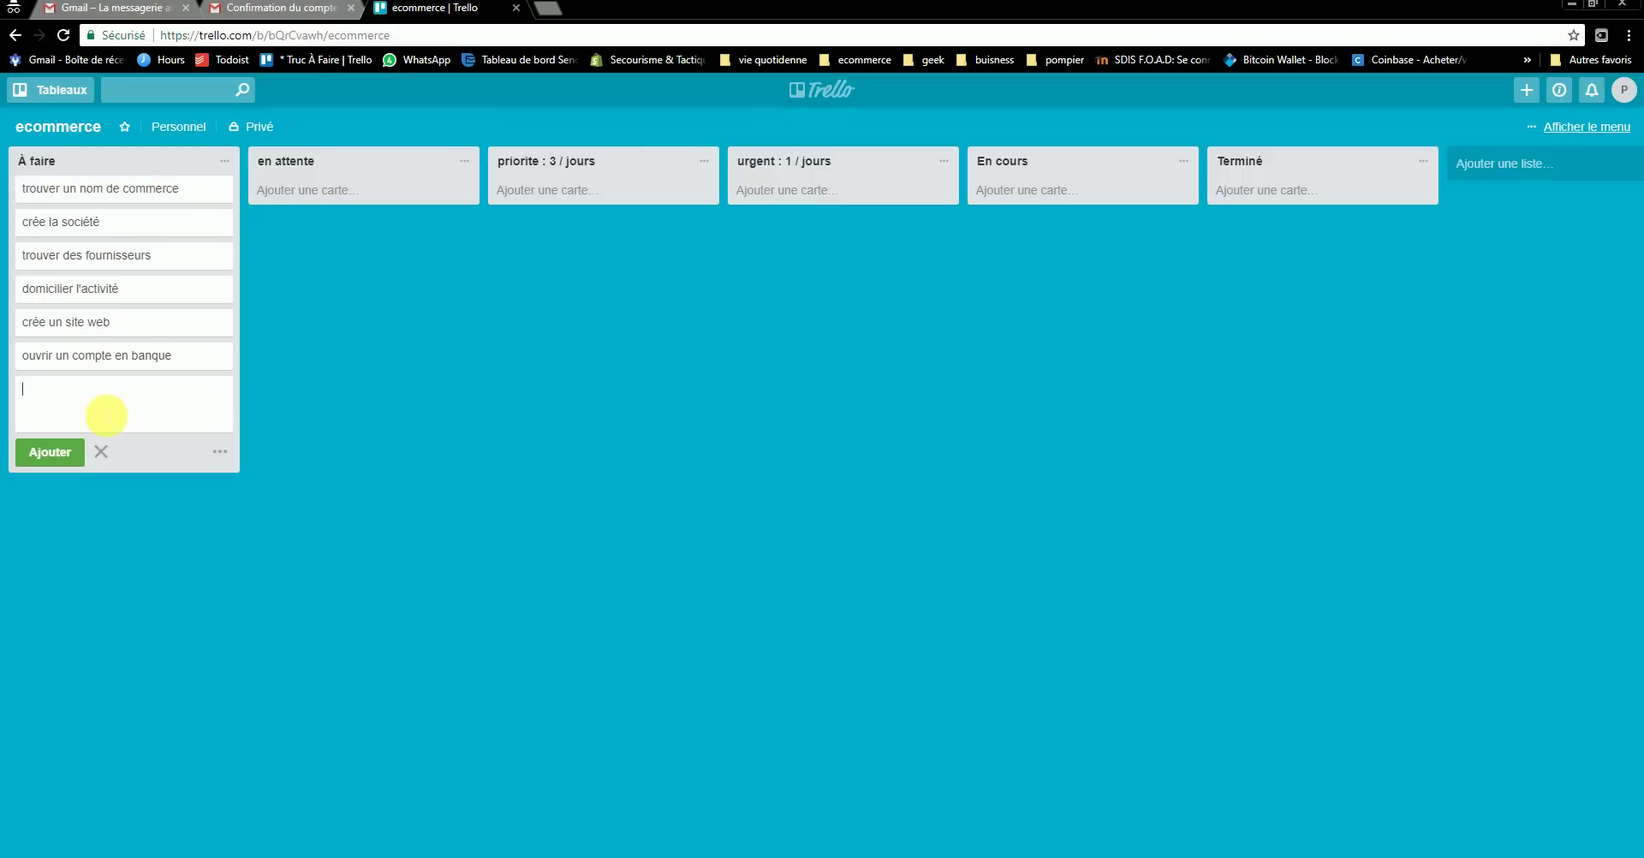
pyautogui.write('rée un logio')
pyautogui.press('Return')
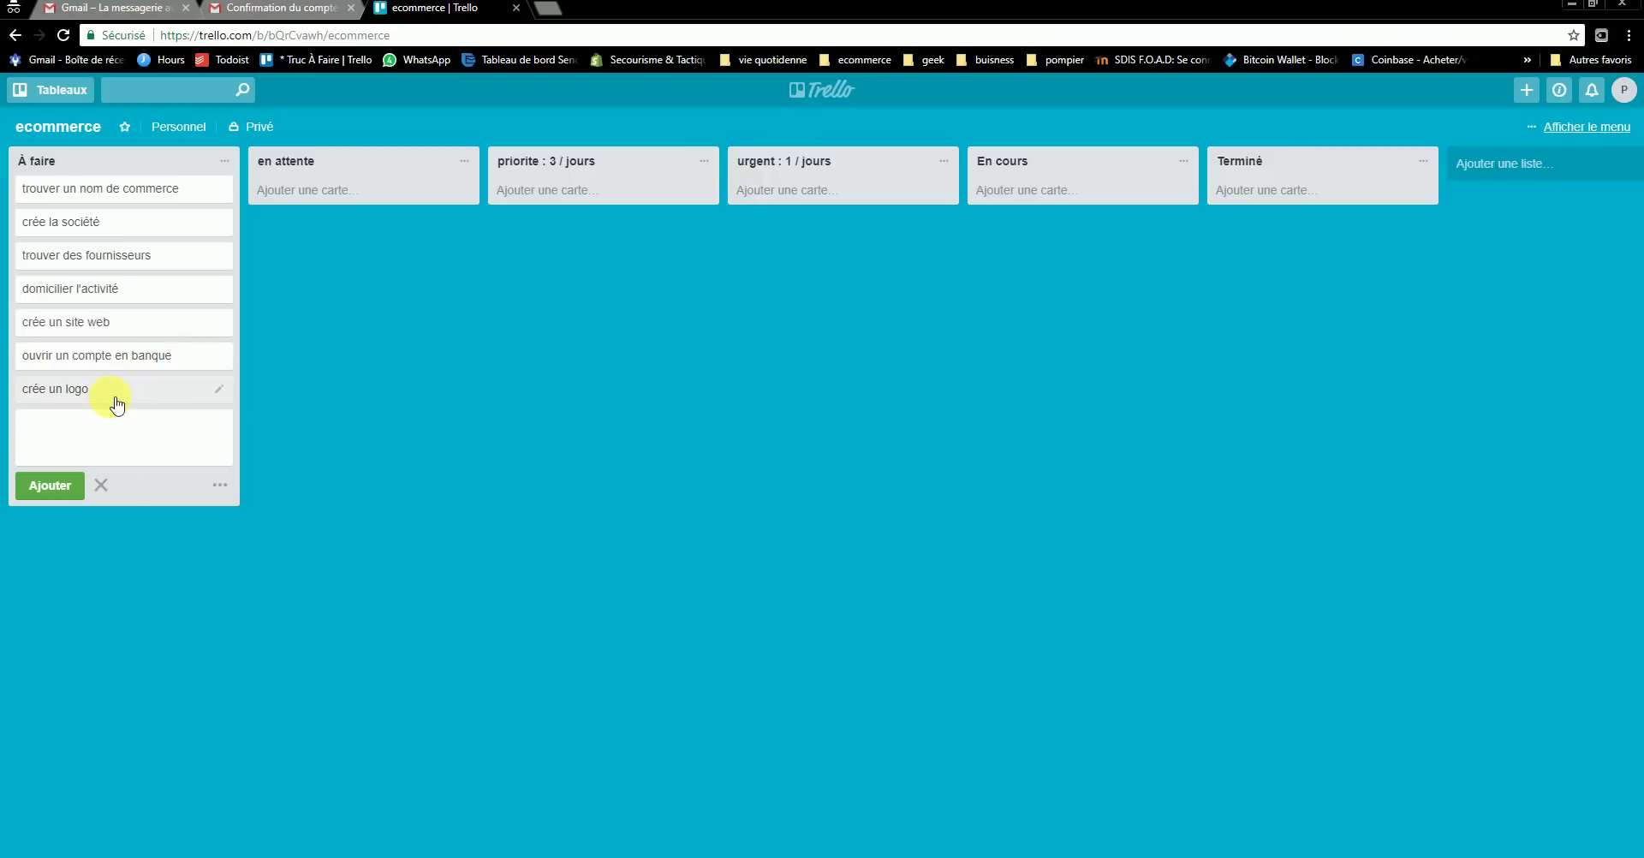
pyautogui.write('un betise')
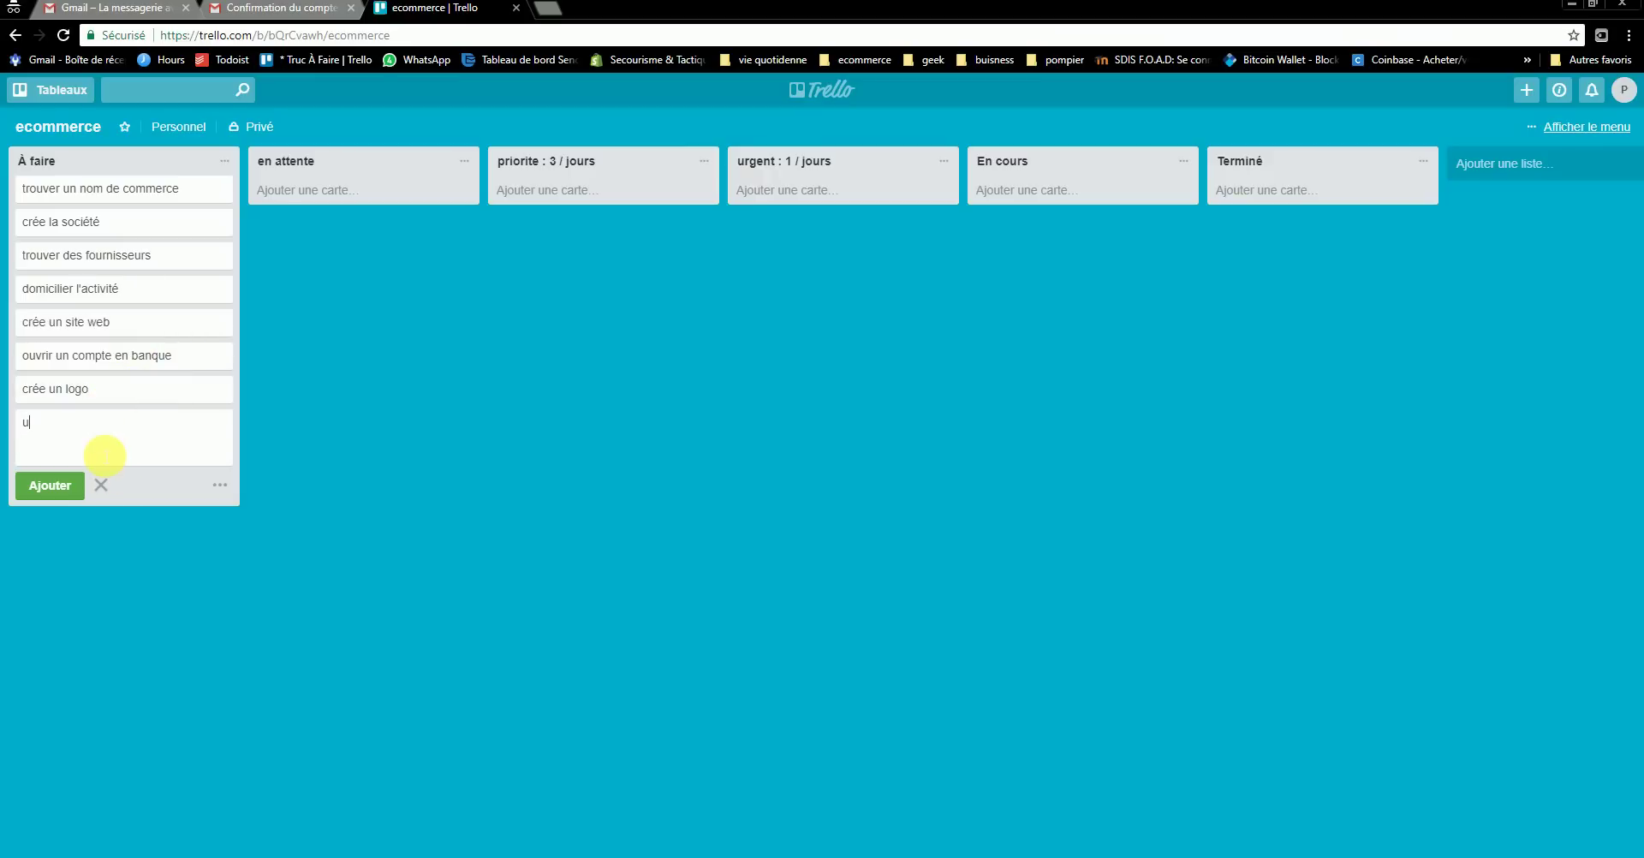
pyautogui.press('Return')
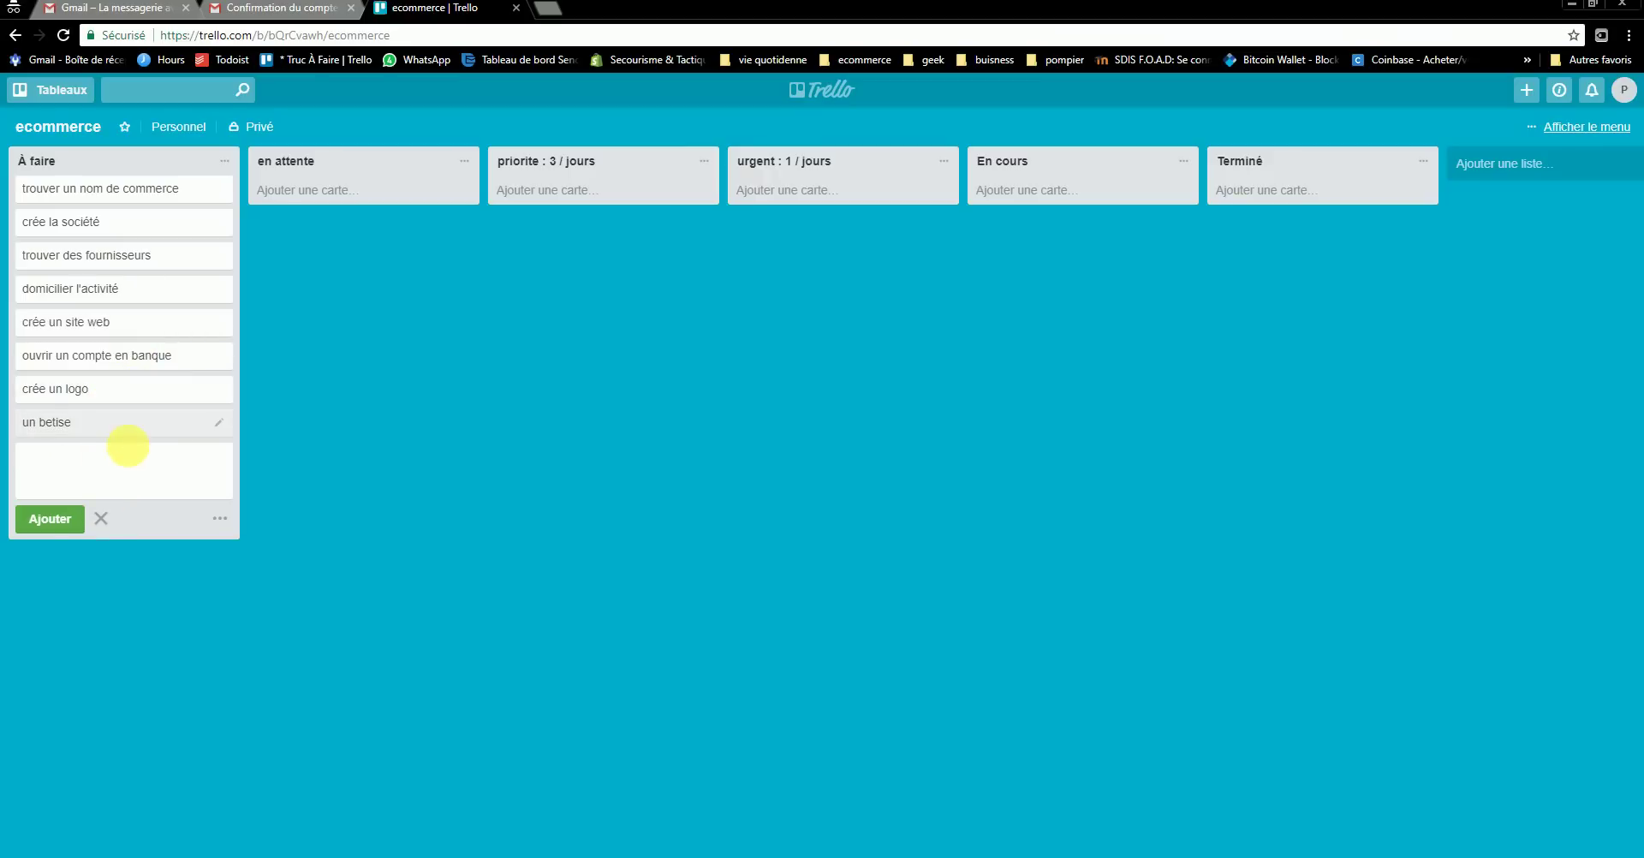
# - Archive the un betise card, then permanently delete it from À faire
pyautogui.click(154, 424)
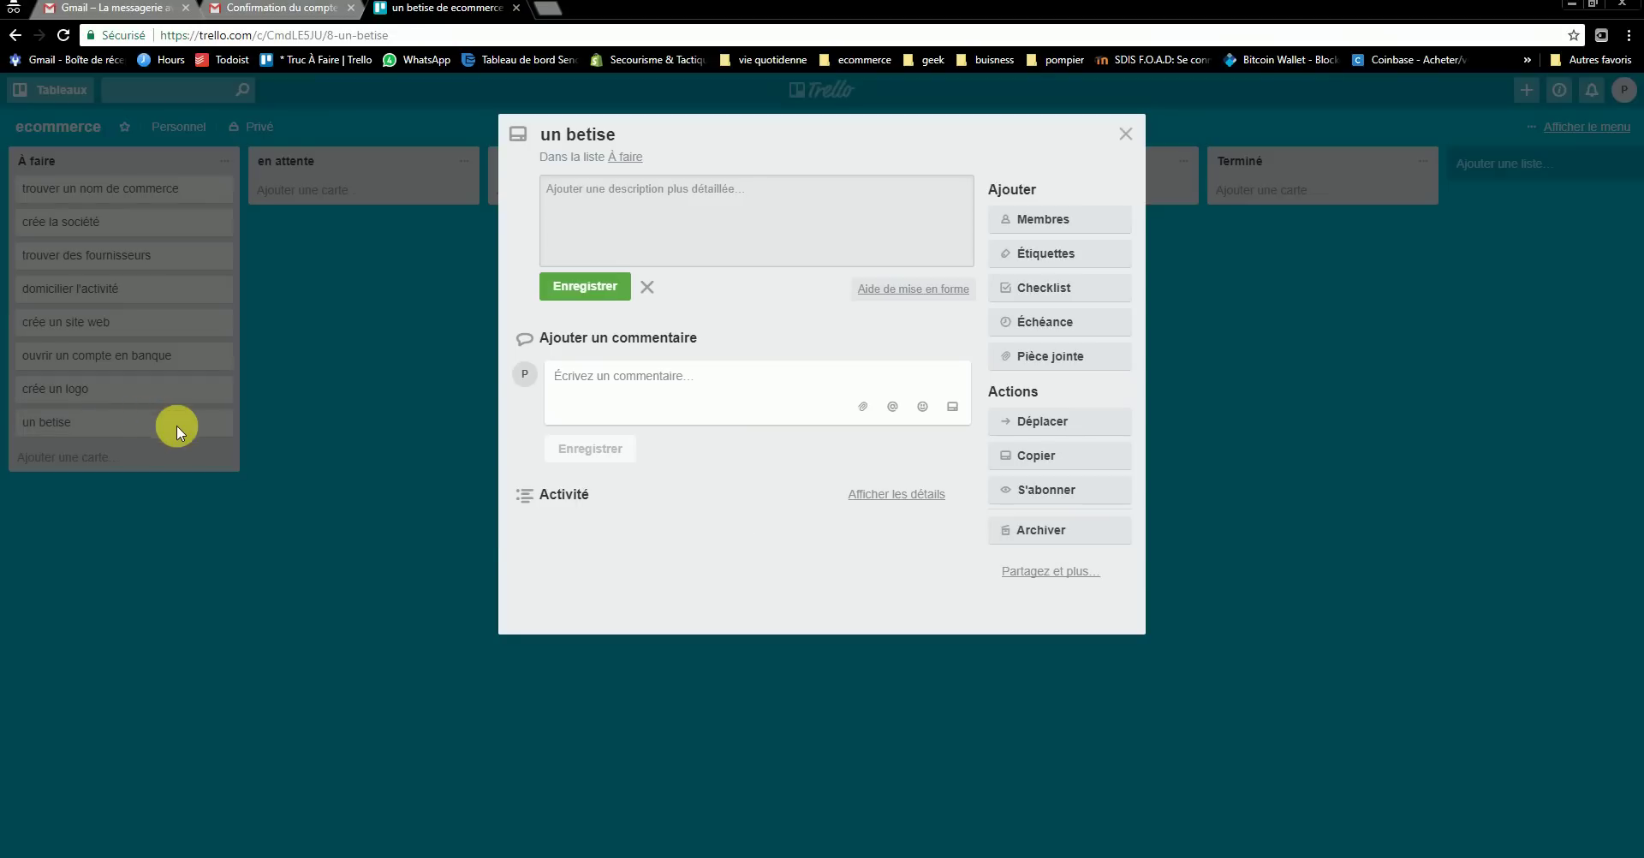
pyautogui.click(1051, 532)
pyautogui.click(1058, 609)
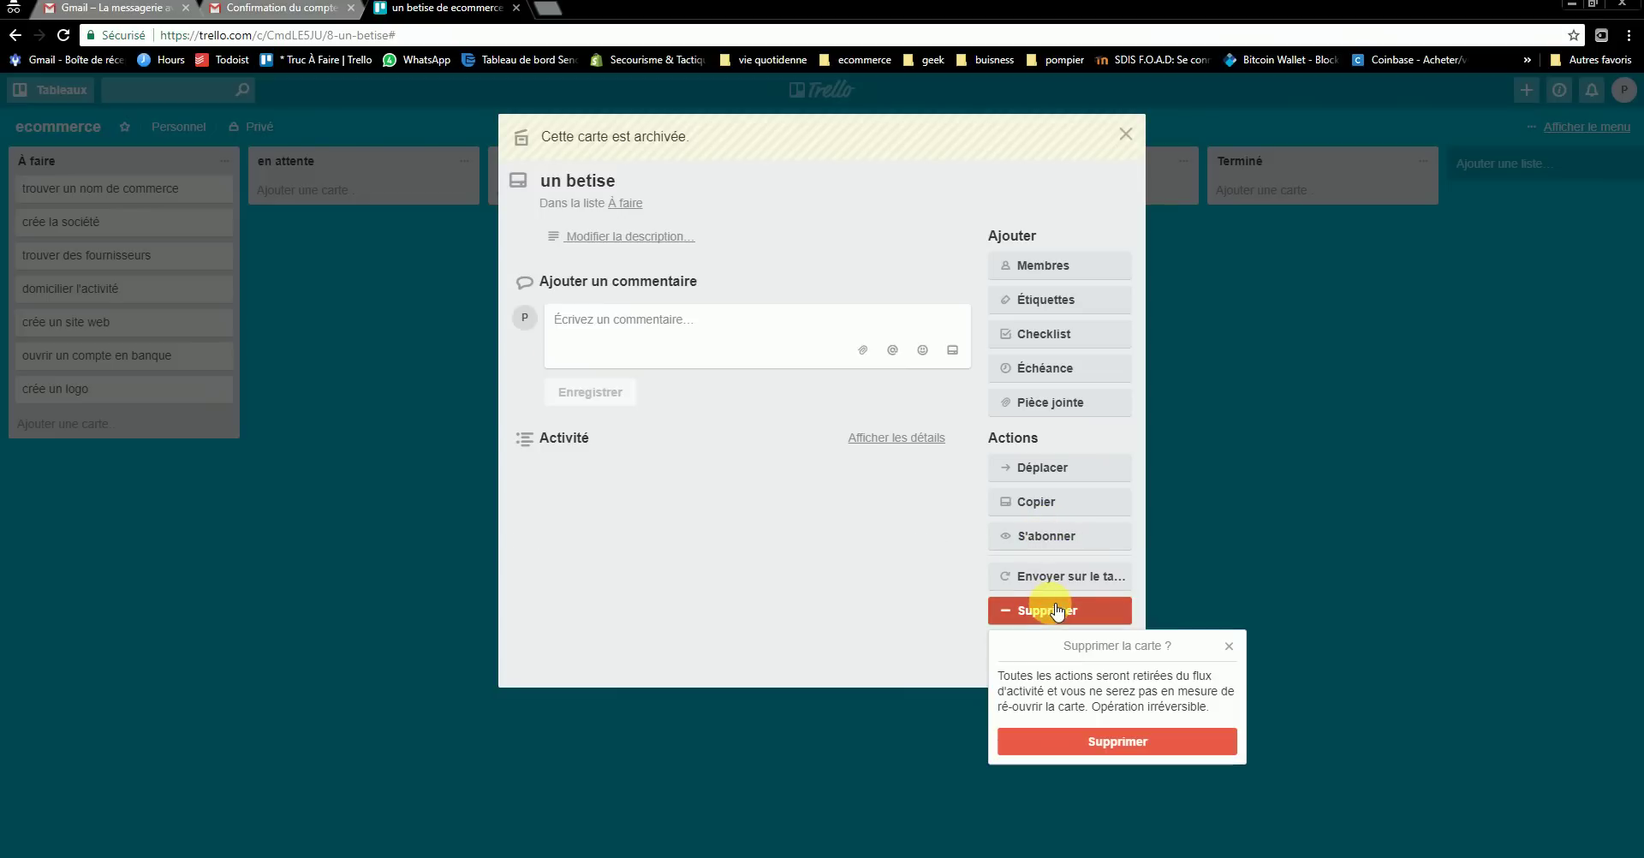
pyautogui.click(1131, 740)
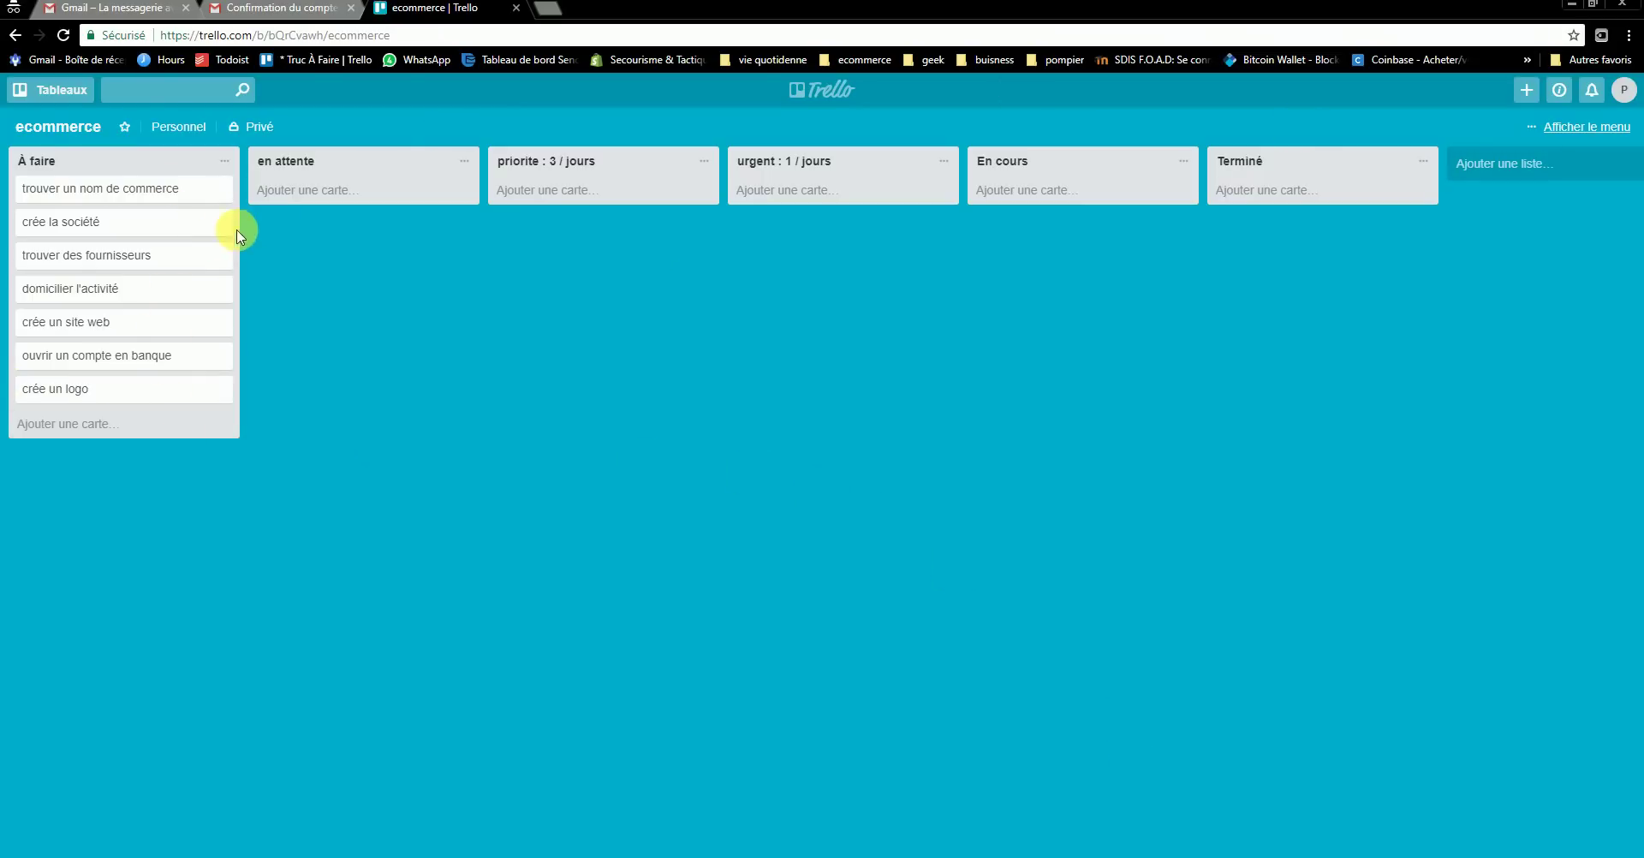
# - Drop trouver des fournisseurs below crée un site web in À faire, then open trouver un nom de commerce
pyautogui.moveTo(224, 255); pyautogui.dragTo(648, 211)
pyautogui.moveTo(610, 201); pyautogui.dragTo(114, 295)
pyautogui.click(114, 295)
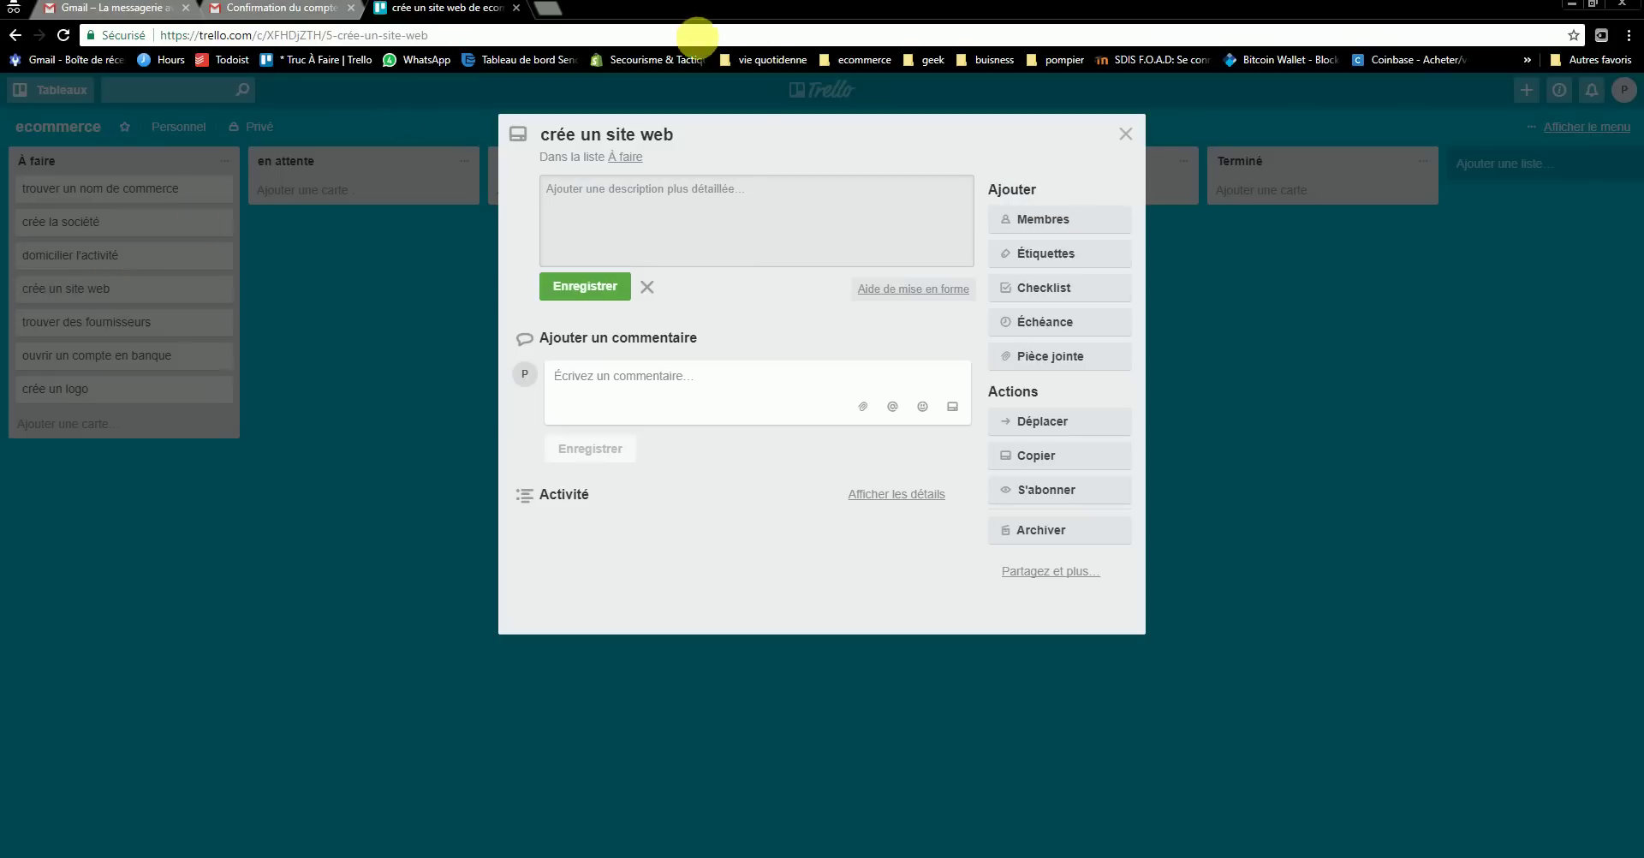
pyautogui.click(702, 139)
pyautogui.click(1126, 137)
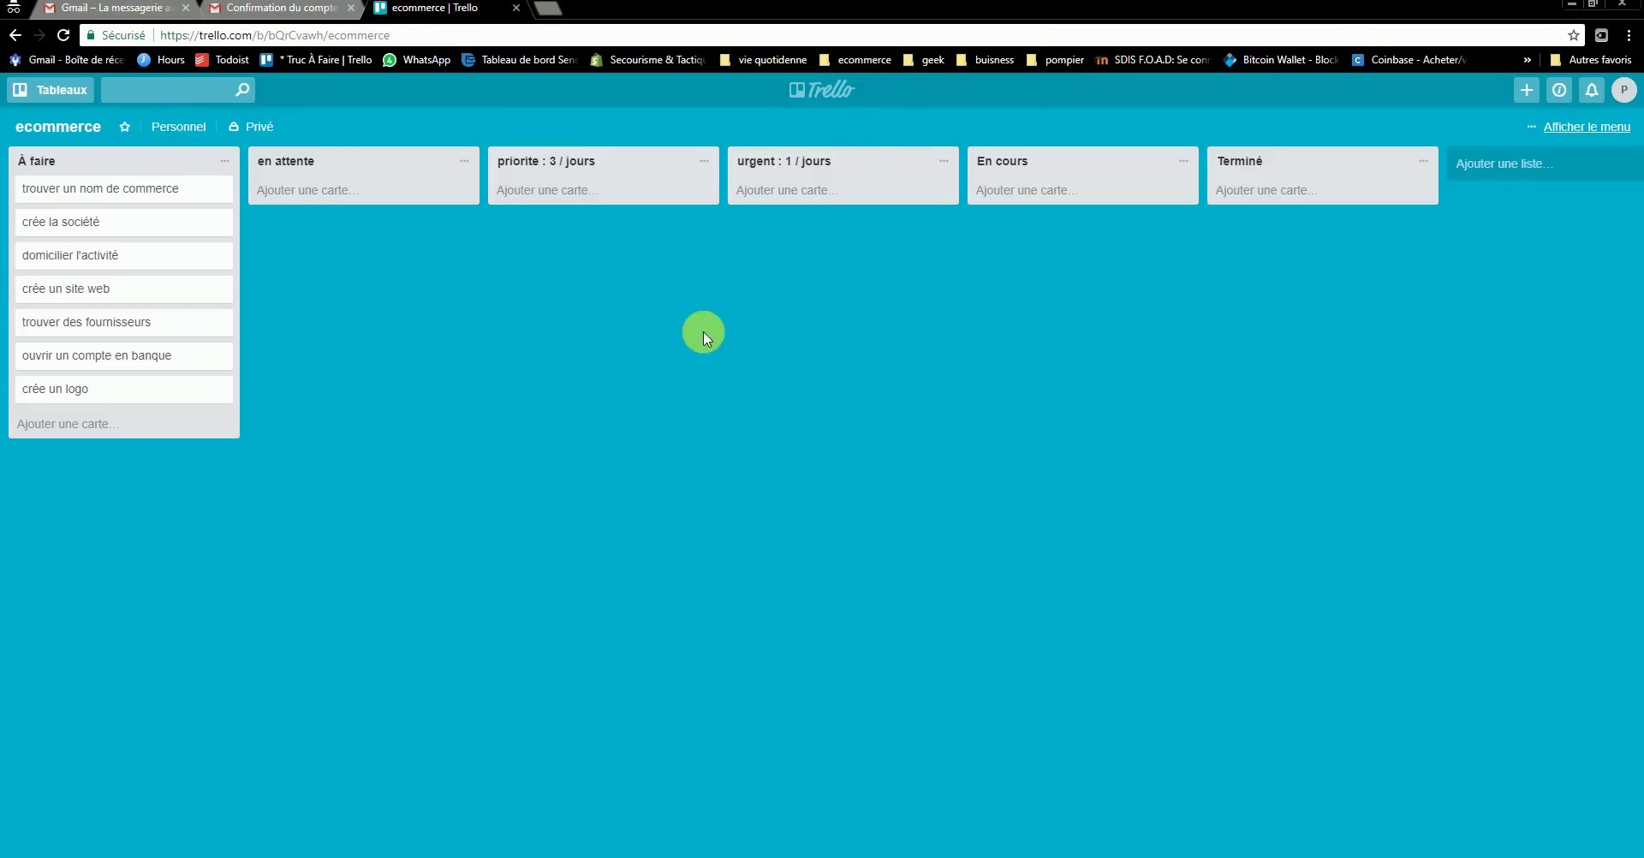
pyautogui.click(93, 197)
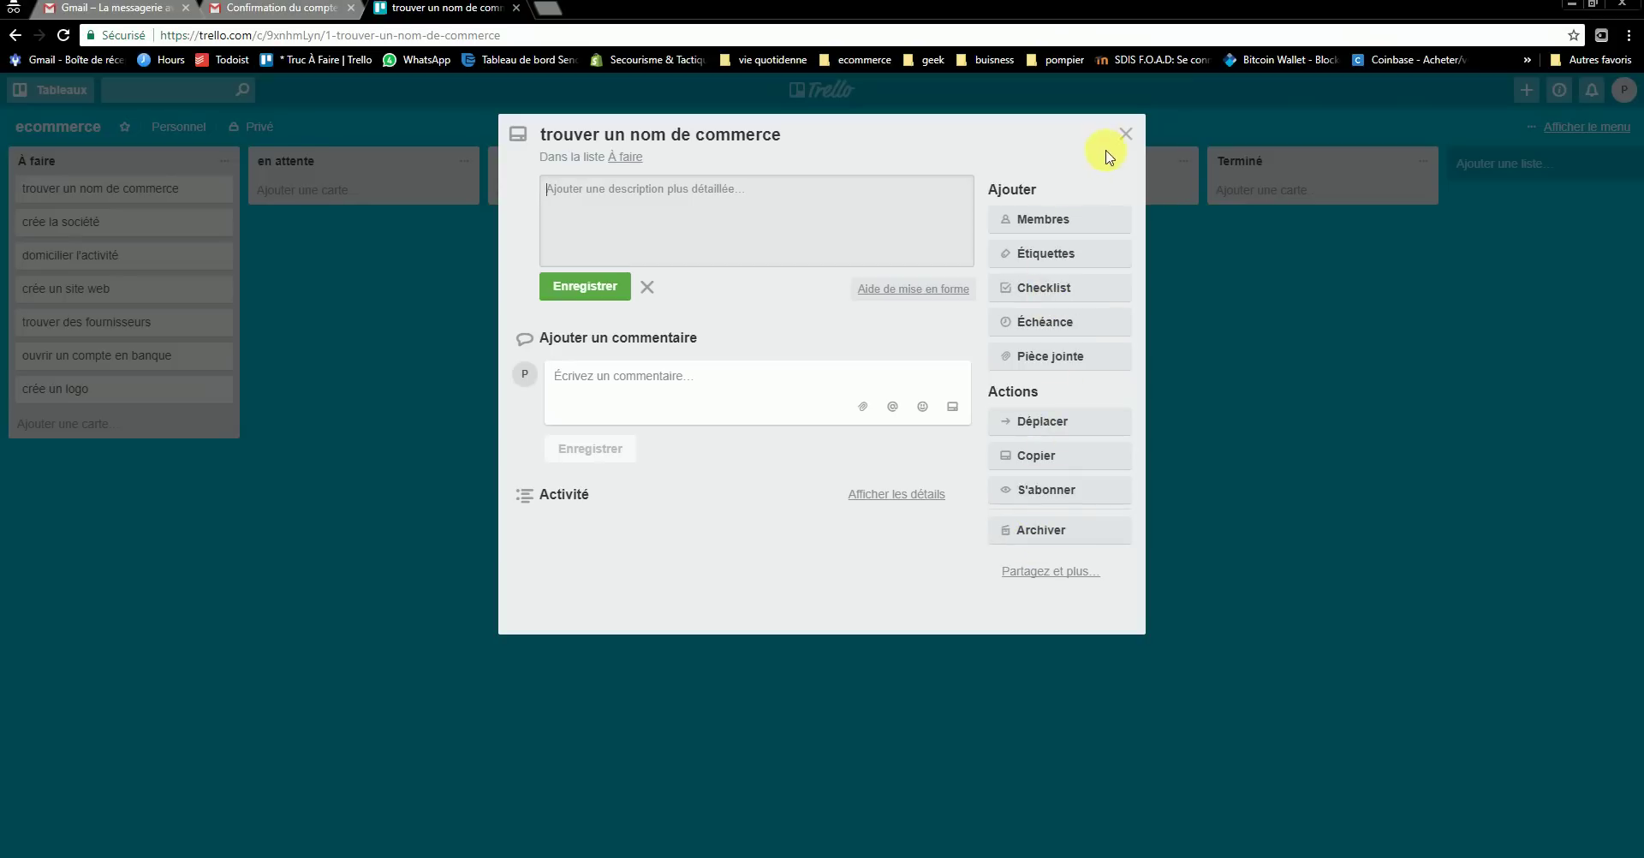
# - Reopen trouver un nom de commerce and browse its member list without assigning anyone
pyautogui.click(1126, 135)
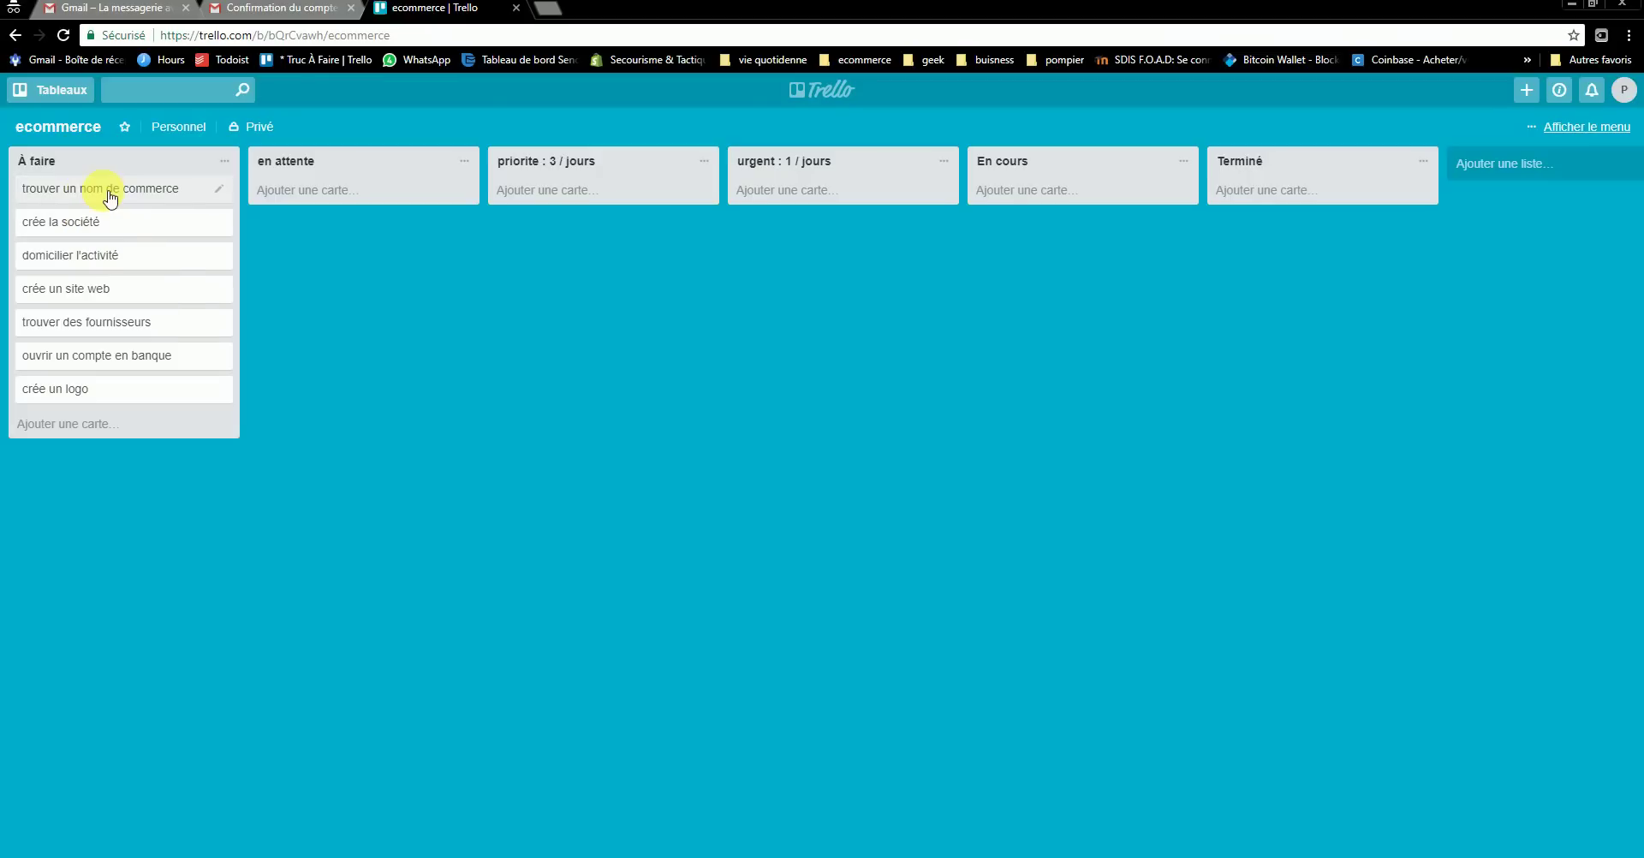
pyautogui.click(110, 195)
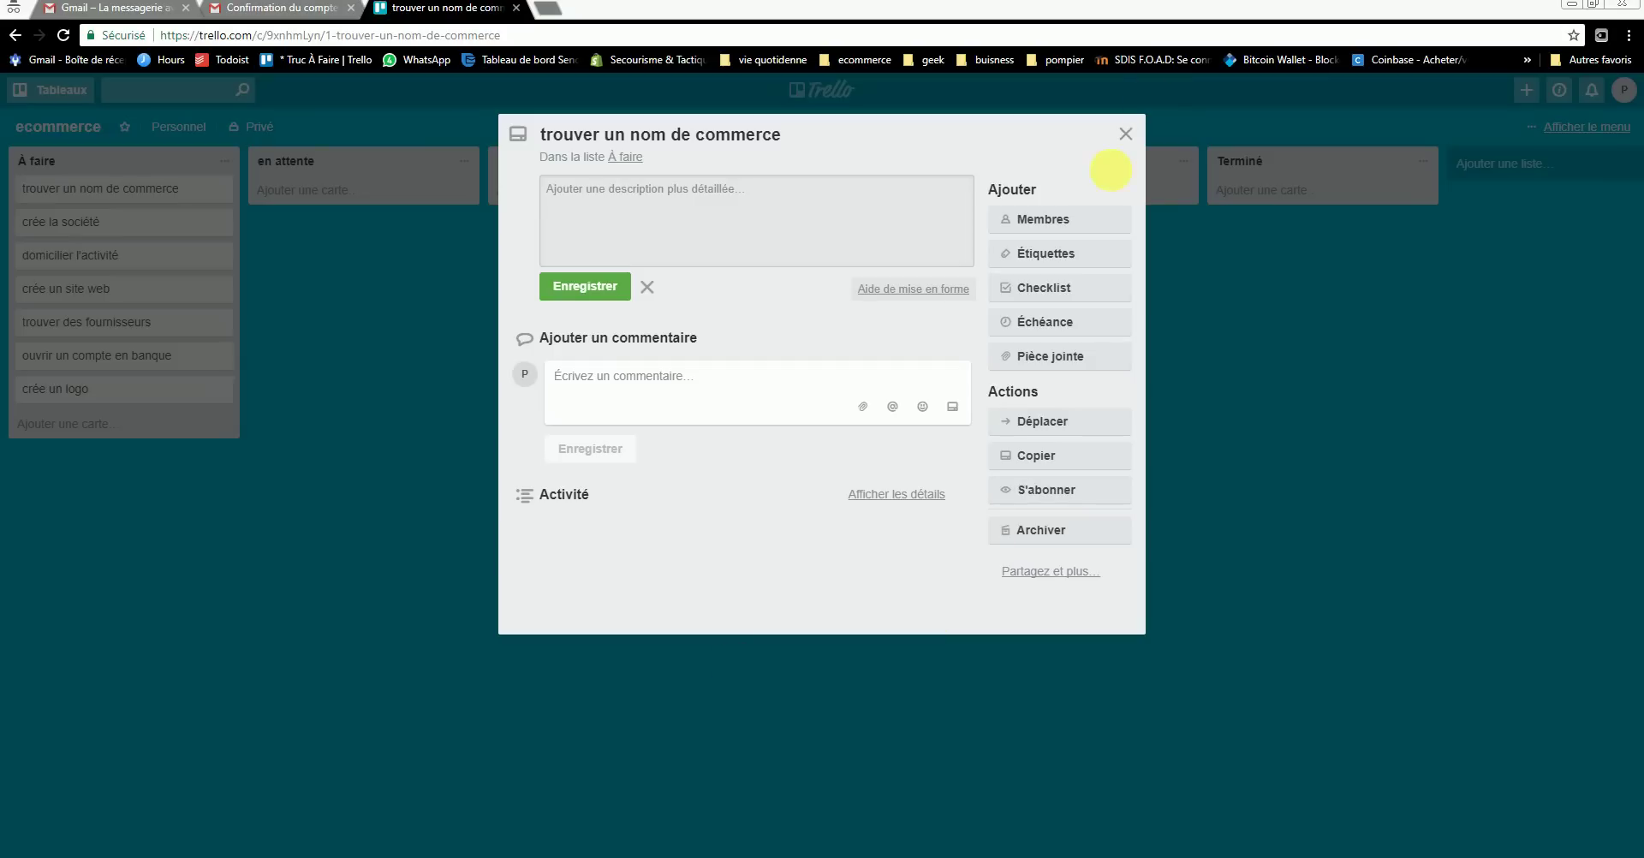
pyautogui.click(1067, 224)
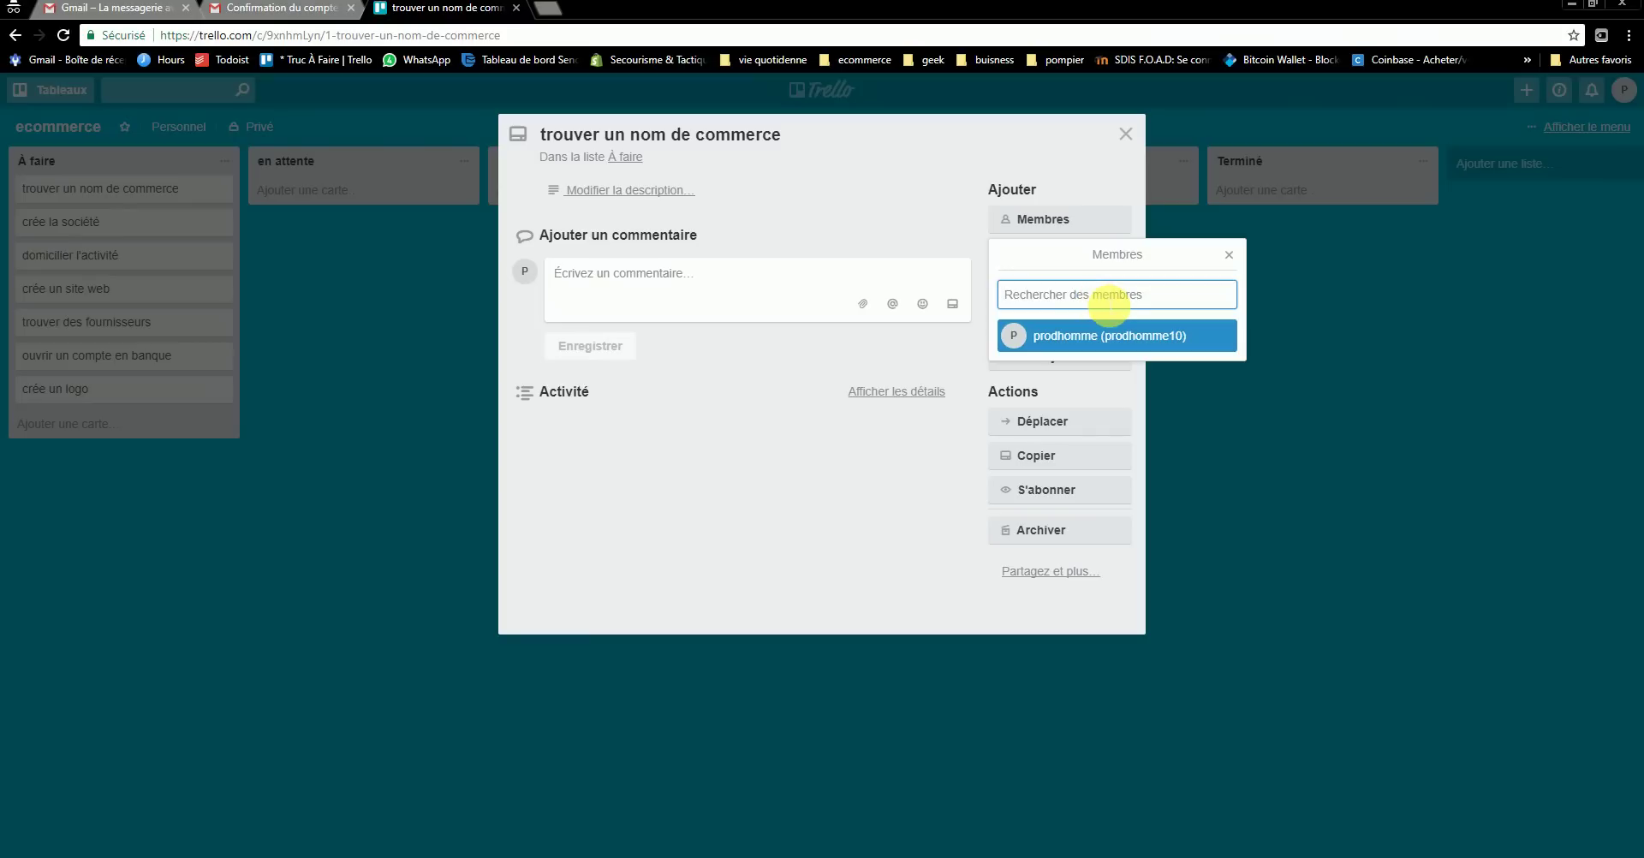
pyautogui.write('patrick')
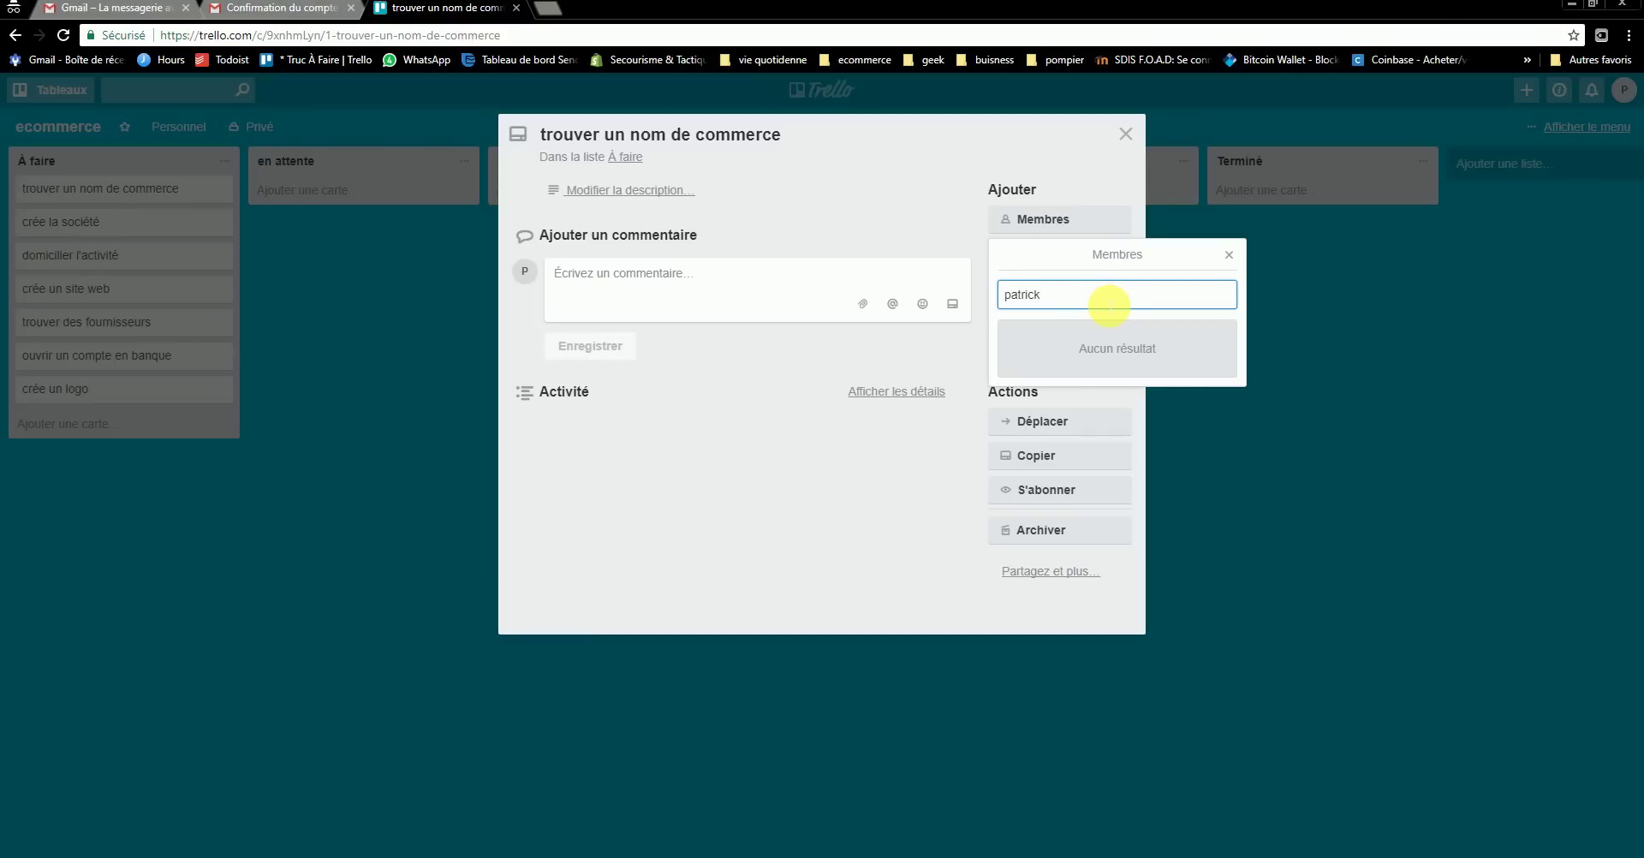
pyautogui.press('BackSpace')
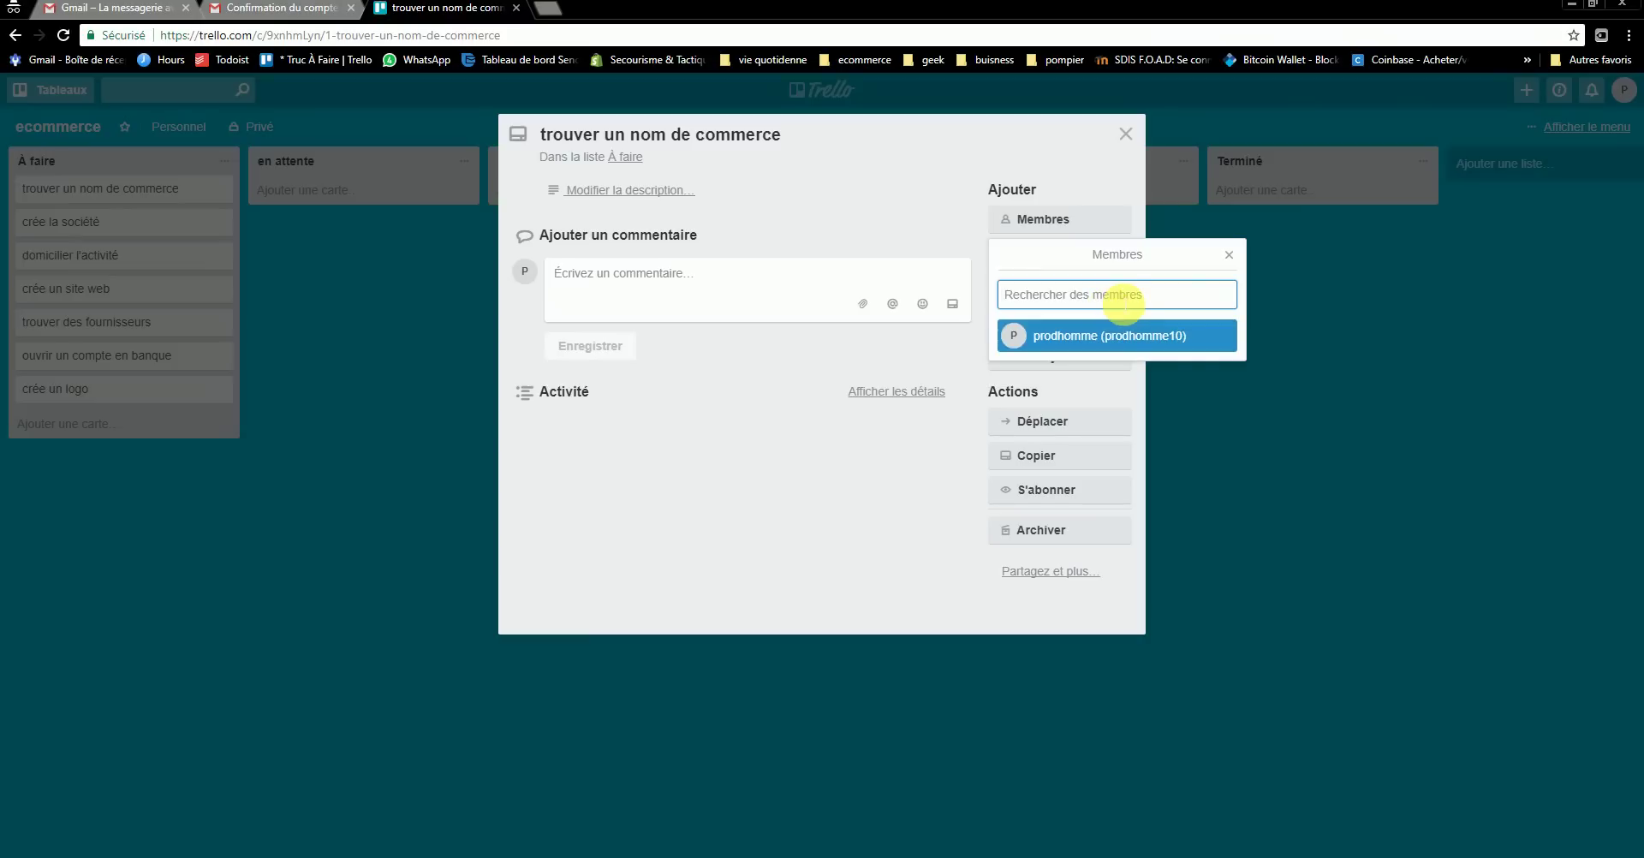
pyautogui.click(1229, 254)
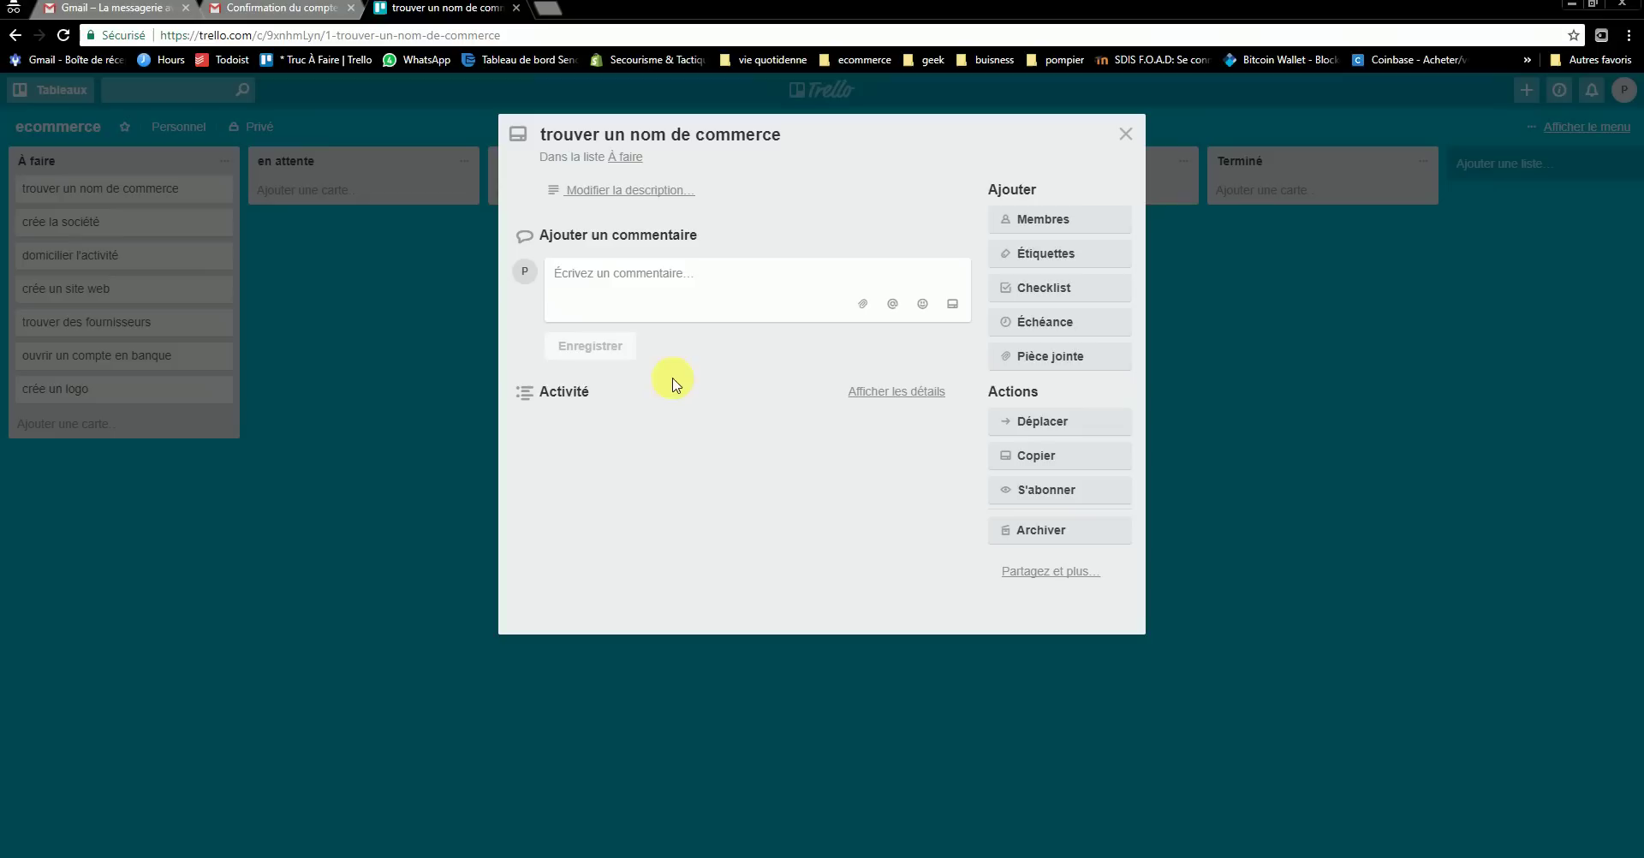
# - Copy the card's share link and switch to the Gmail account-confirmation email
pyautogui.click(1055, 581)
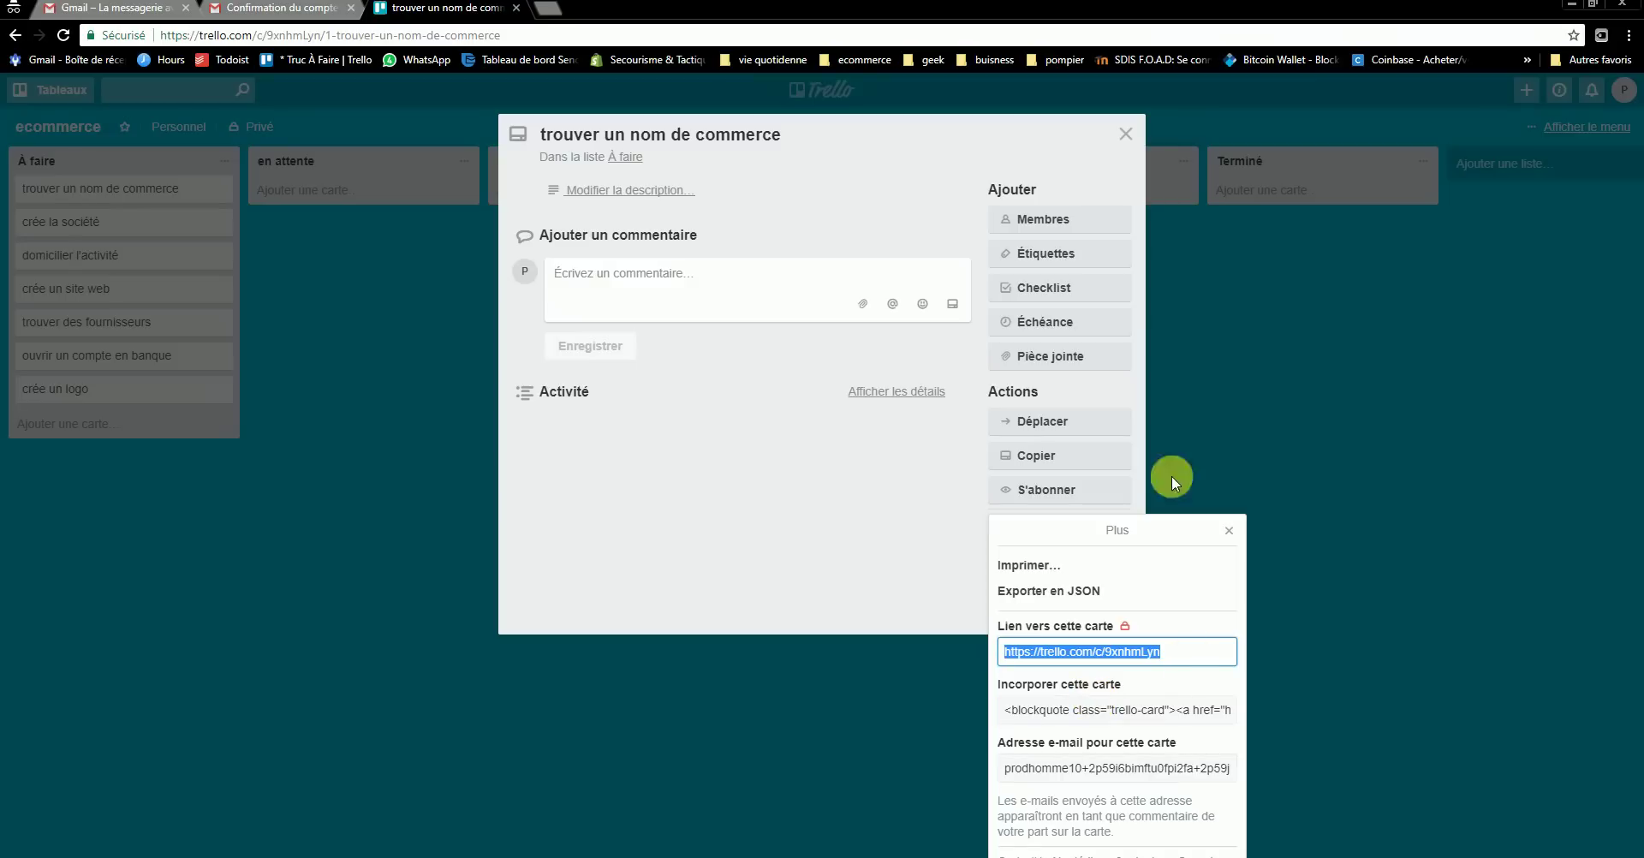
pyautogui.click(1229, 530)
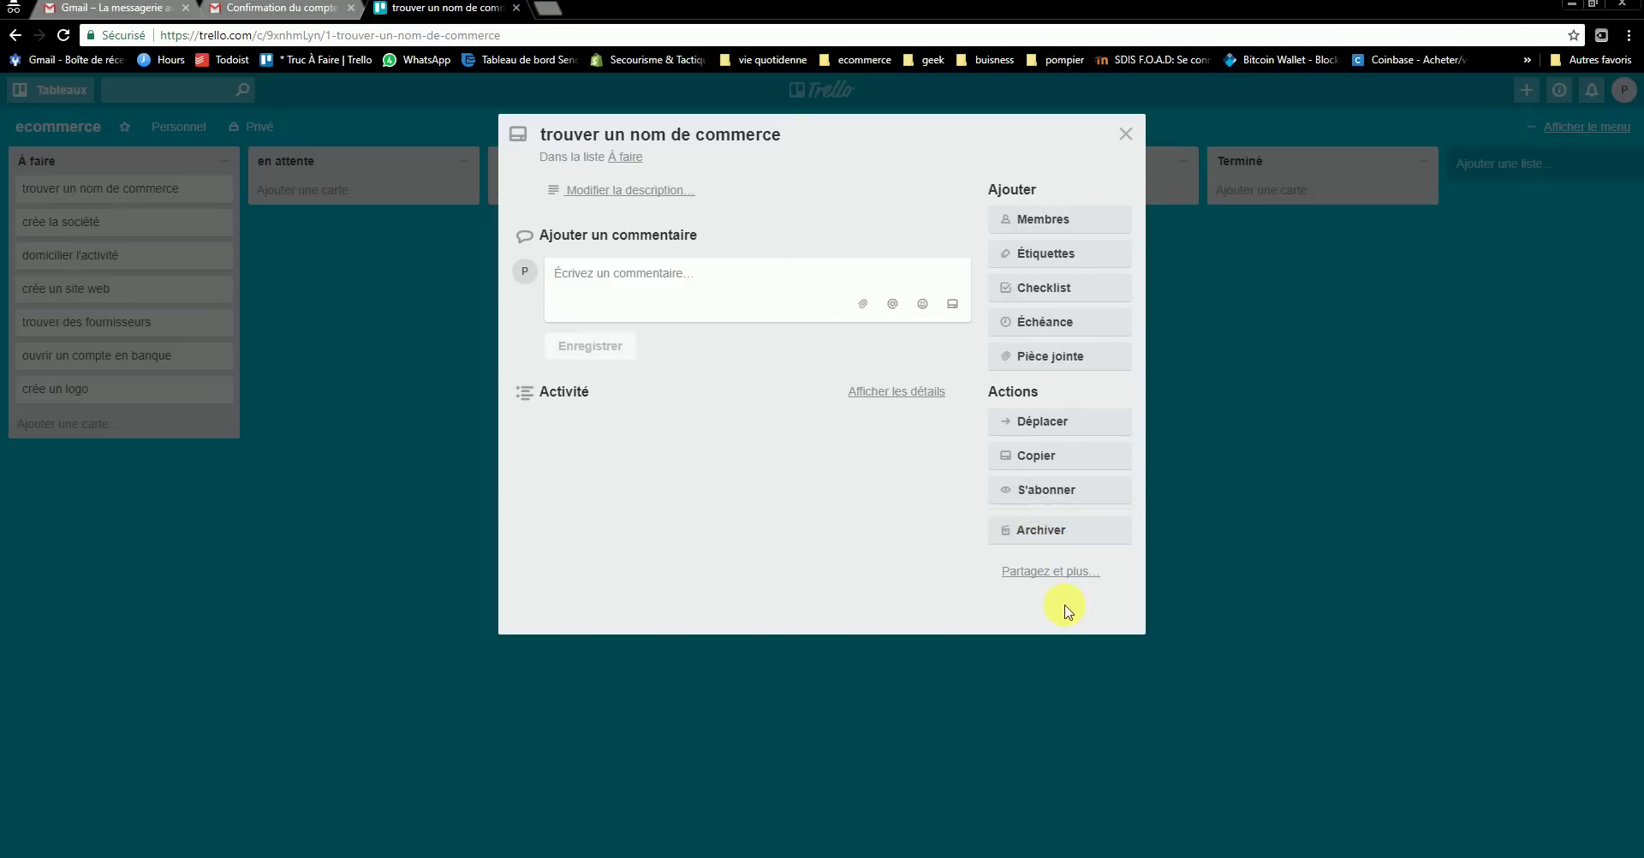
pyautogui.click(1063, 583)
pyautogui.hotkey('ctrl', 'c')
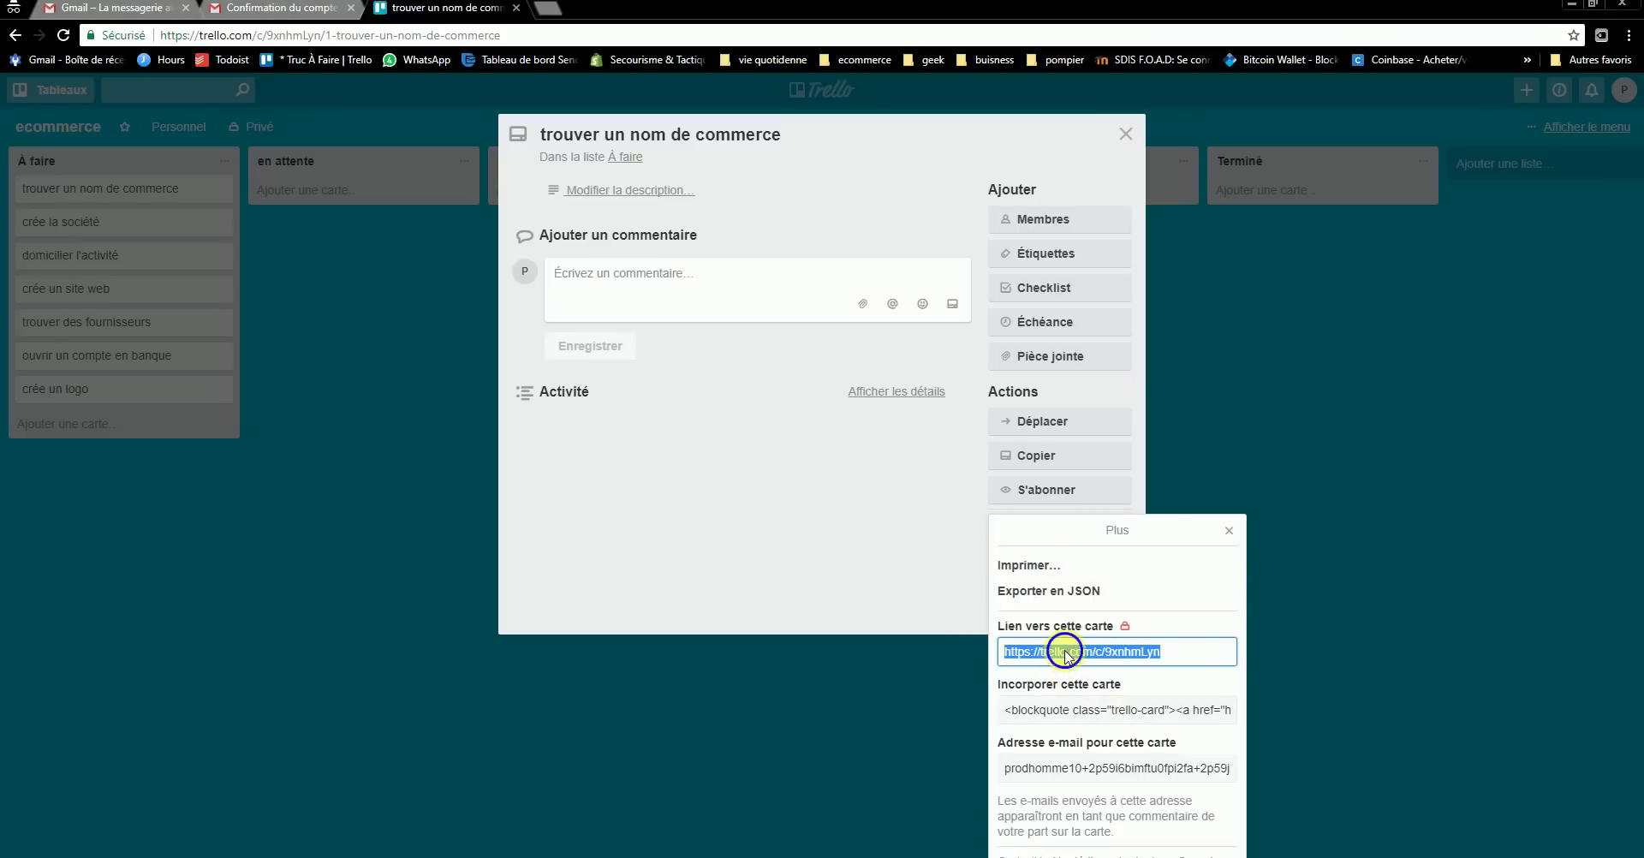
pyautogui.rightClick(1066, 653)
pyautogui.click(1099, 663)
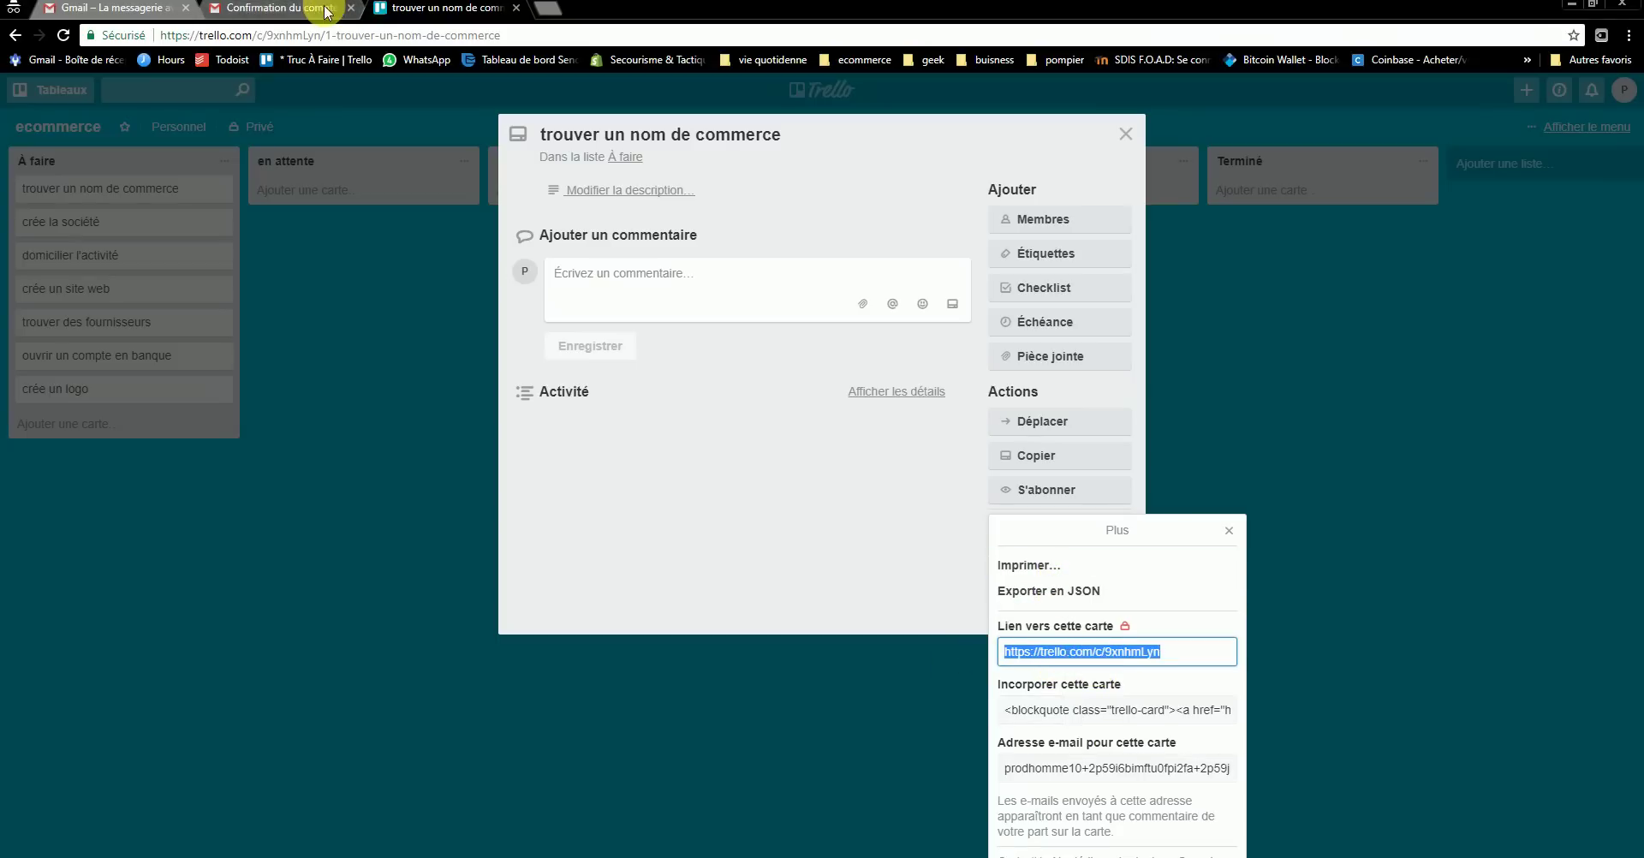
pyautogui.click(285, 15)
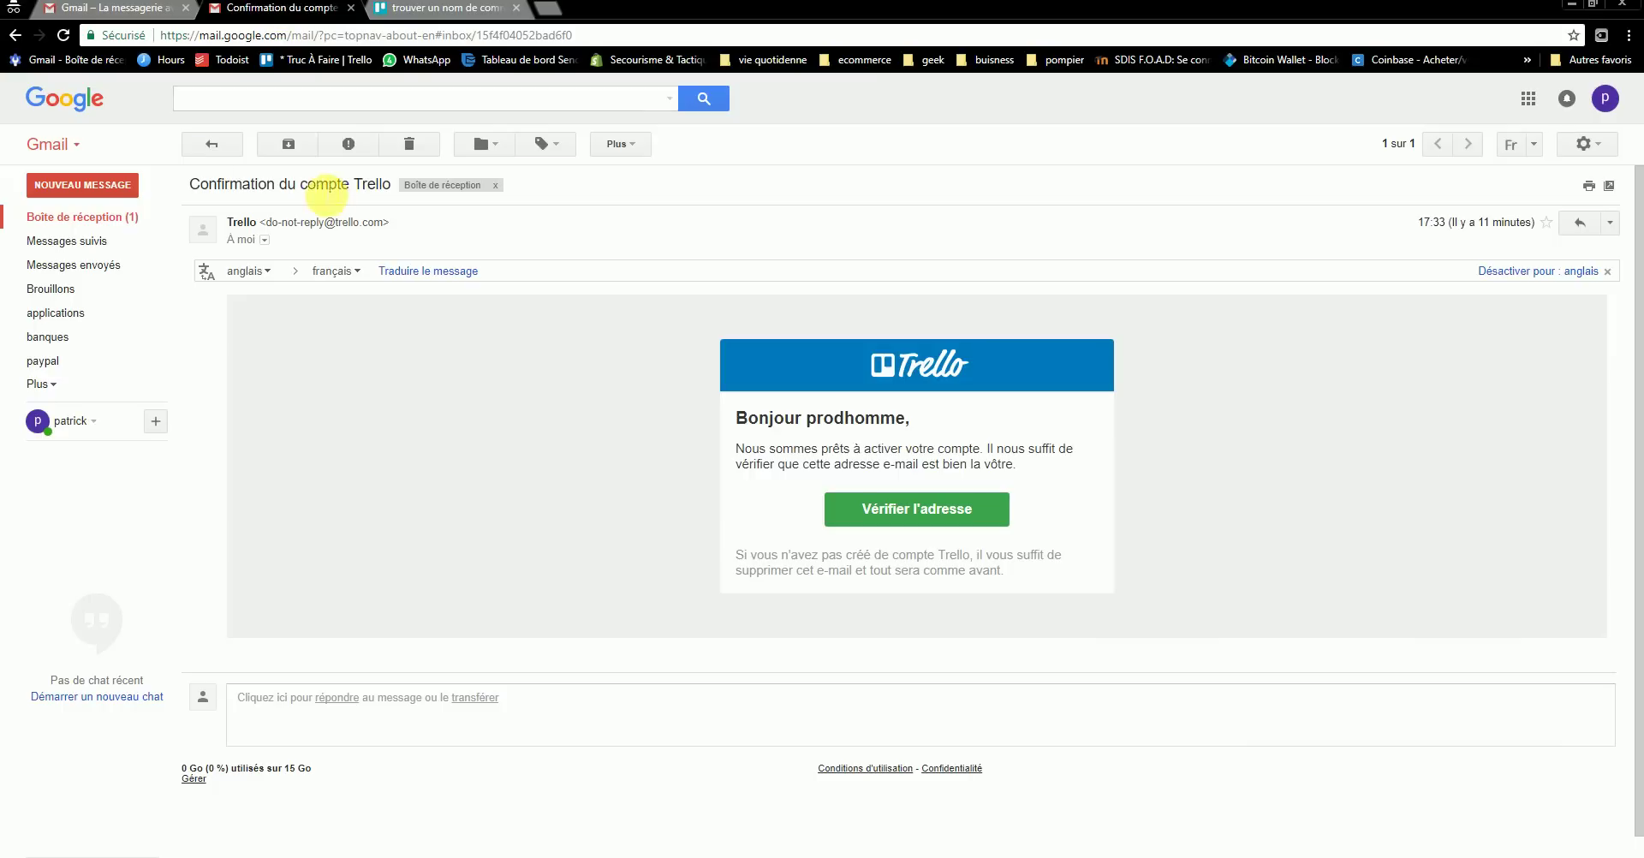
# - Send yourself an email titled 'partage' containing the pasted card link
pyautogui.click(90, 184)
pyautogui.click(1190, 553)
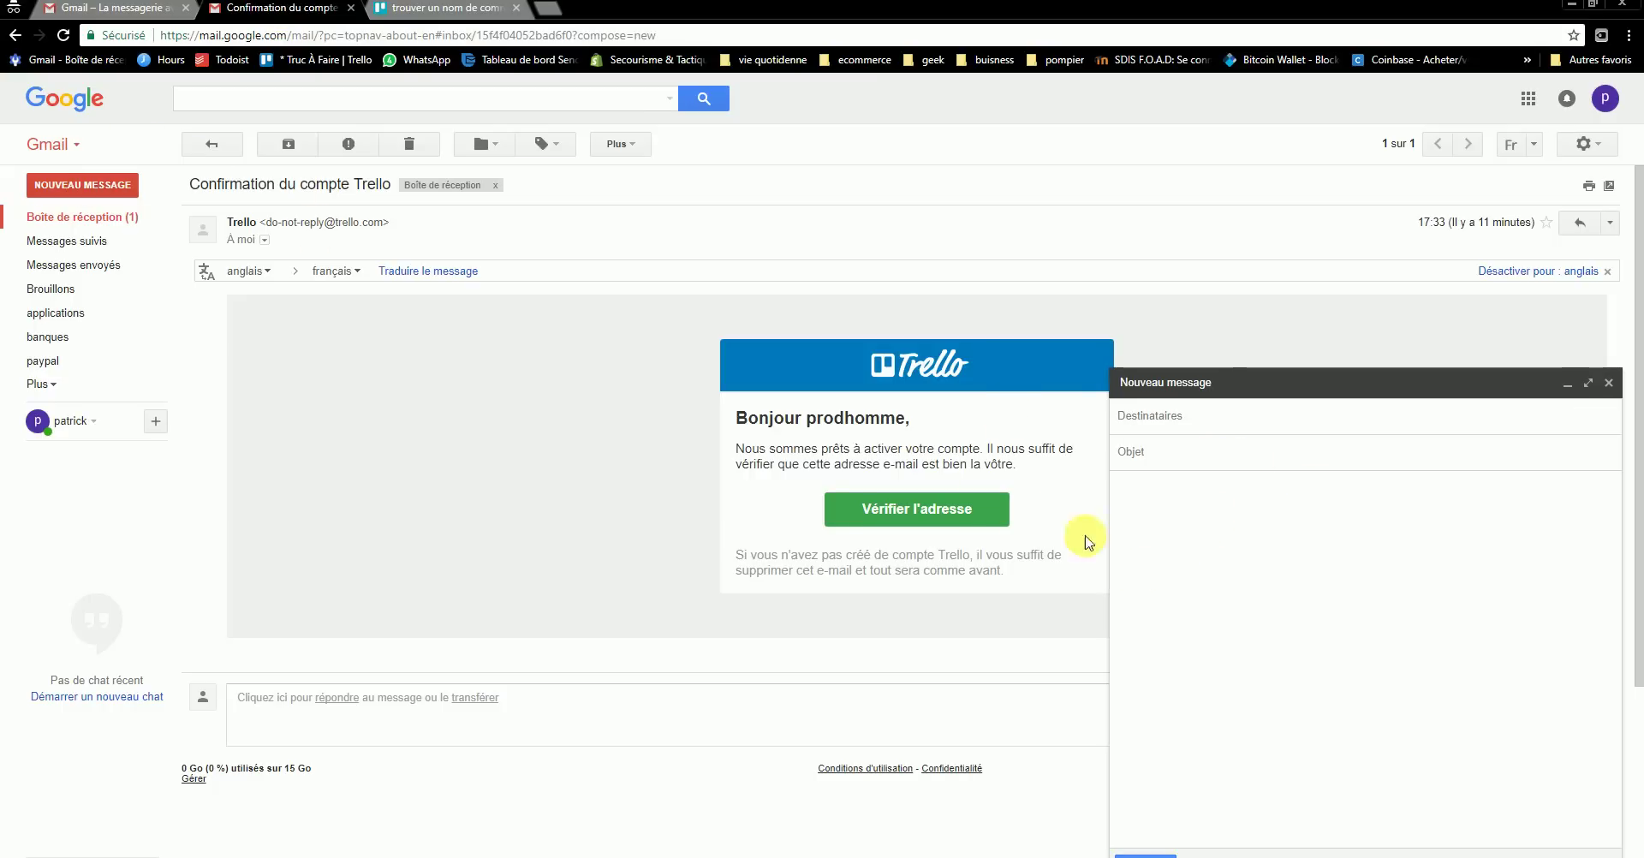
pyautogui.rightClick(1196, 557)
pyautogui.click(1265, 660)
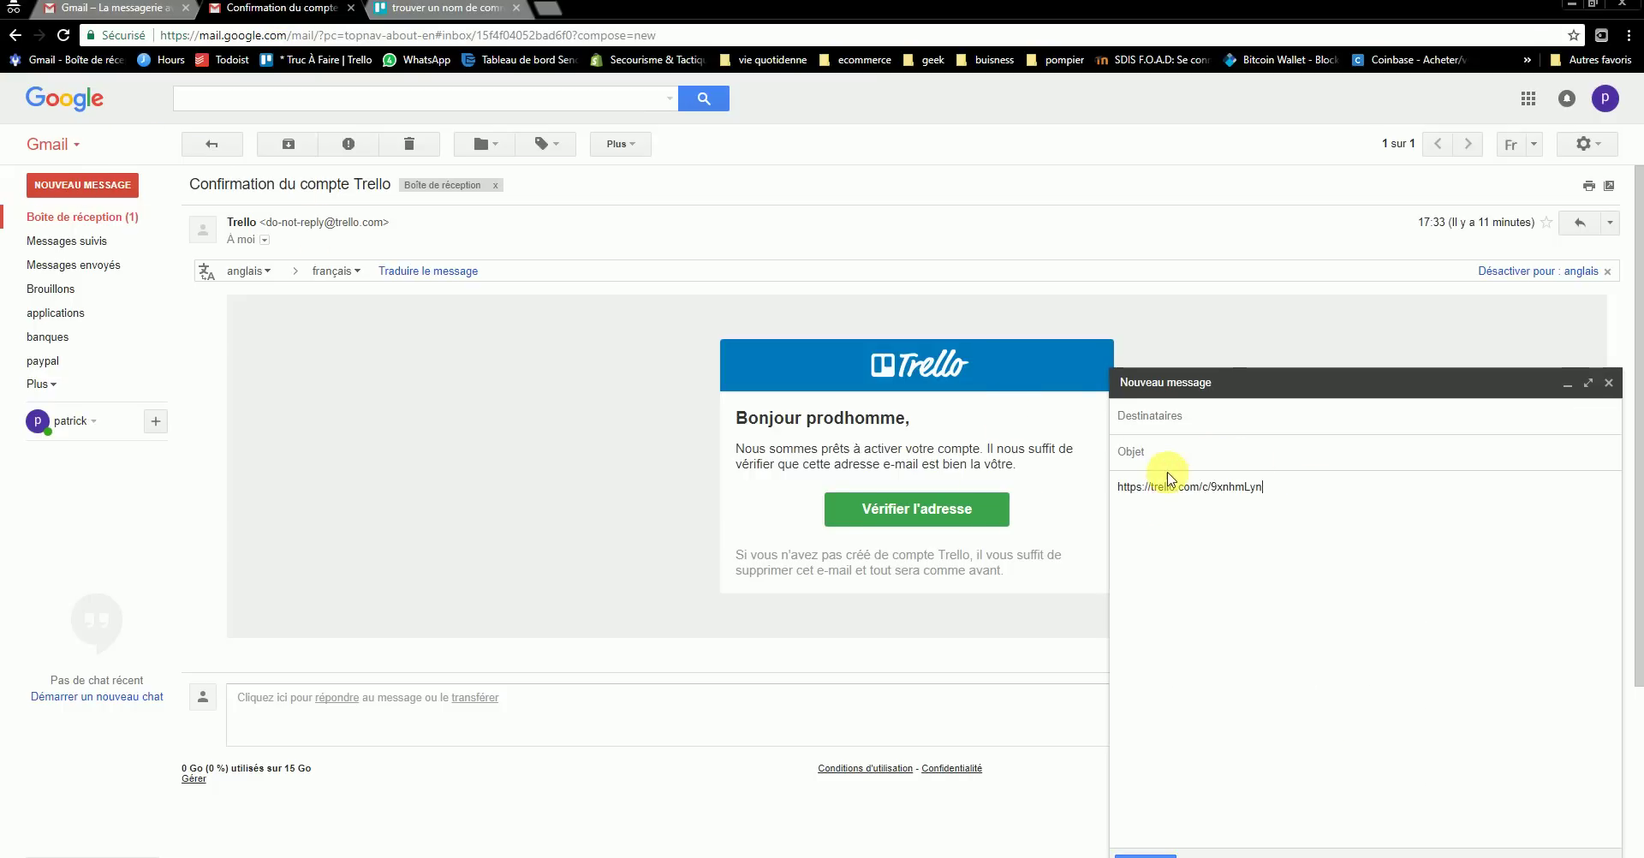
pyautogui.click(1175, 463)
pyautogui.write('pa')
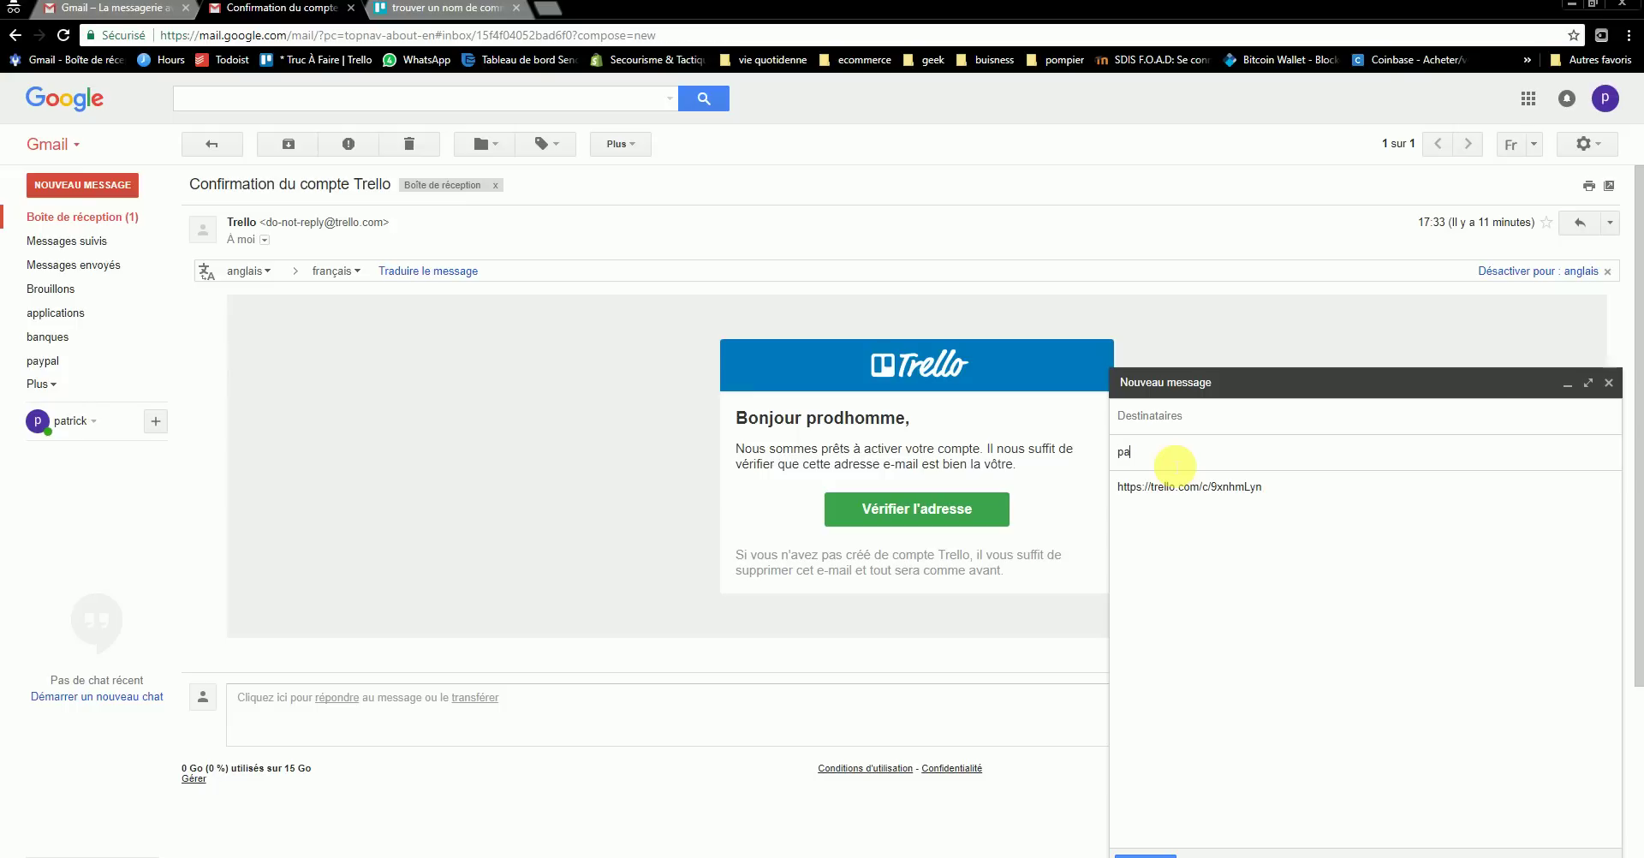
pyautogui.write('rtage')
pyautogui.click(1203, 420)
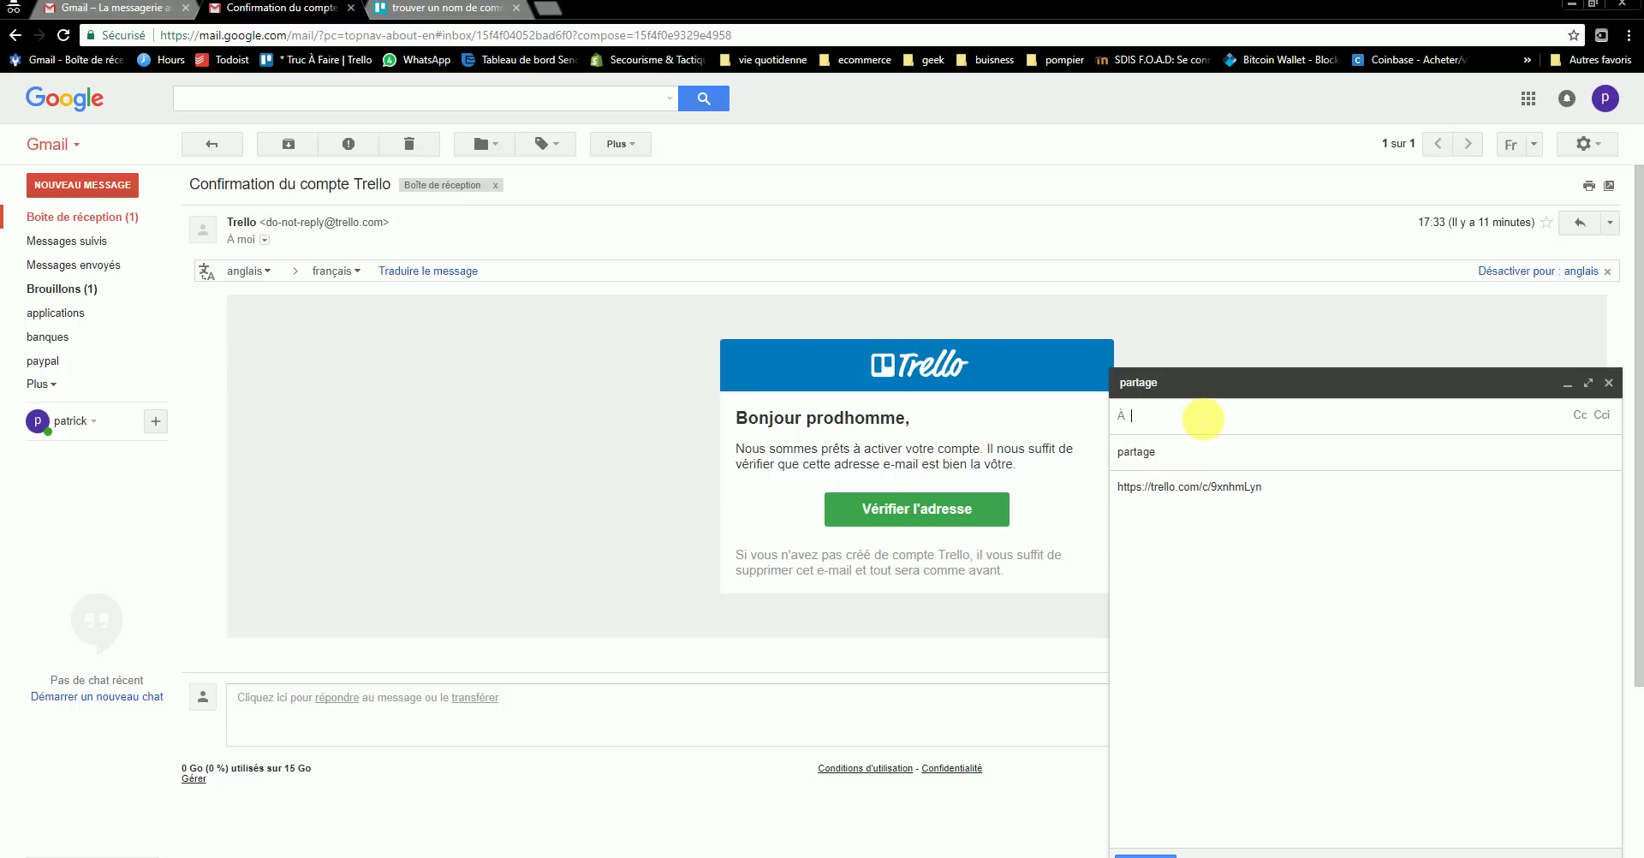
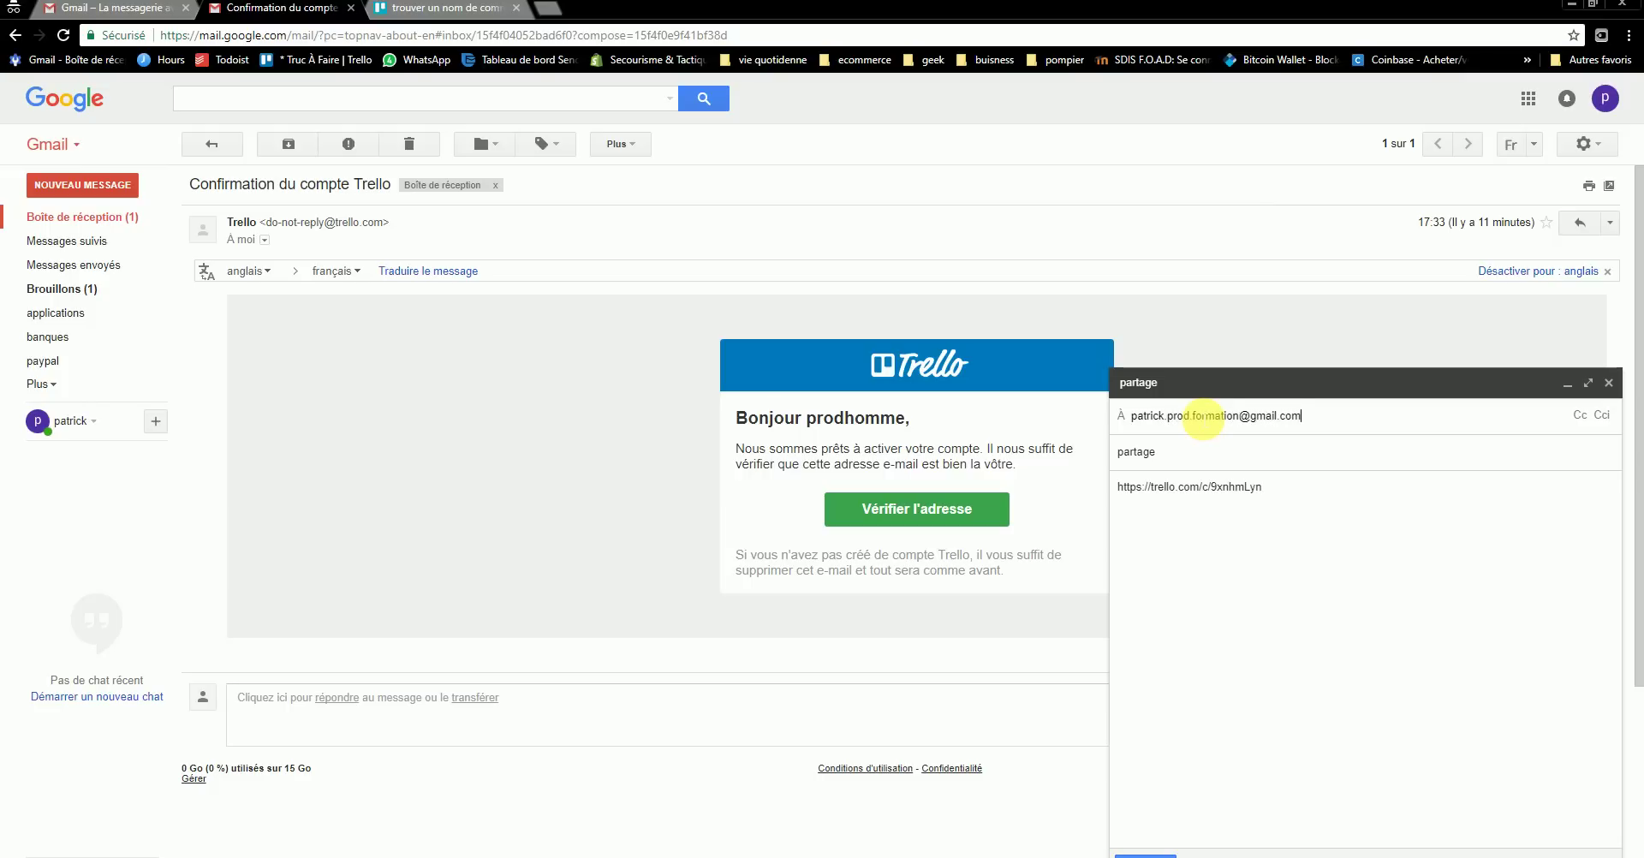
pyautogui.press('Return')
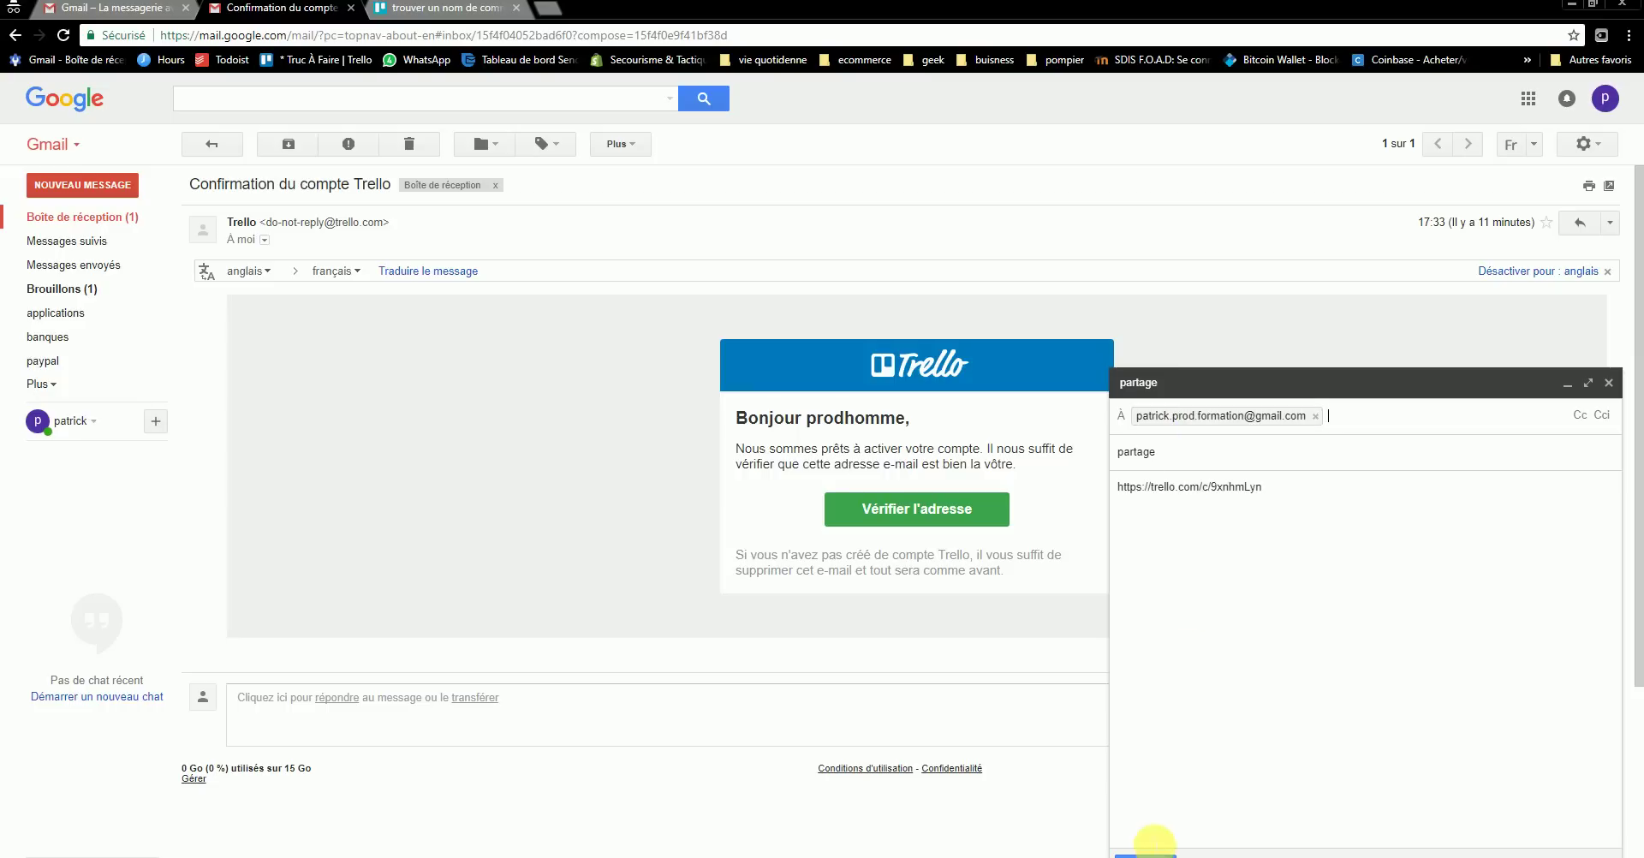
pyautogui.click(1145, 852)
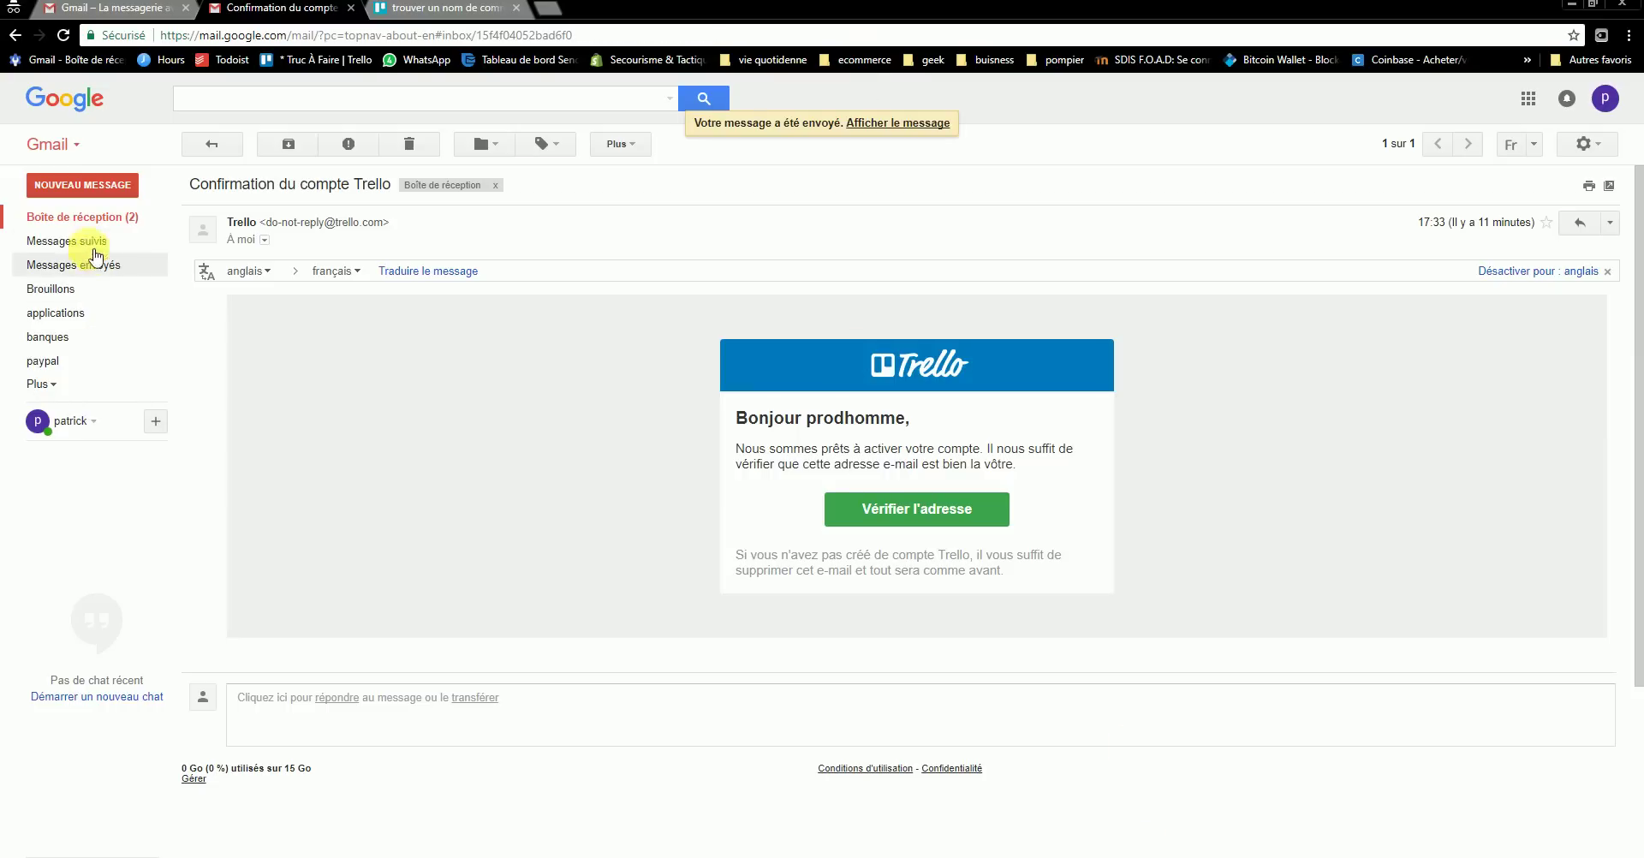
# - Open the received partage email in the inbox and follow its Trello card link
pyautogui.click(77, 219)
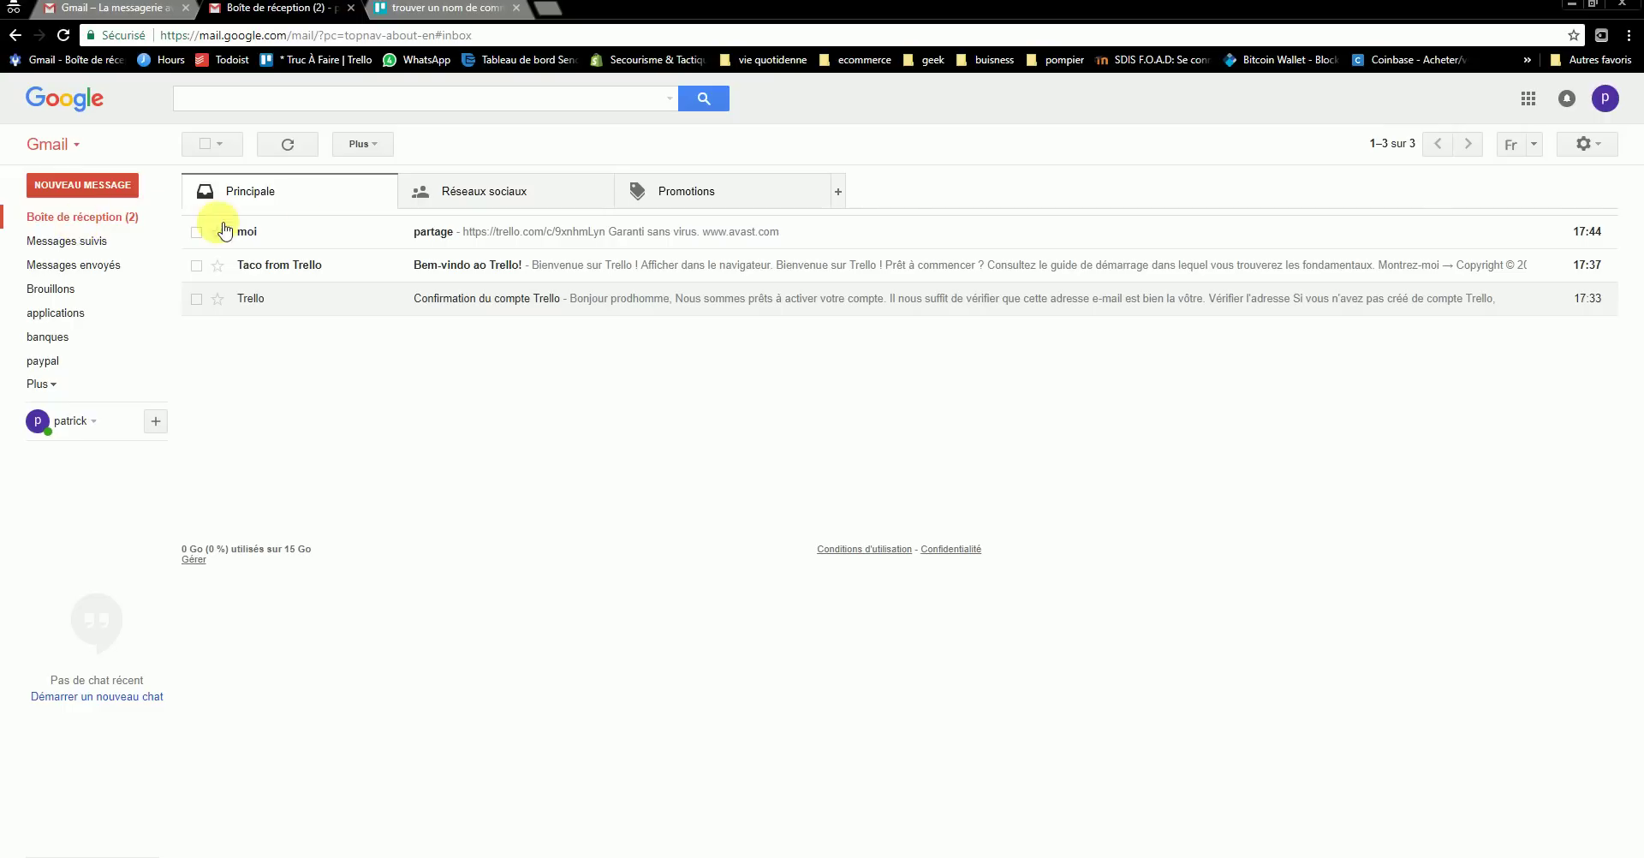
pyautogui.click(462, 242)
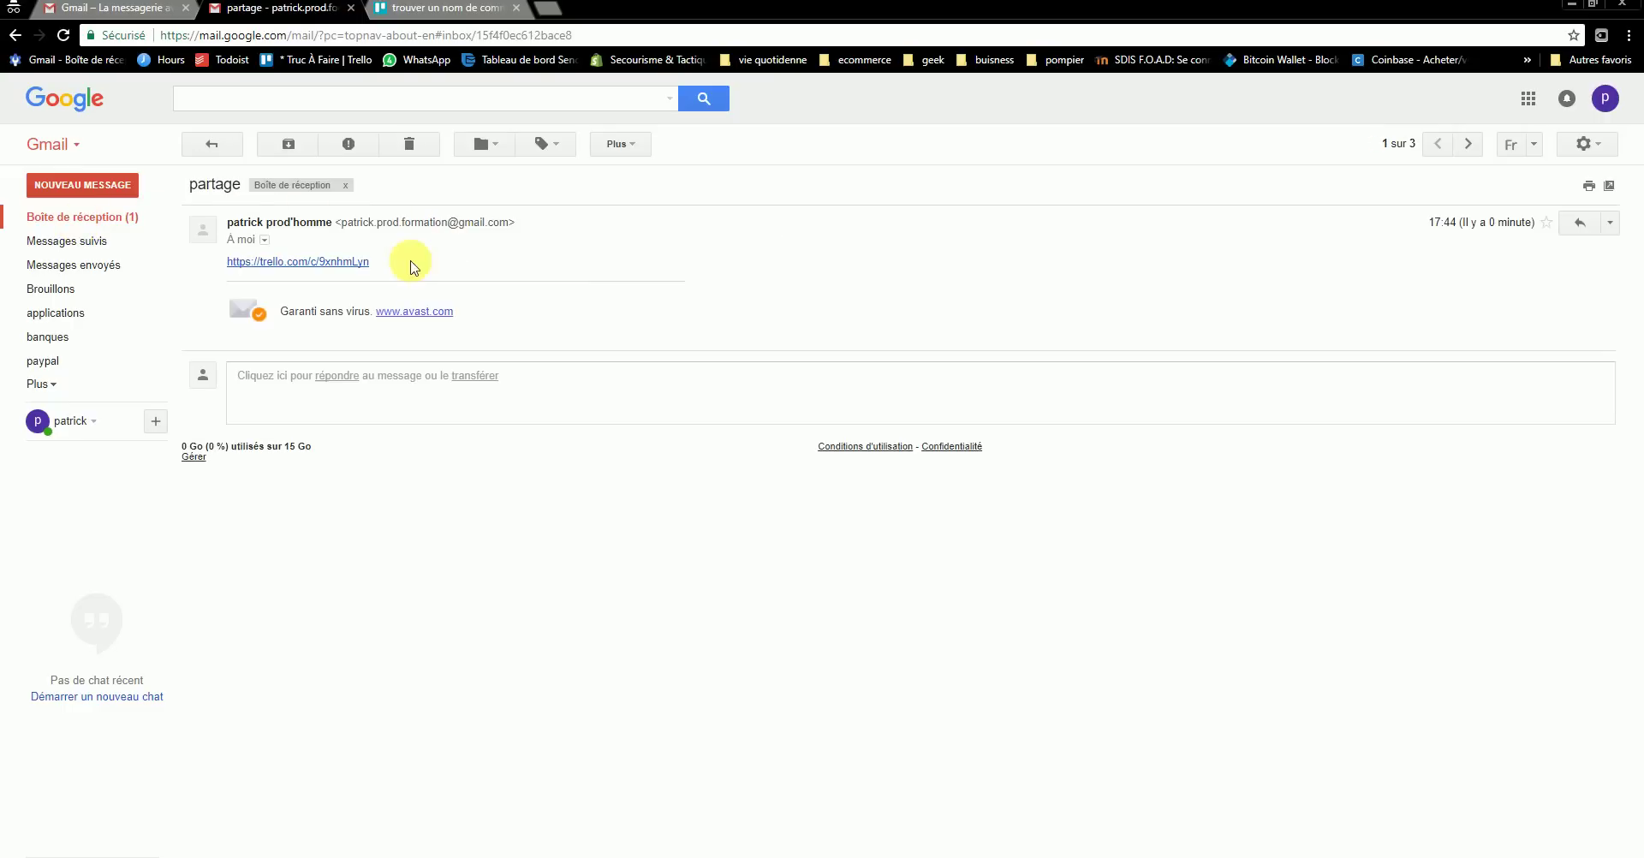
pyautogui.click(341, 262)
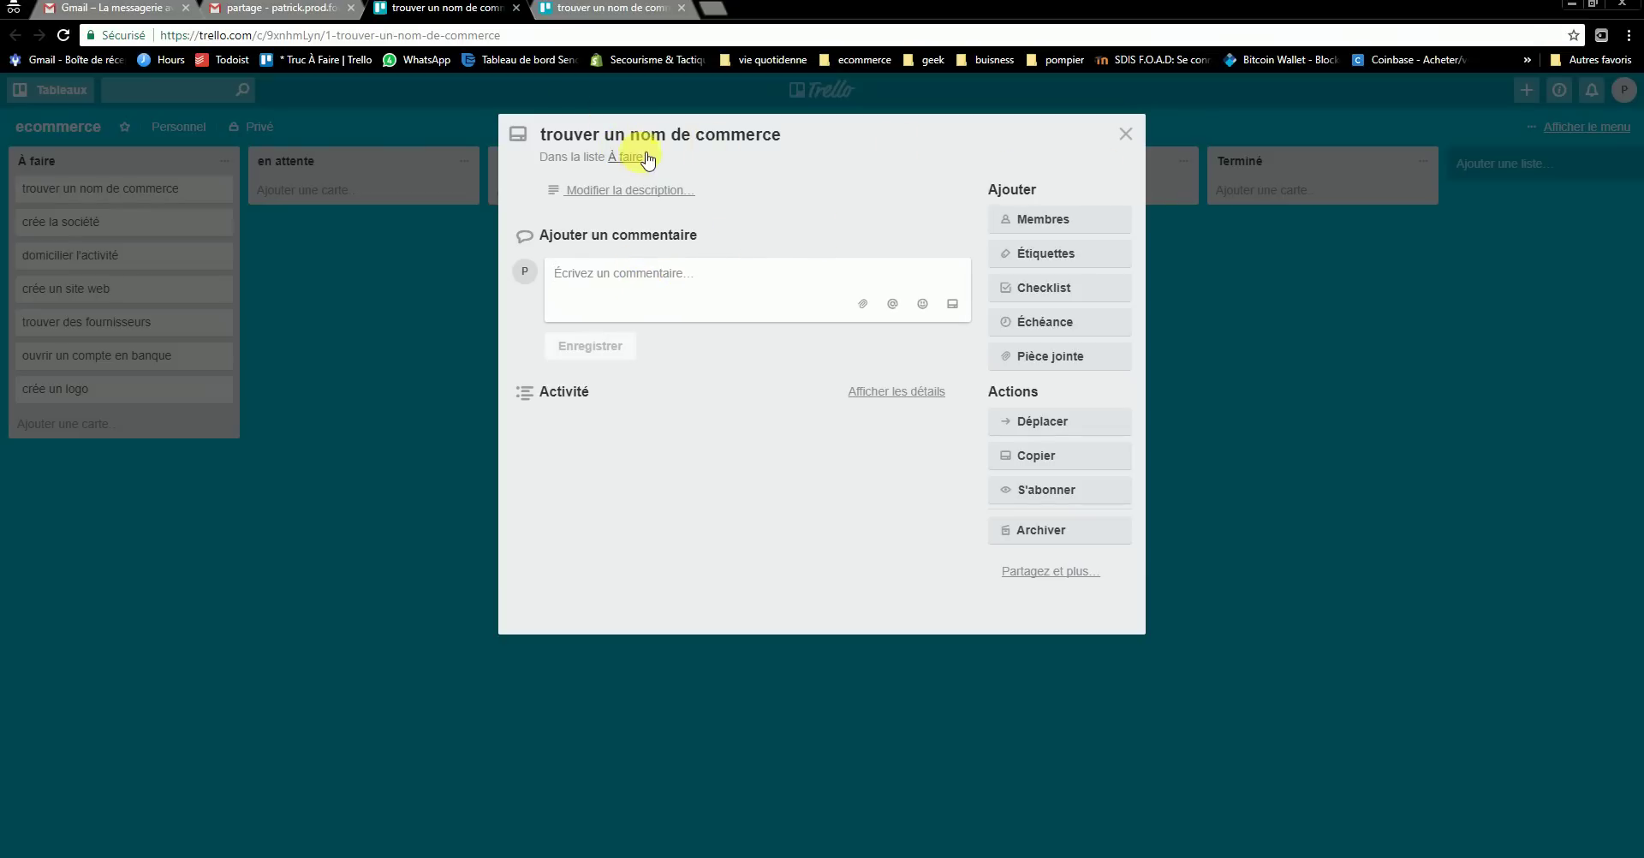
# - Dismiss the sharing popup, close the duplicate tab, and reopen trouver un nom de commerce
pyautogui.click(599, 9)
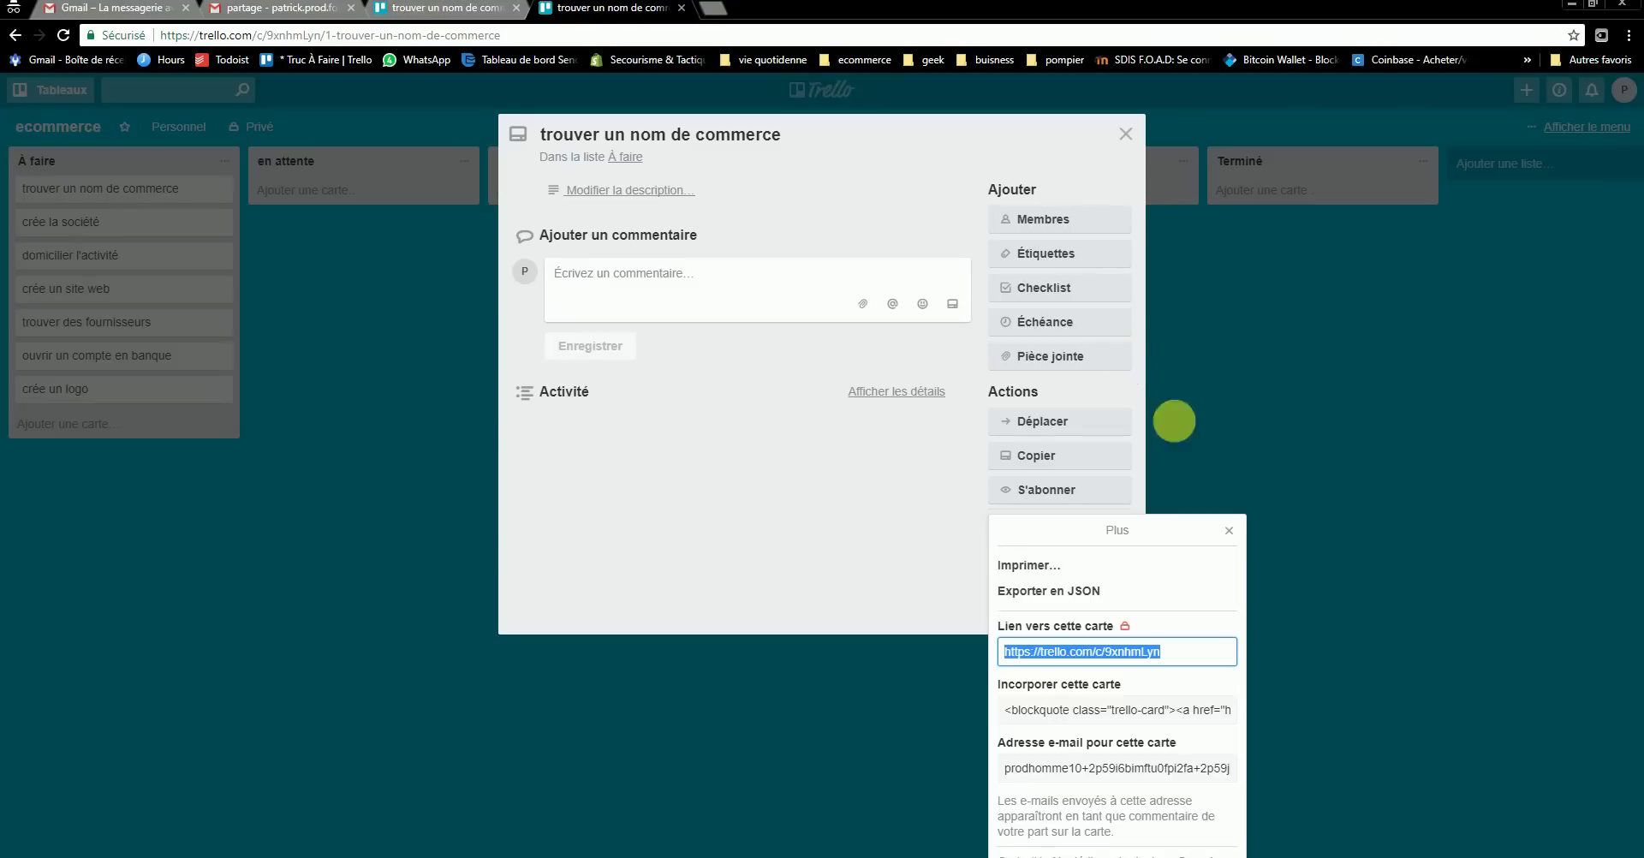
pyautogui.click(1229, 531)
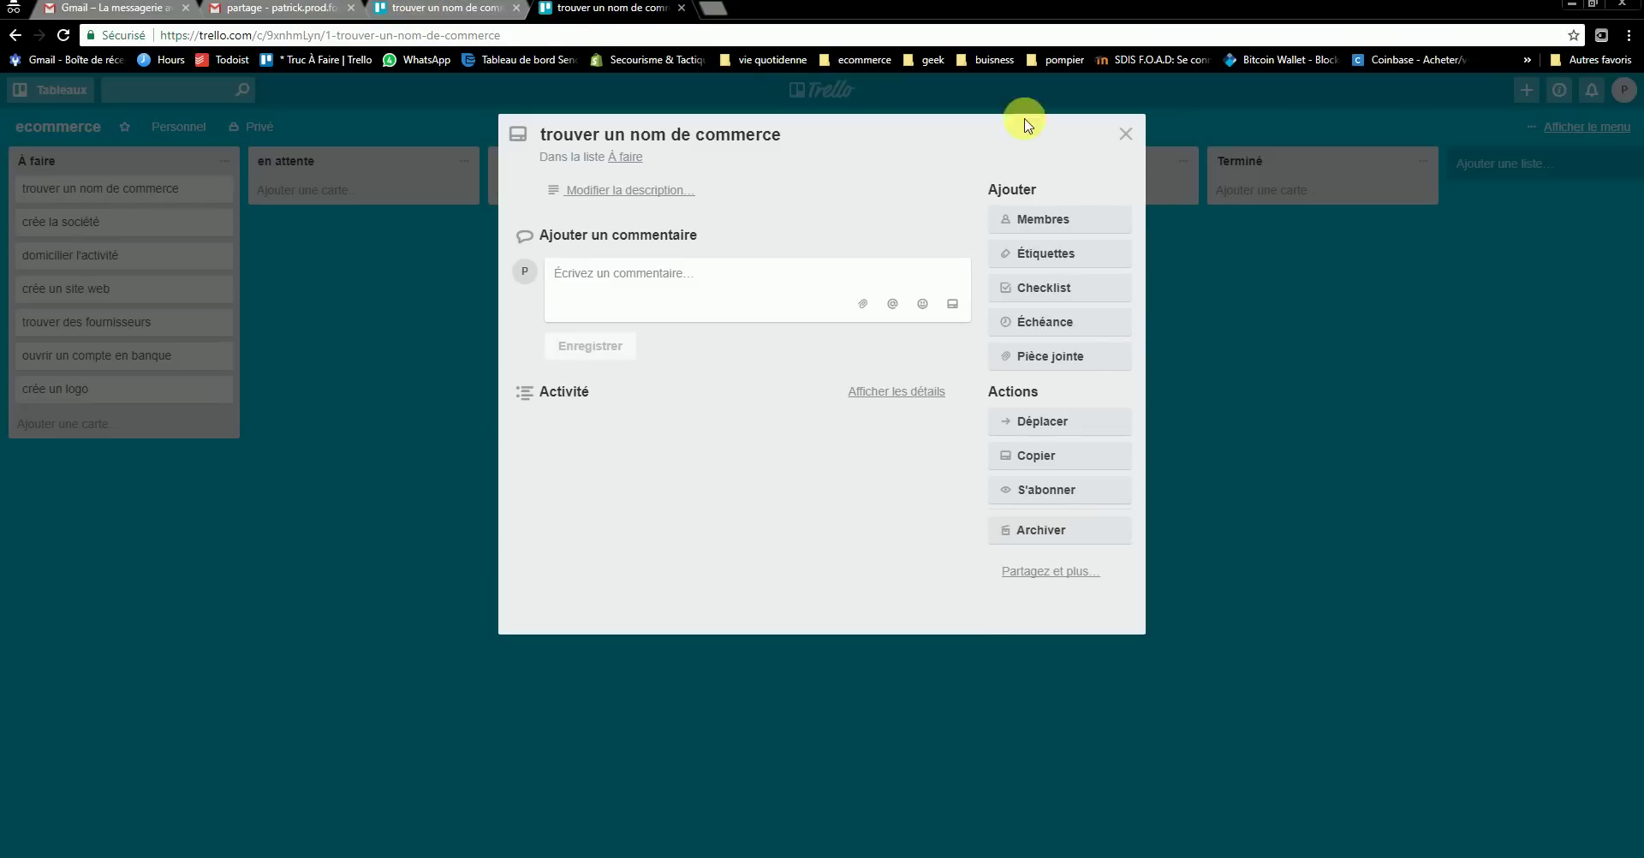
pyautogui.click(517, 11)
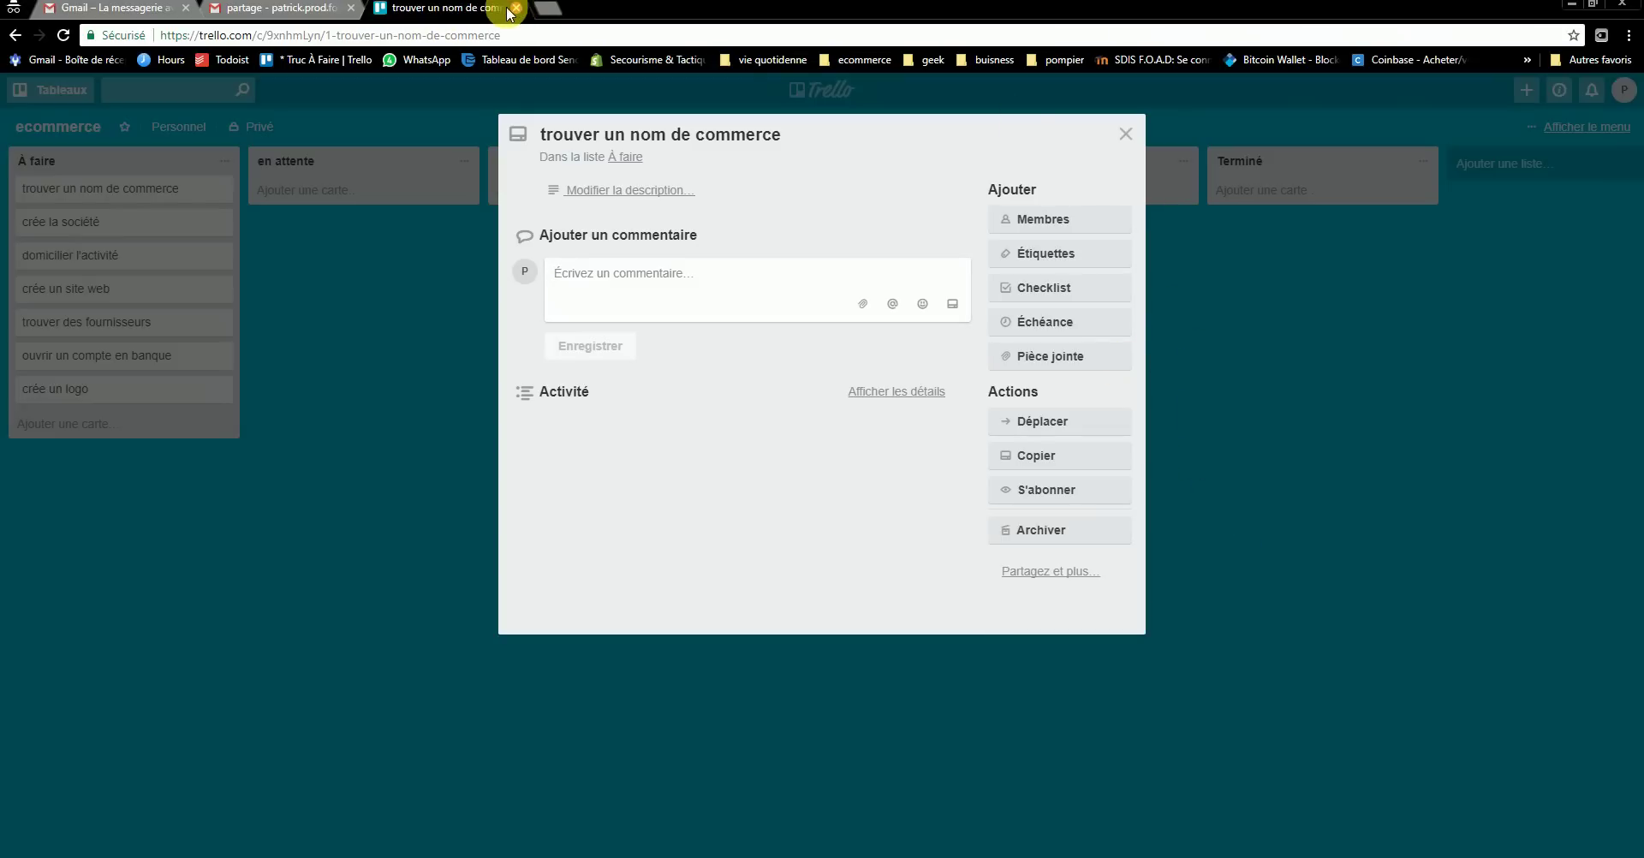
pyautogui.click(1124, 134)
pyautogui.click(95, 190)
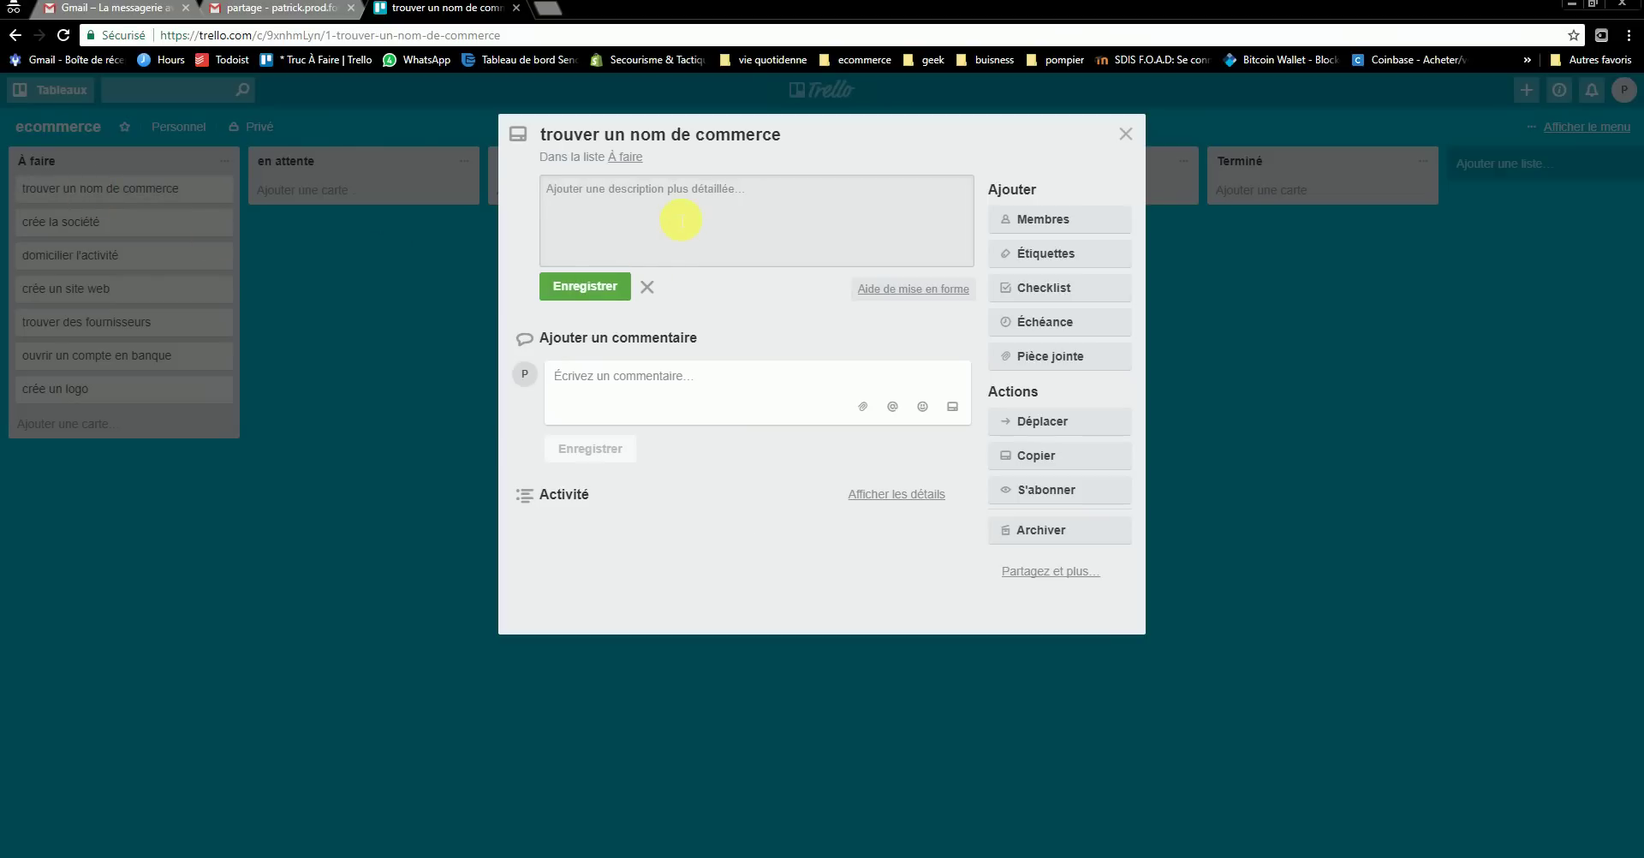
# - Add a checklist to the card with a first item, recherche web
pyautogui.click(1066, 294)
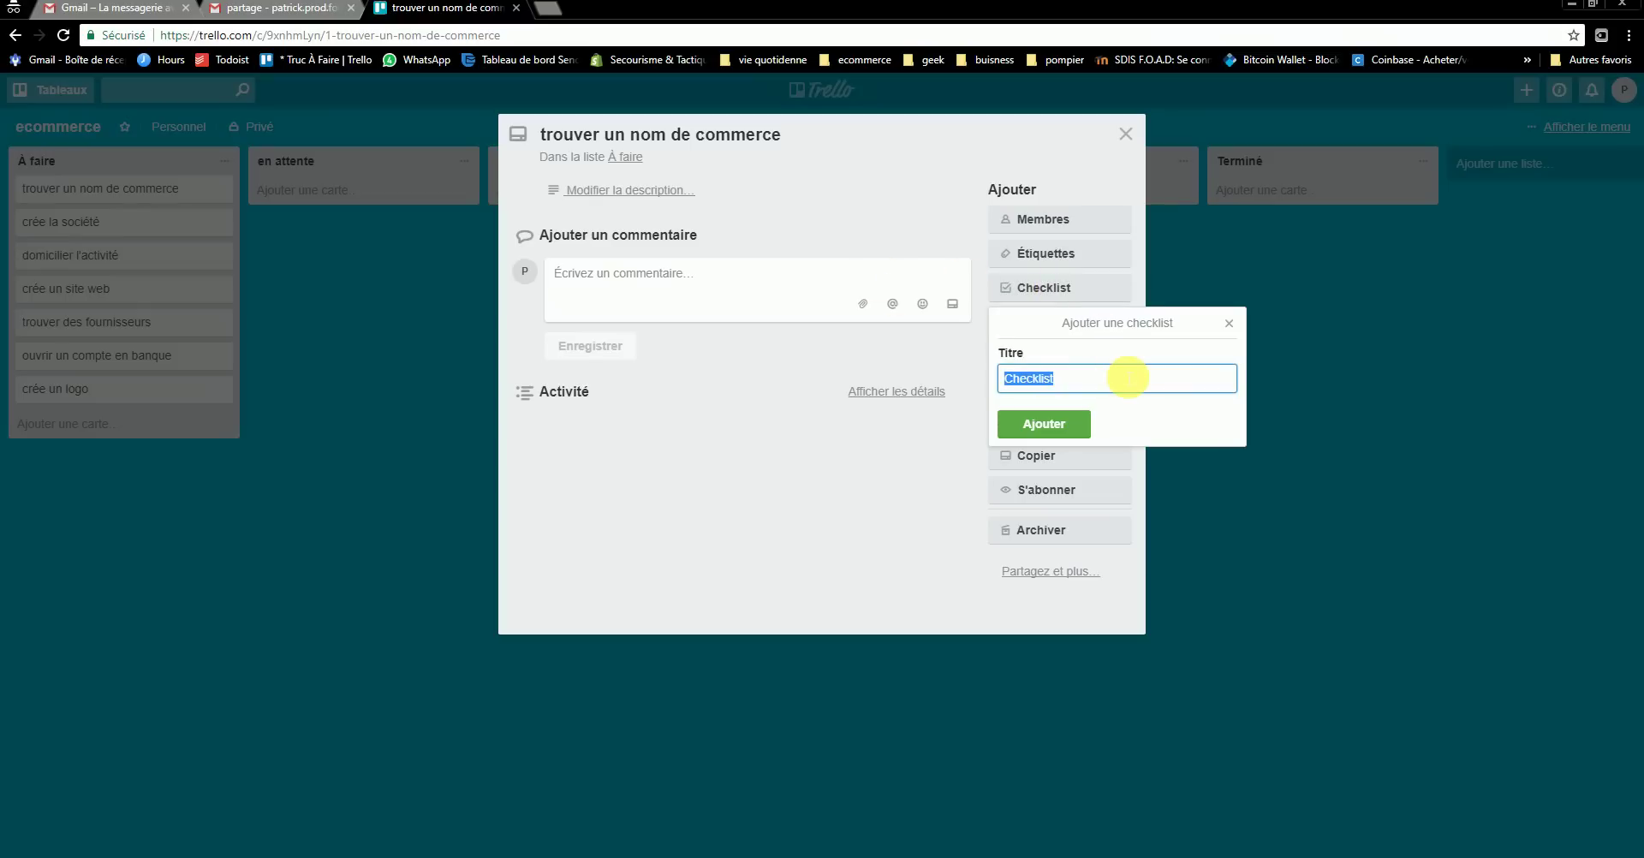
pyautogui.write('inpi')
pyautogui.press('Return')
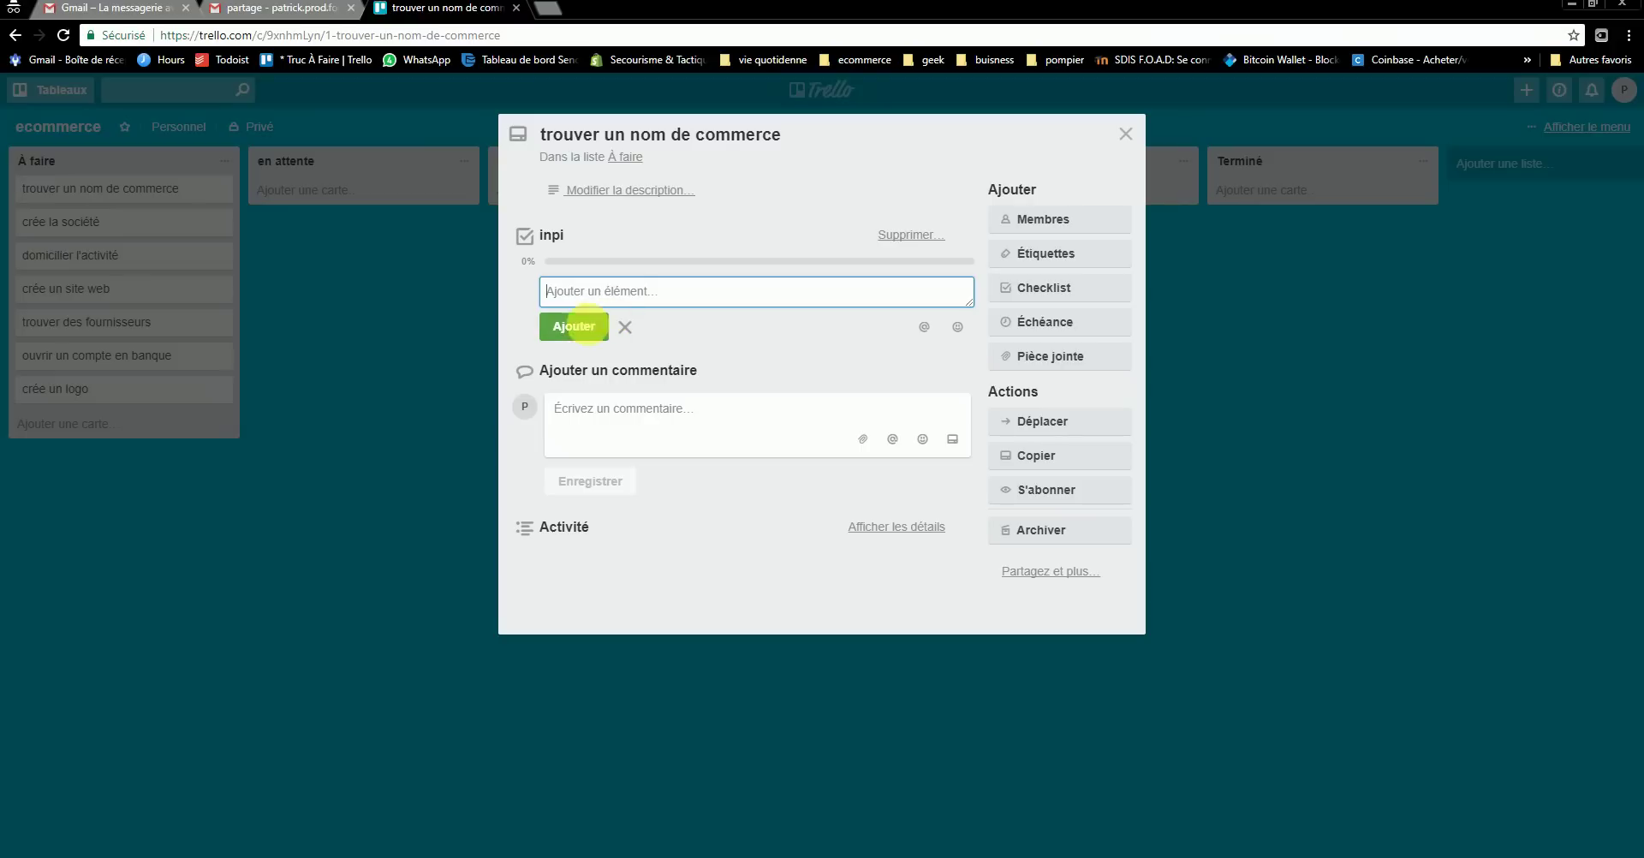
pyautogui.click(595, 300)
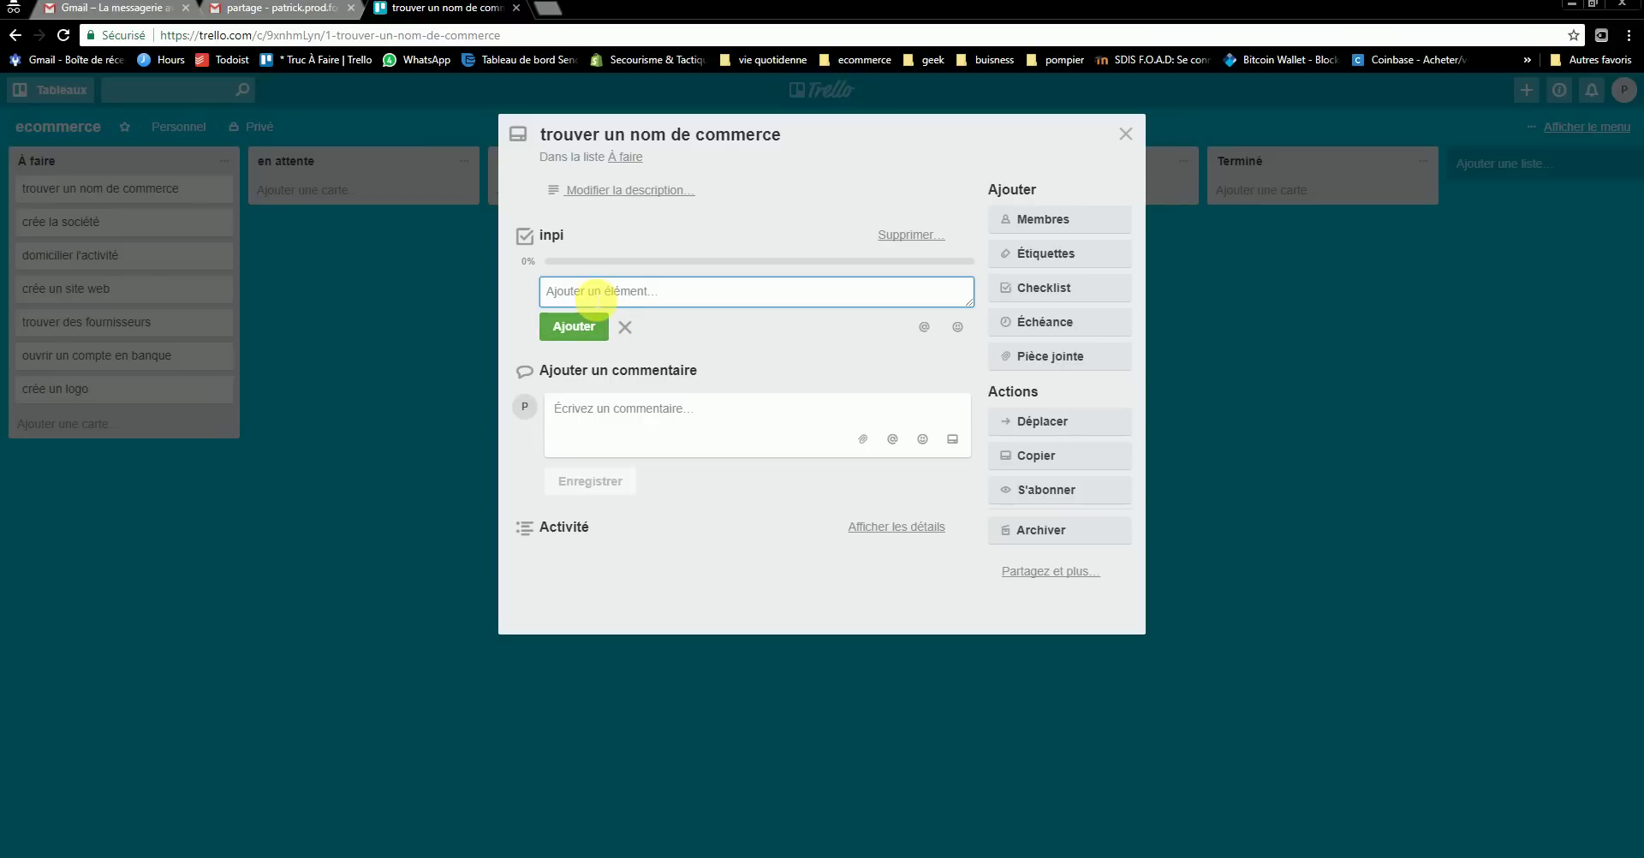
pyautogui.write('recherche web')
pyautogui.press('Return')
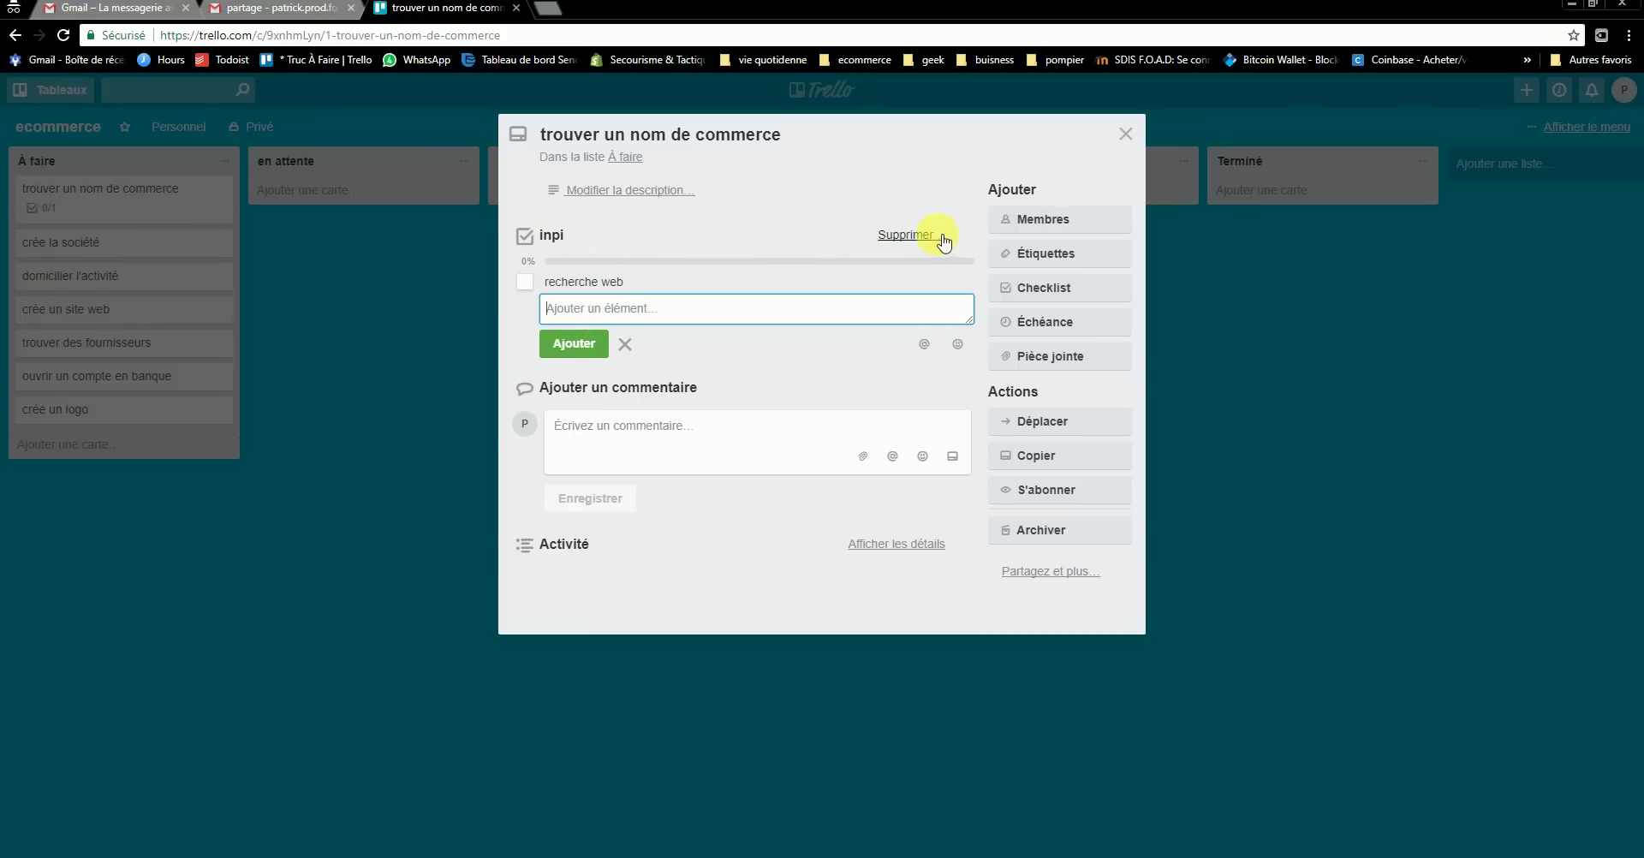
# - Rename the checklist 'kiste taches a faire pour trouver le nom' and add items inpi and etc
pyautogui.click(561, 240)
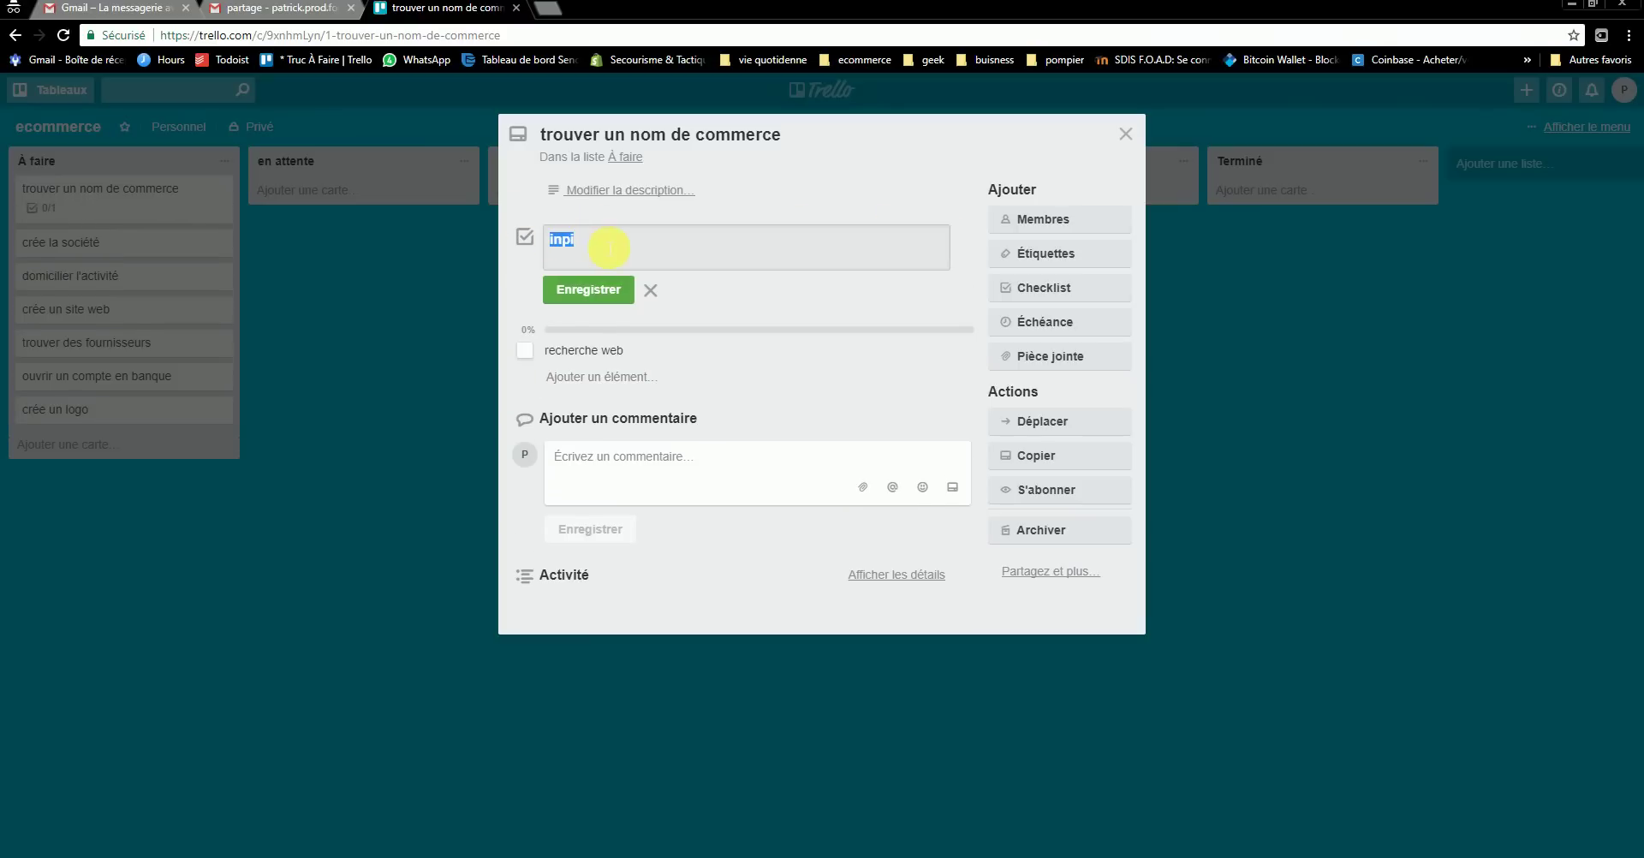
pyautogui.moveTo(603, 248); pyautogui.dragTo(503, 251)
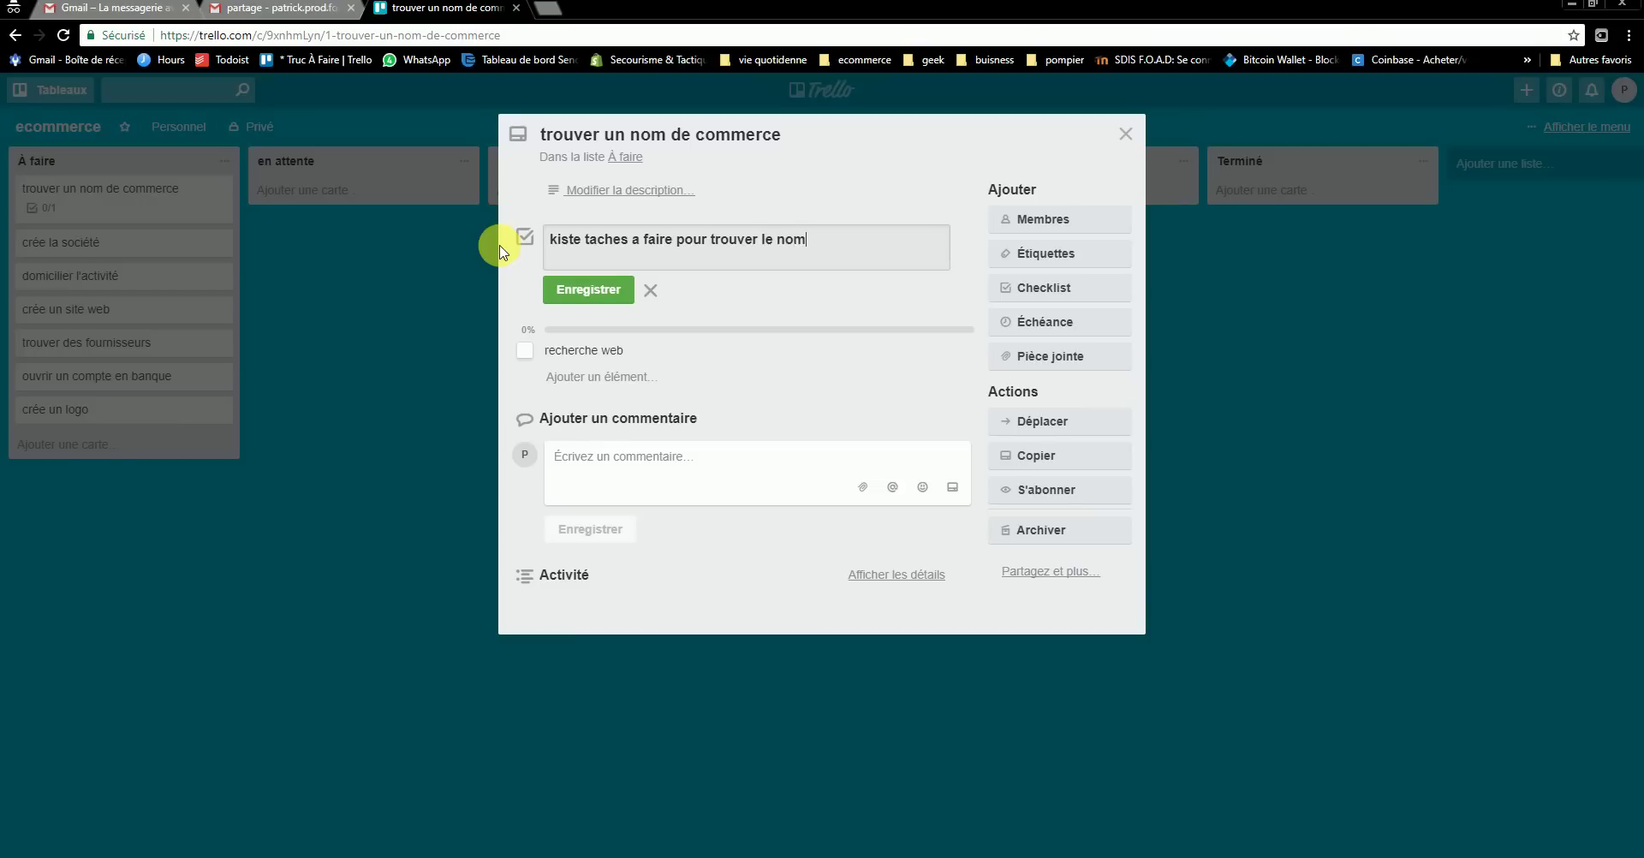
pyautogui.press('Return')
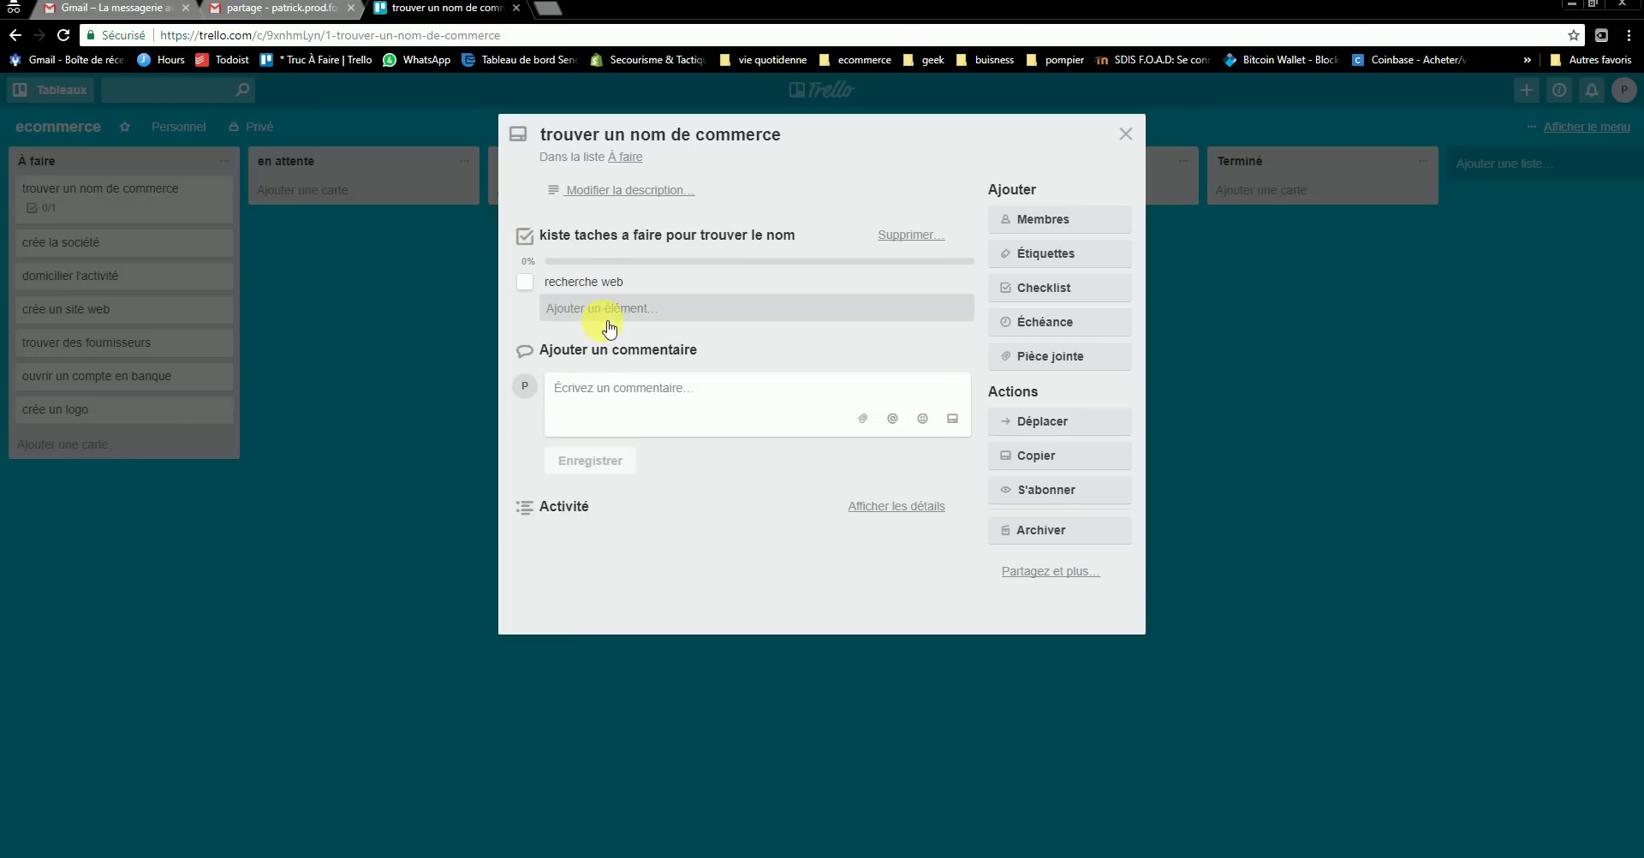
pyautogui.click(606, 312)
pyautogui.write('l')
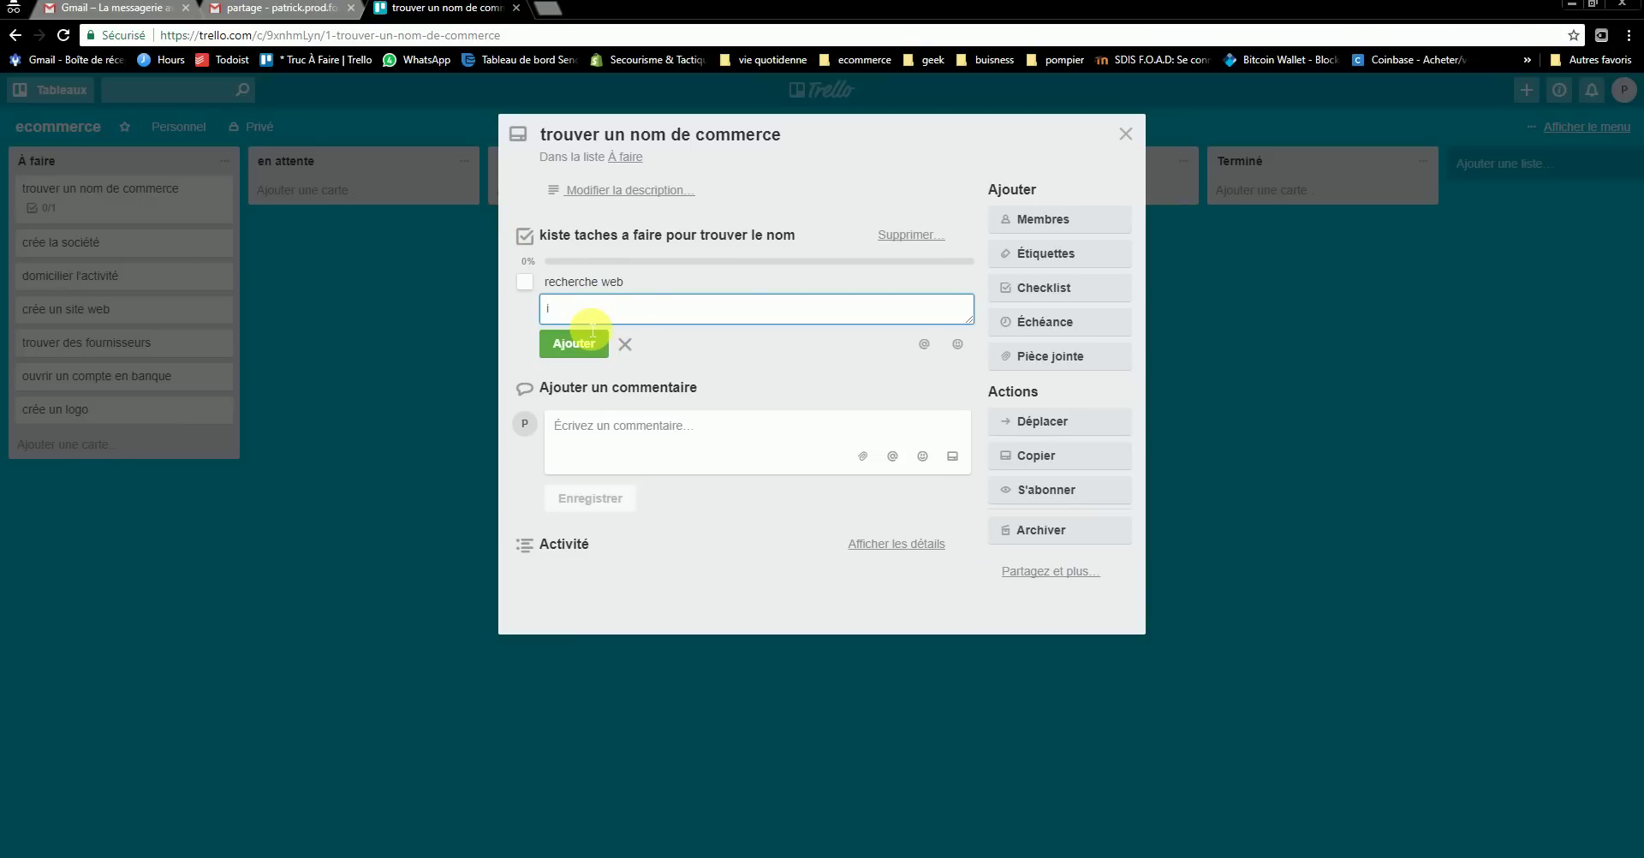
pyautogui.write('npi')
pyautogui.press('Return')
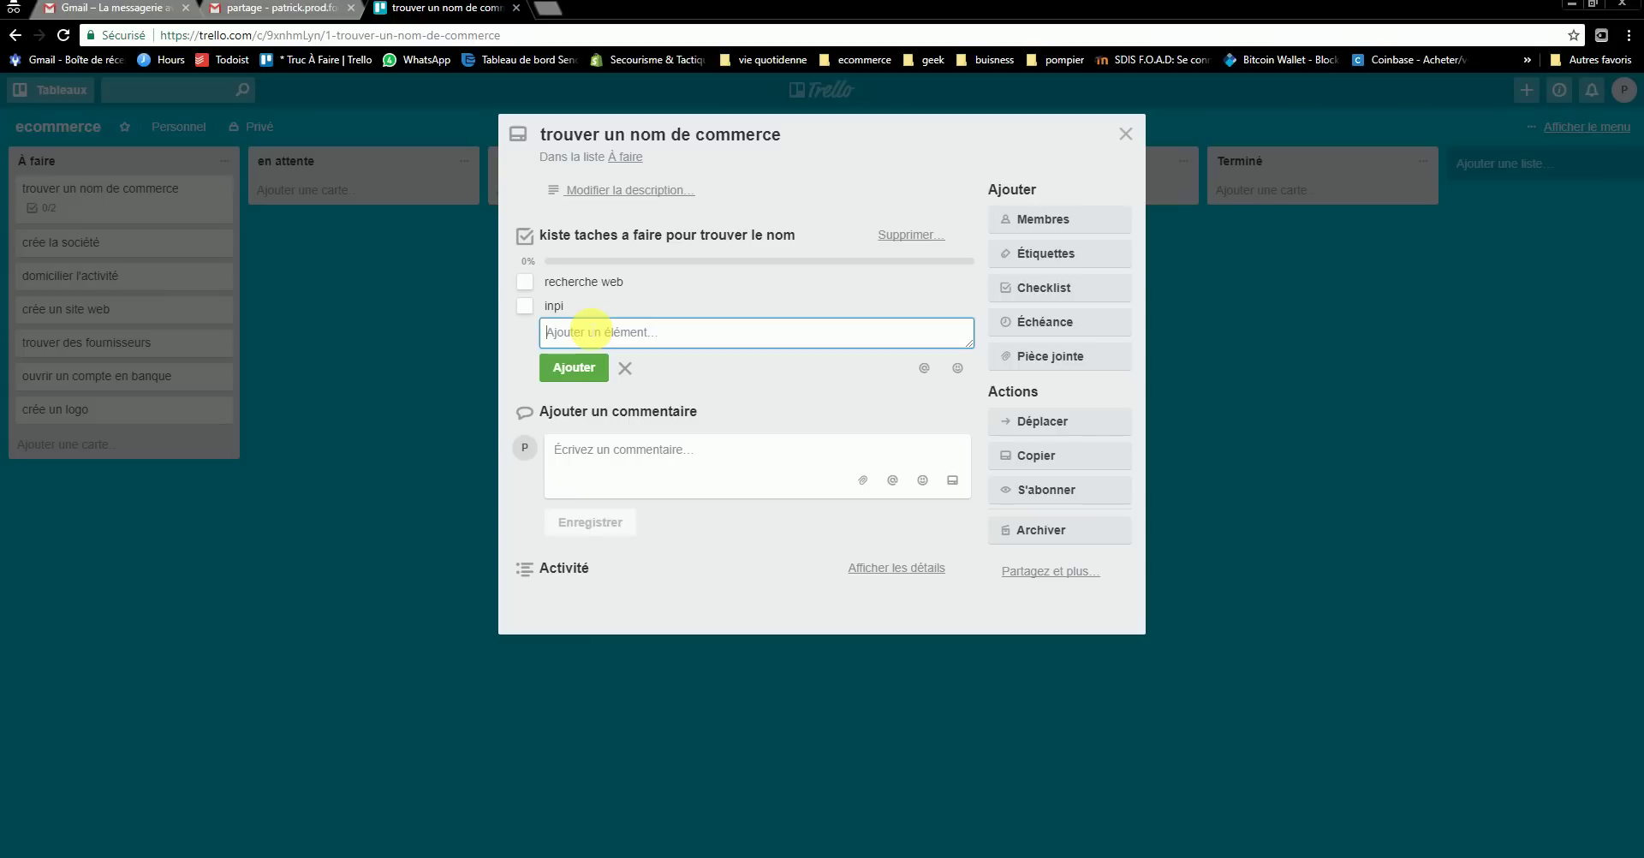
pyautogui.write('etc')
pyautogui.press('Return')
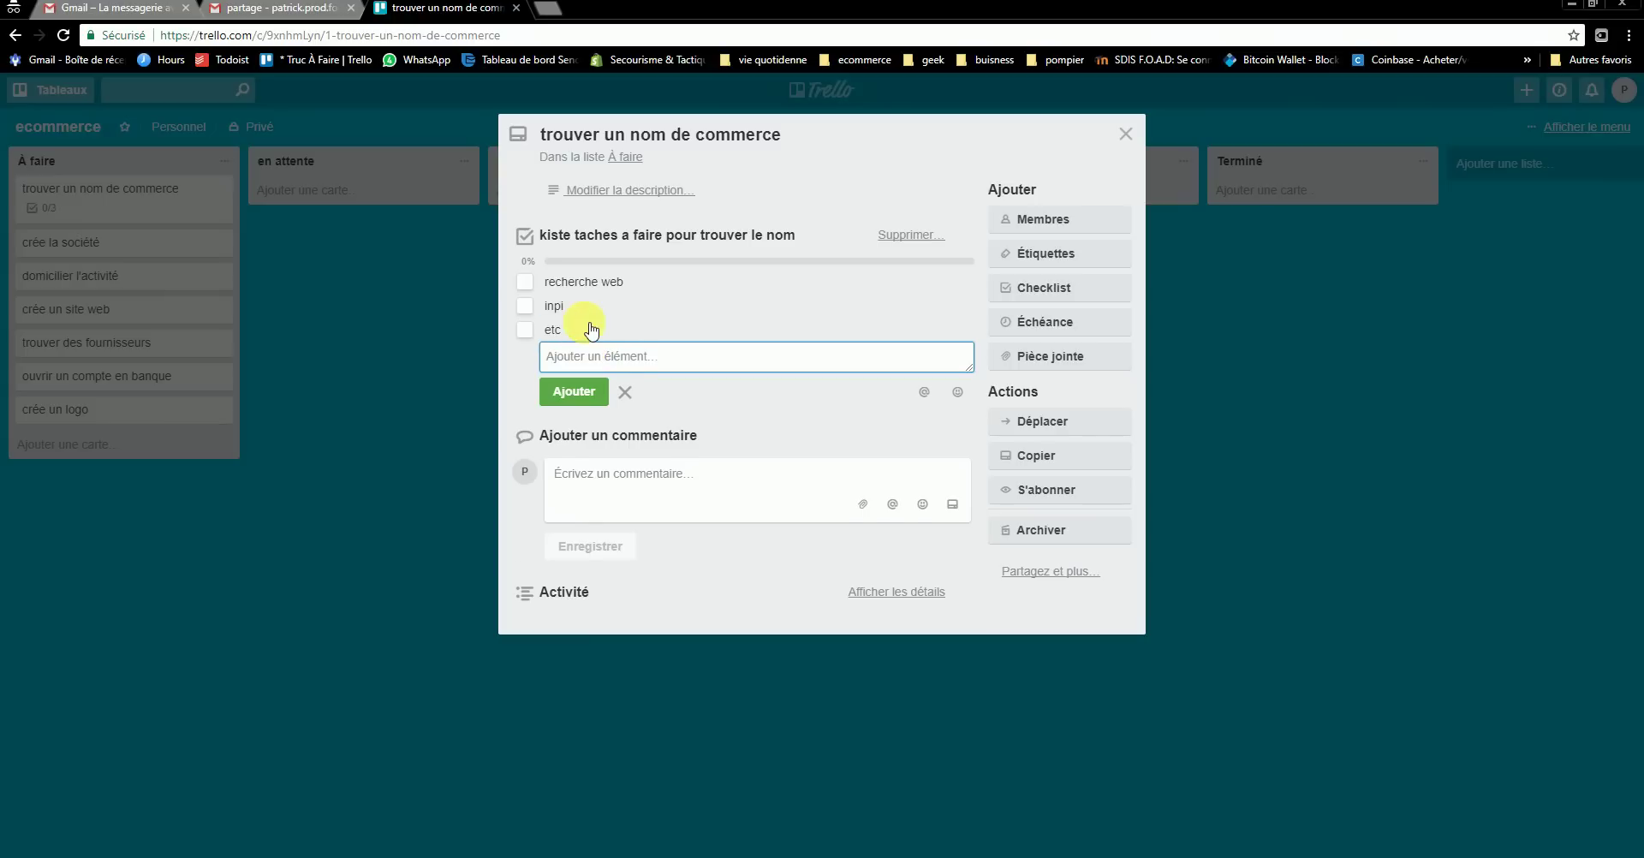
pyautogui.moveTo(591, 328); pyautogui.dragTo(551, 295)
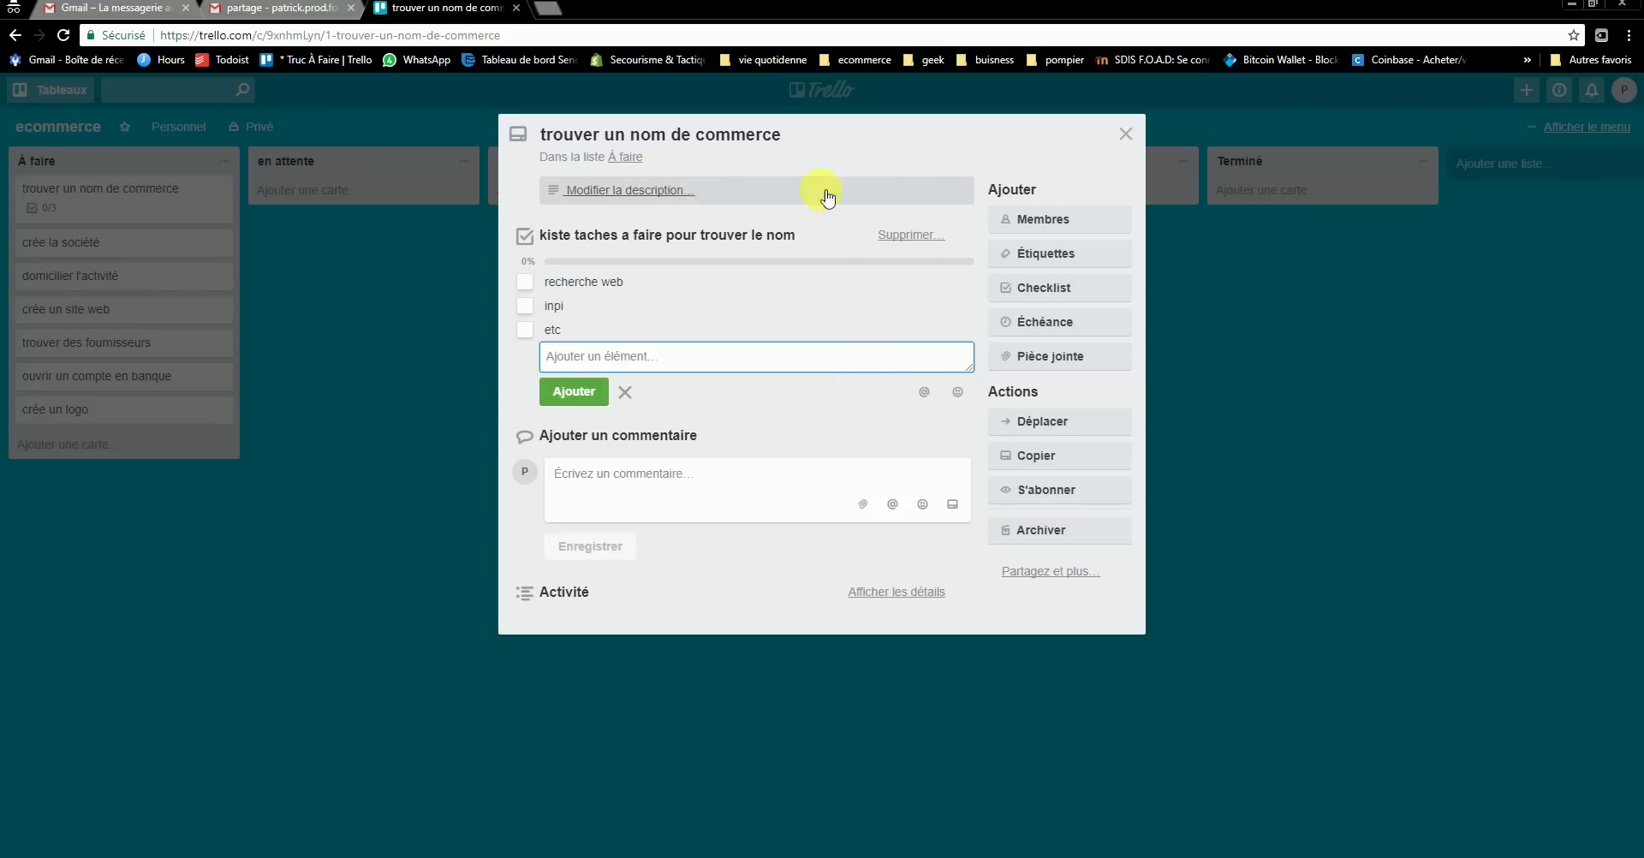
# - Name the green label, first nicolas then administrative, removing it from the card meanwhile
pyautogui.click(1046, 258)
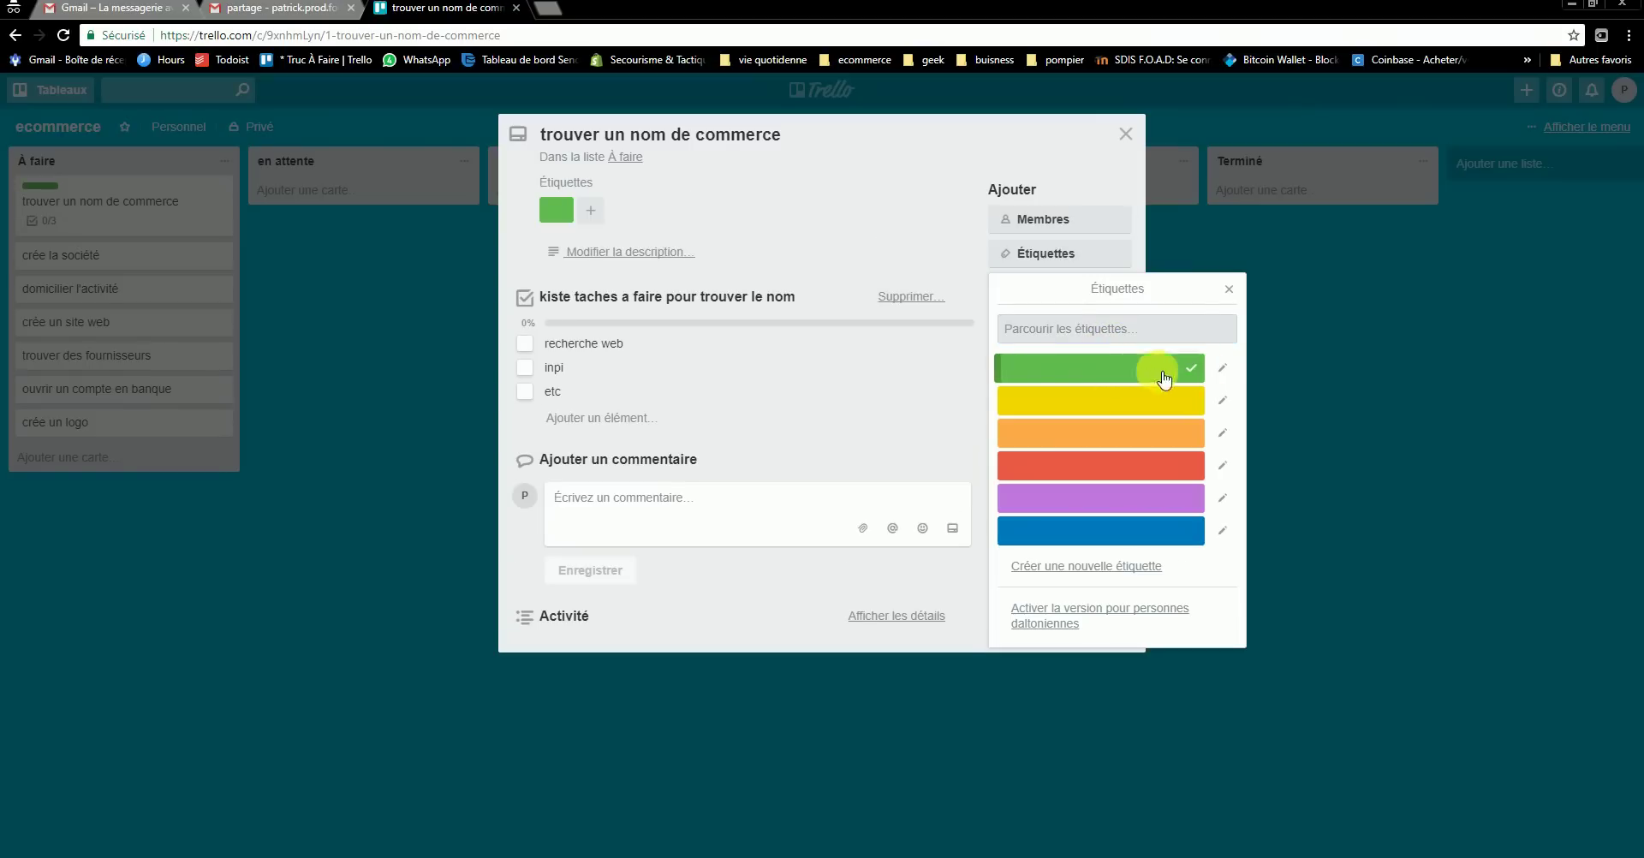
pyautogui.click(1221, 367)
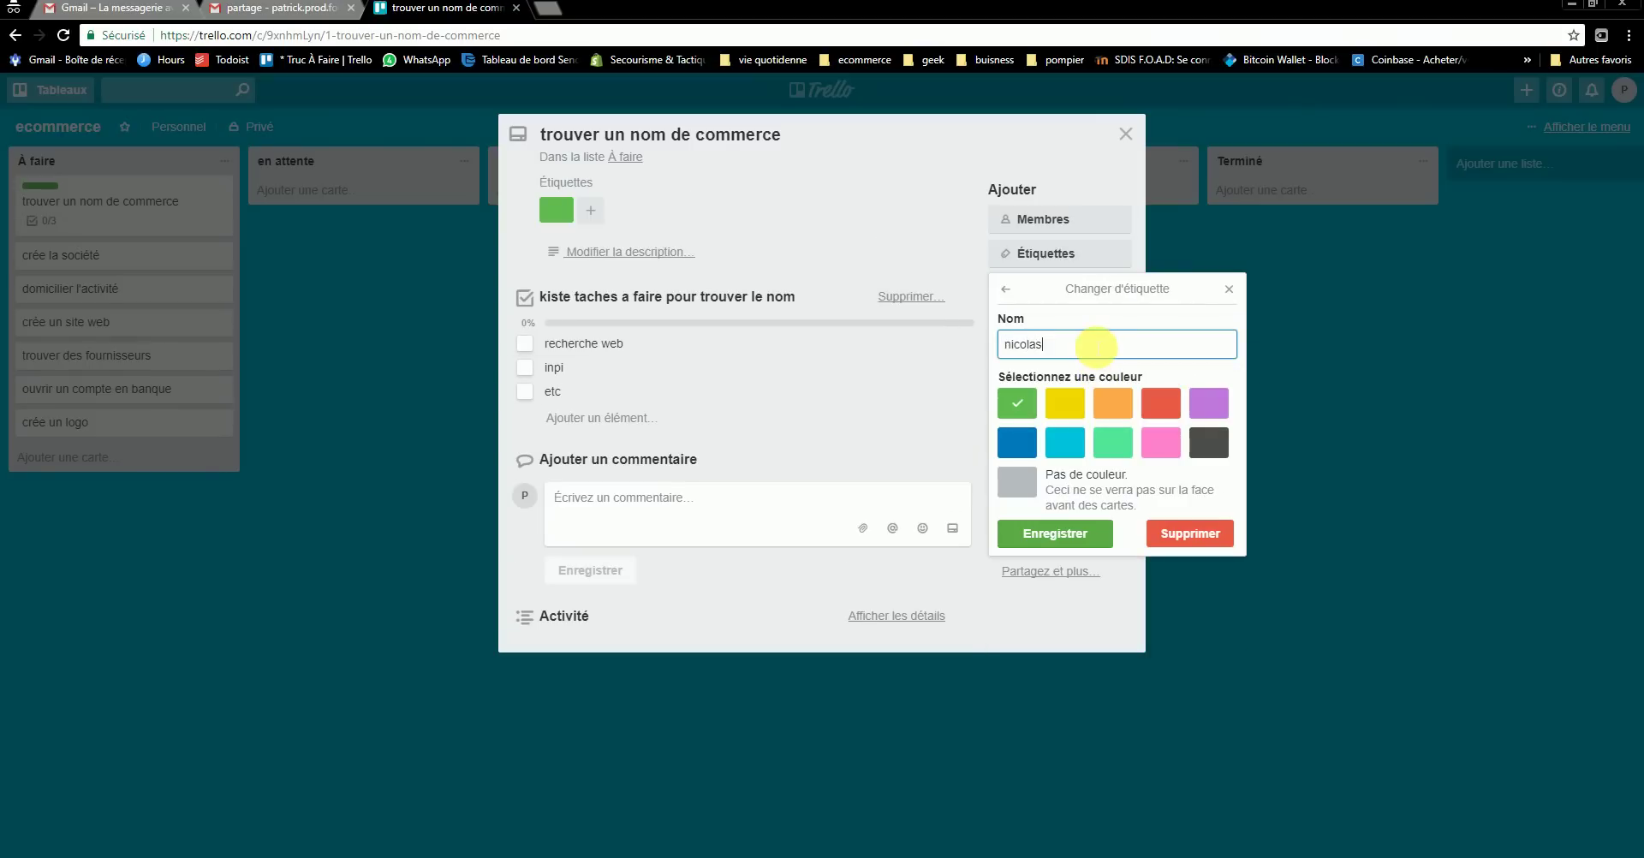
pyautogui.write('nicolas')
pyautogui.click(1053, 533)
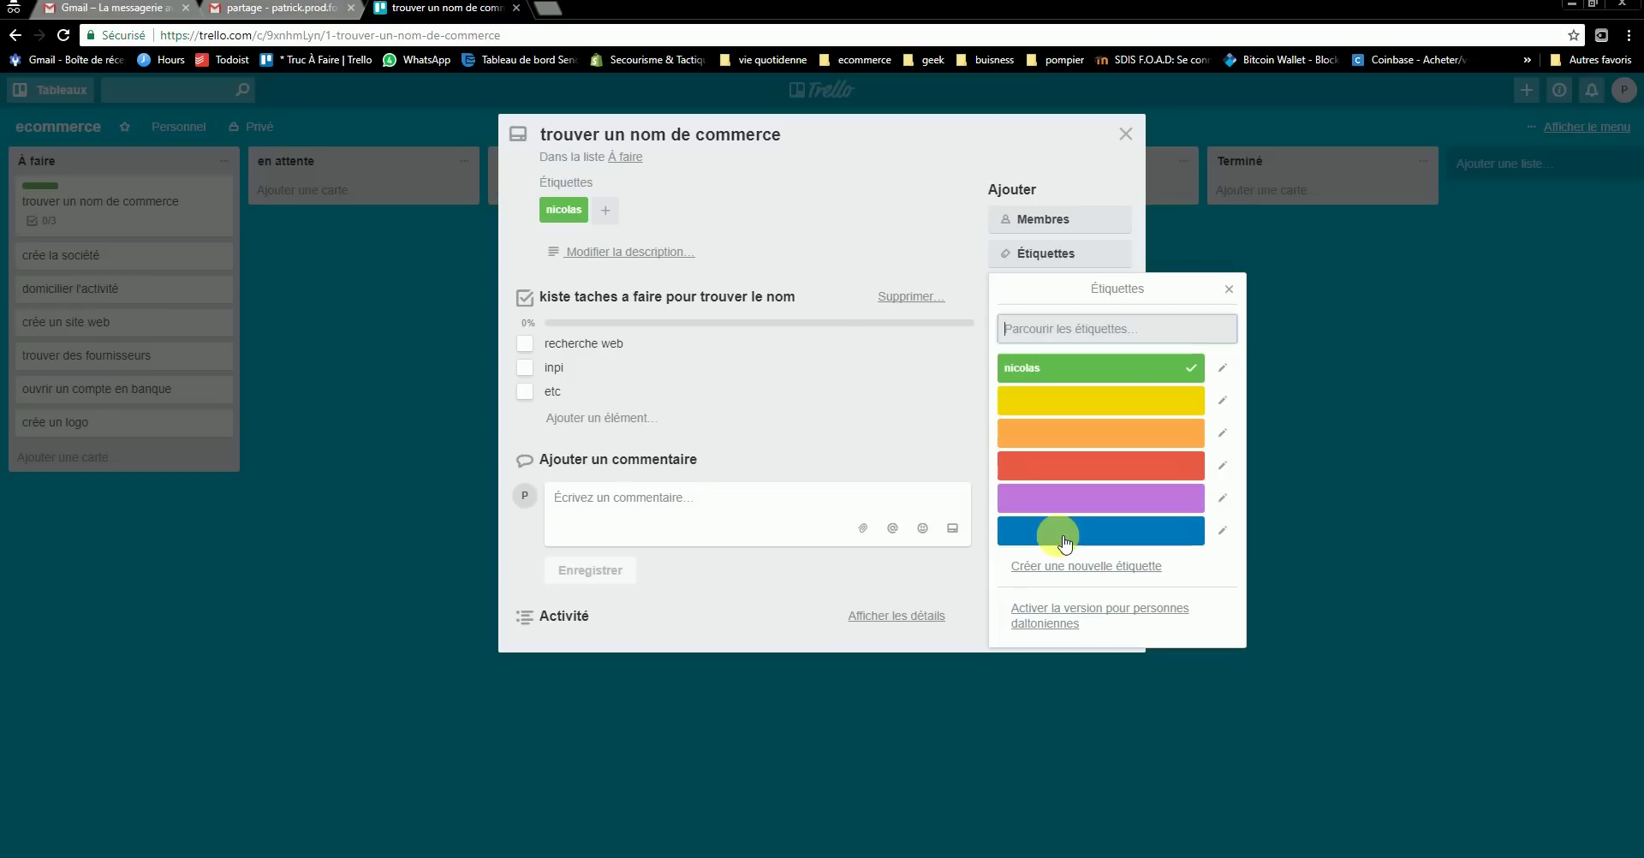
pyautogui.click(1229, 288)
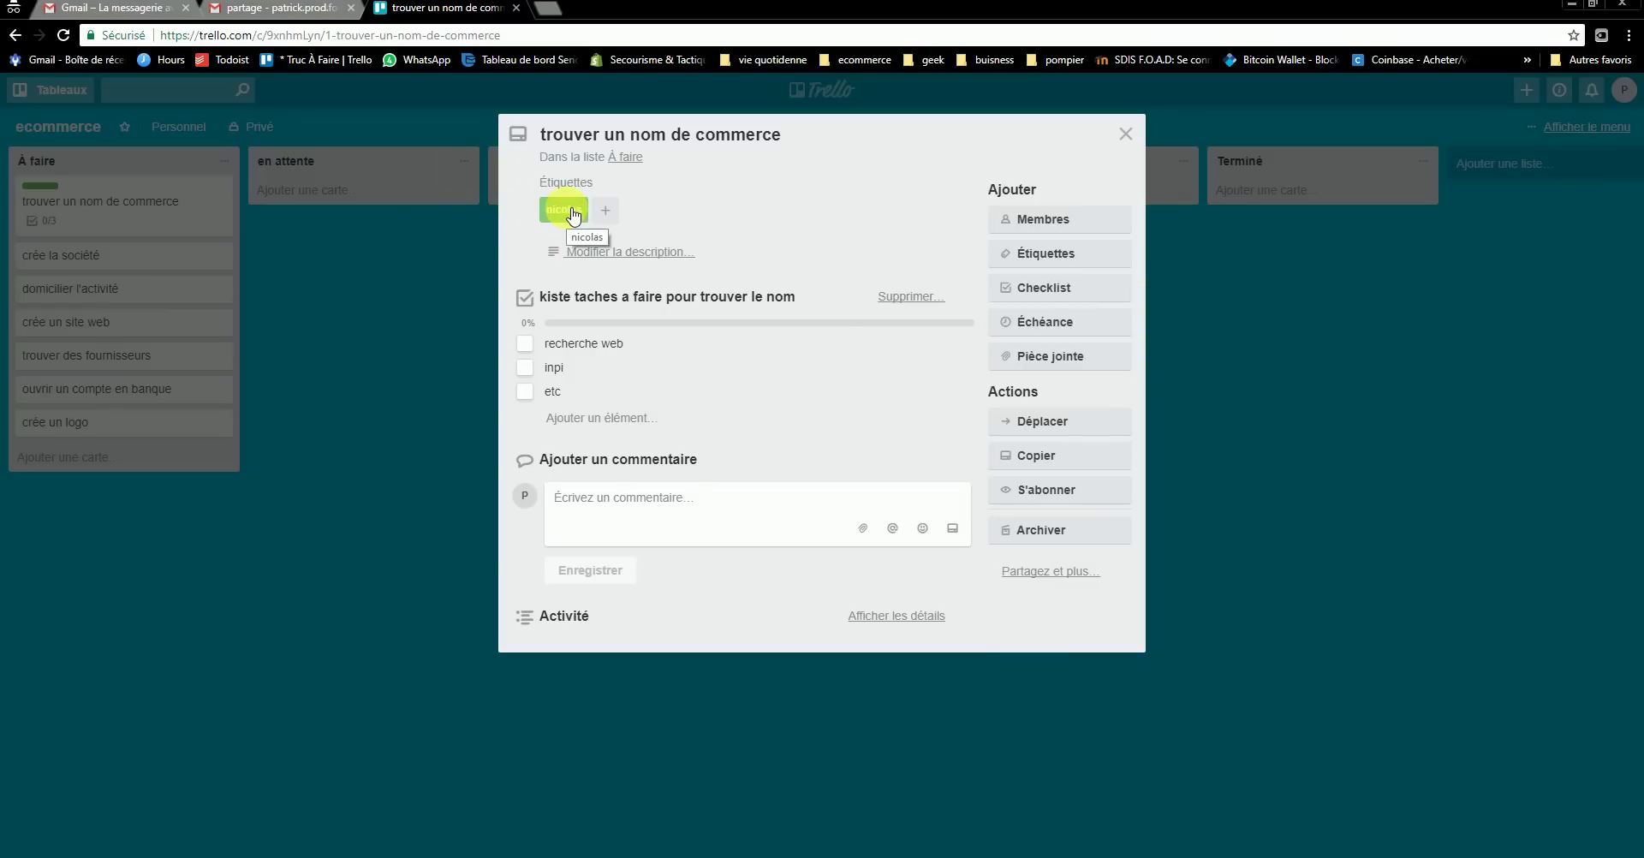
pyautogui.click(573, 214)
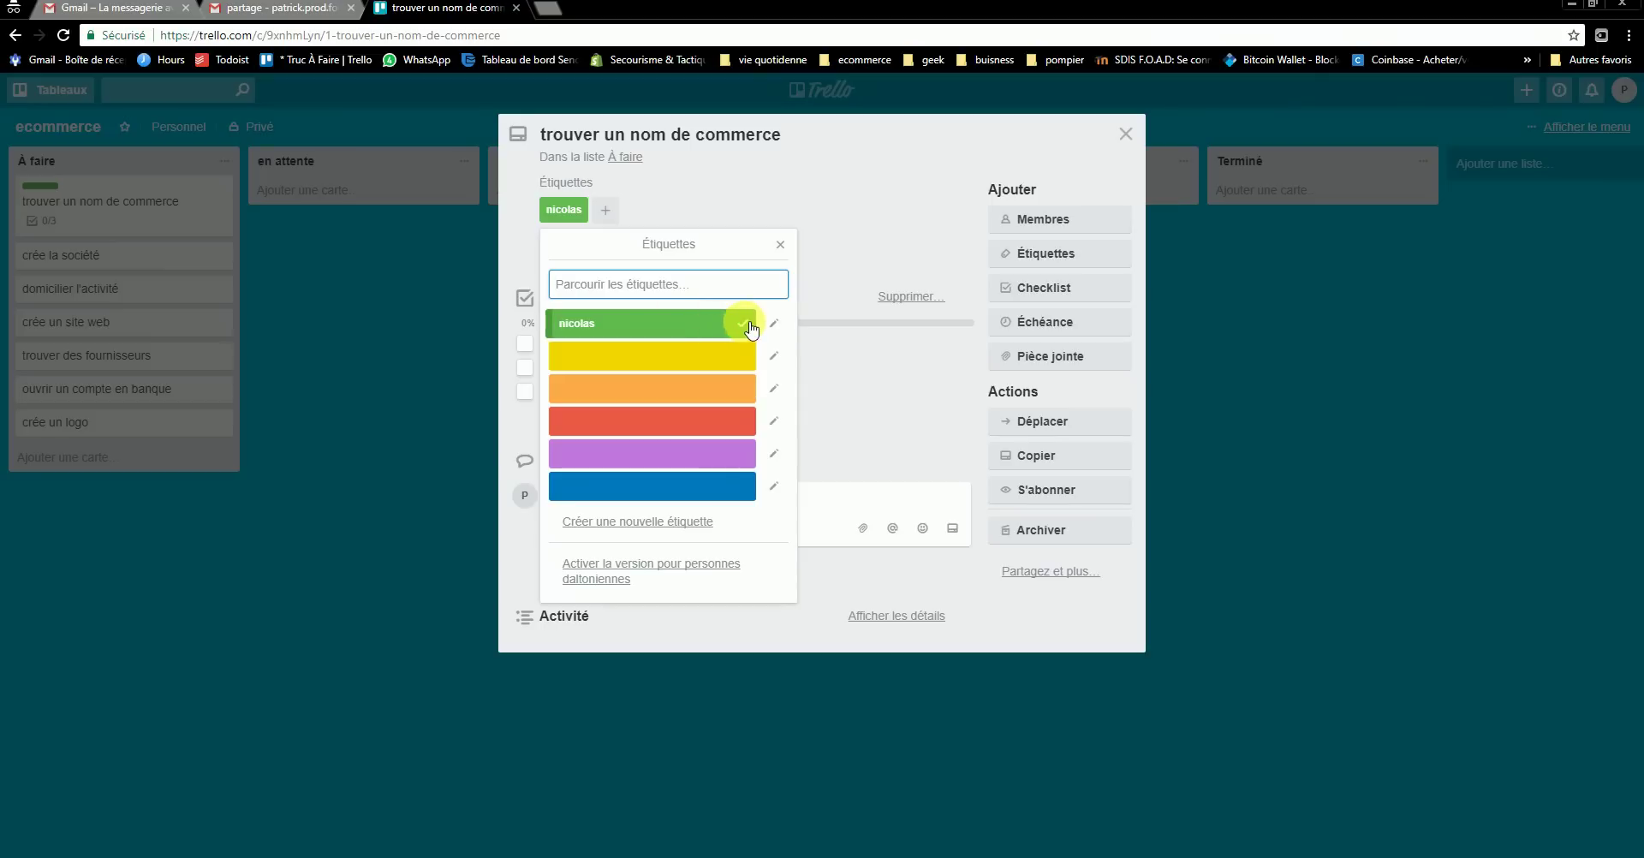
pyautogui.doubleClick(620, 334)
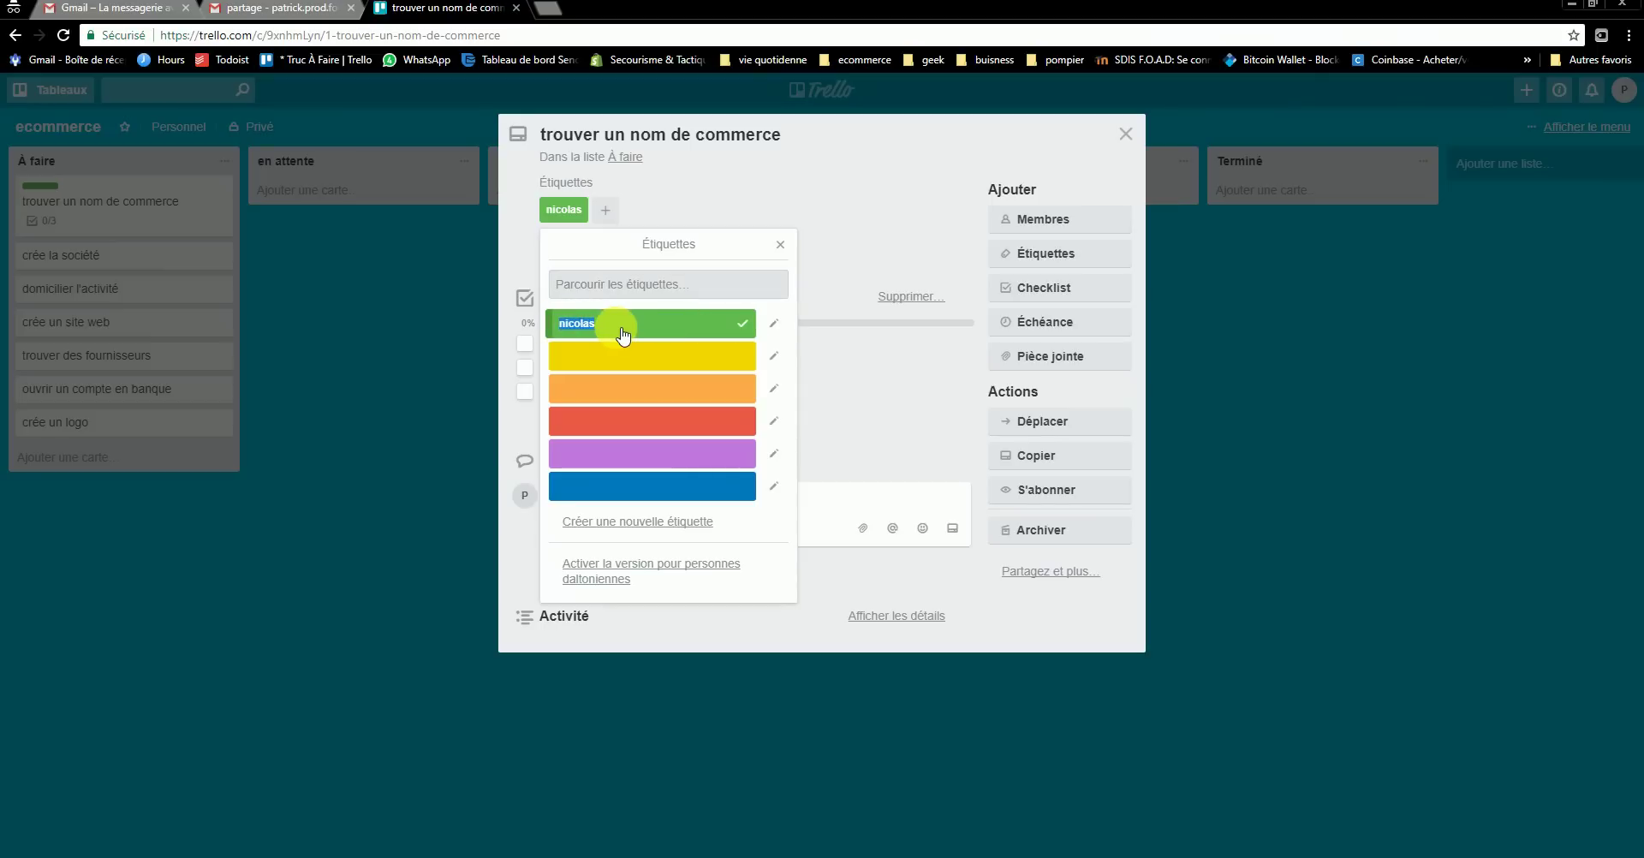
pyautogui.click(663, 323)
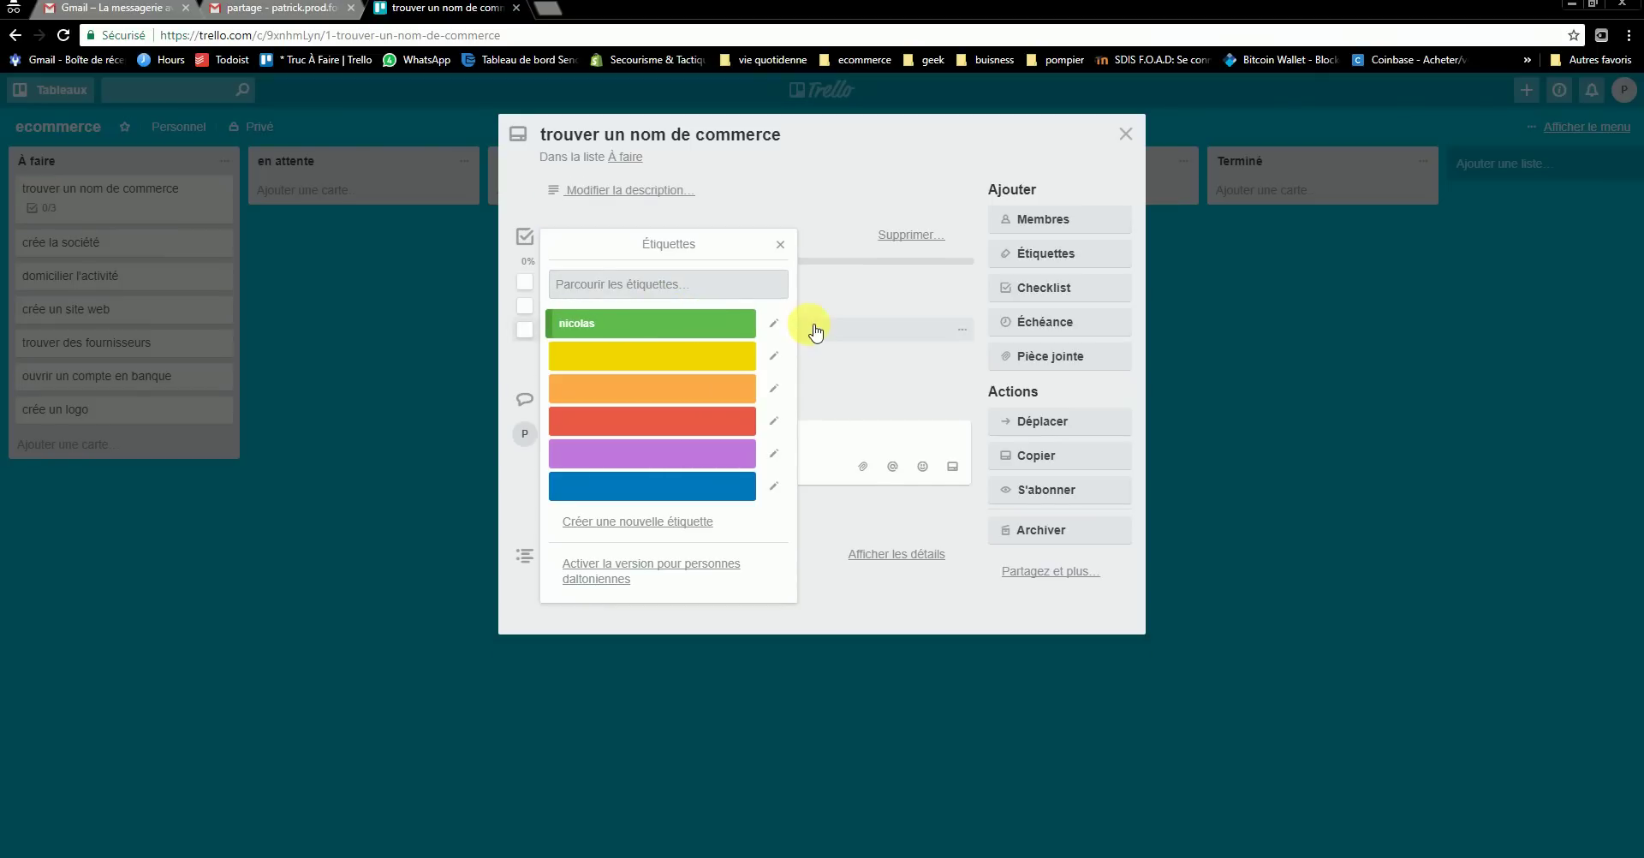
pyautogui.click(773, 323)
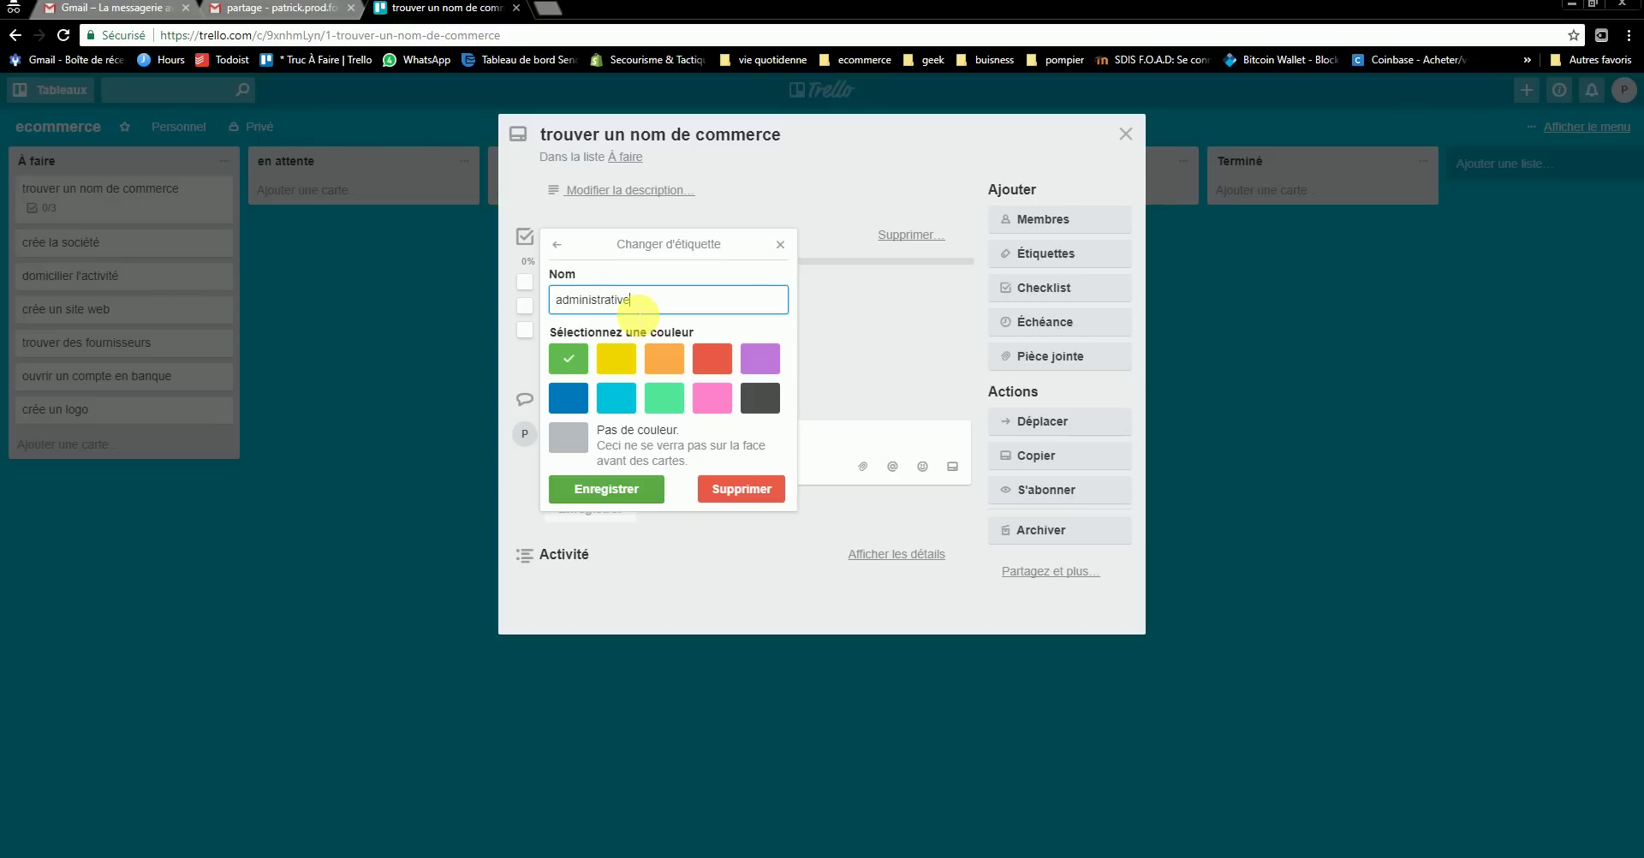
pyautogui.click(606, 488)
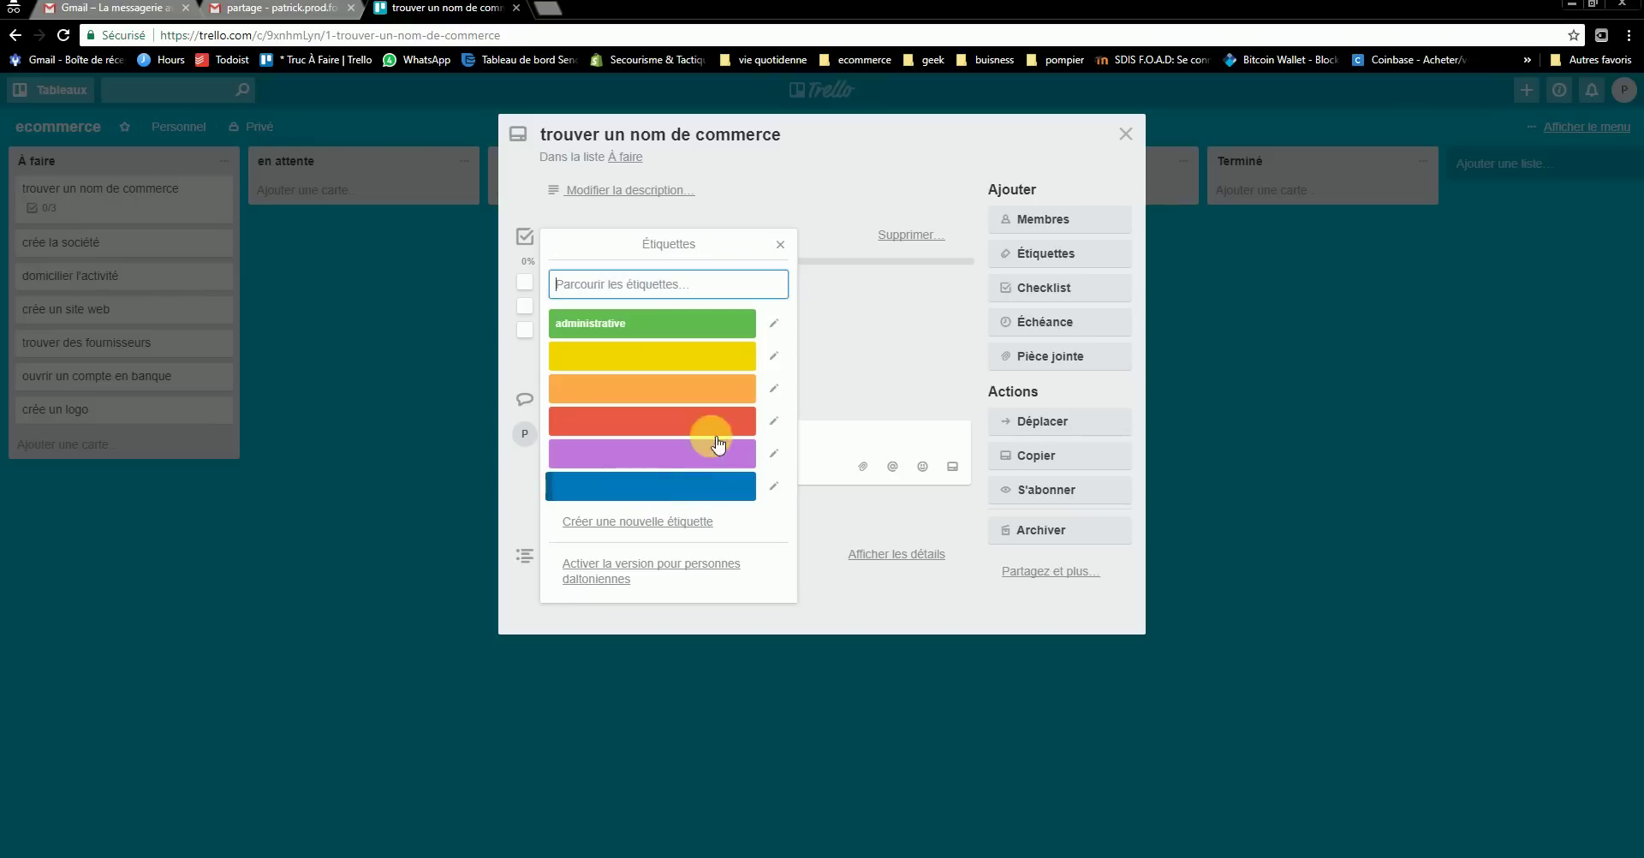
# - Name the yellow label financière, then tag the card administrative and close it
pyautogui.click(773, 356)
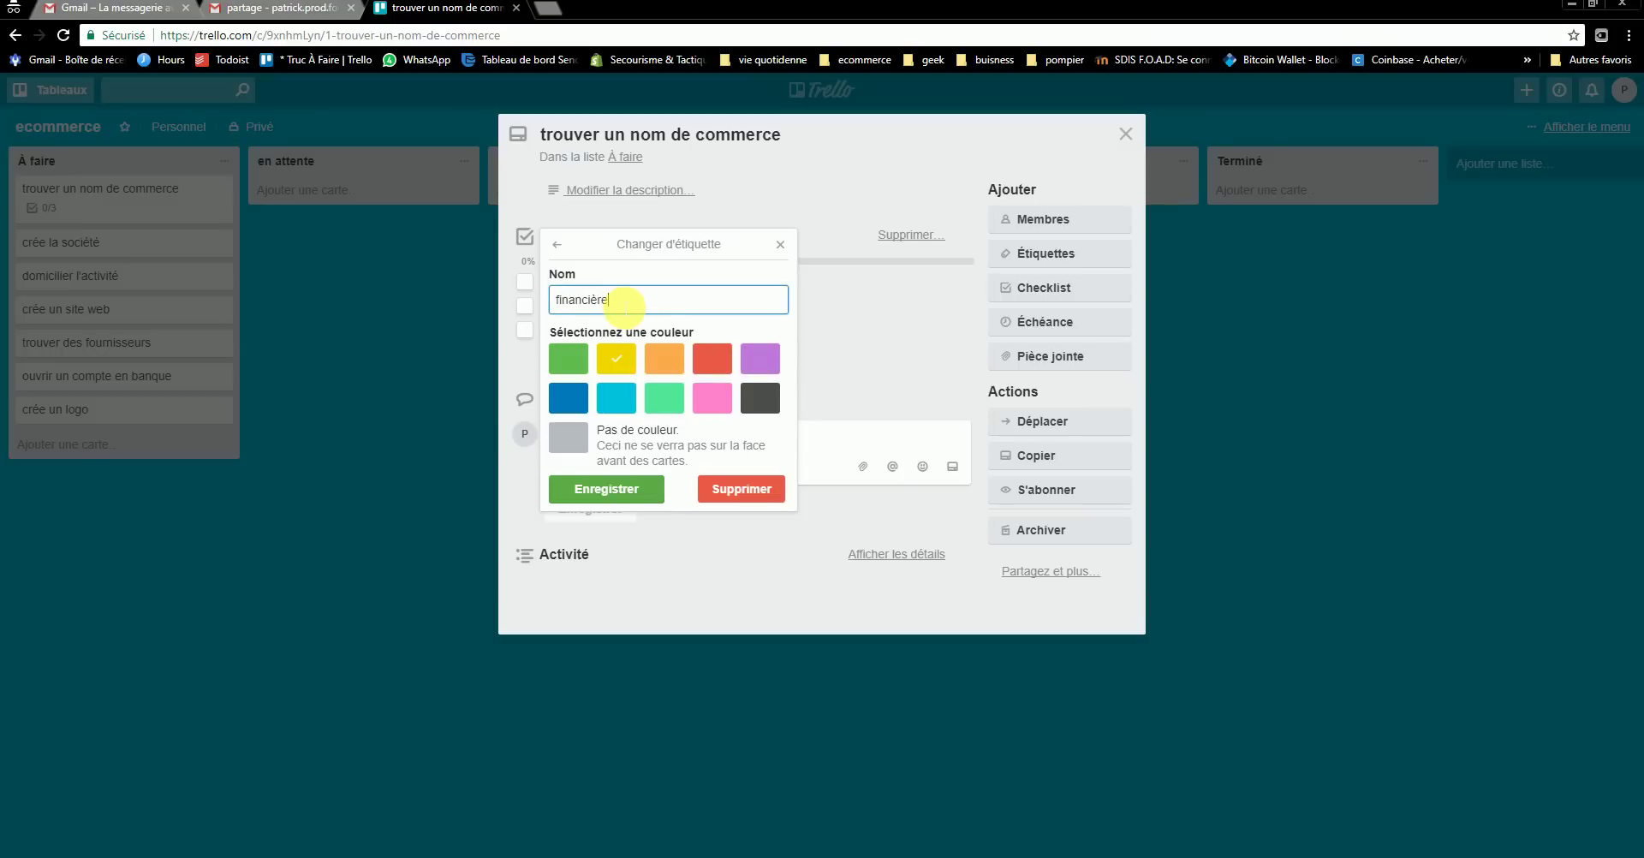
pyautogui.click(600, 488)
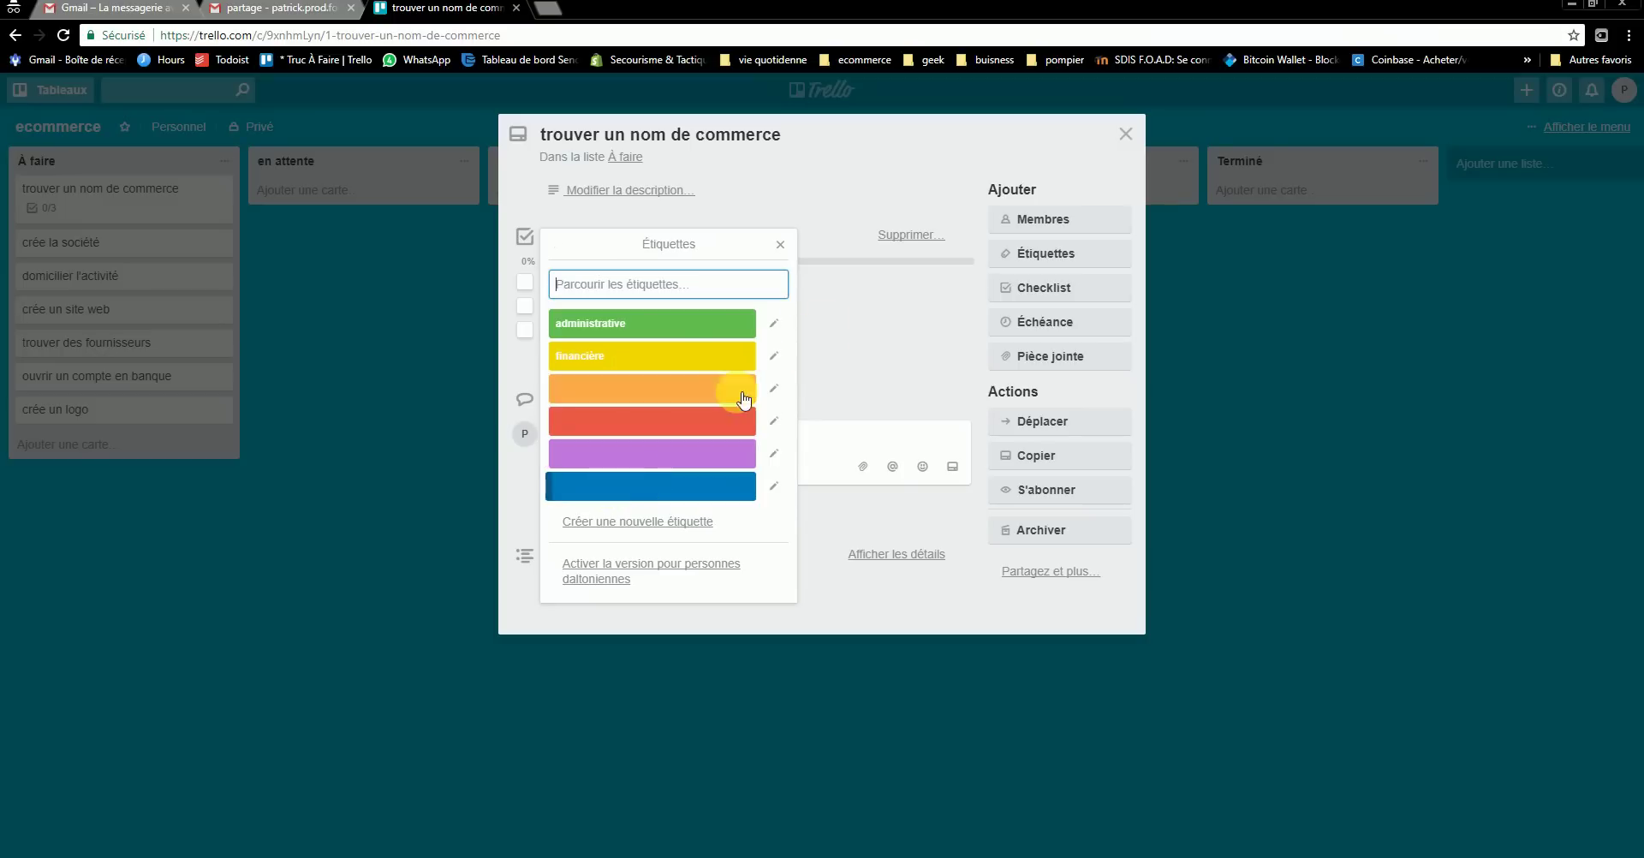
pyautogui.click(779, 244)
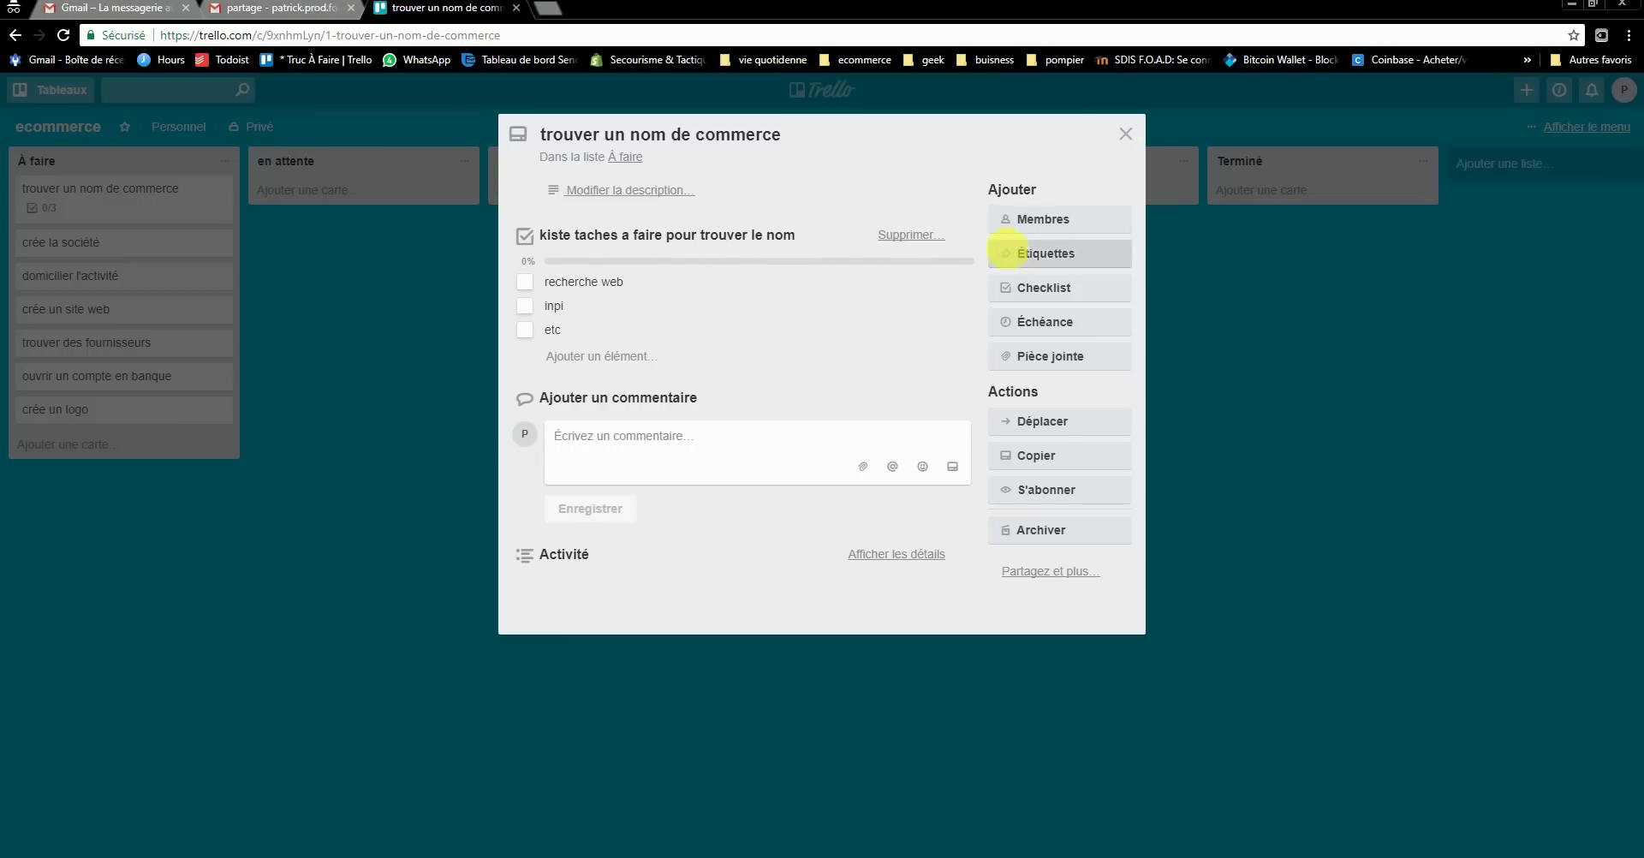
pyautogui.click(1040, 255)
pyautogui.click(1061, 367)
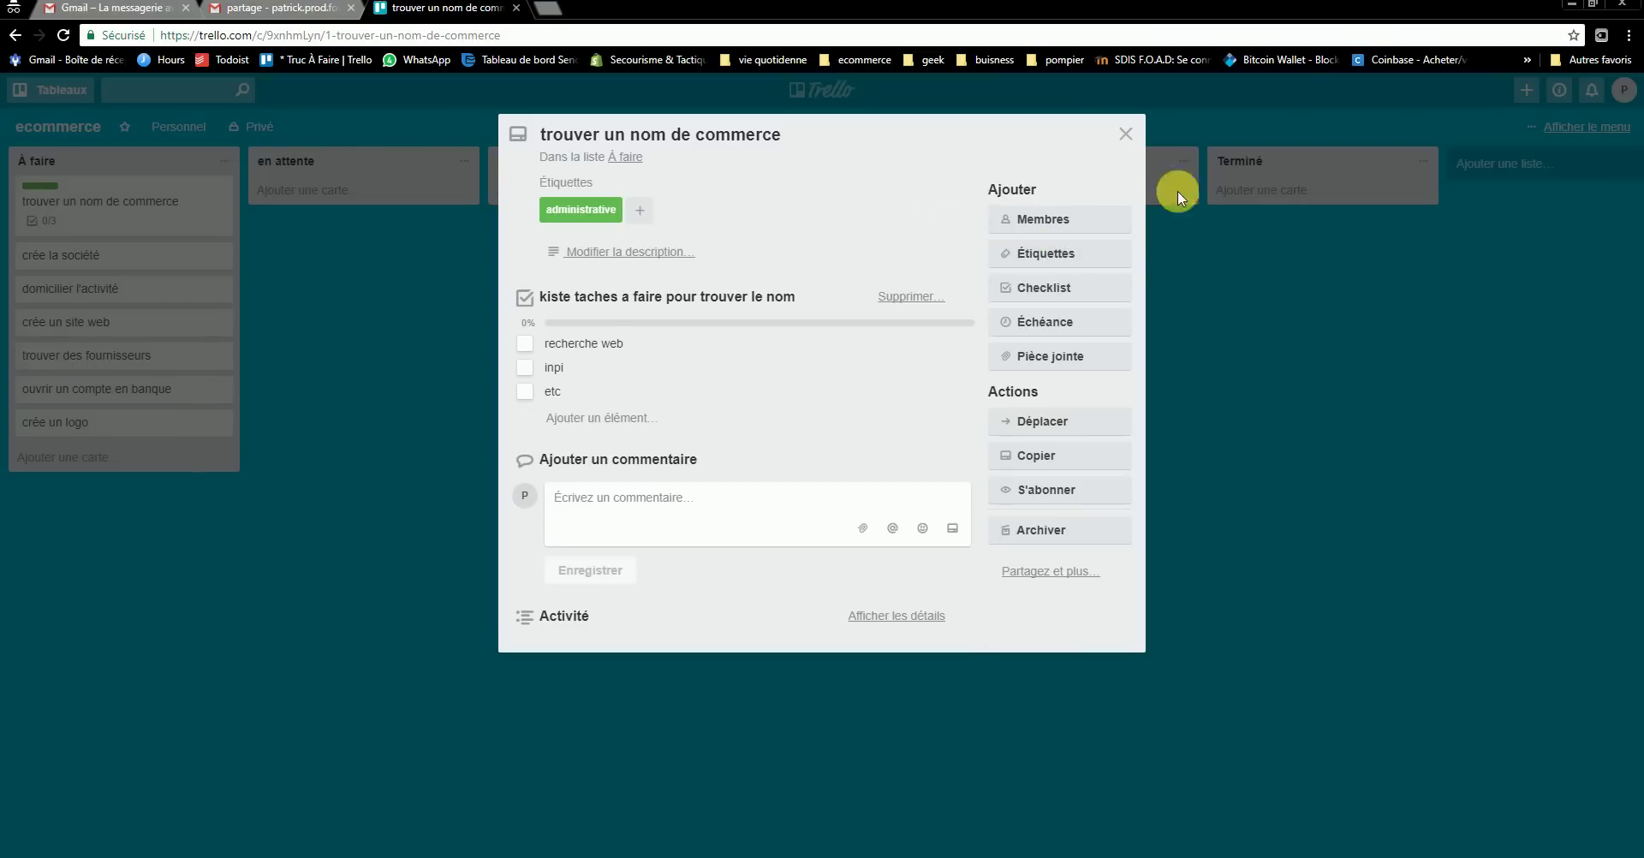
pyautogui.click(1229, 288)
pyautogui.click(1126, 134)
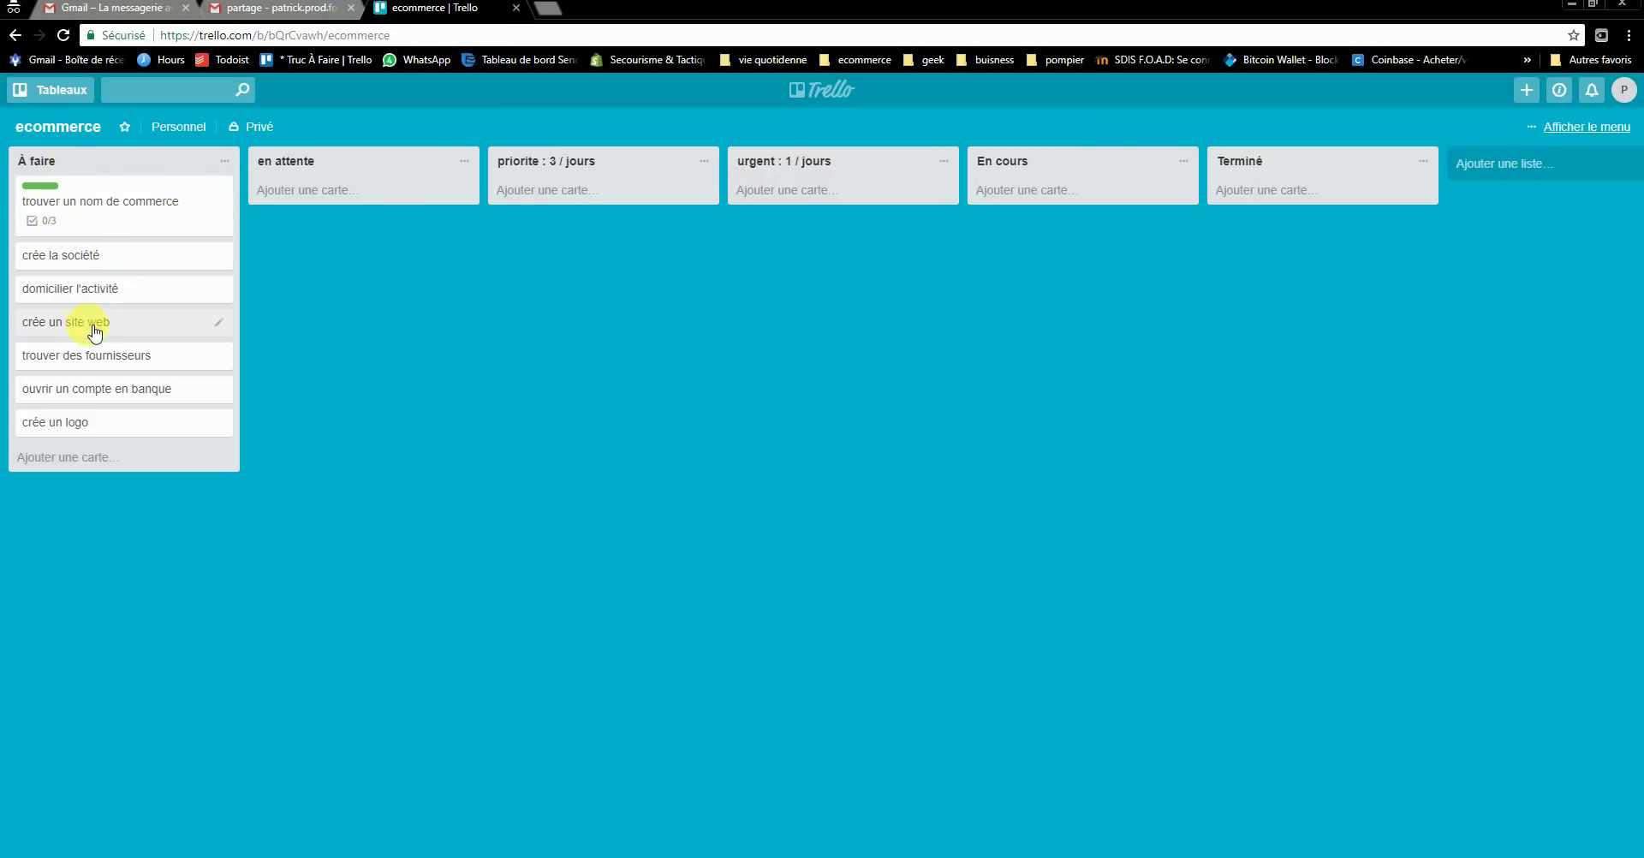
# - Tag ouvrir un compte en banque with the financière and administrative labels
pyautogui.click(106, 395)
pyautogui.click(1046, 253)
pyautogui.click(1036, 398)
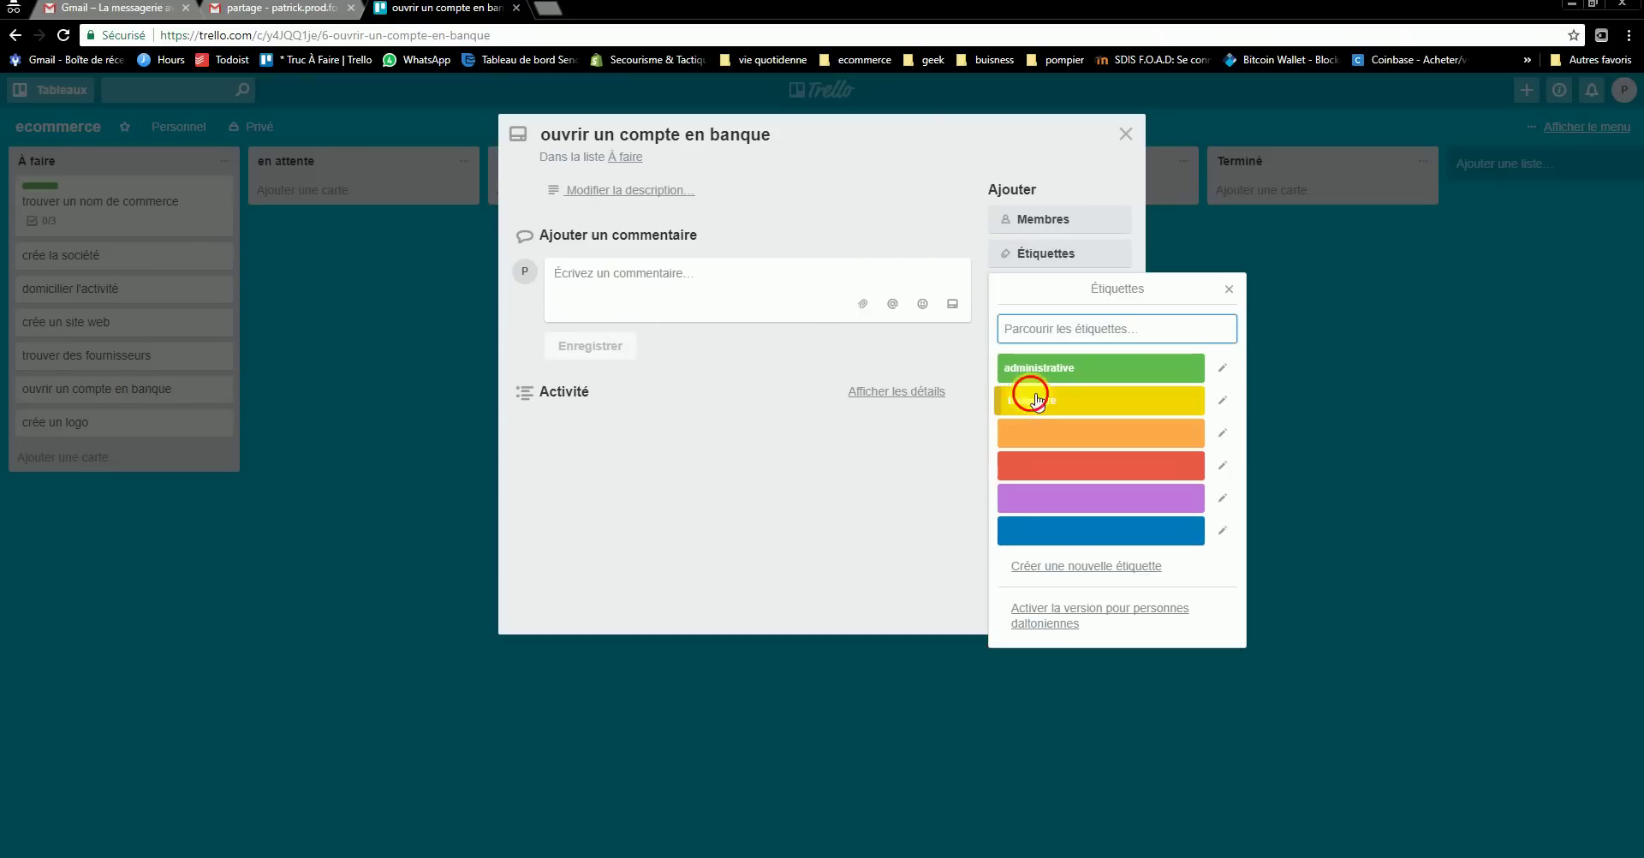
pyautogui.click(1103, 369)
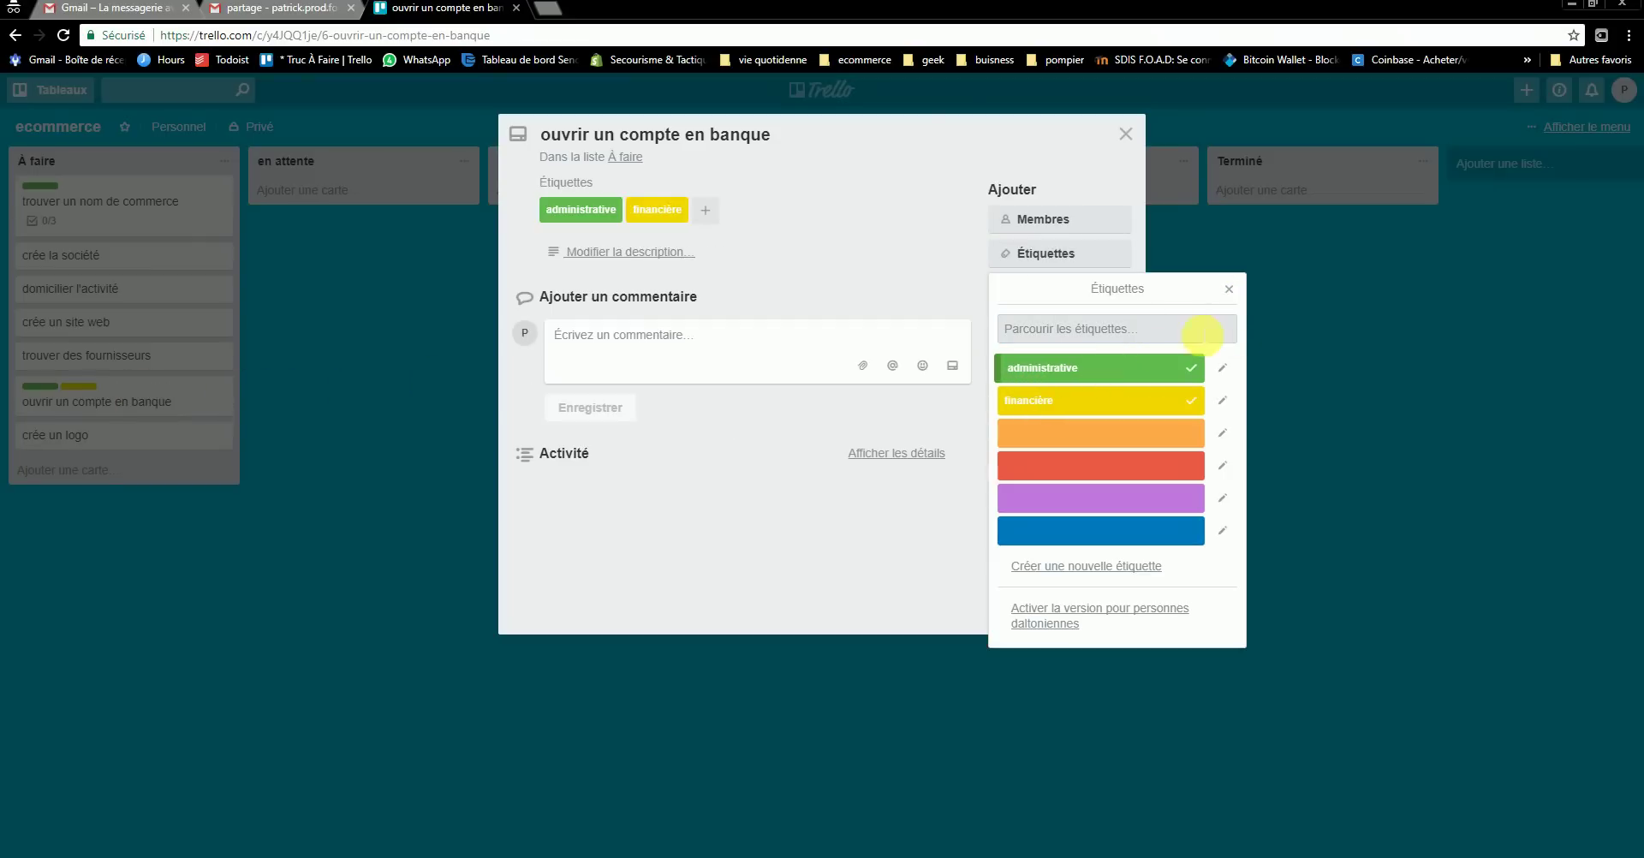
pyautogui.click(1245, 294)
pyautogui.click(1127, 135)
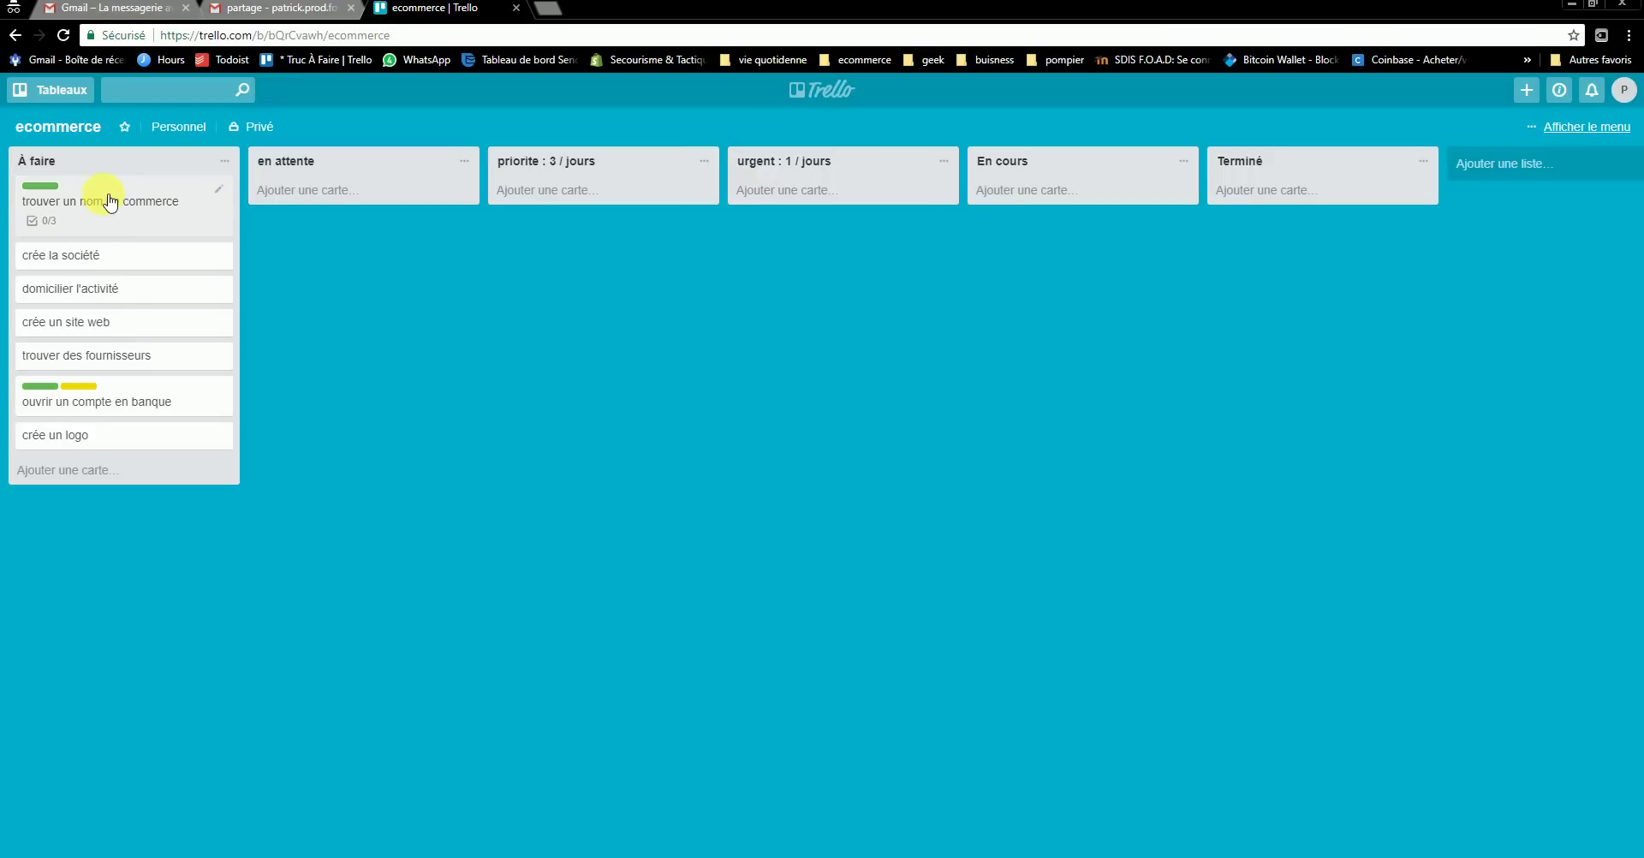
# - Rename the blue label to créative from the crée un site web card
pyautogui.click(65, 325)
pyautogui.click(1066, 265)
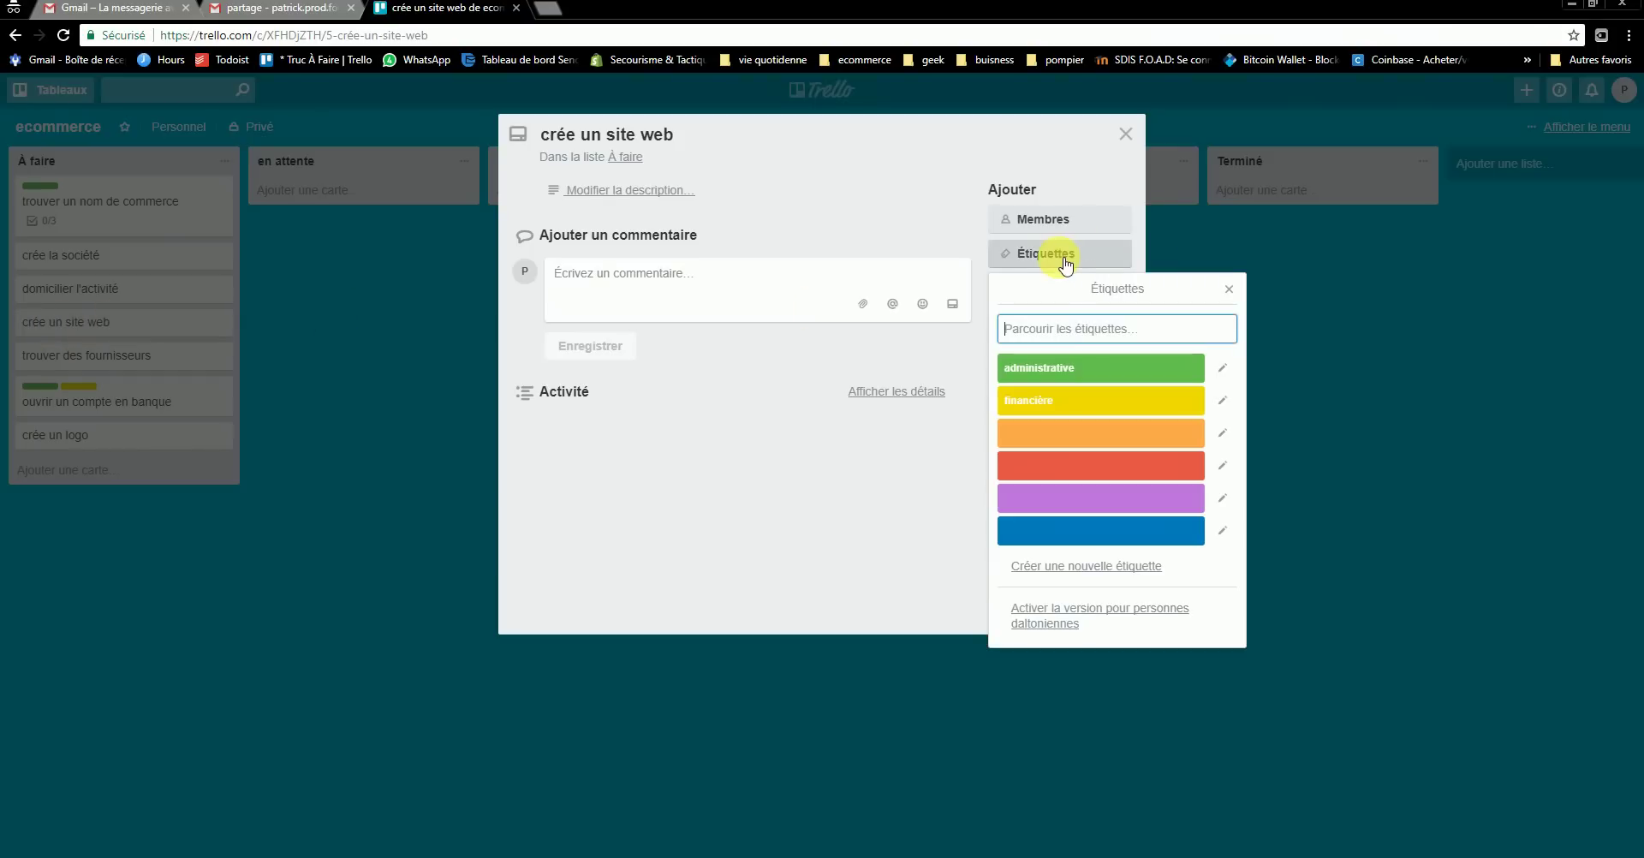
pyautogui.click(1060, 527)
pyautogui.click(1048, 527)
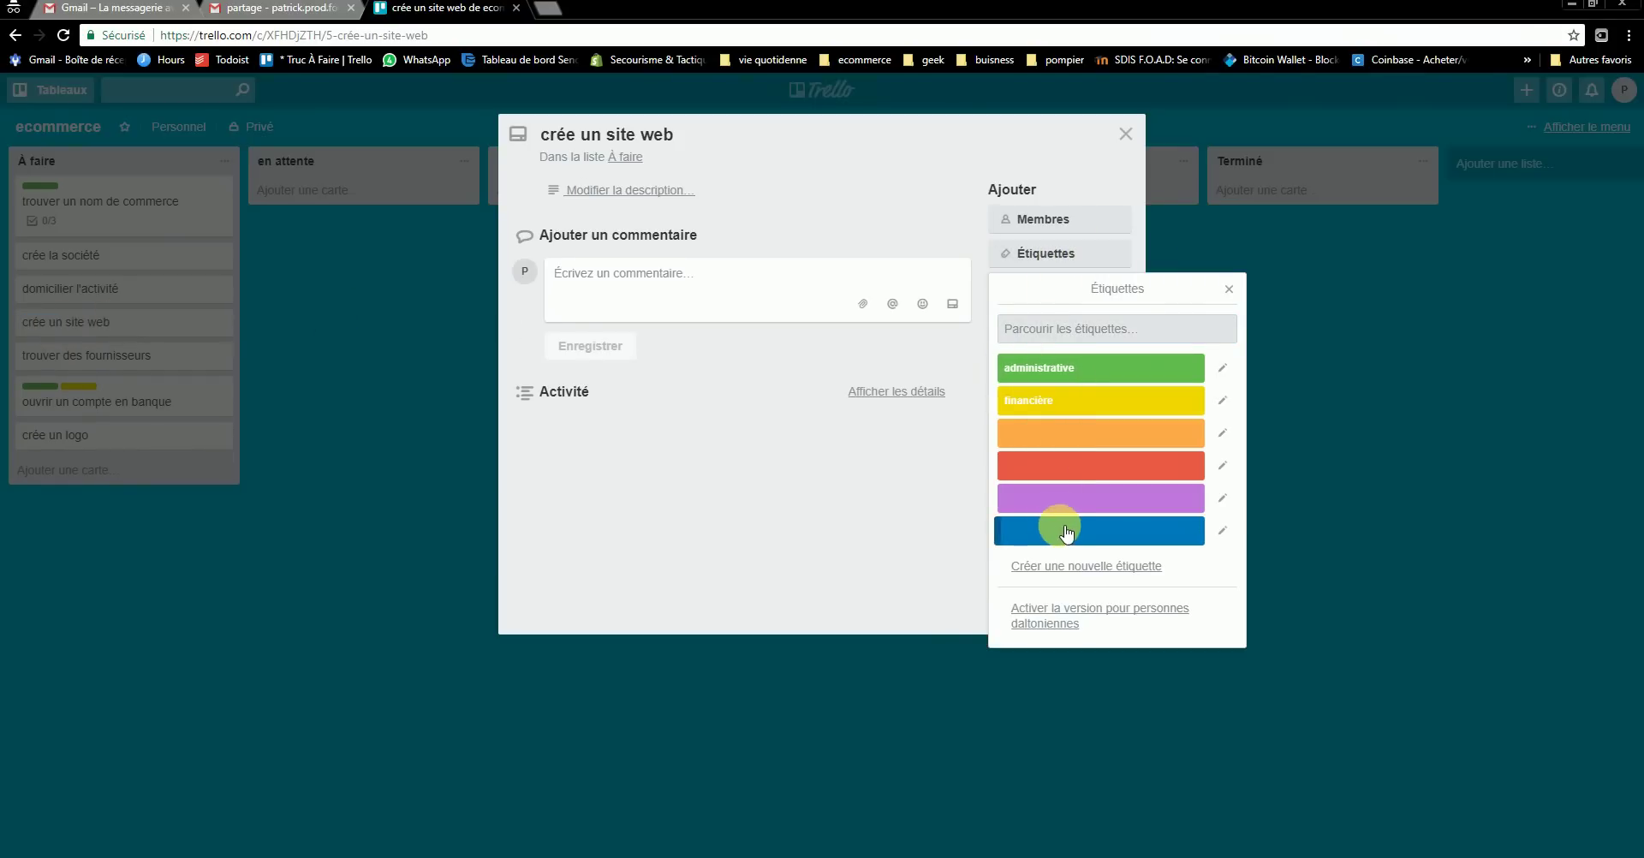
pyautogui.click(1221, 530)
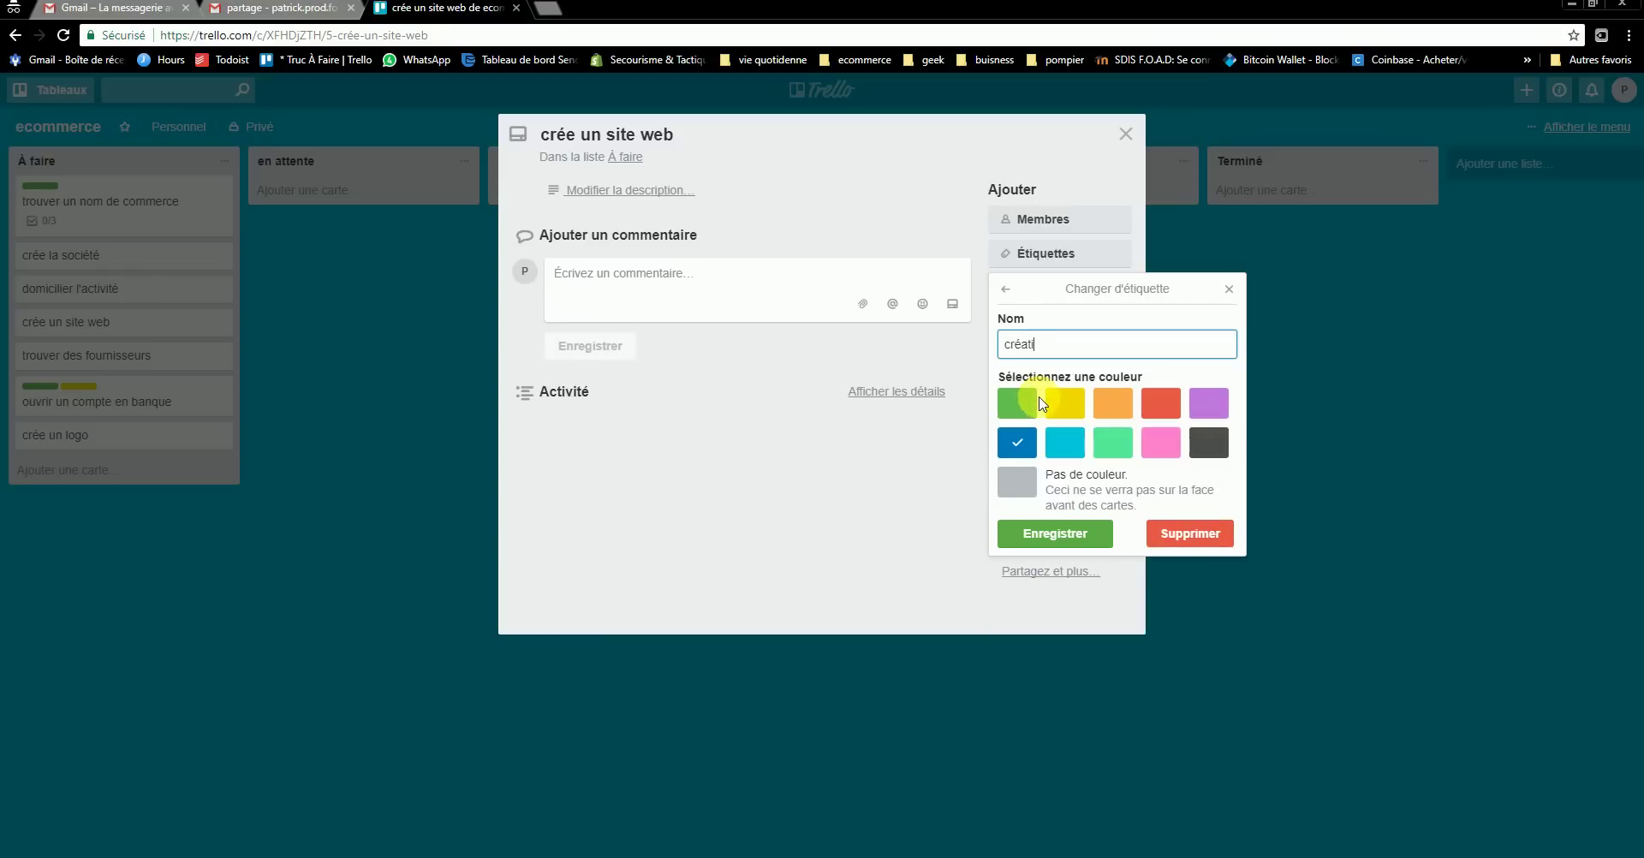
pyautogui.click(1055, 533)
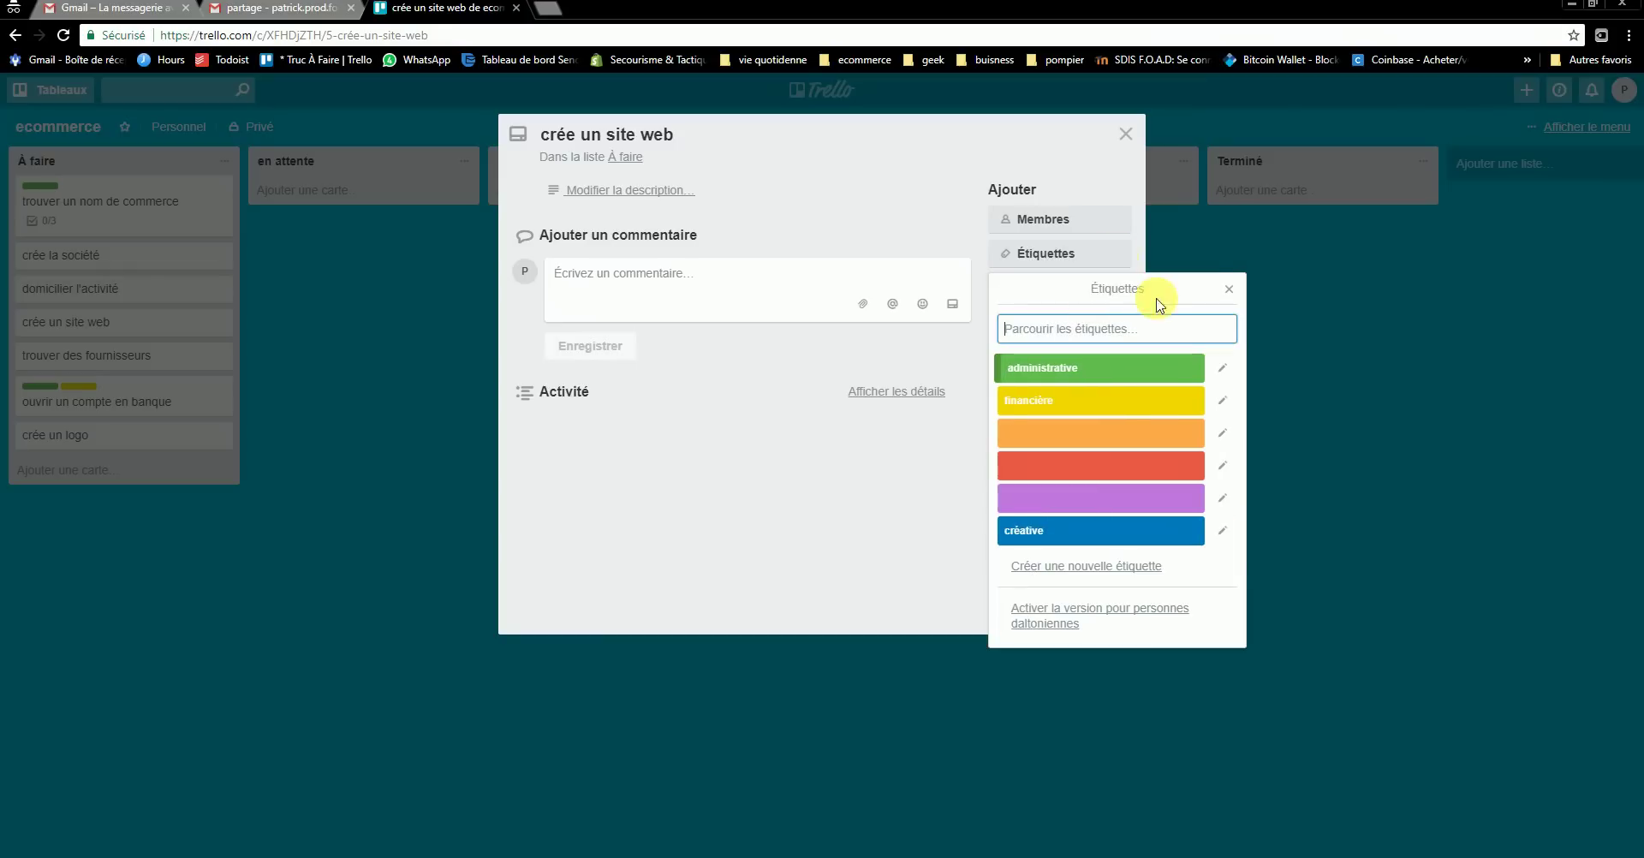
pyautogui.click(1229, 291)
pyautogui.click(1125, 133)
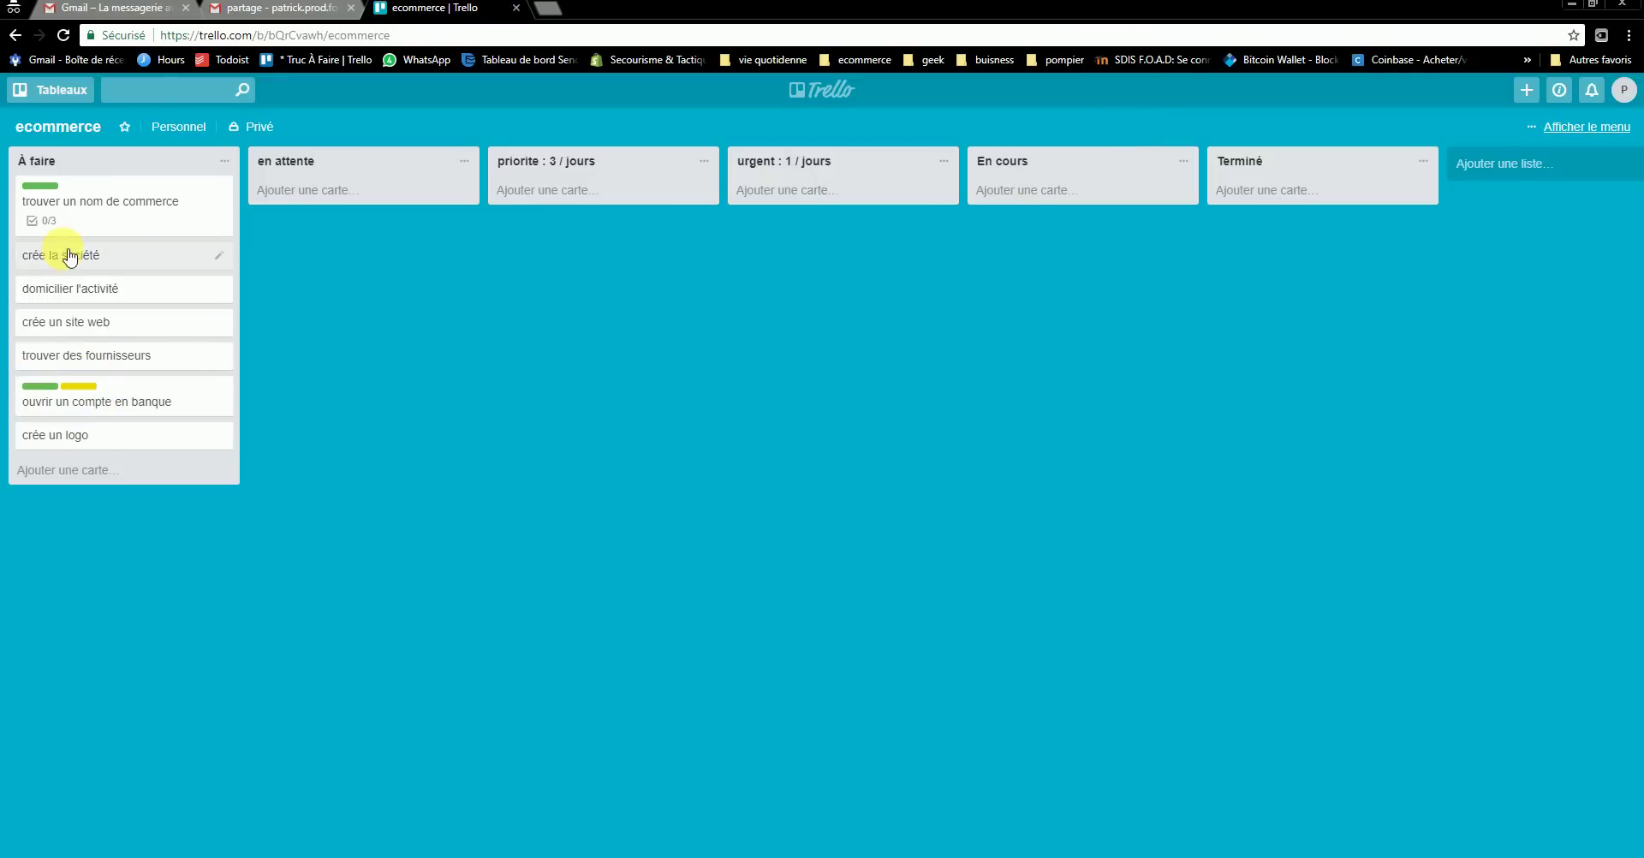
# - Reopen crée un site web and tag it with the créative label
pyautogui.click(74, 323)
pyautogui.click(1053, 252)
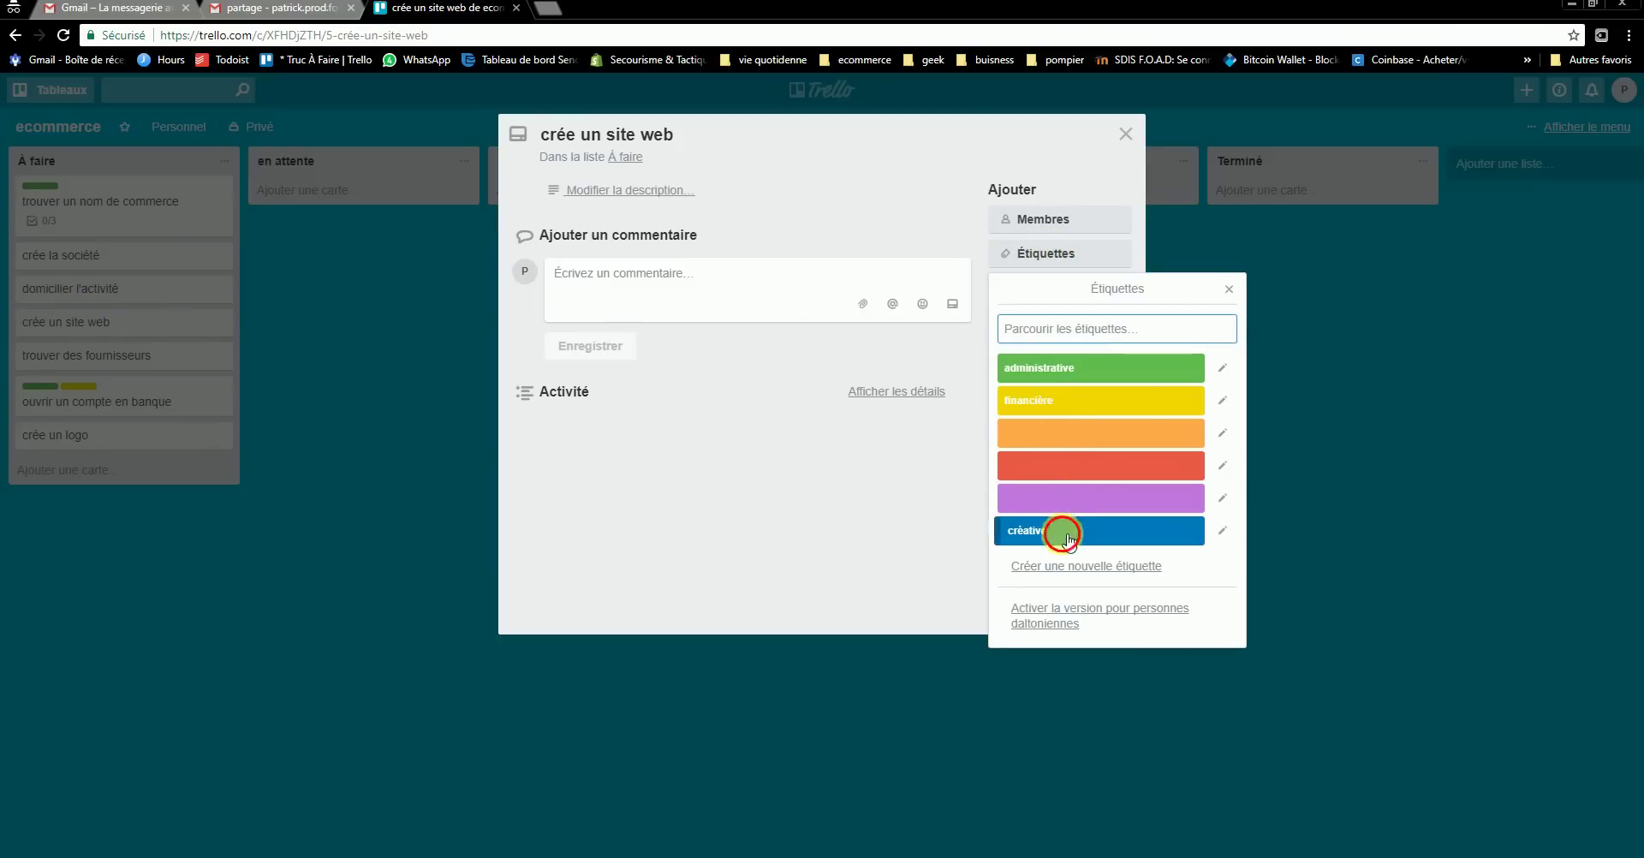
pyautogui.click(1155, 531)
pyautogui.click(1228, 287)
pyautogui.click(1124, 135)
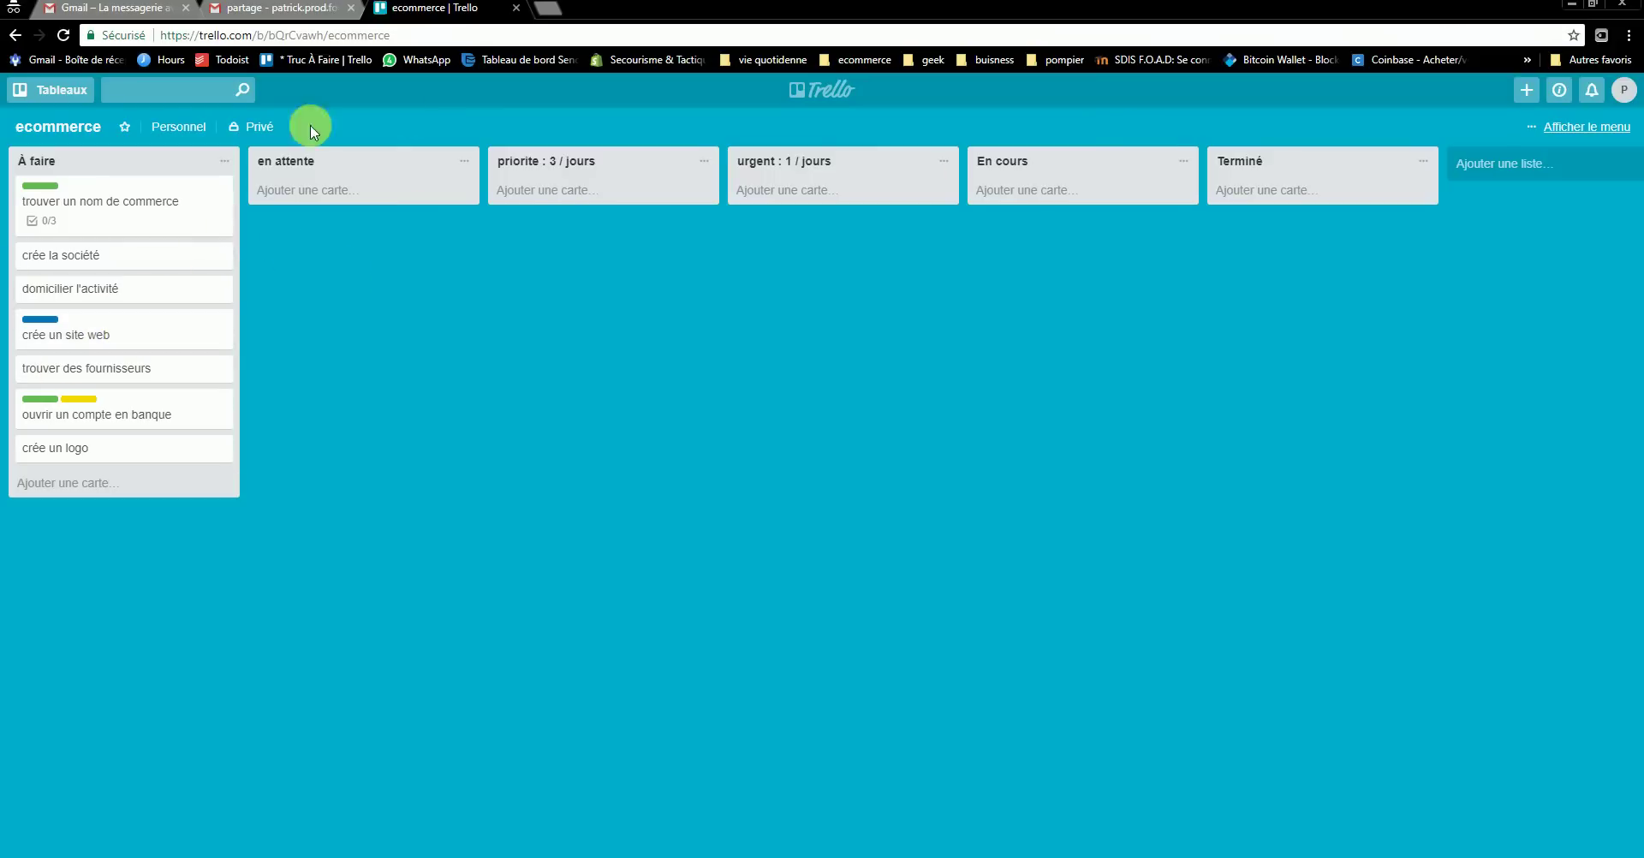
# - Drag crée un site web, ouvrir un compte en banque and trouver un nom de commerce into priorite, ordering ouvrir above trouver
pyautogui.moveTo(124, 334); pyautogui.dragTo(591, 203)
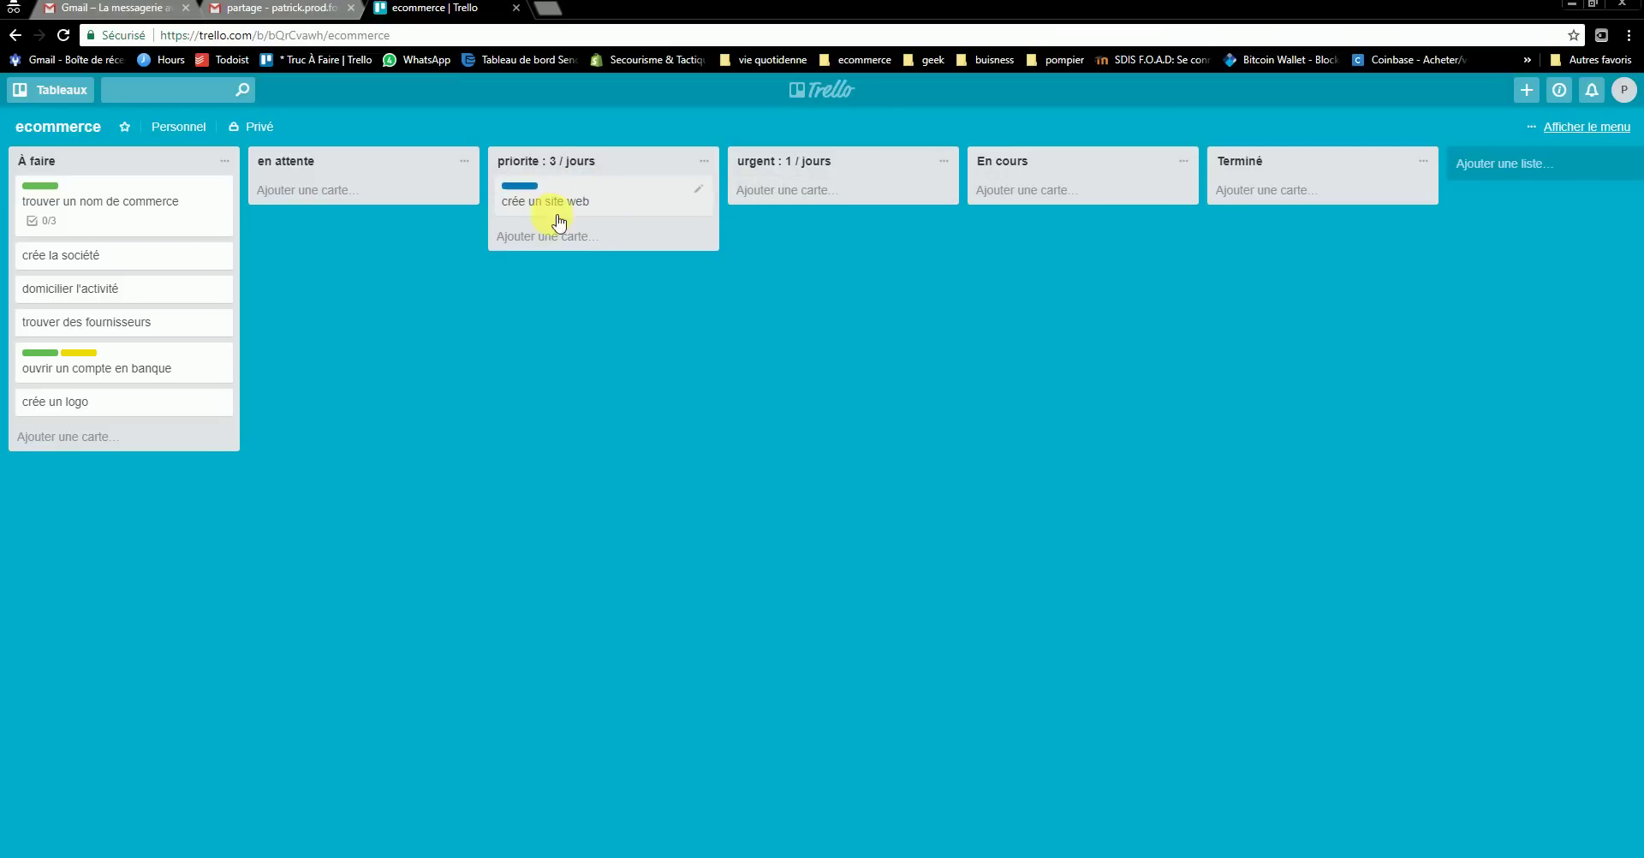
pyautogui.moveTo(149, 362); pyautogui.dragTo(543, 233)
pyautogui.moveTo(44, 209); pyautogui.dragTo(548, 188)
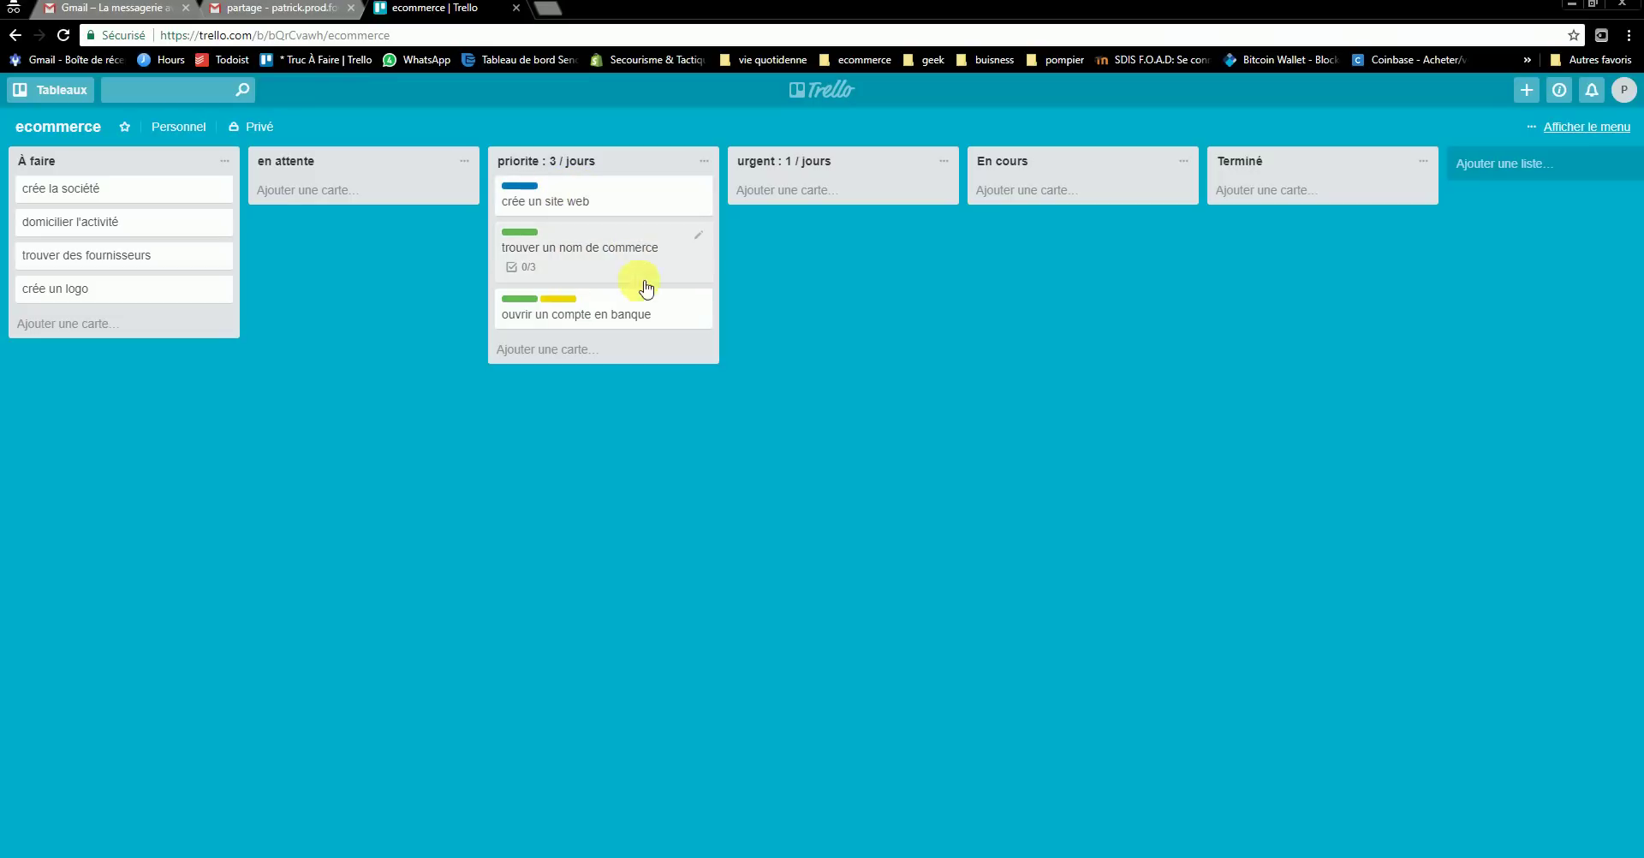
pyautogui.moveTo(638, 318); pyautogui.dragTo(638, 257)
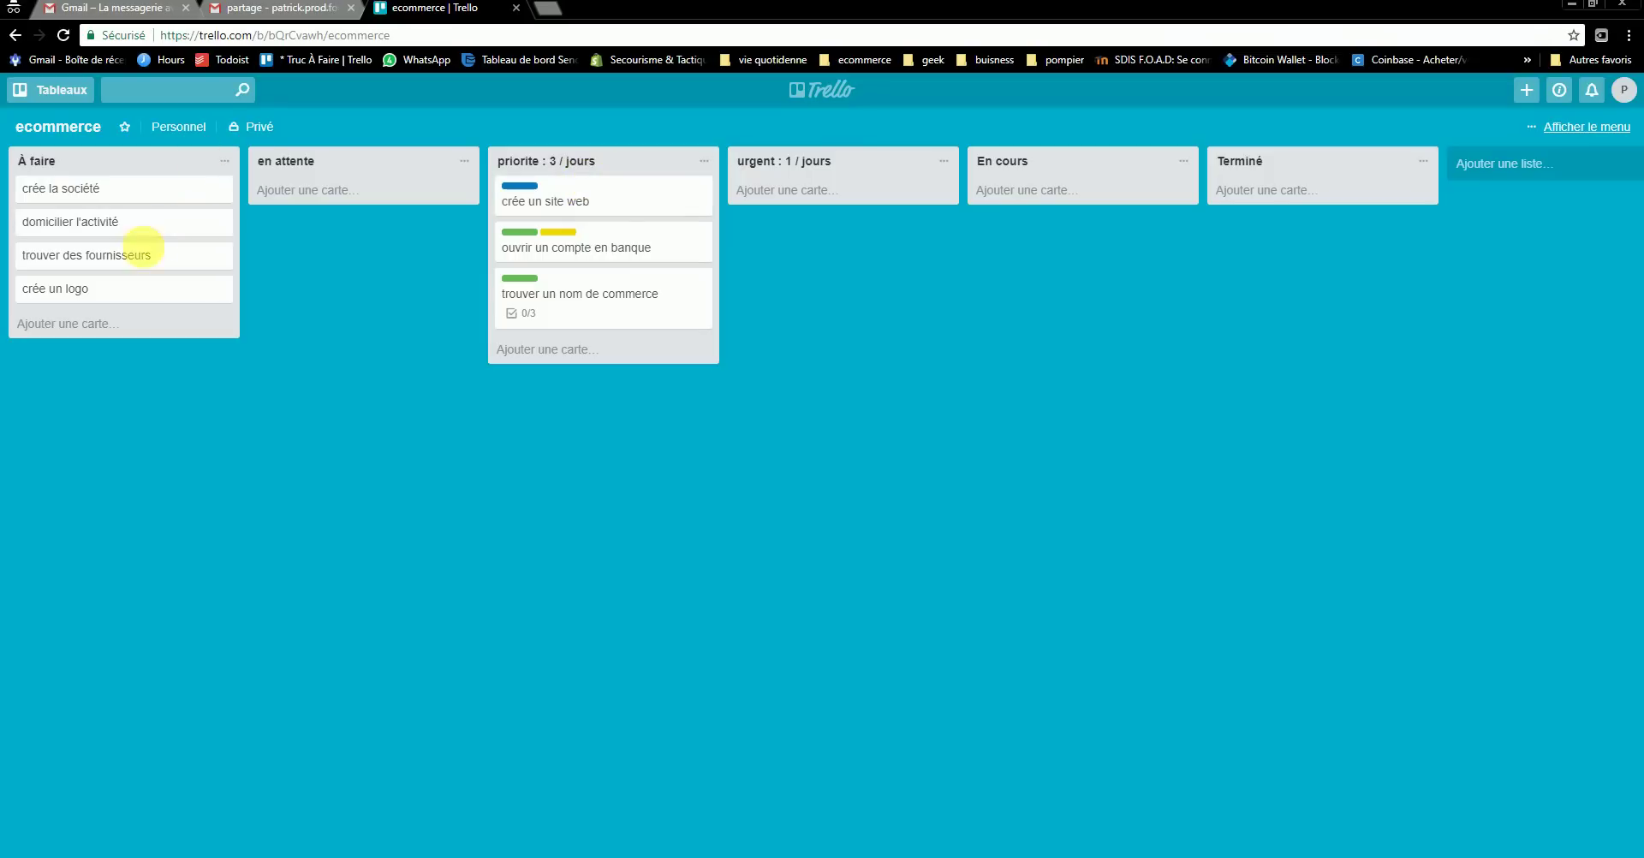
# - Move trouver des fournisseurs to en attente and tag it administrative
pyautogui.moveTo(148, 255); pyautogui.dragTo(356, 213)
pyautogui.click(452, 199)
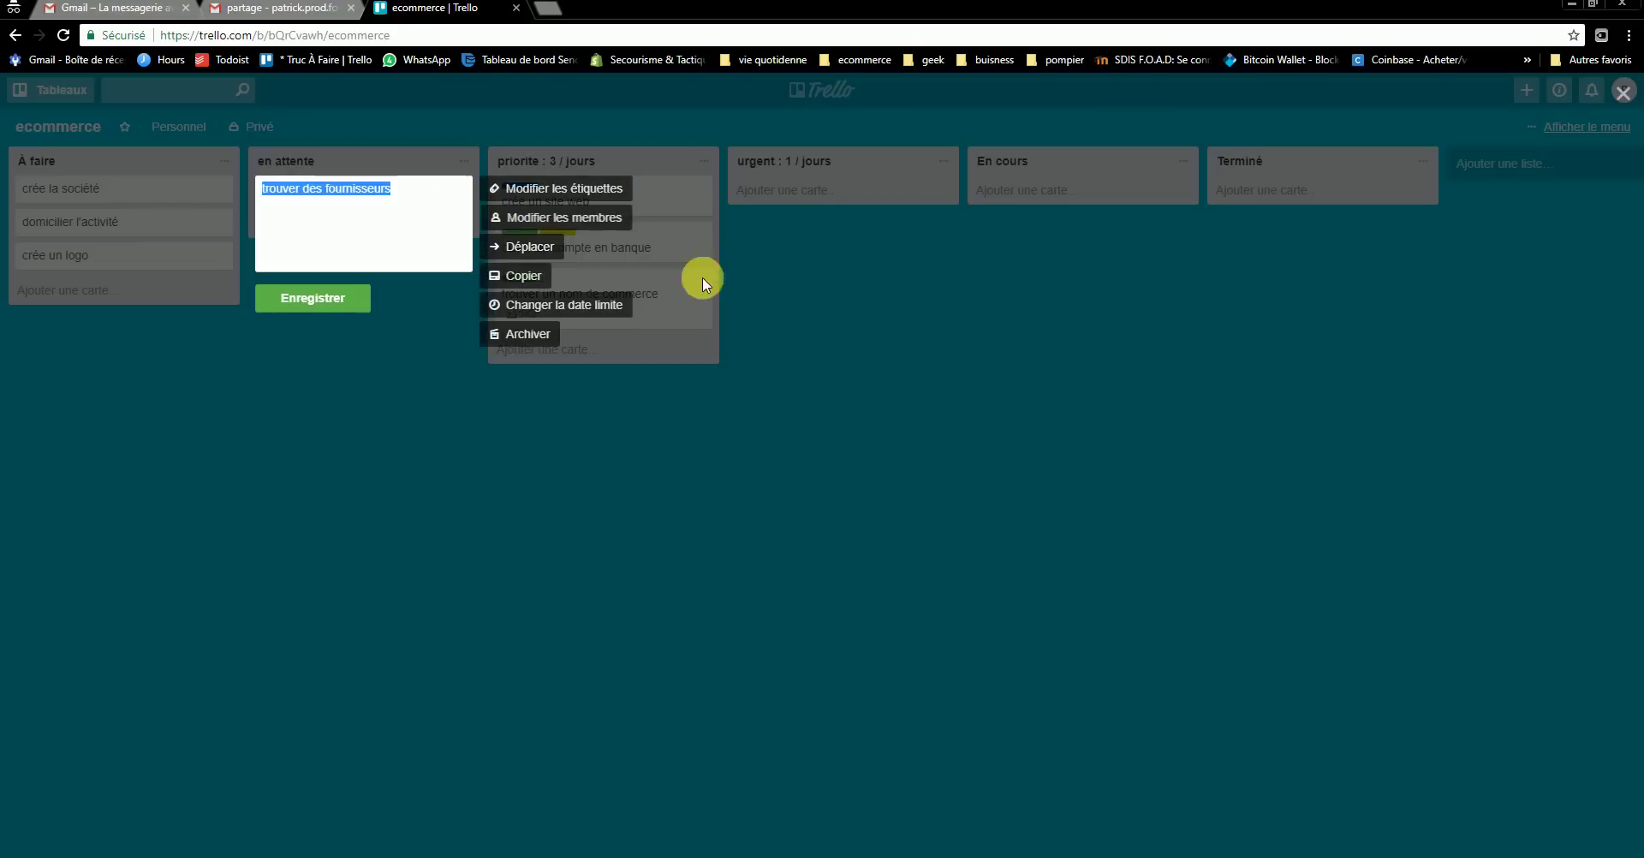
pyautogui.click(463, 358)
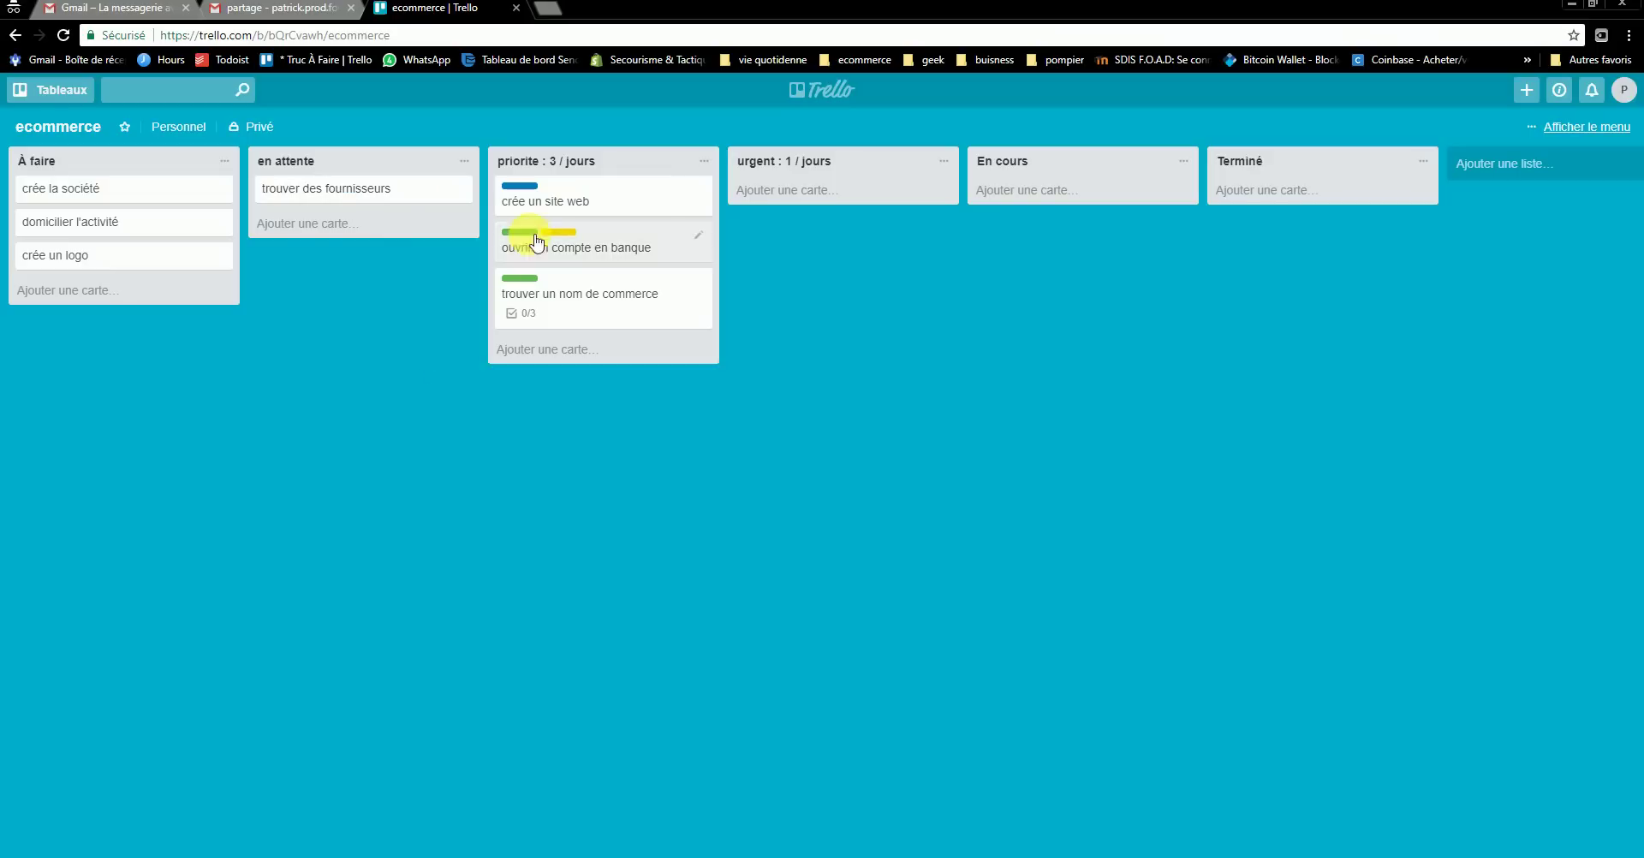
pyautogui.click(435, 192)
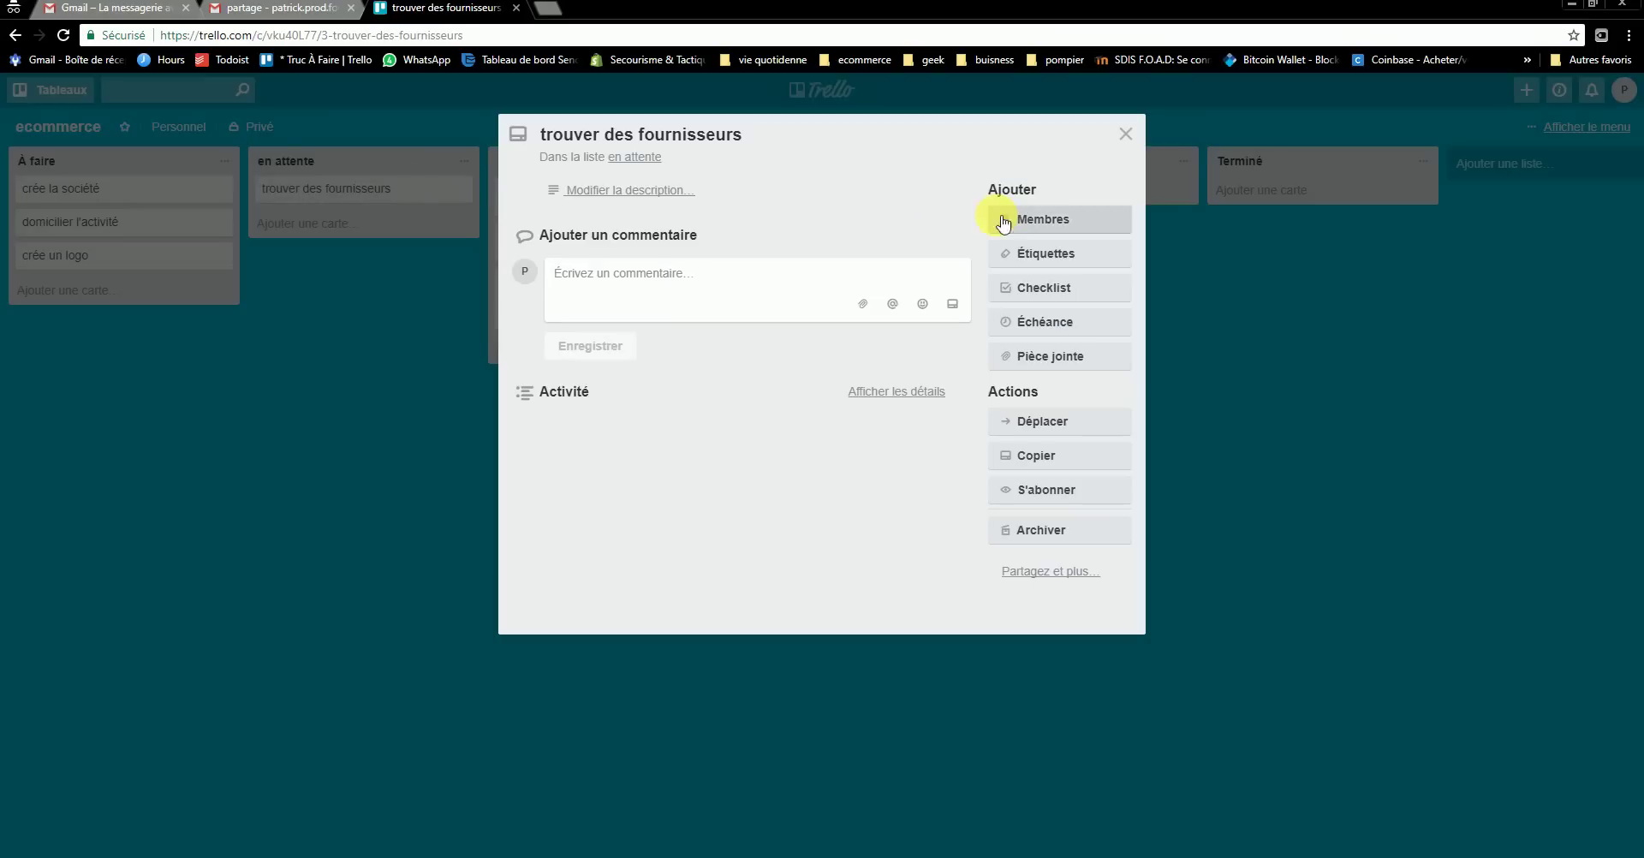
pyautogui.click(1053, 252)
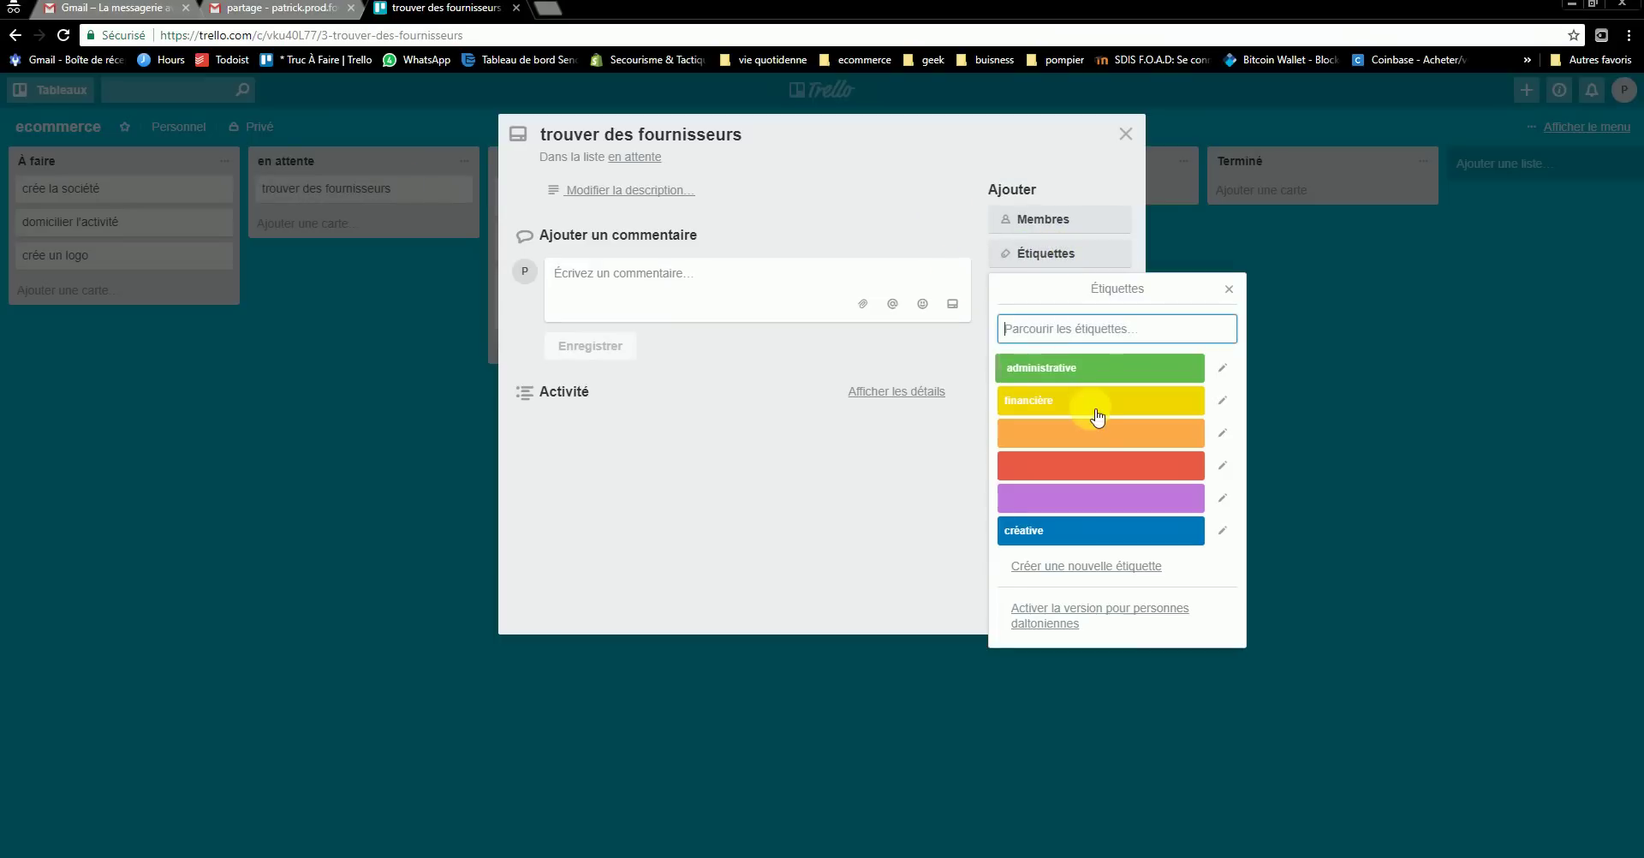
pyautogui.click(1056, 367)
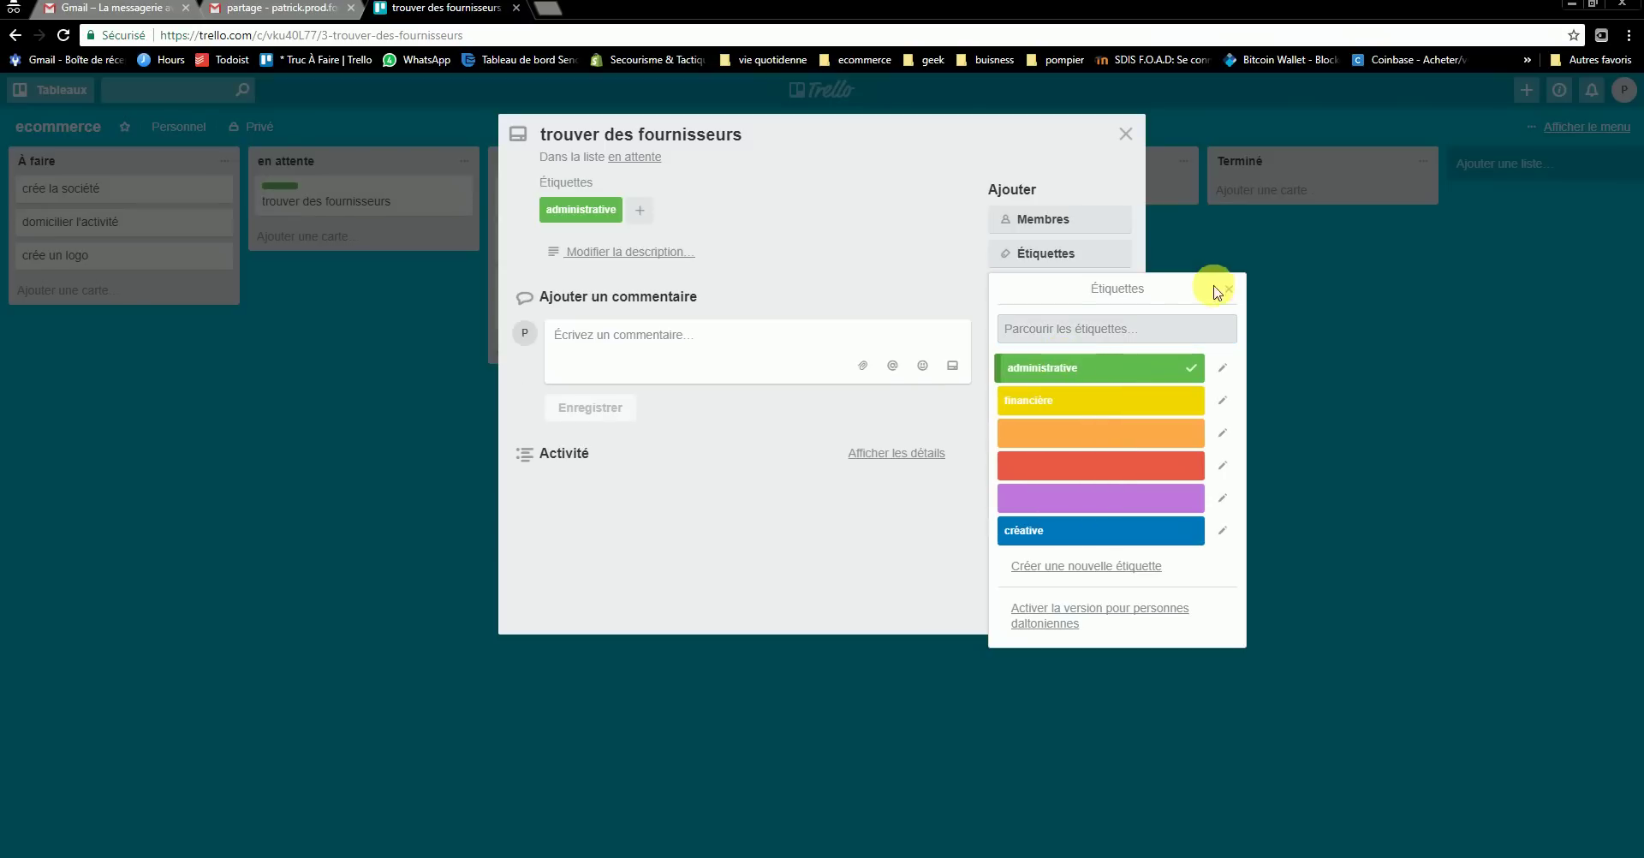
pyautogui.click(1233, 289)
pyautogui.click(1126, 134)
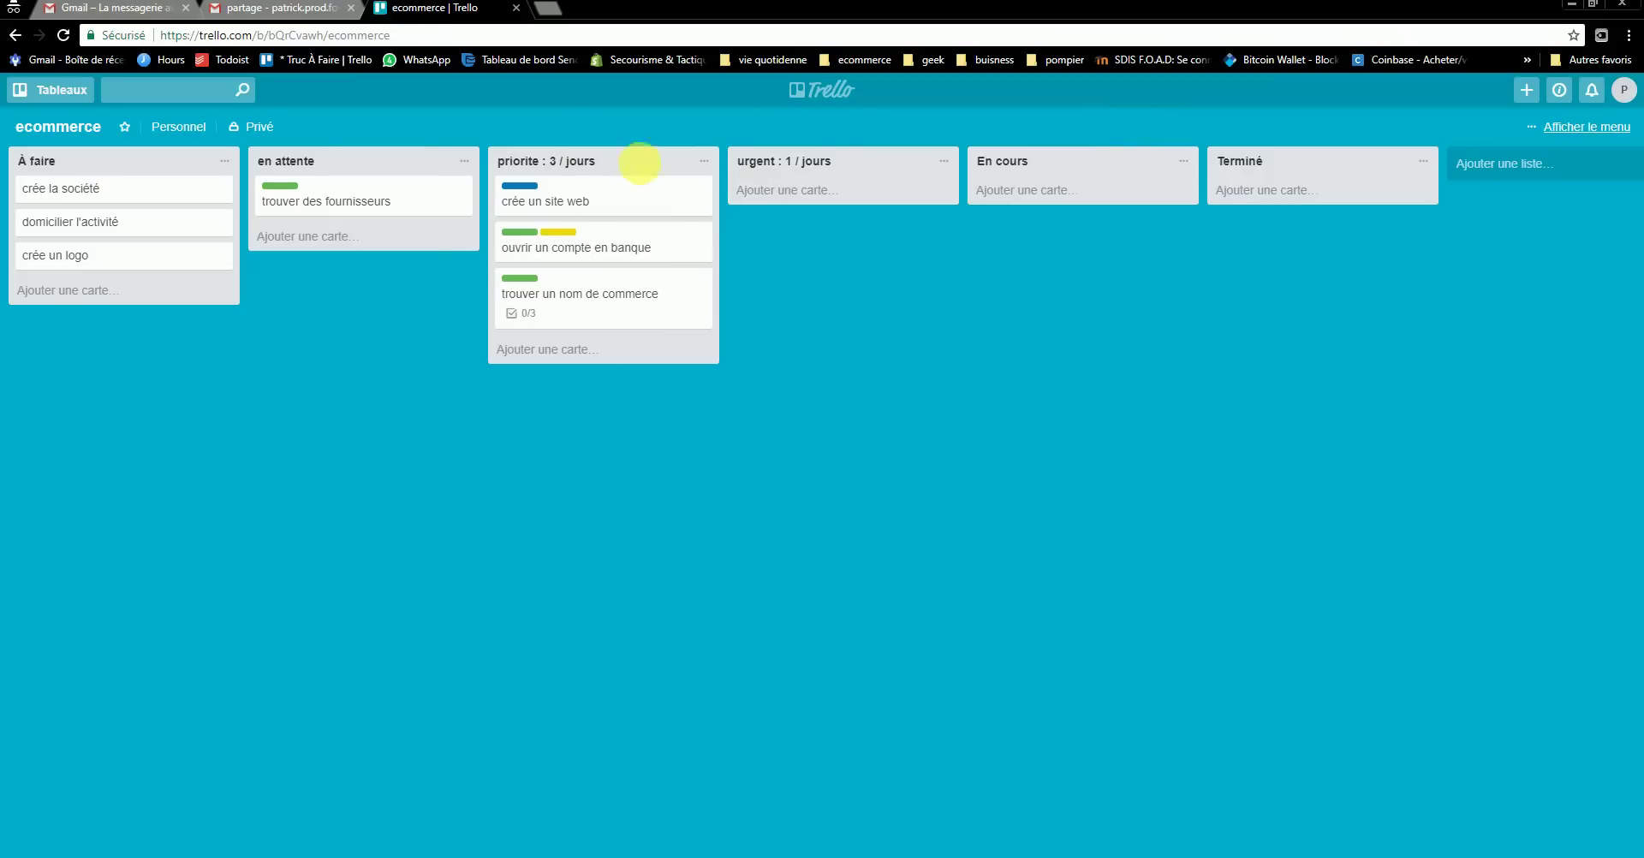
# - Send crée un site web to en attente; domicilier l'activité, trouver un nom de commerce and crée un logo to urgent
pyautogui.moveTo(571, 246); pyautogui.dragTo(559, 179)
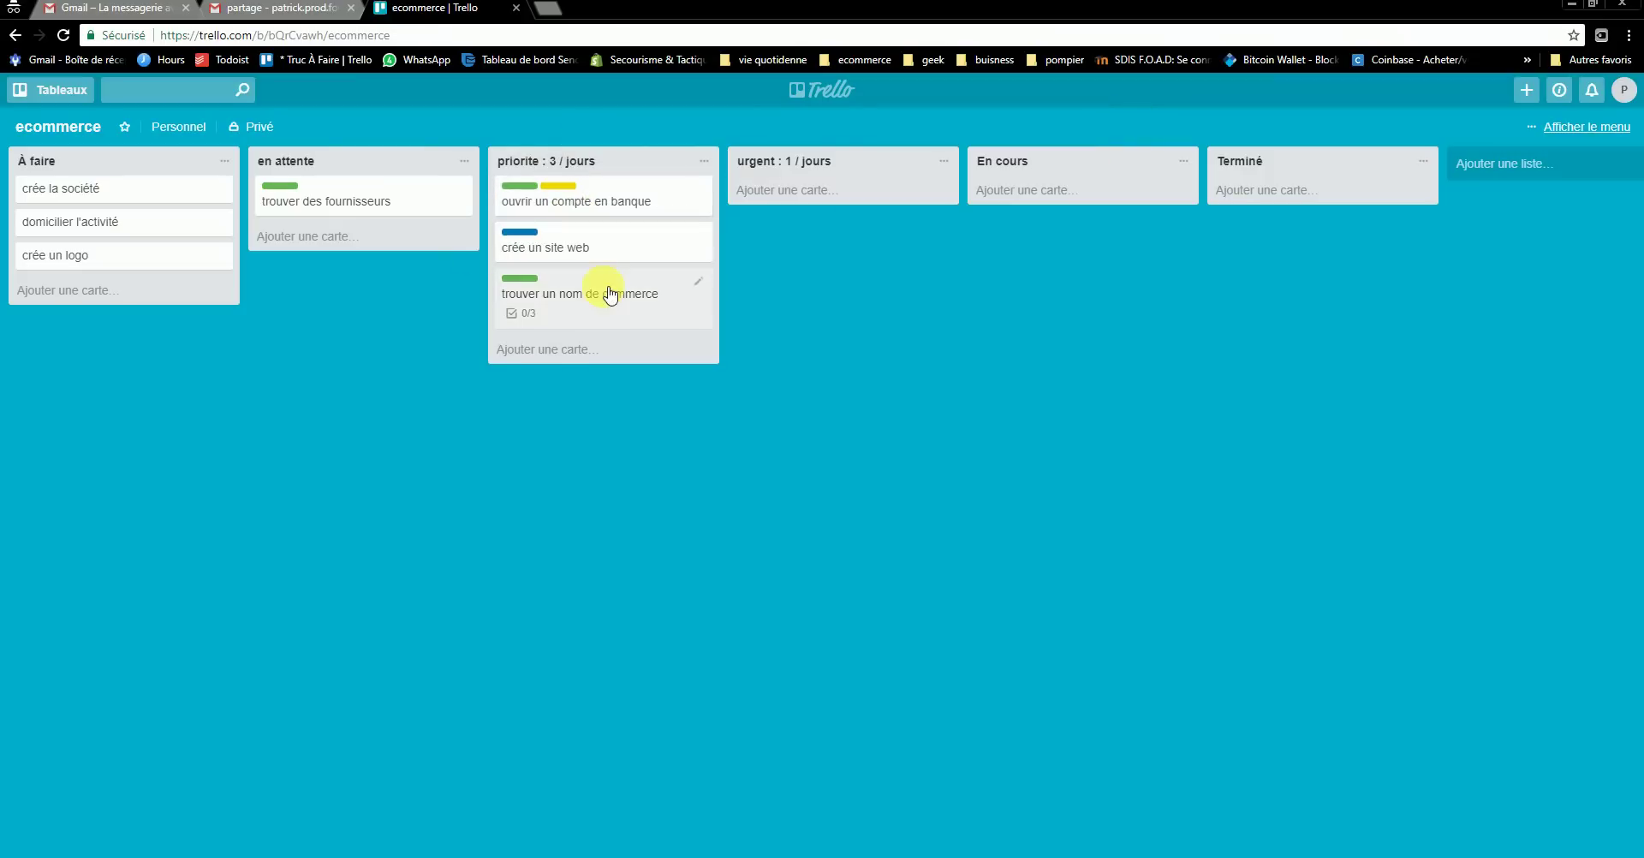
pyautogui.moveTo(605, 293); pyautogui.dragTo(774, 285)
pyautogui.moveTo(776, 281); pyautogui.dragTo(362, 255)
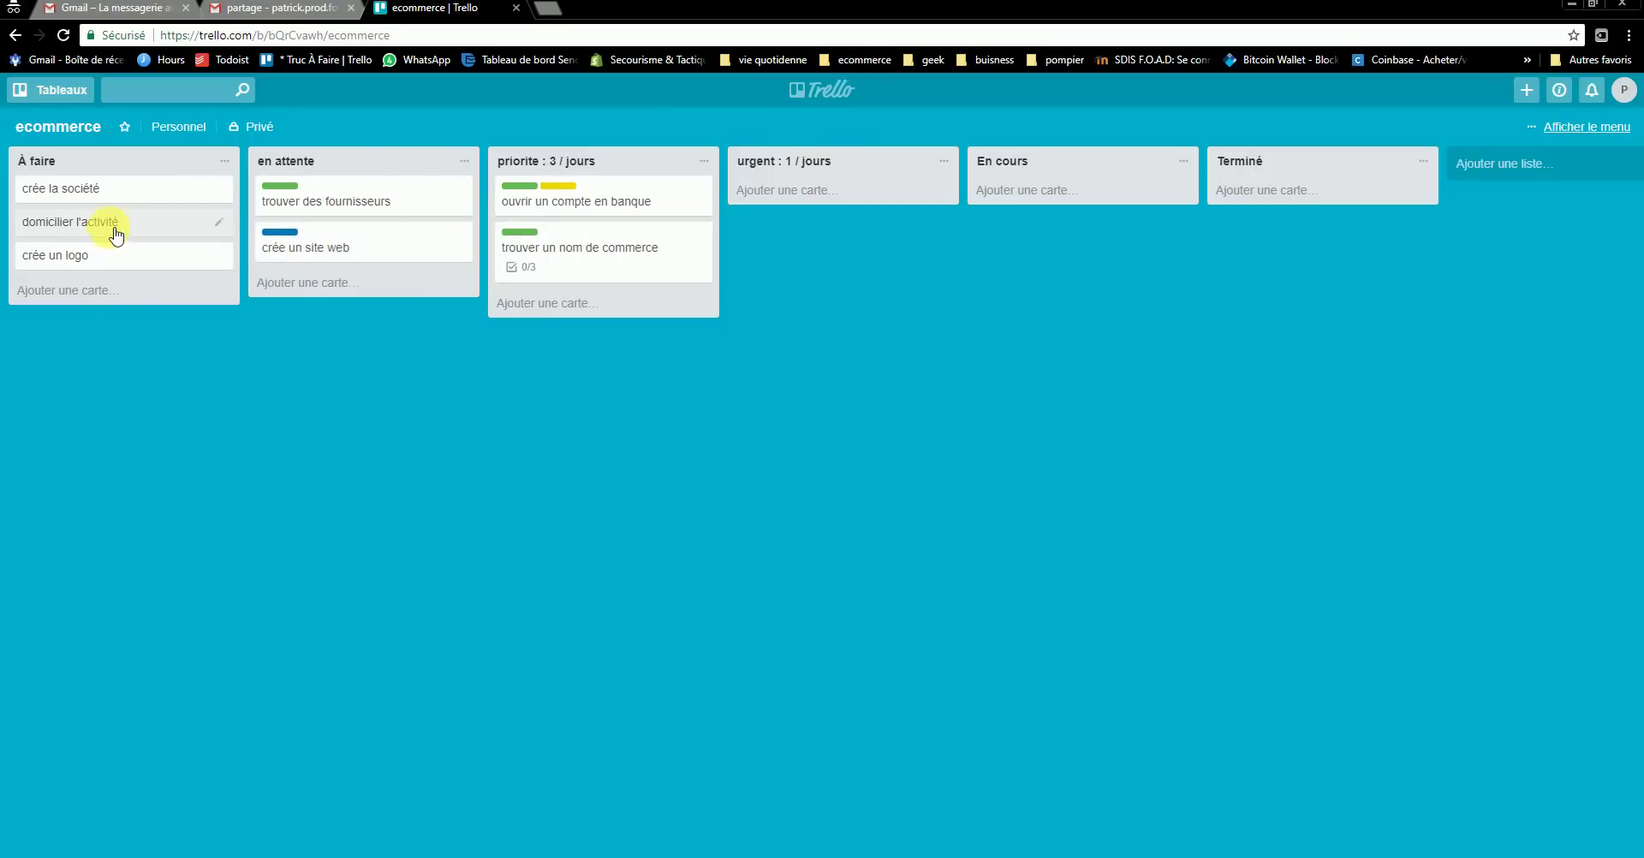
pyautogui.moveTo(118, 233); pyautogui.dragTo(755, 227)
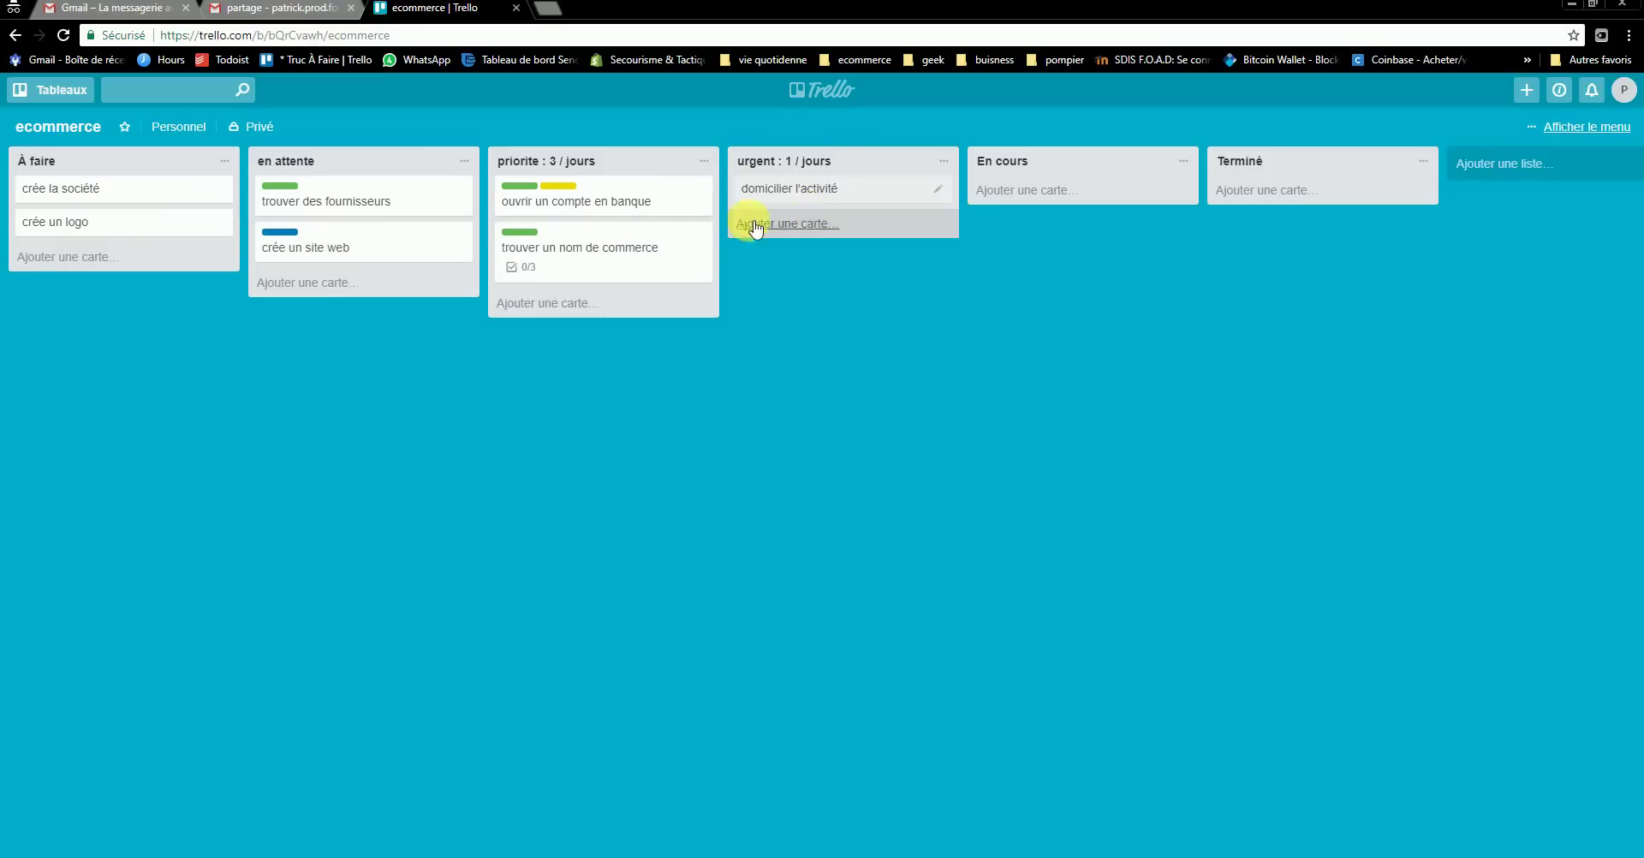
pyautogui.moveTo(590, 247); pyautogui.dragTo(839, 274)
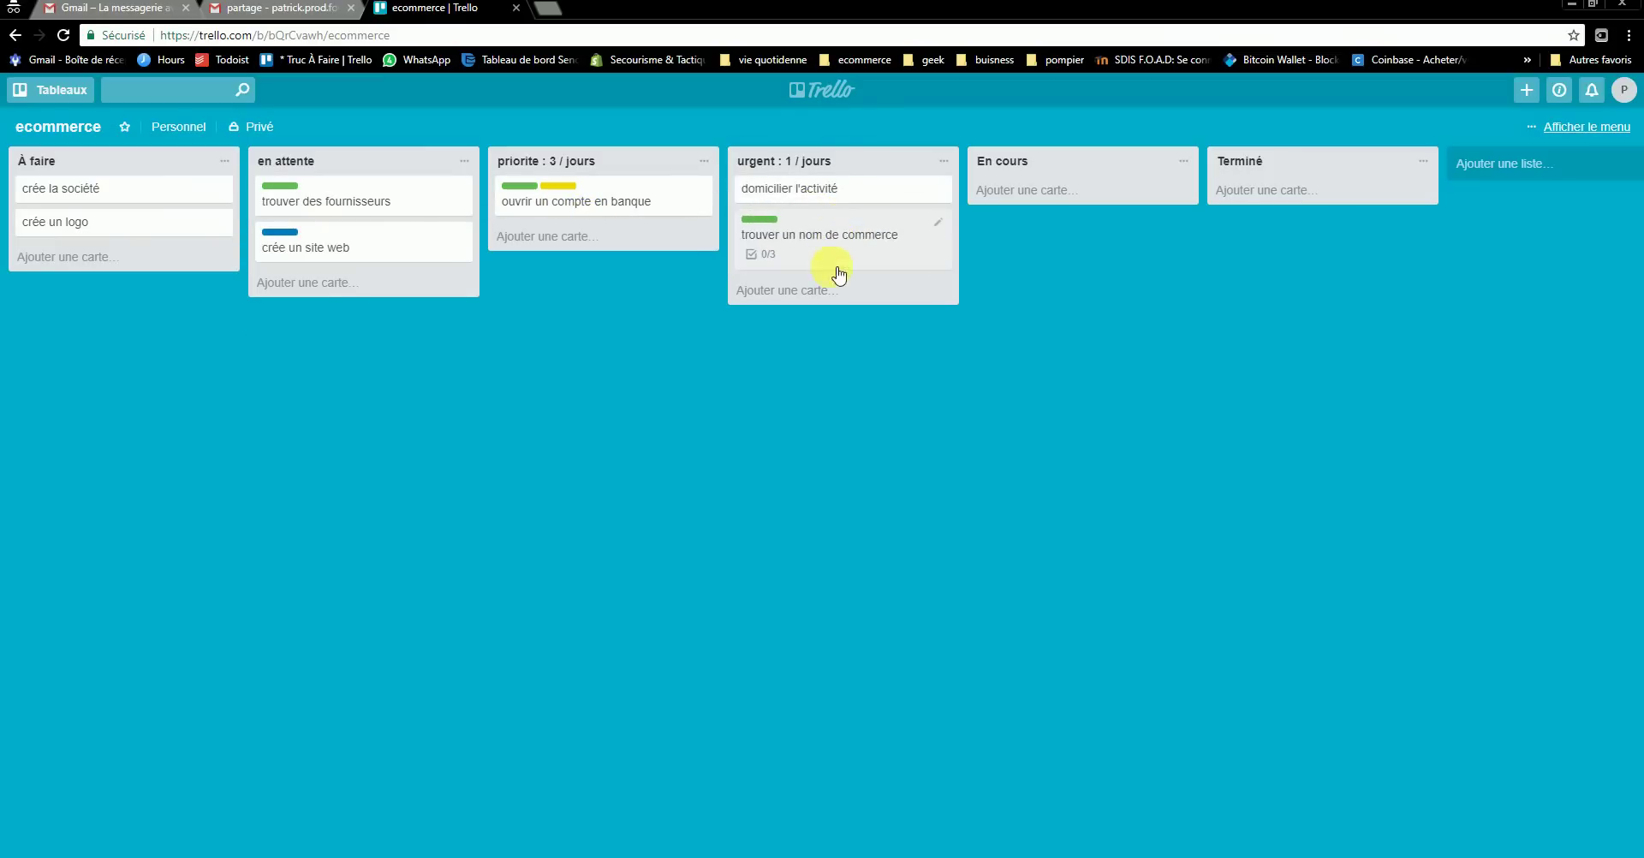
pyautogui.moveTo(100, 222); pyautogui.dragTo(836, 286)
# - Tag the crée un logo card with the créative label
pyautogui.click(836, 286)
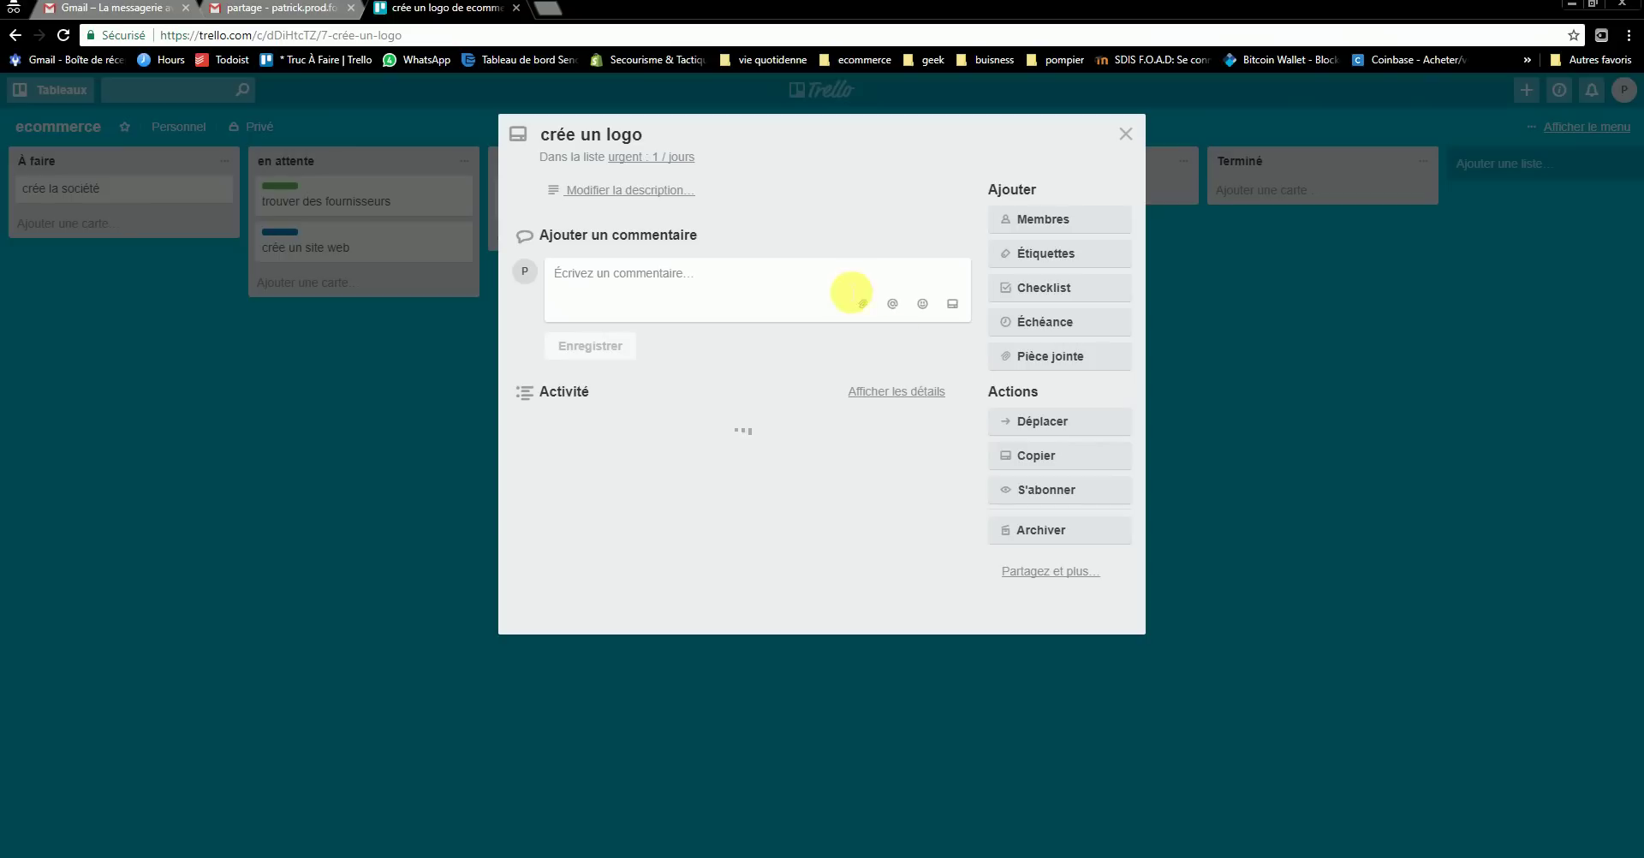
pyautogui.click(1067, 268)
pyautogui.click(1053, 526)
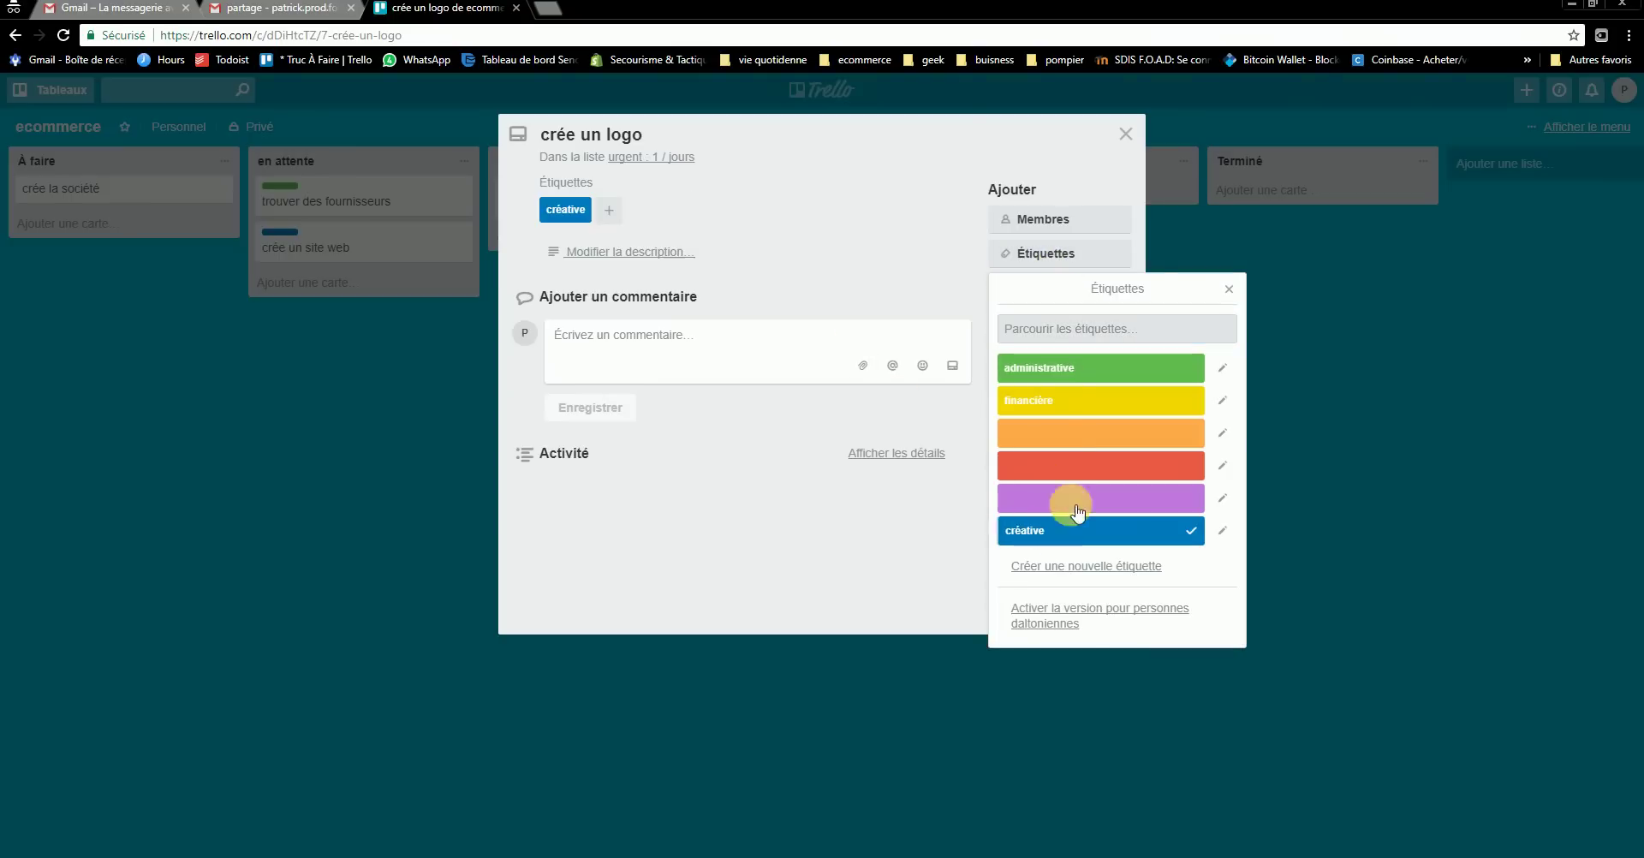
pyautogui.click(1230, 290)
pyautogui.click(1125, 134)
pyautogui.click(786, 308)
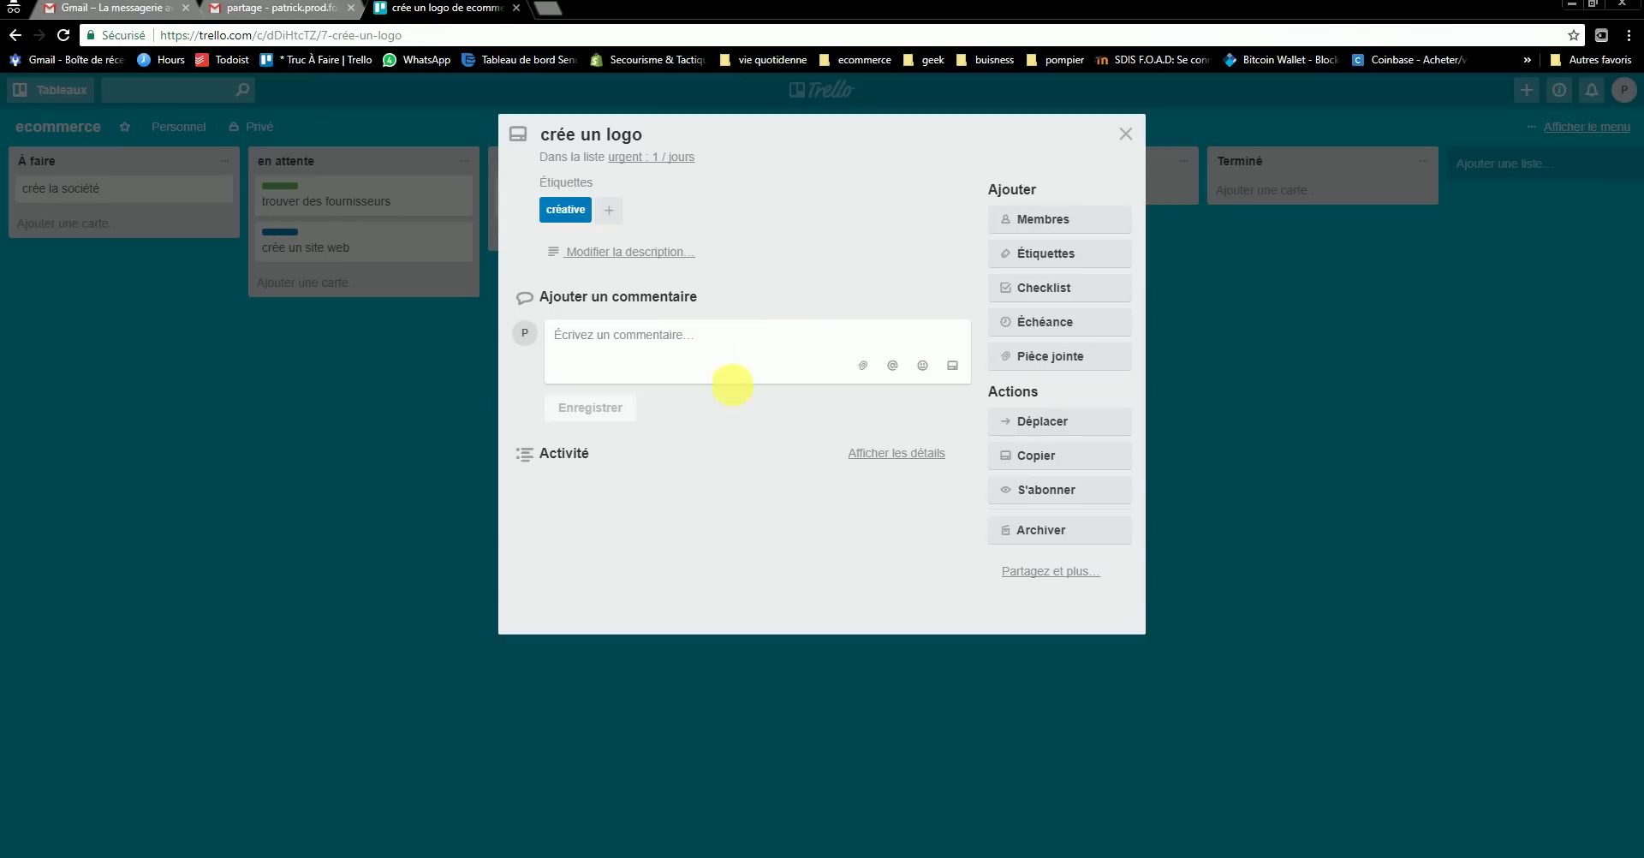
# - Draft the comment 'déléguer à un freelance' on crée un logo, then reopen the card
pyautogui.click(656, 372)
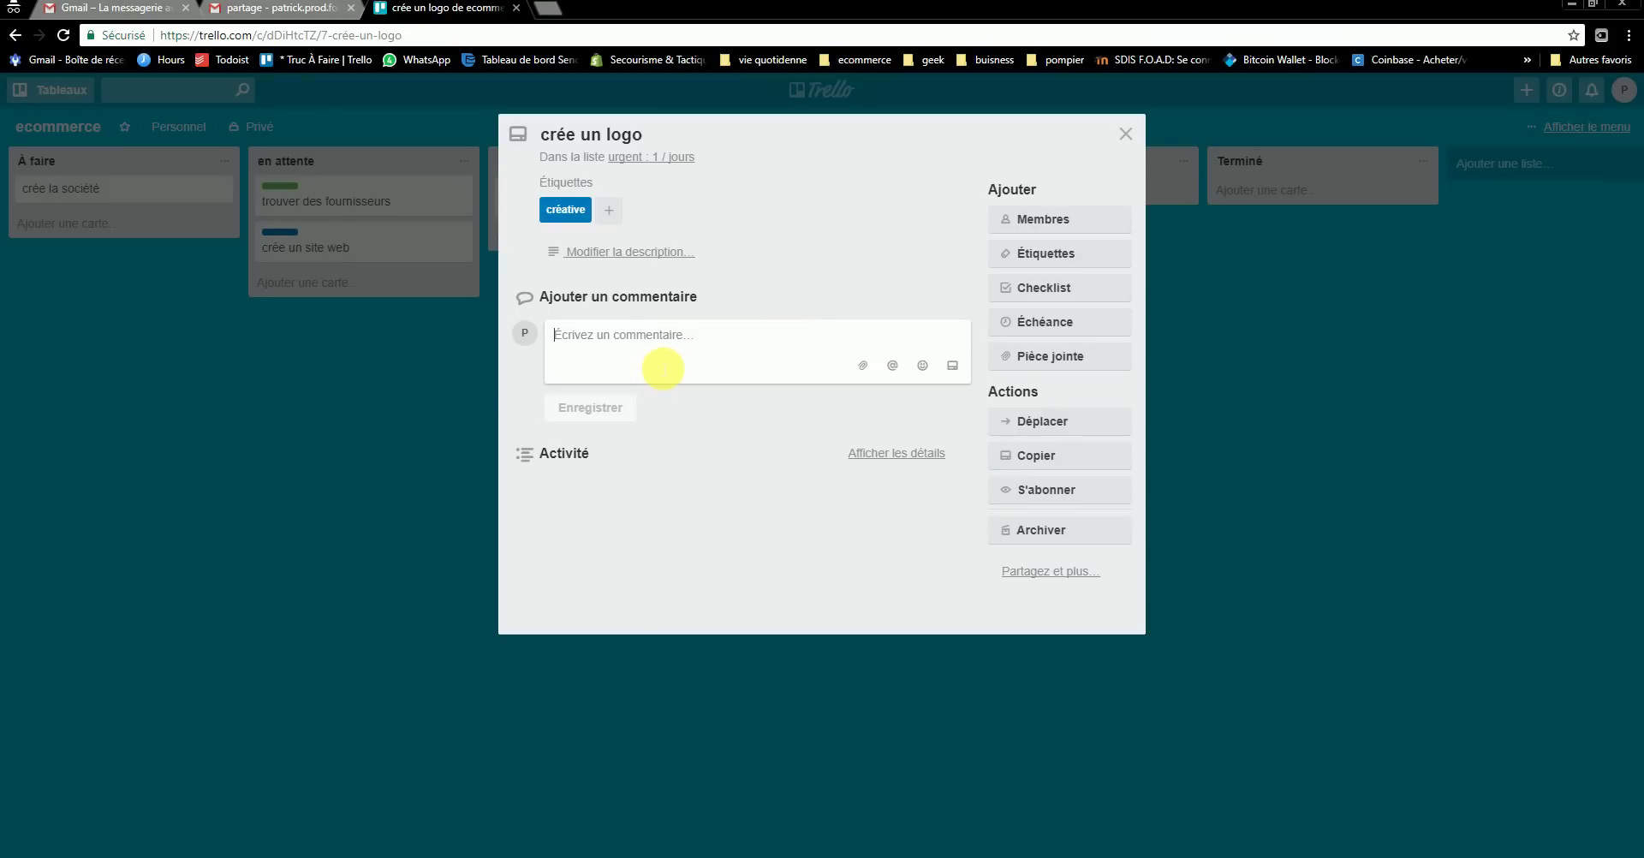
pyautogui.write('df')
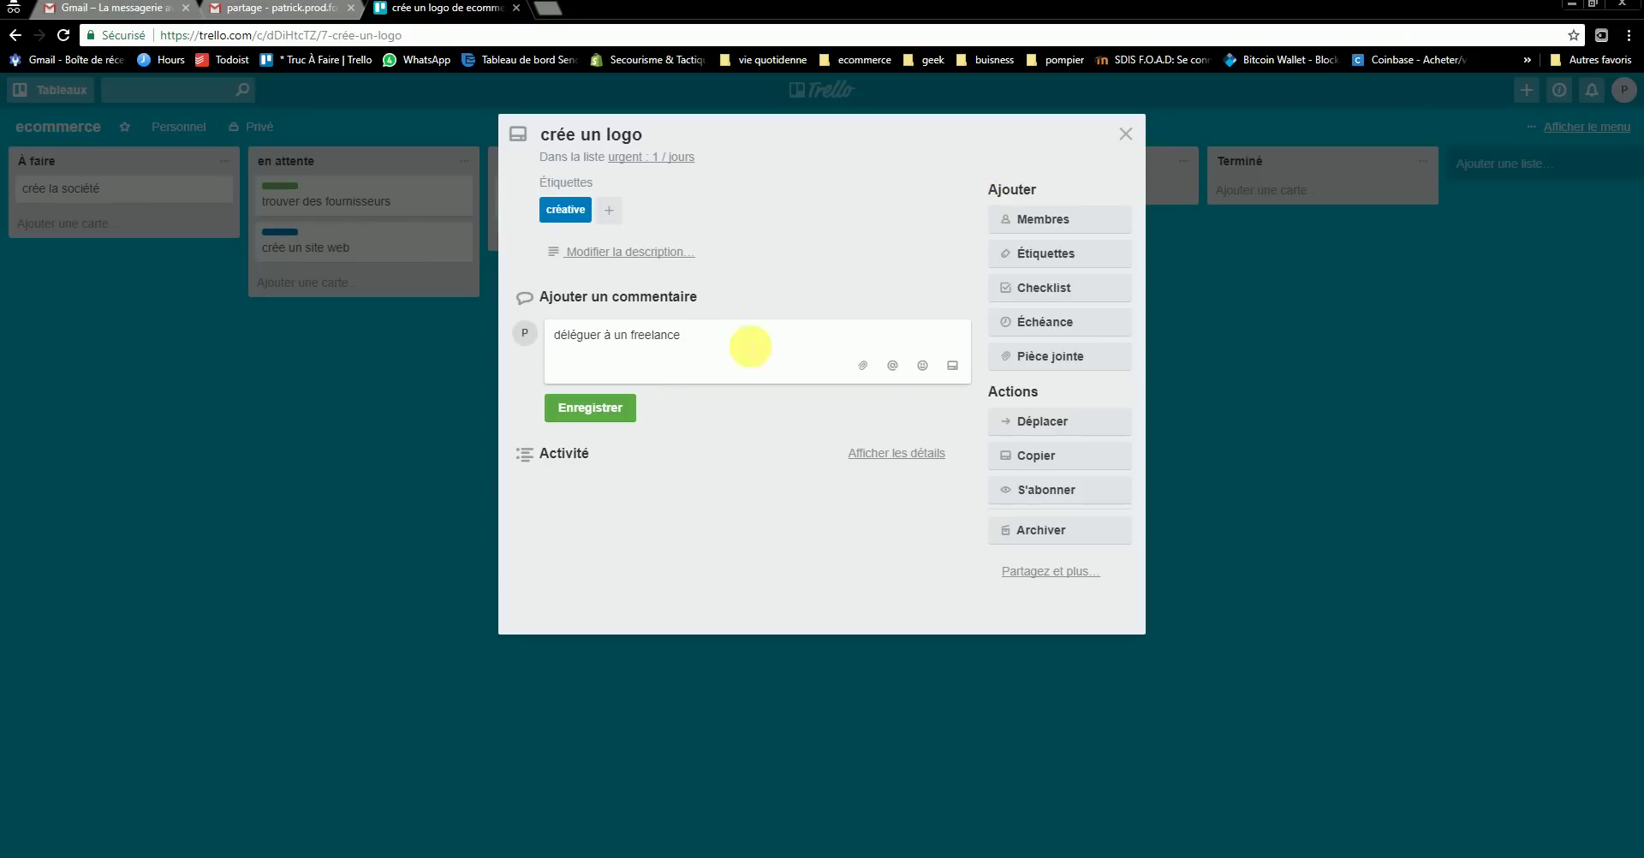
pyautogui.click(1126, 134)
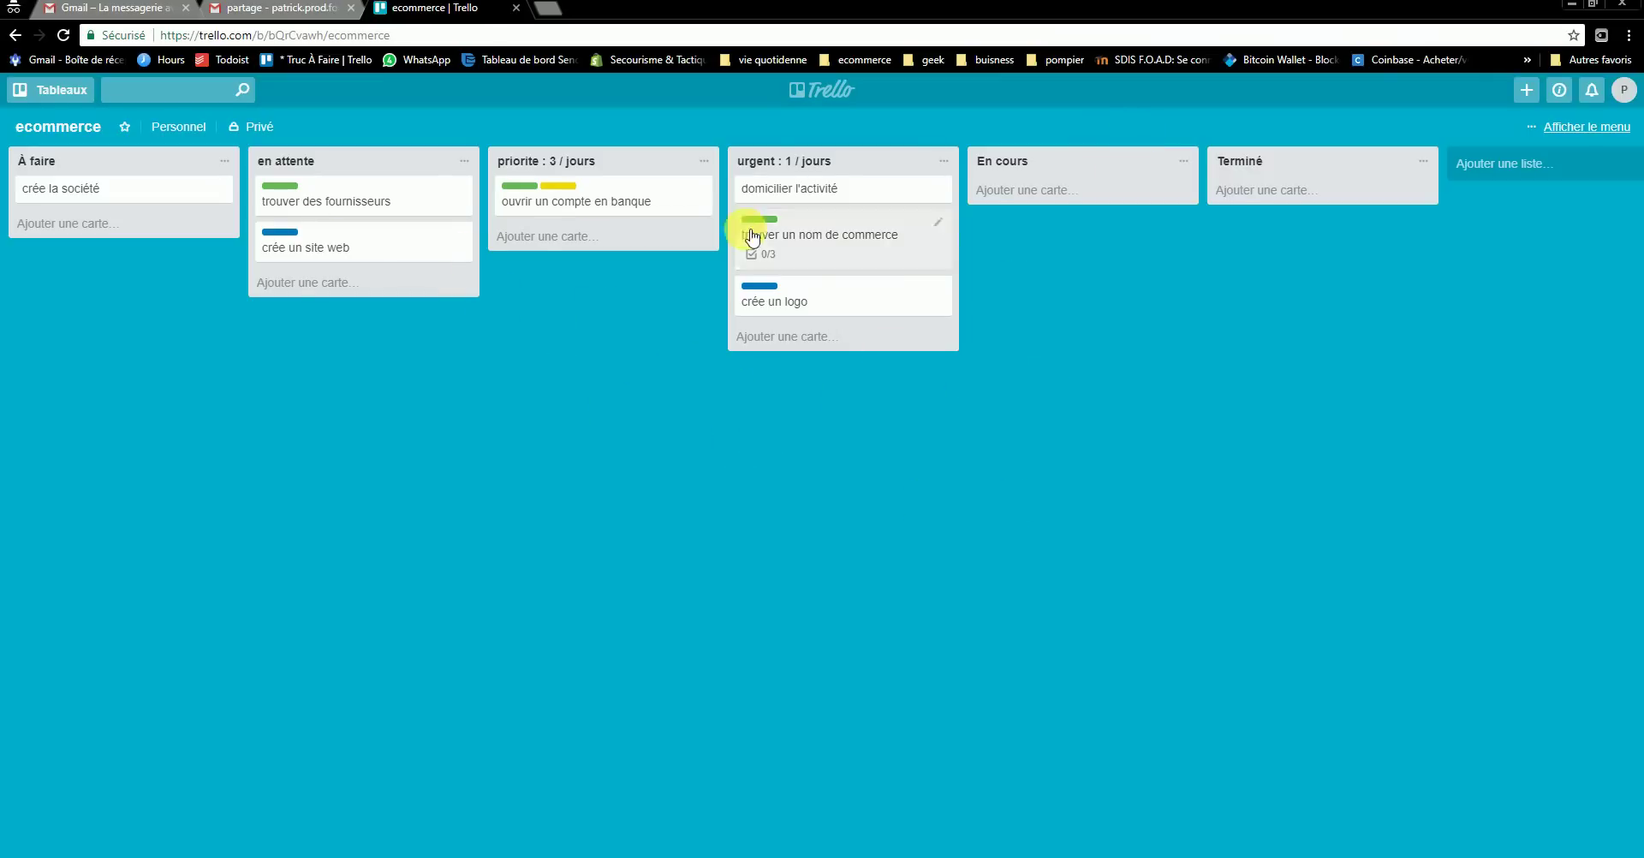
pyautogui.click(805, 304)
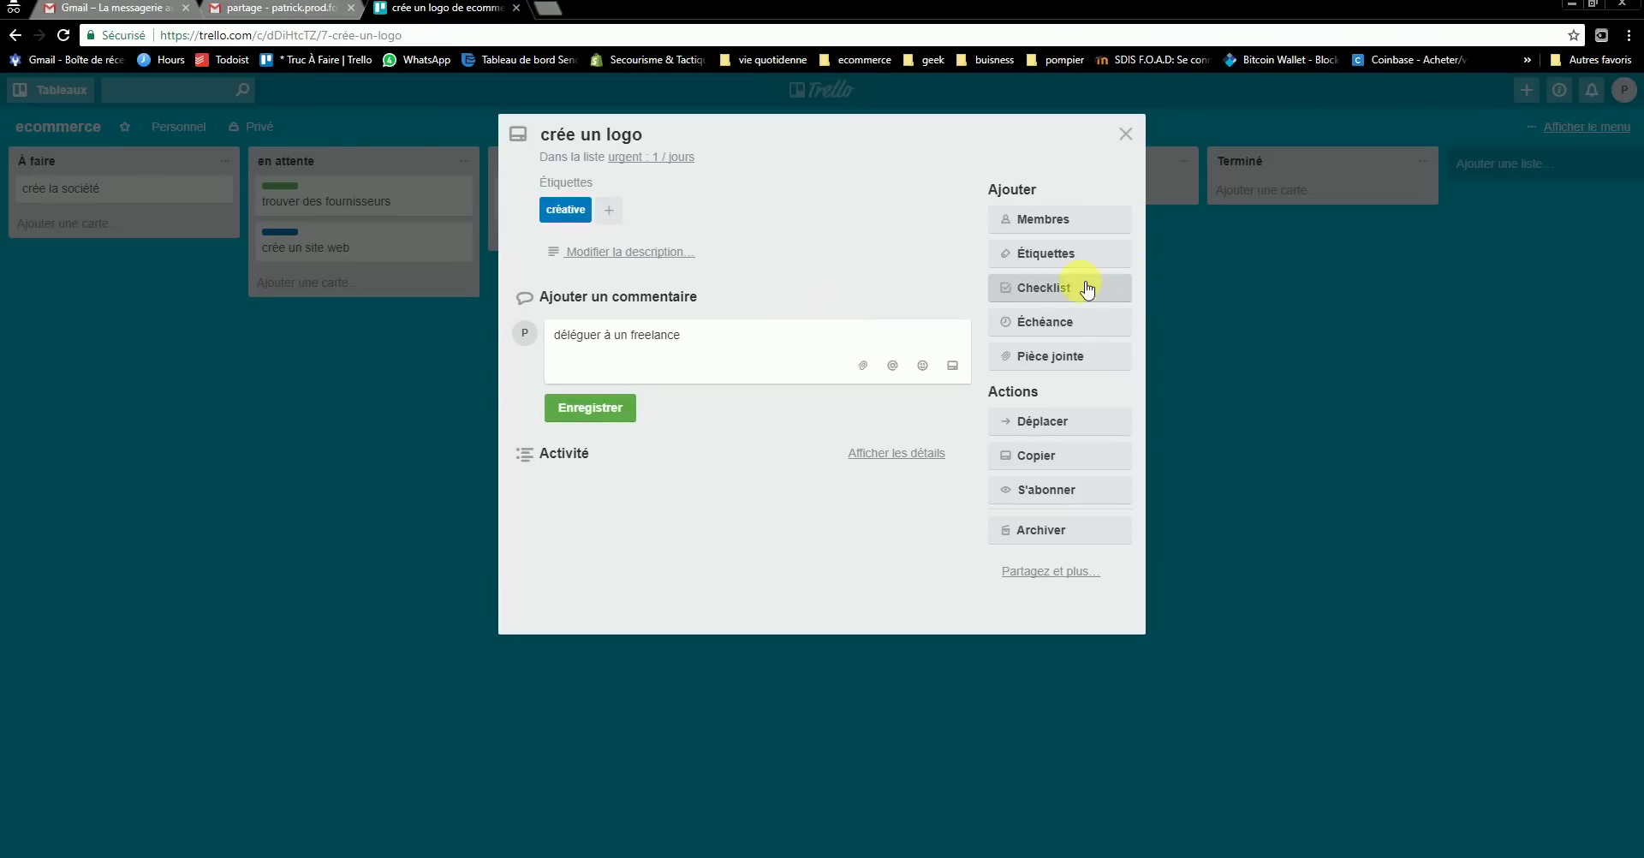
# - Set crée un logo's due date to 26/10/2017 at 12:00 and enable the calendar Power-Up
pyautogui.click(1045, 323)
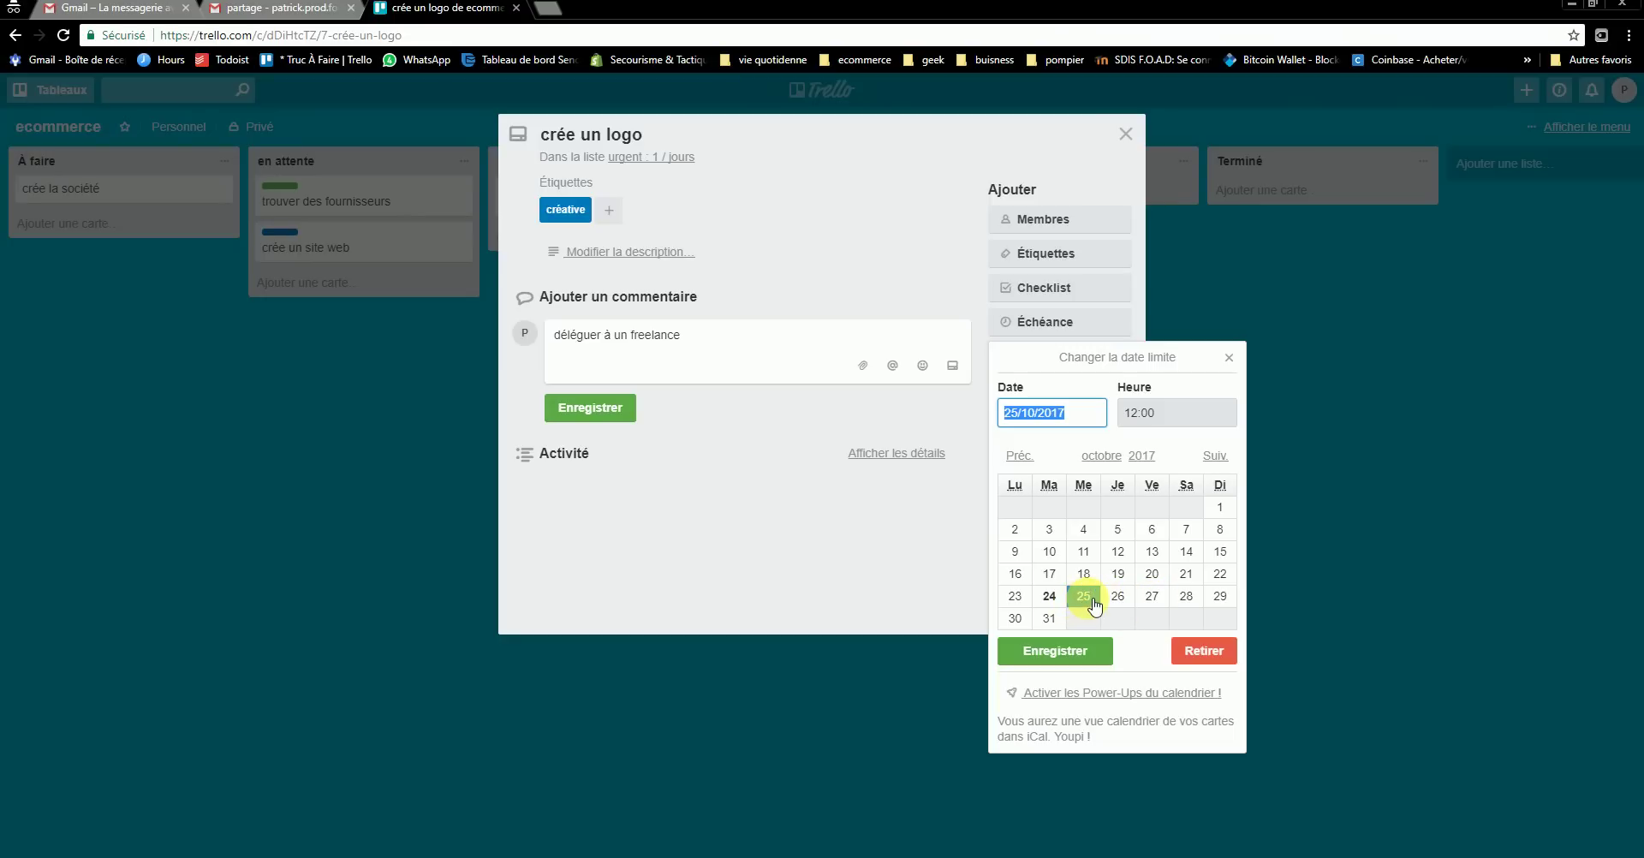
pyautogui.click(1119, 601)
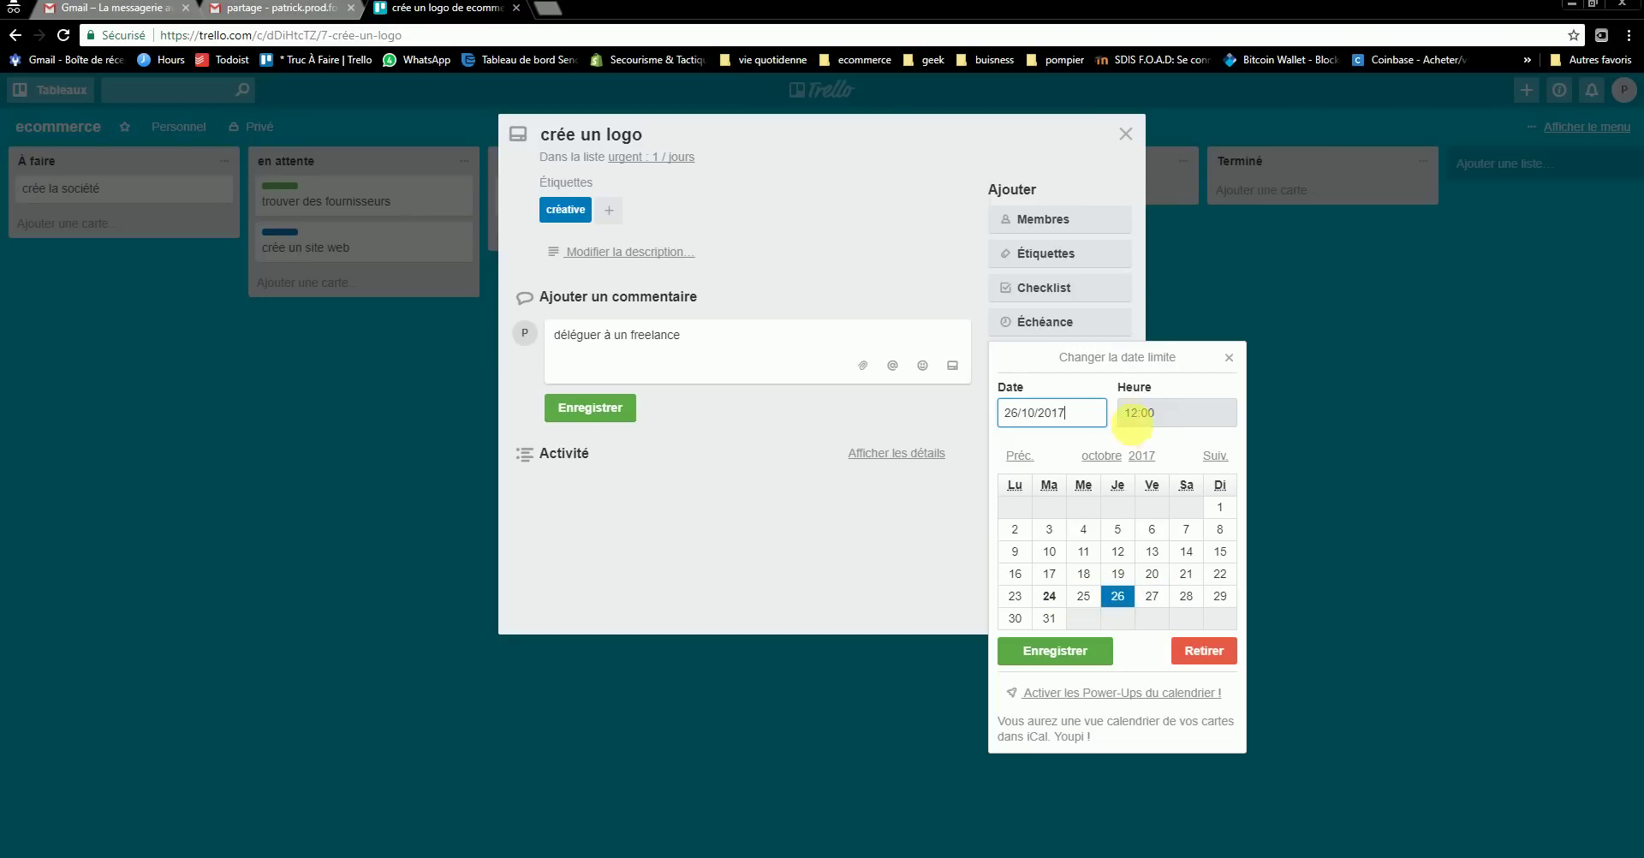
pyautogui.click(1167, 418)
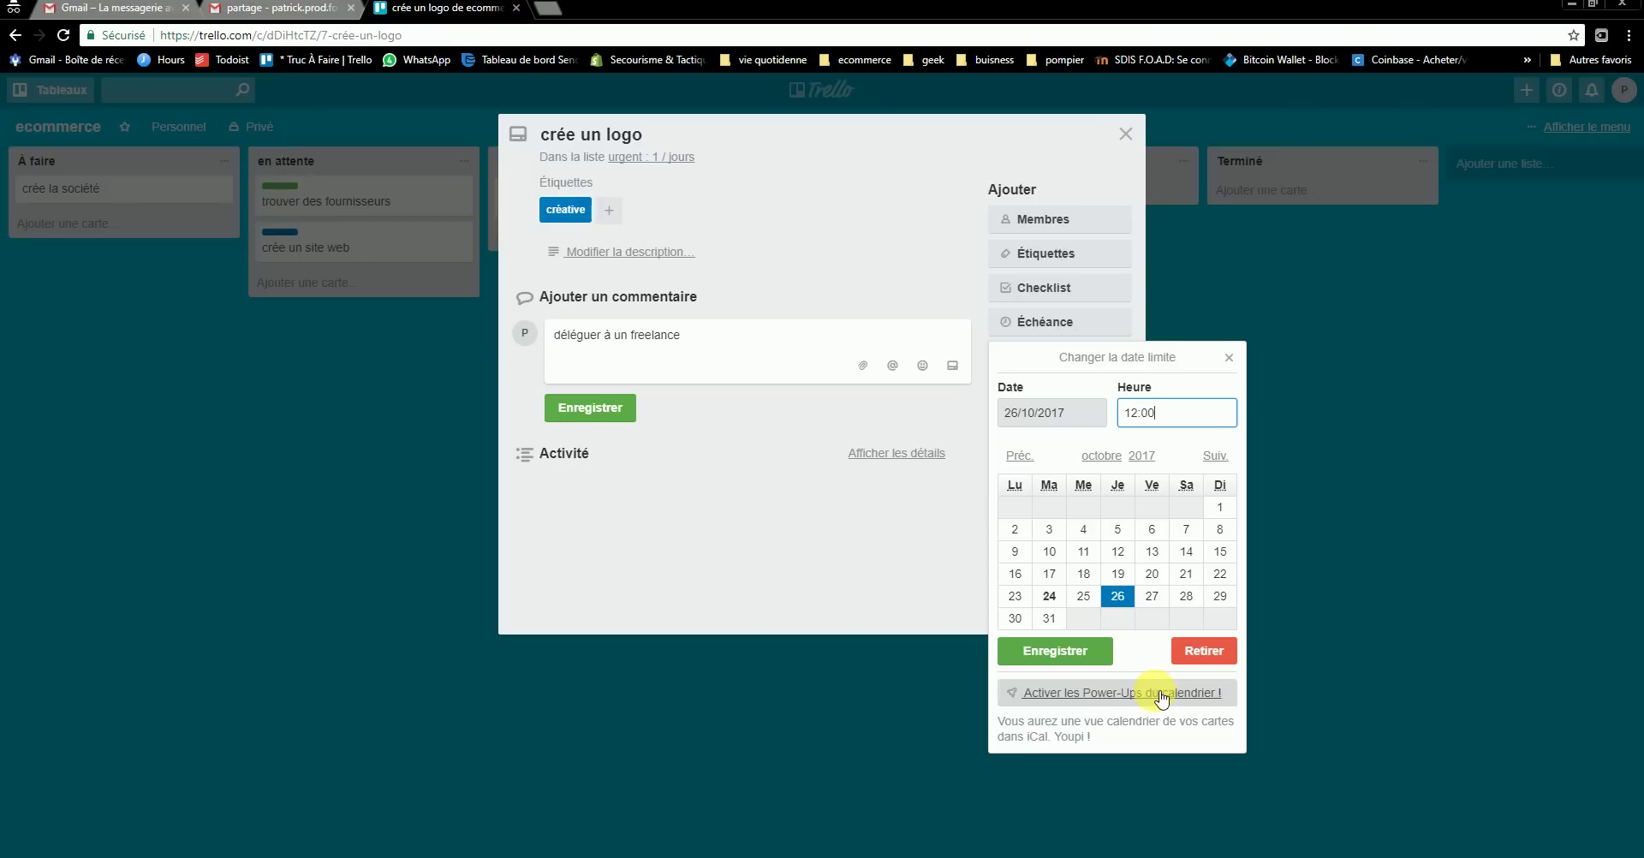
pyautogui.click(1087, 693)
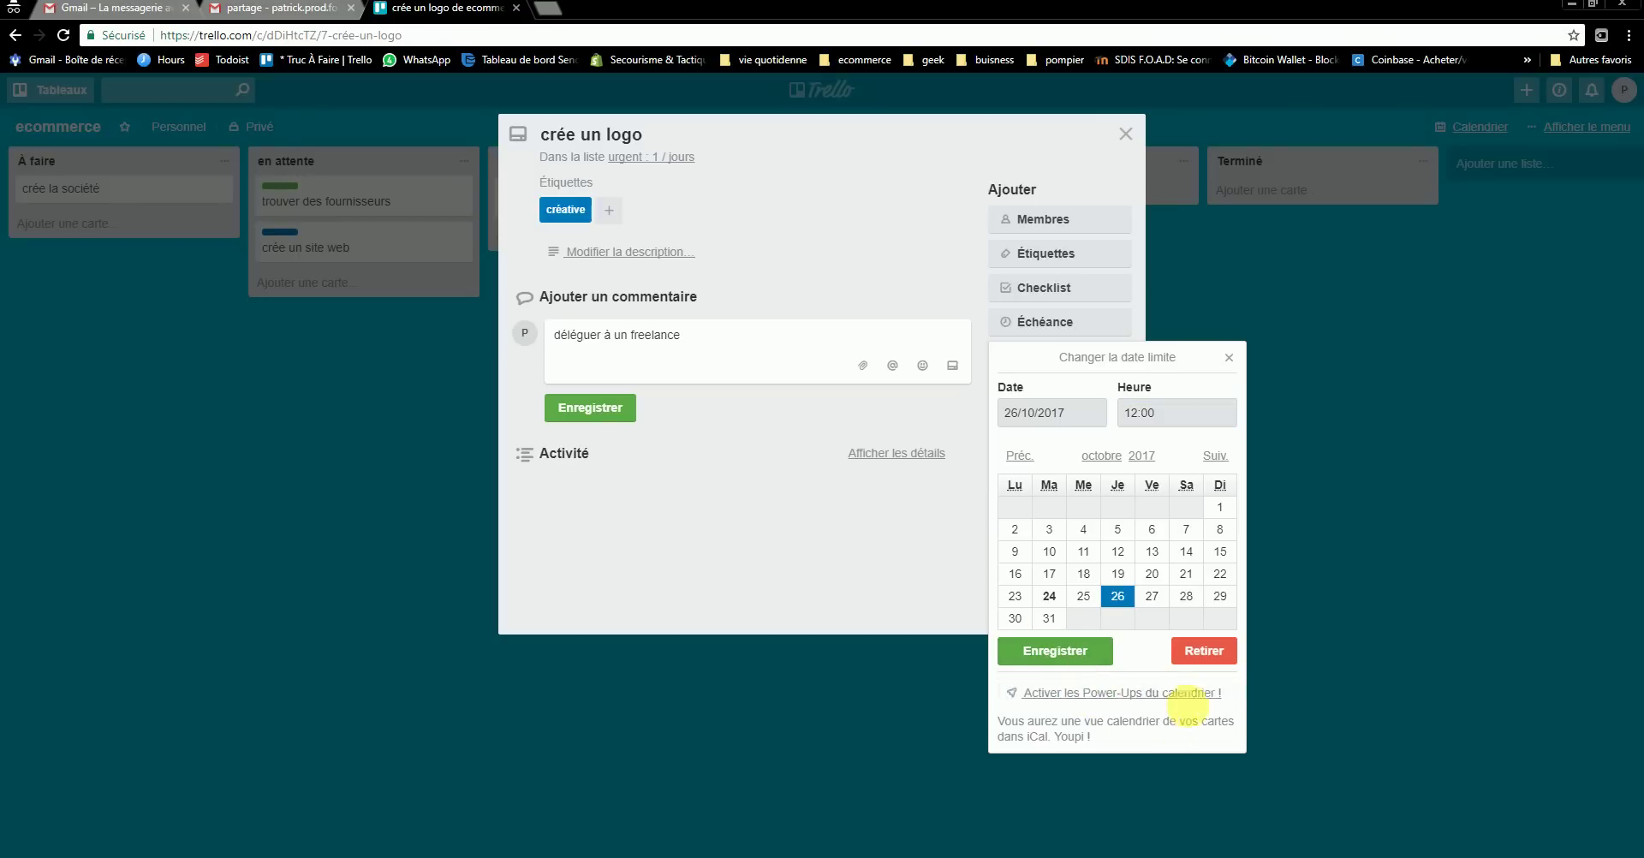
pyautogui.click(1093, 652)
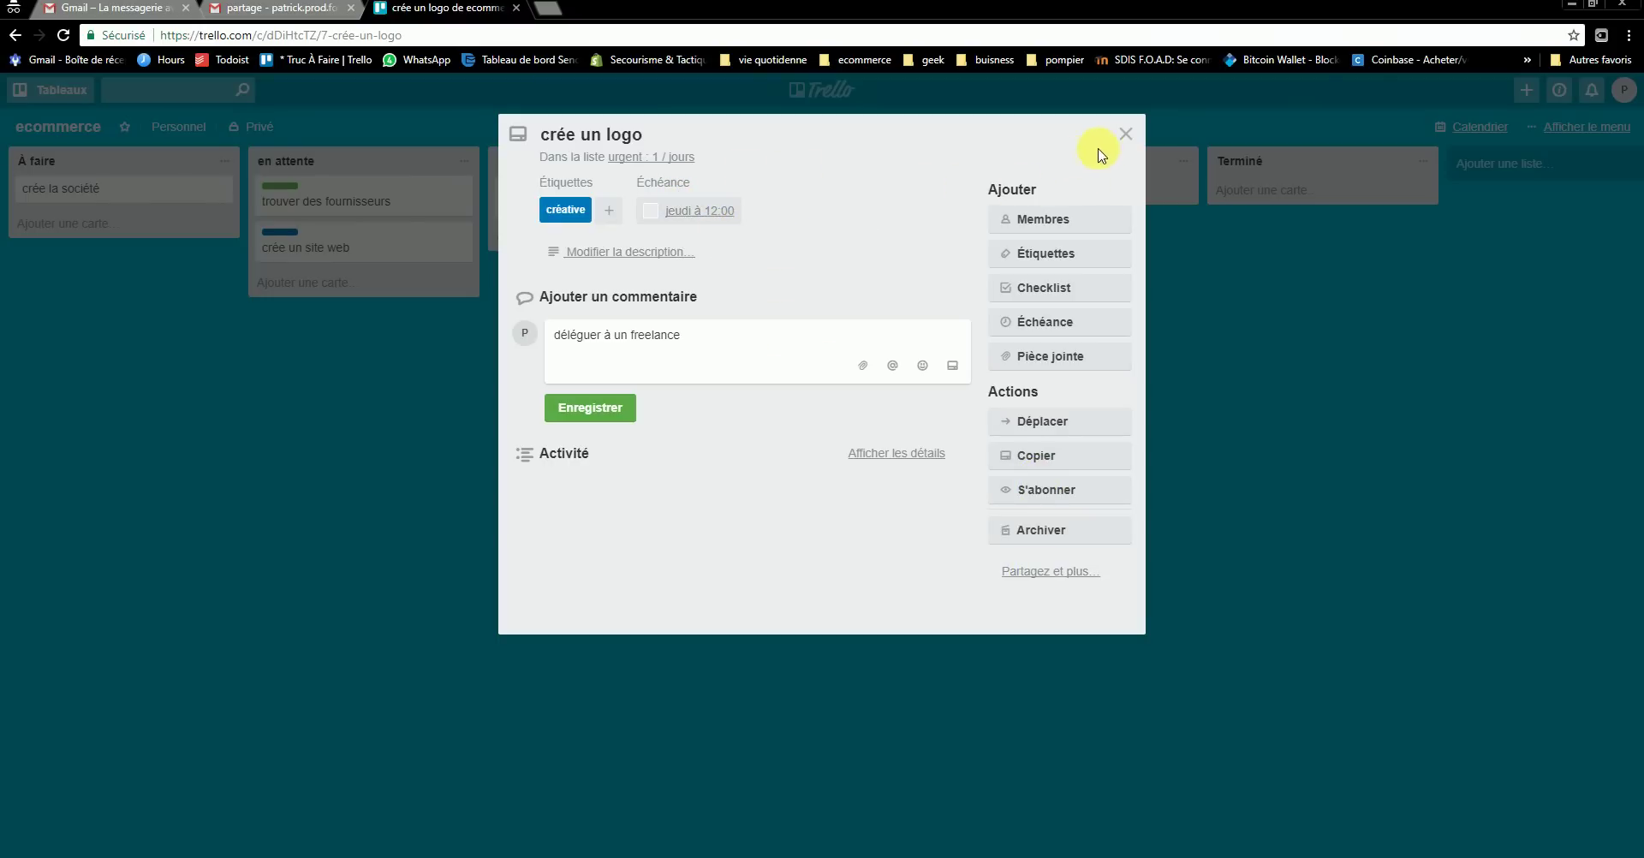
# - Give the trouver un nom de commerce card a 31 October 12:00 due date, then close it
pyautogui.click(1126, 134)
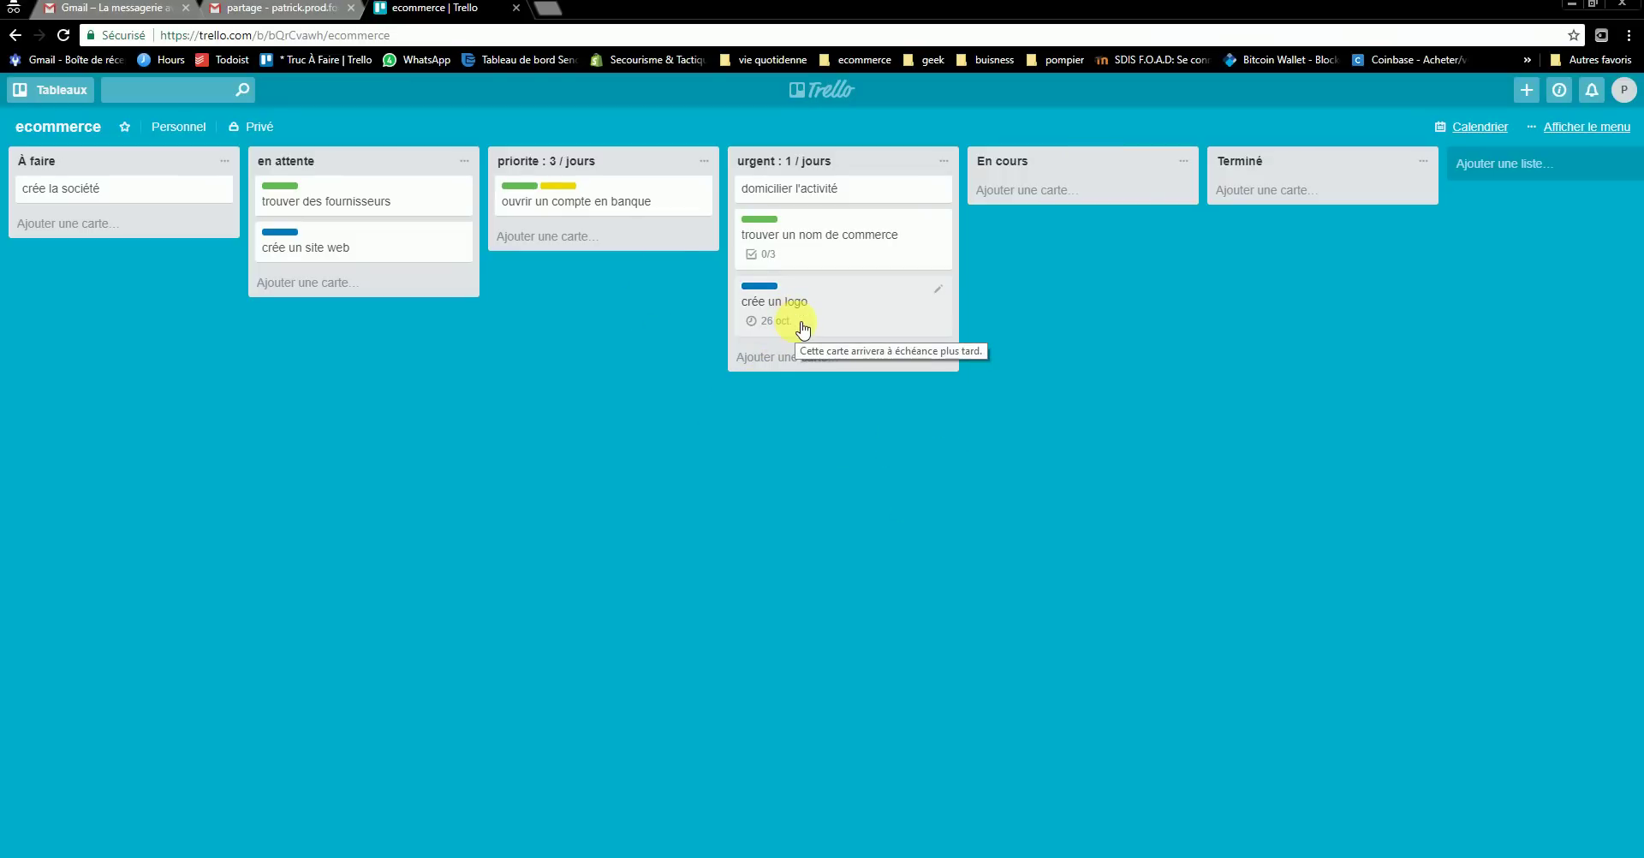
pyautogui.click(829, 260)
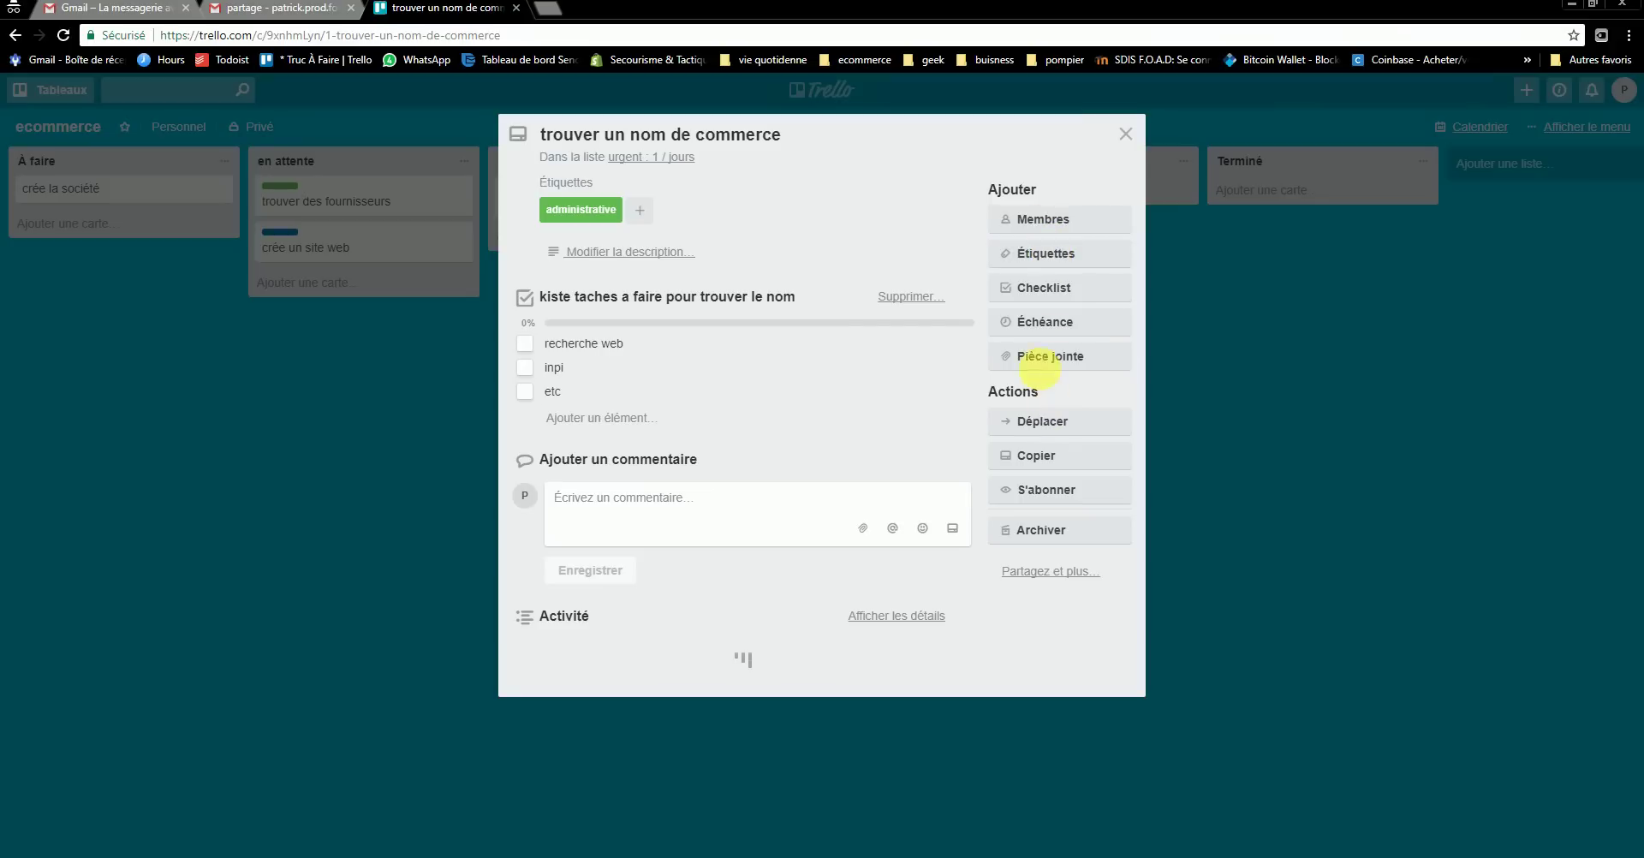
pyautogui.click(1041, 329)
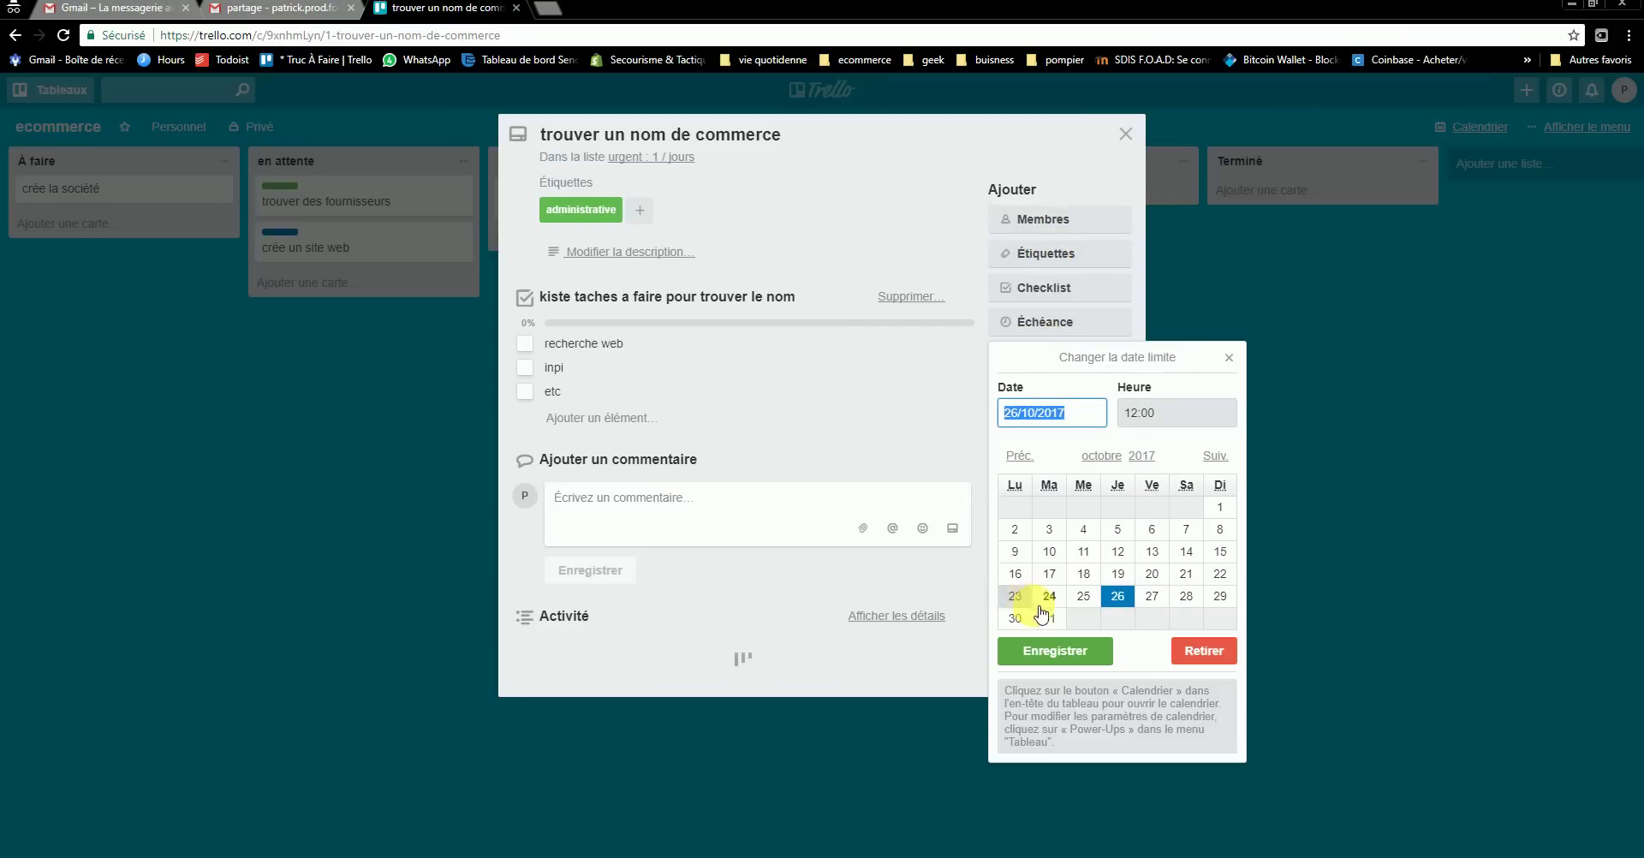
pyautogui.click(1049, 618)
pyautogui.click(1059, 651)
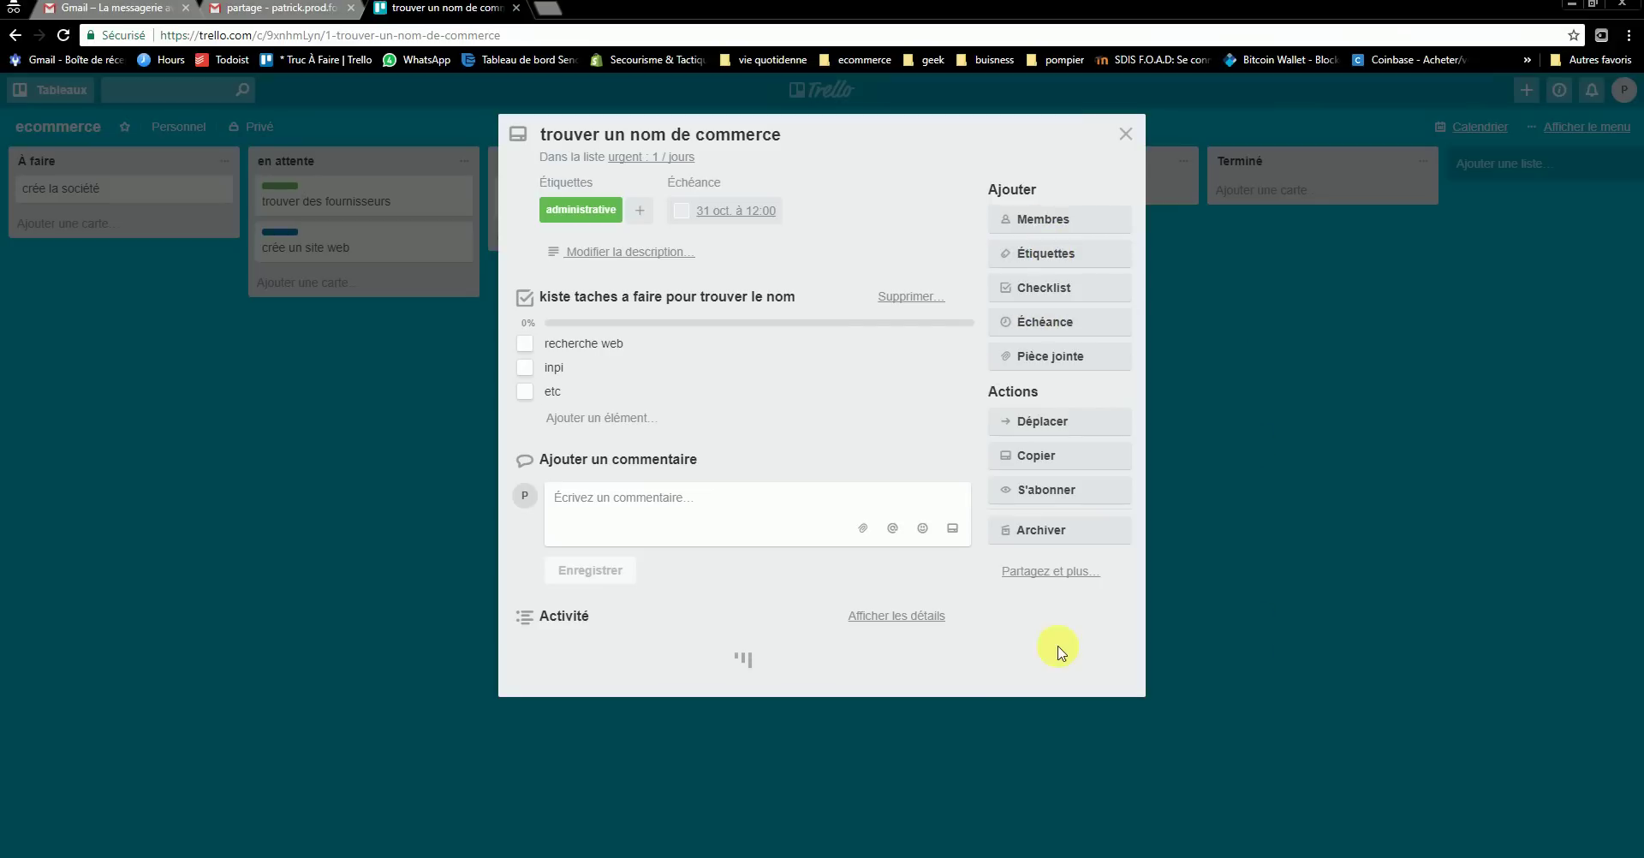
pyautogui.click(1125, 134)
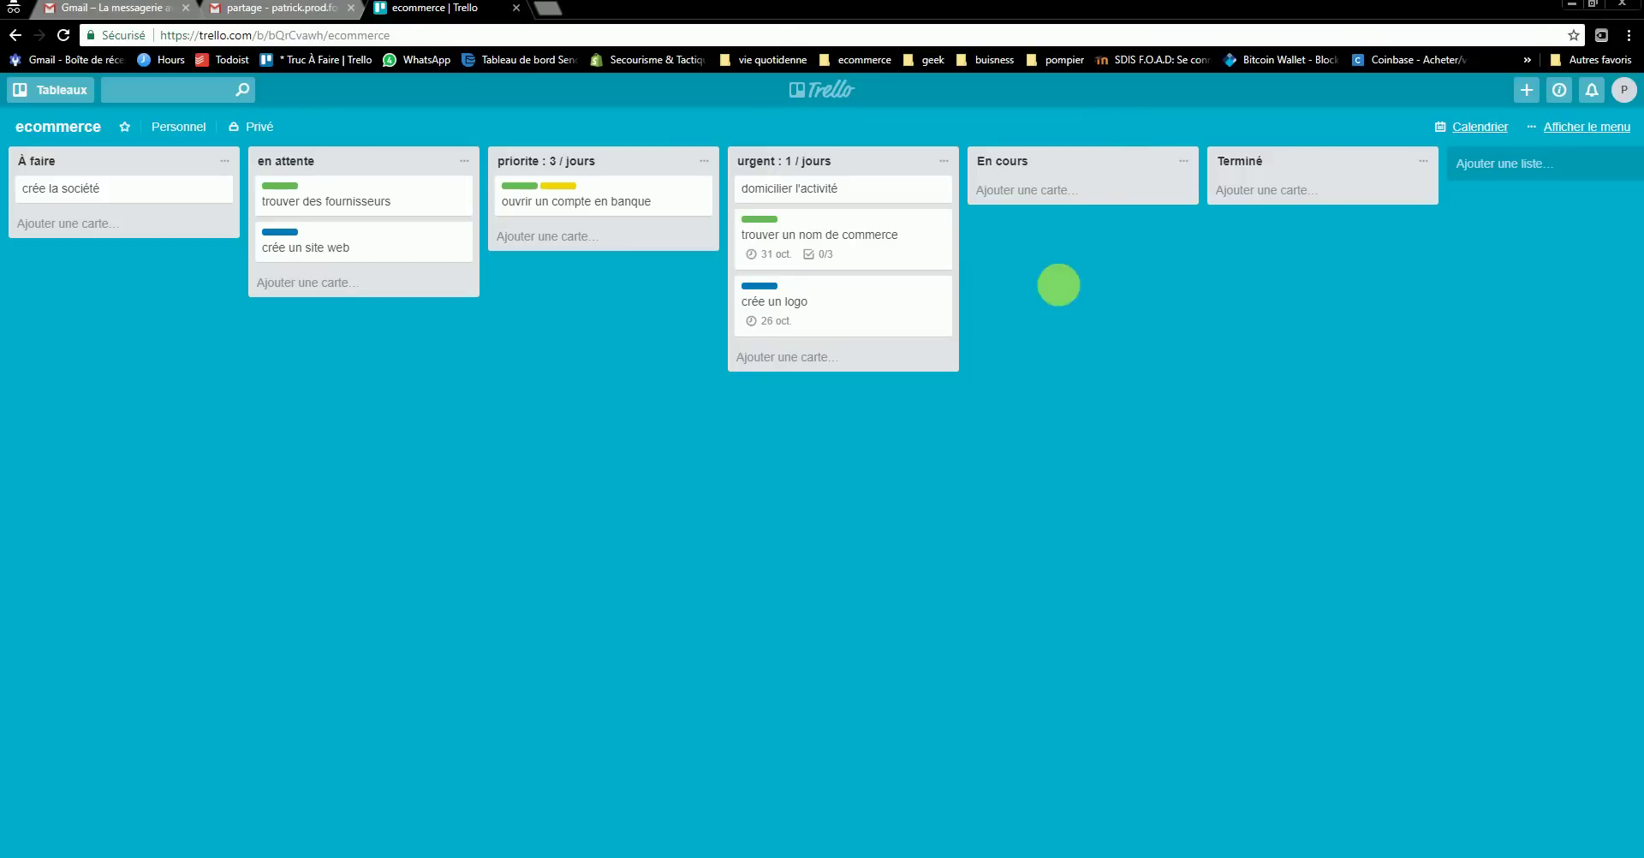
# - Drag urgent cards into order: crée un logo, trouver un nom de commerce, domicilier l'activité
pyautogui.click(843, 258)
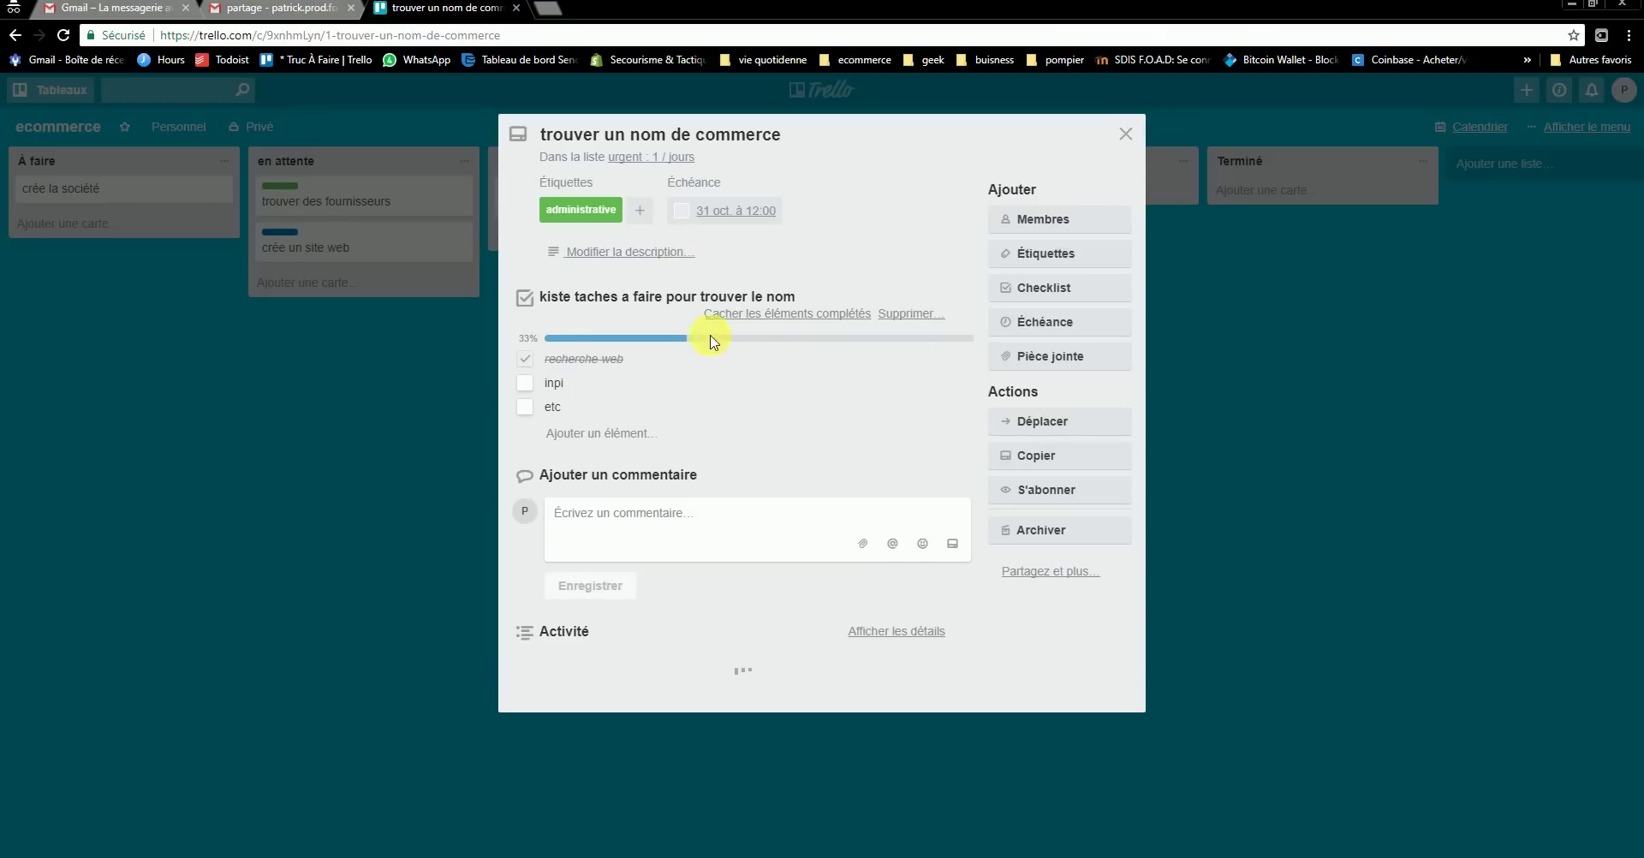
pyautogui.click(1124, 134)
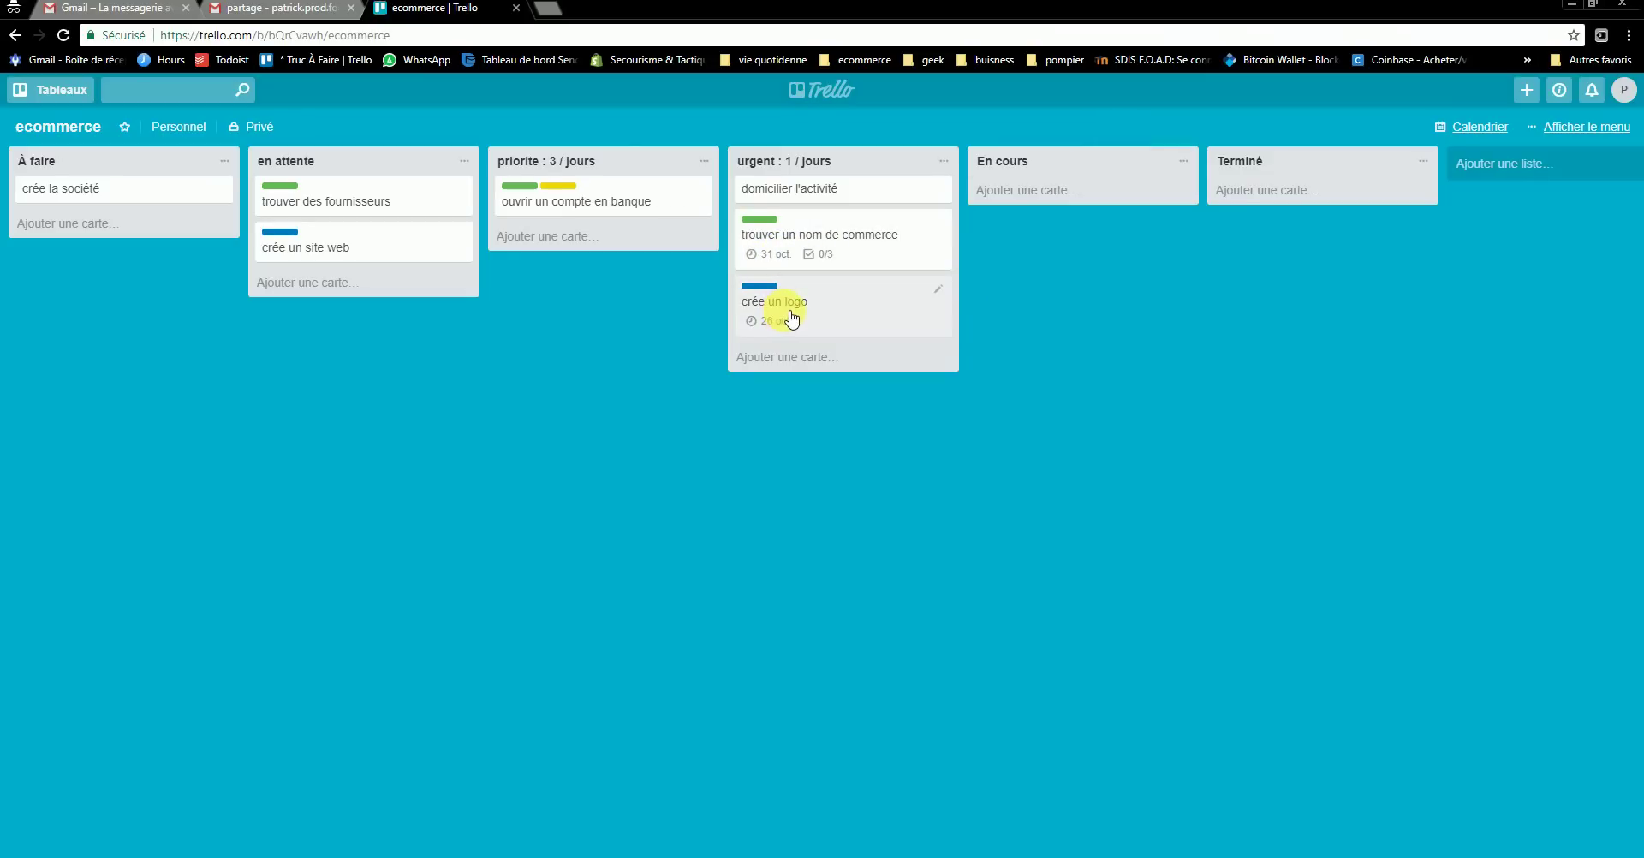
pyautogui.moveTo(791, 319); pyautogui.dragTo(791, 255)
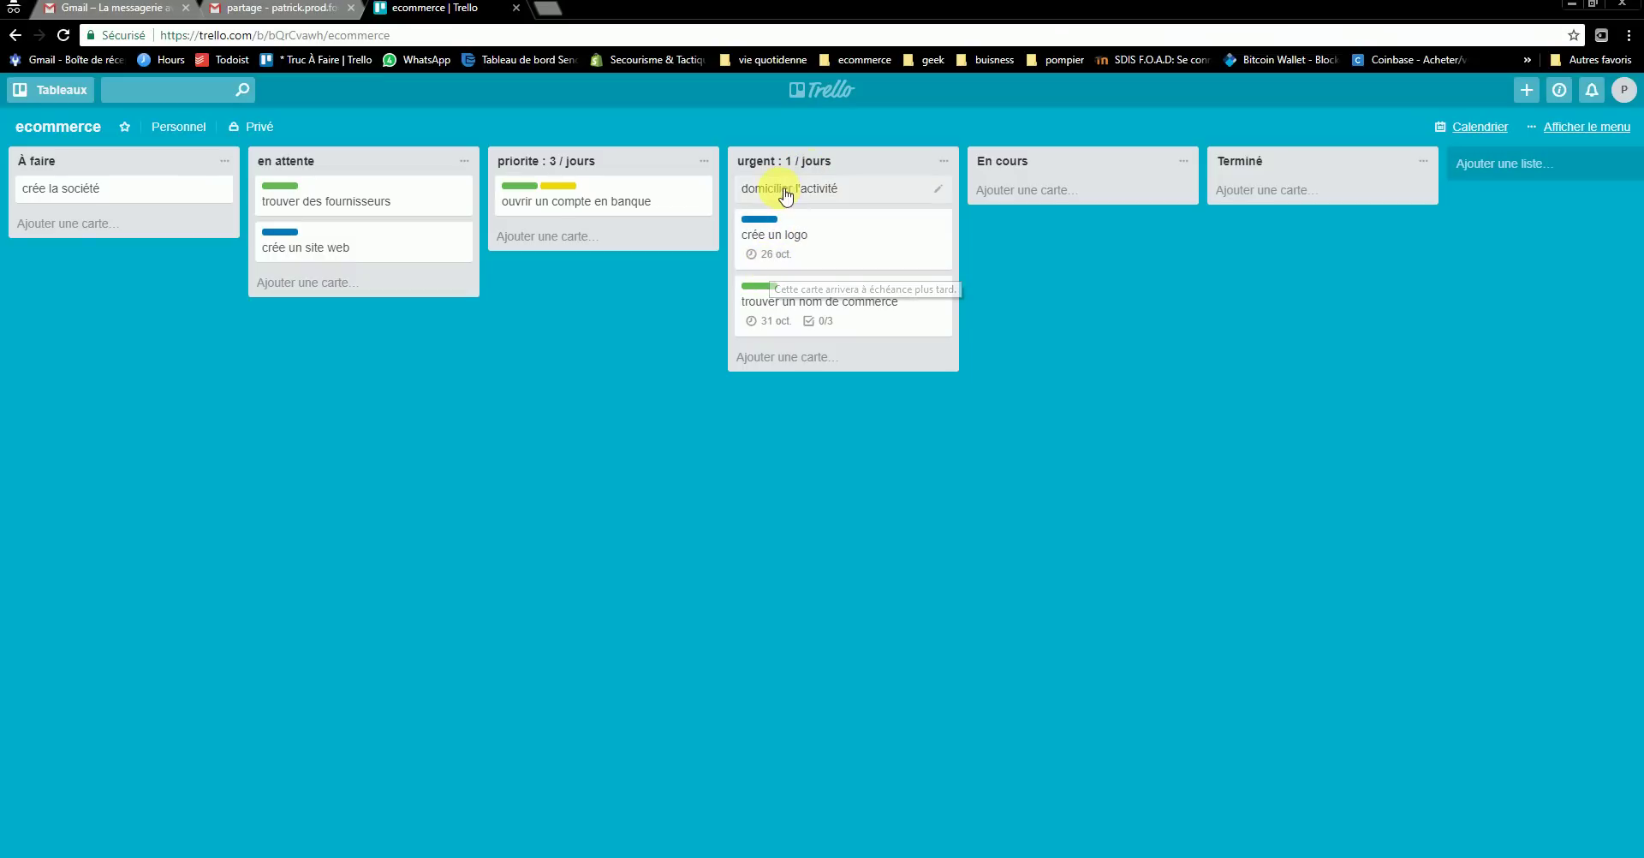
pyautogui.moveTo(780, 264); pyautogui.dragTo(787, 214)
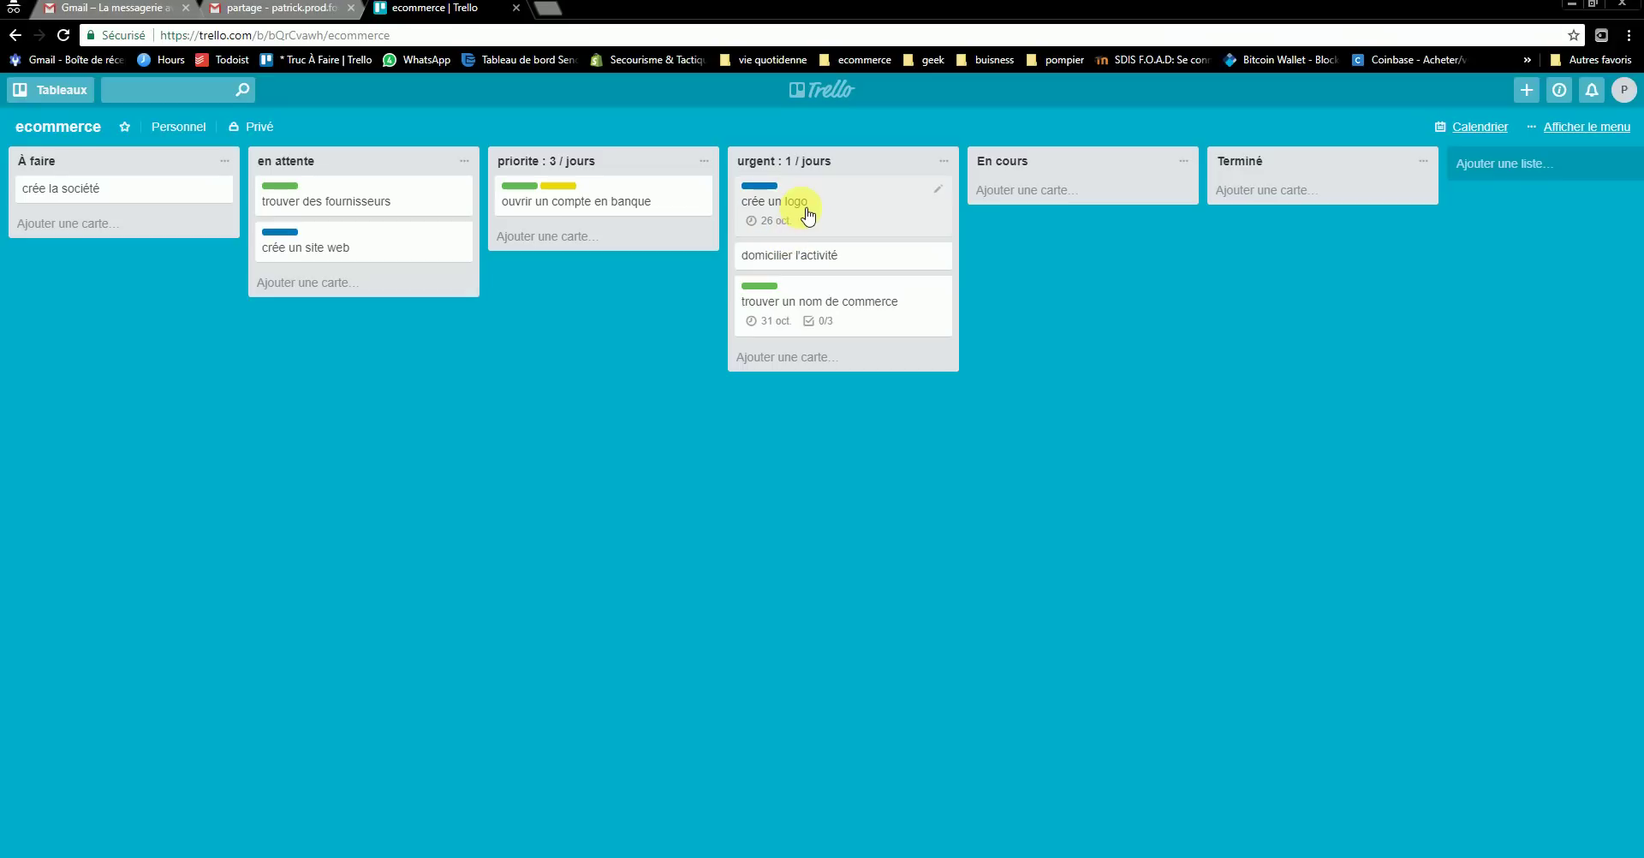
pyautogui.moveTo(814, 312)
pyautogui.mouseDown()
pyautogui.moveTo(792, 249)
pyautogui.moveTo(814, 304)
pyautogui.mouseUp()
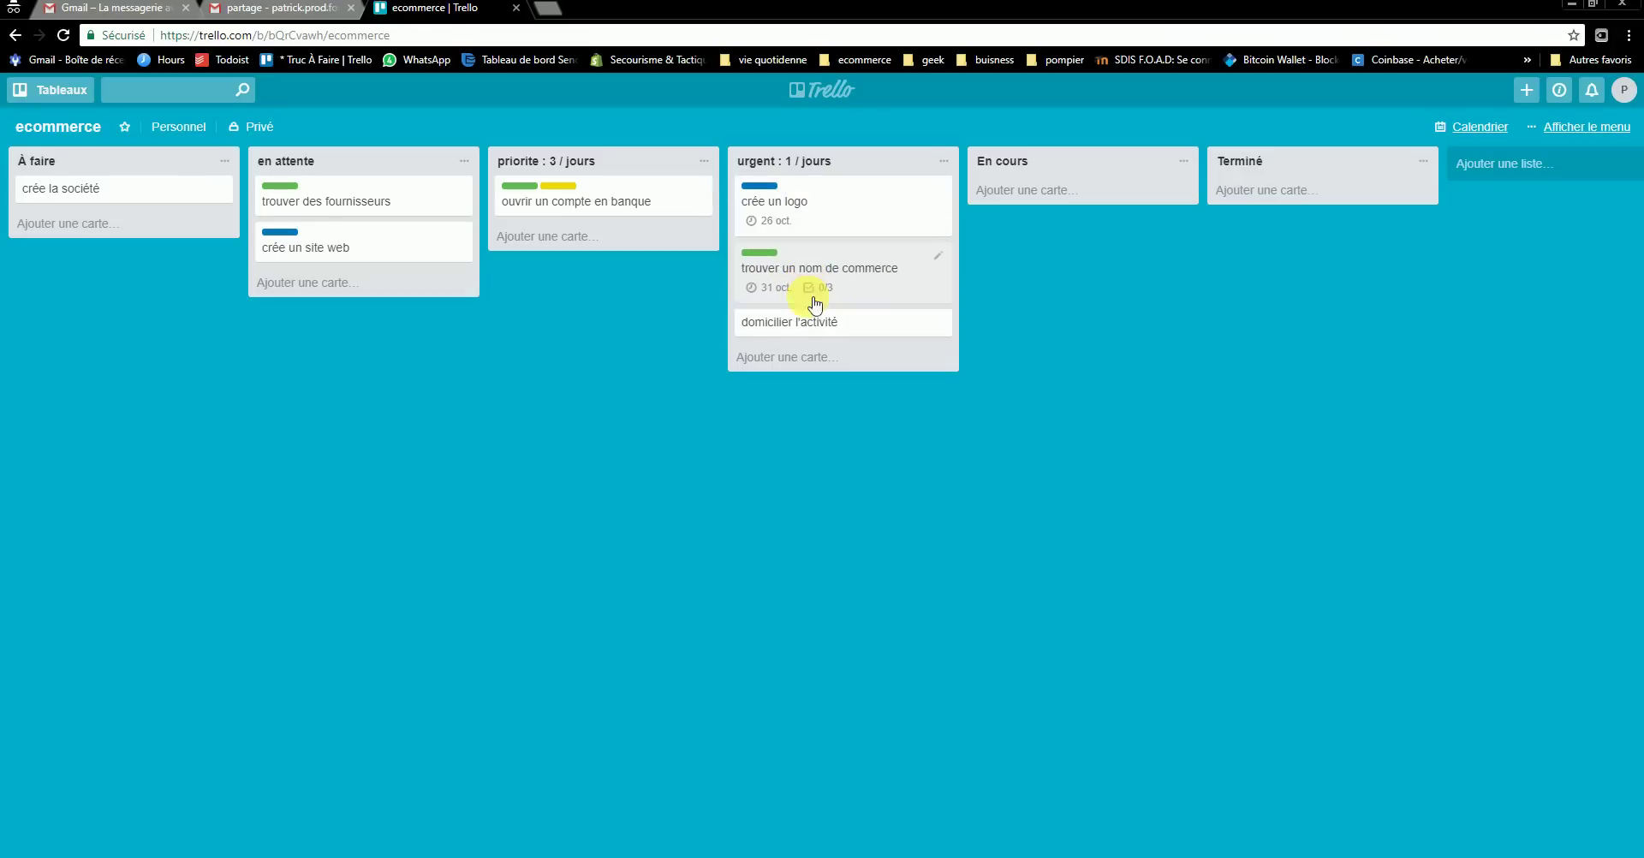
pyautogui.click(859, 332)
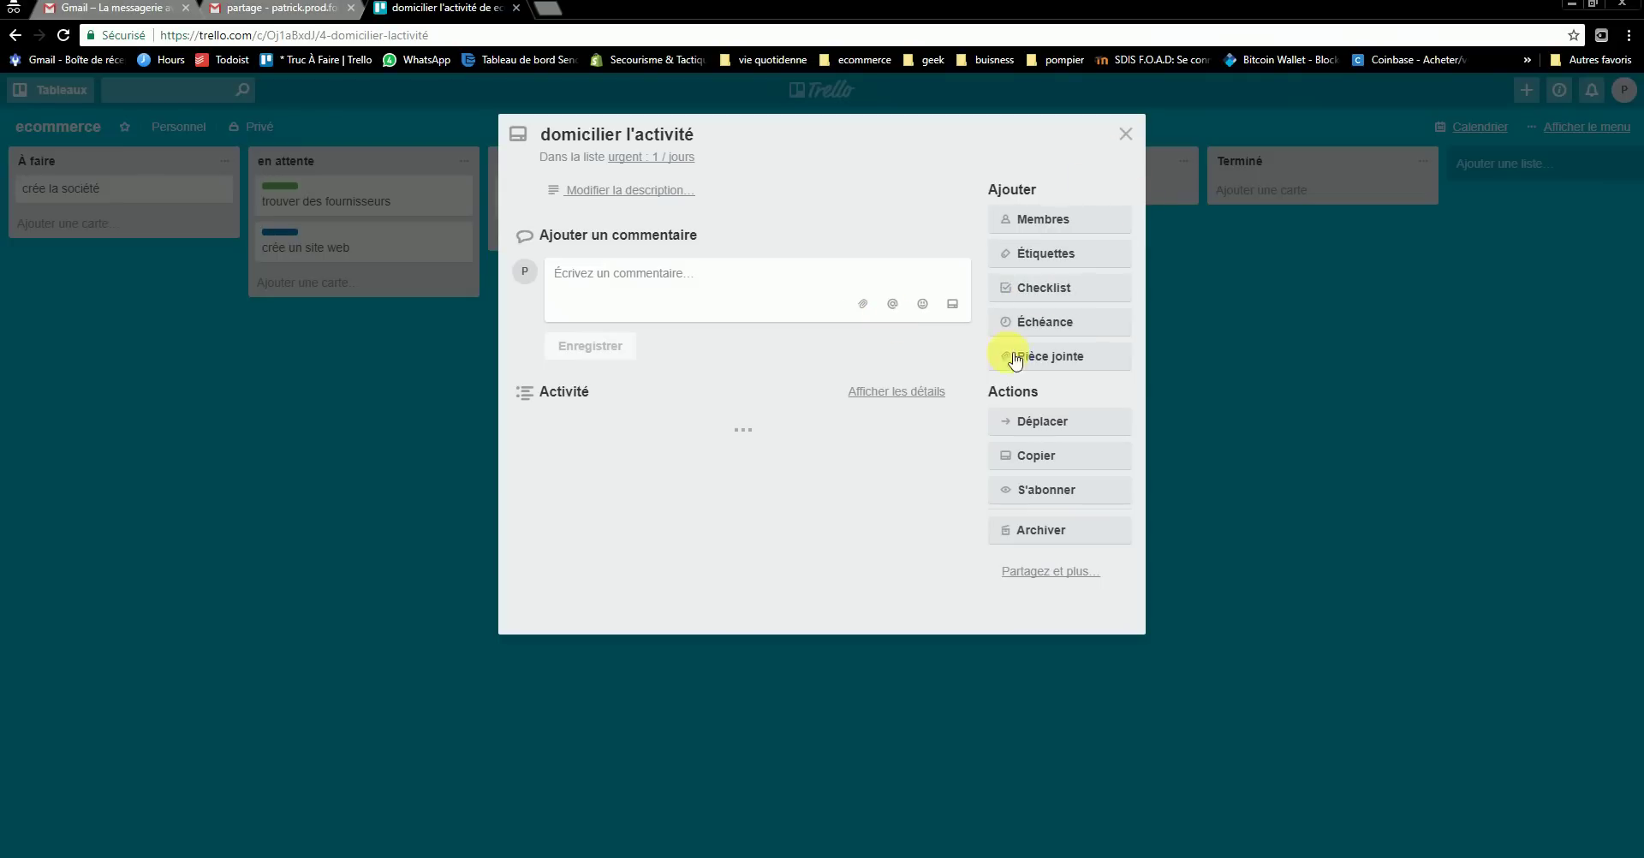
pyautogui.click(1125, 134)
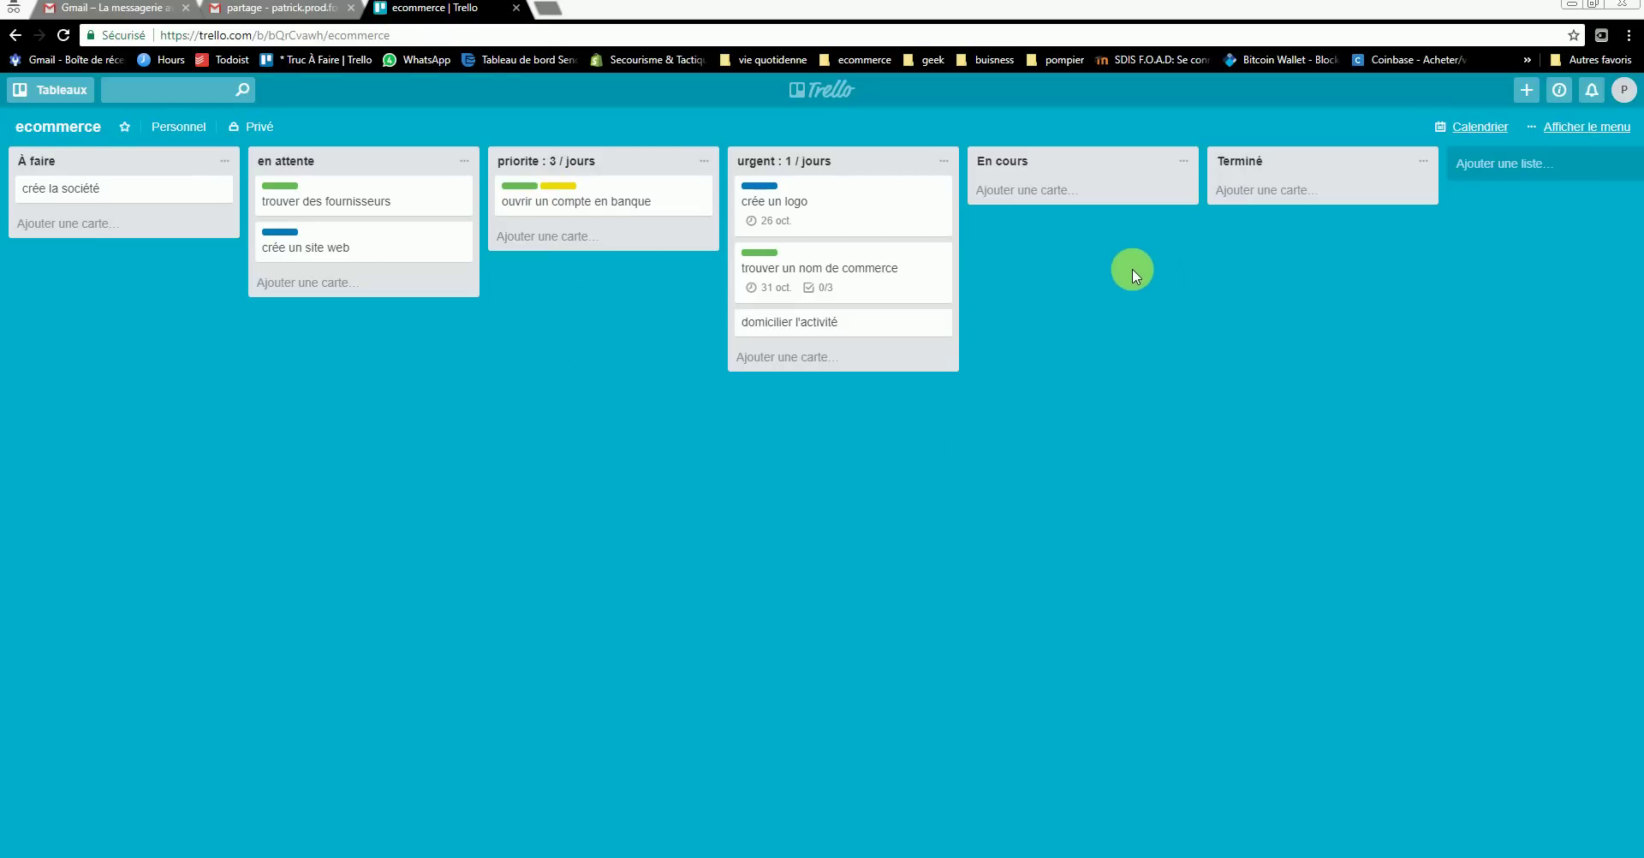
# - Open a private browsing tab and reach a Google web search for 'google'
pyautogui.click(552, 12)
pyautogui.write('googlr')
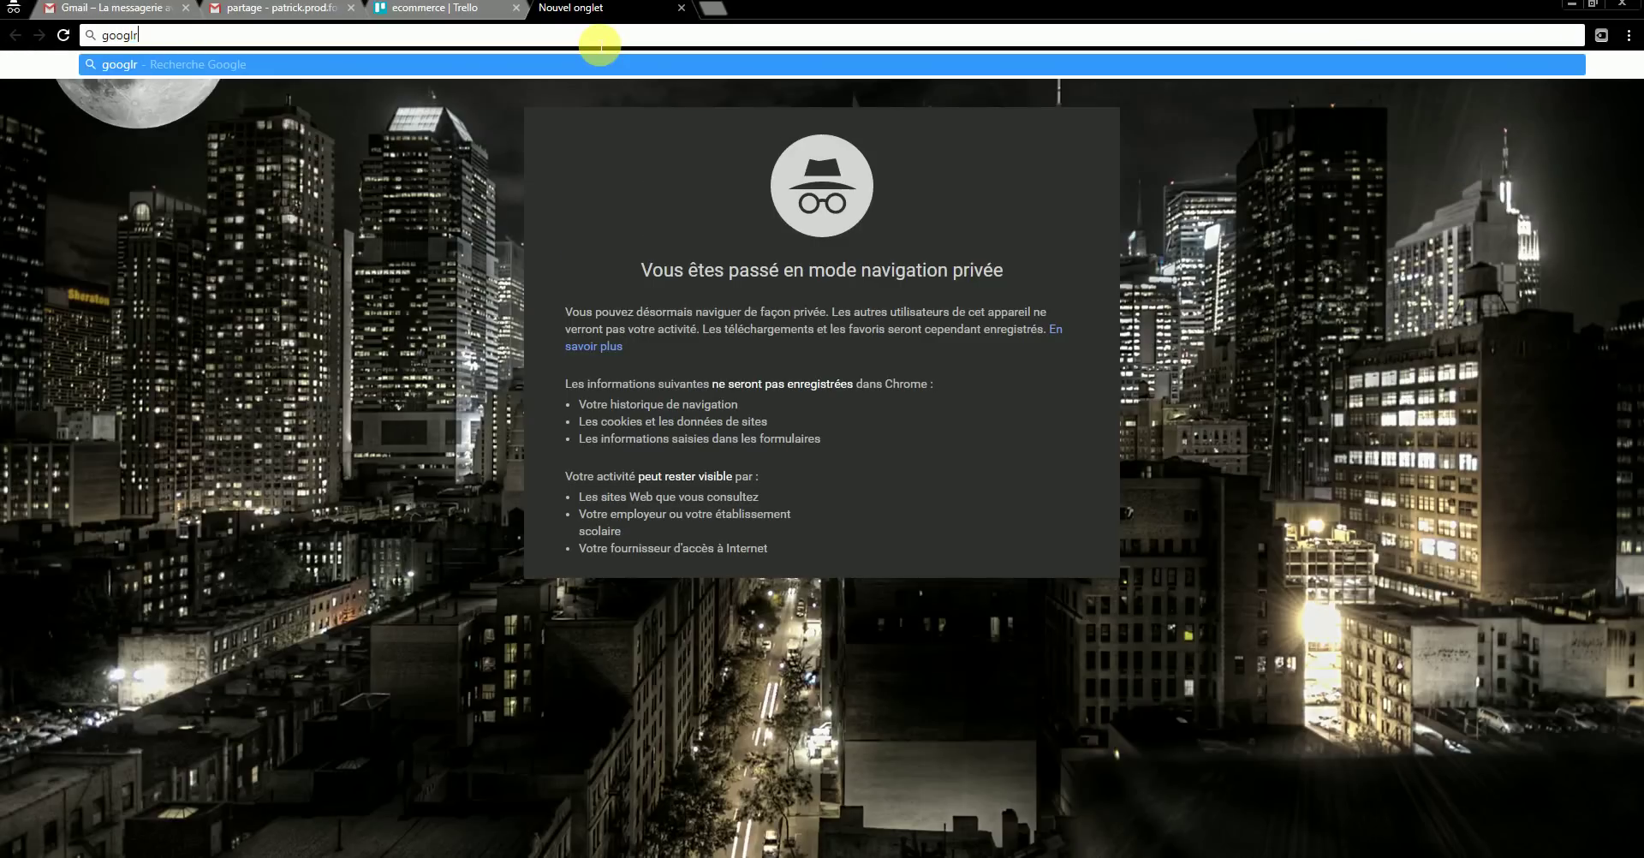
pyautogui.press('BackSpace')
pyautogui.write('e')
pyautogui.press('Return')
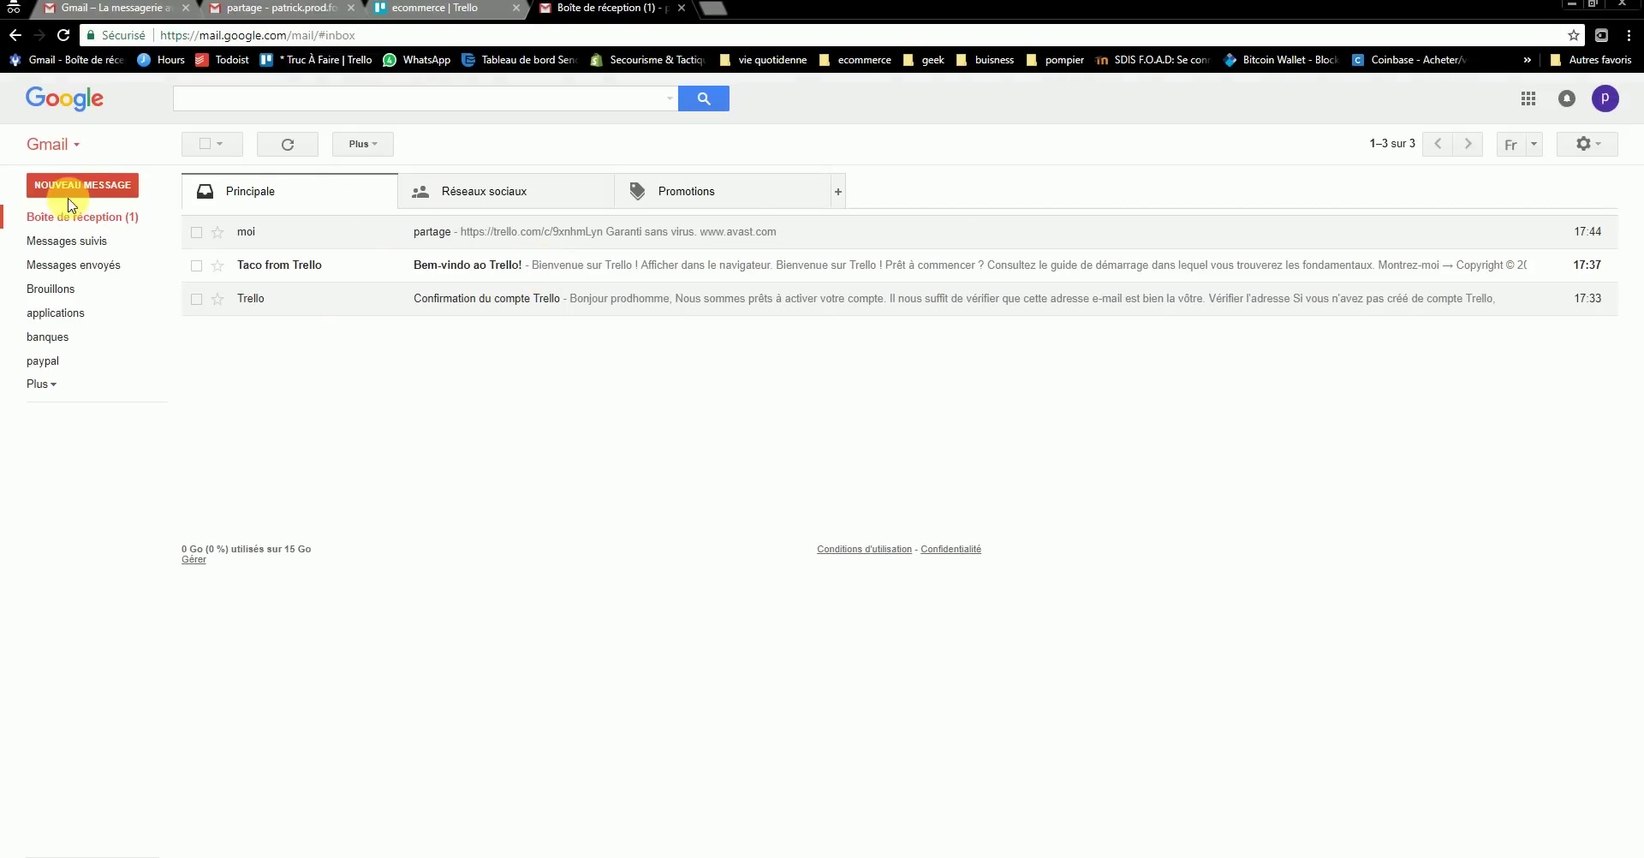
pyautogui.click(268, 35)
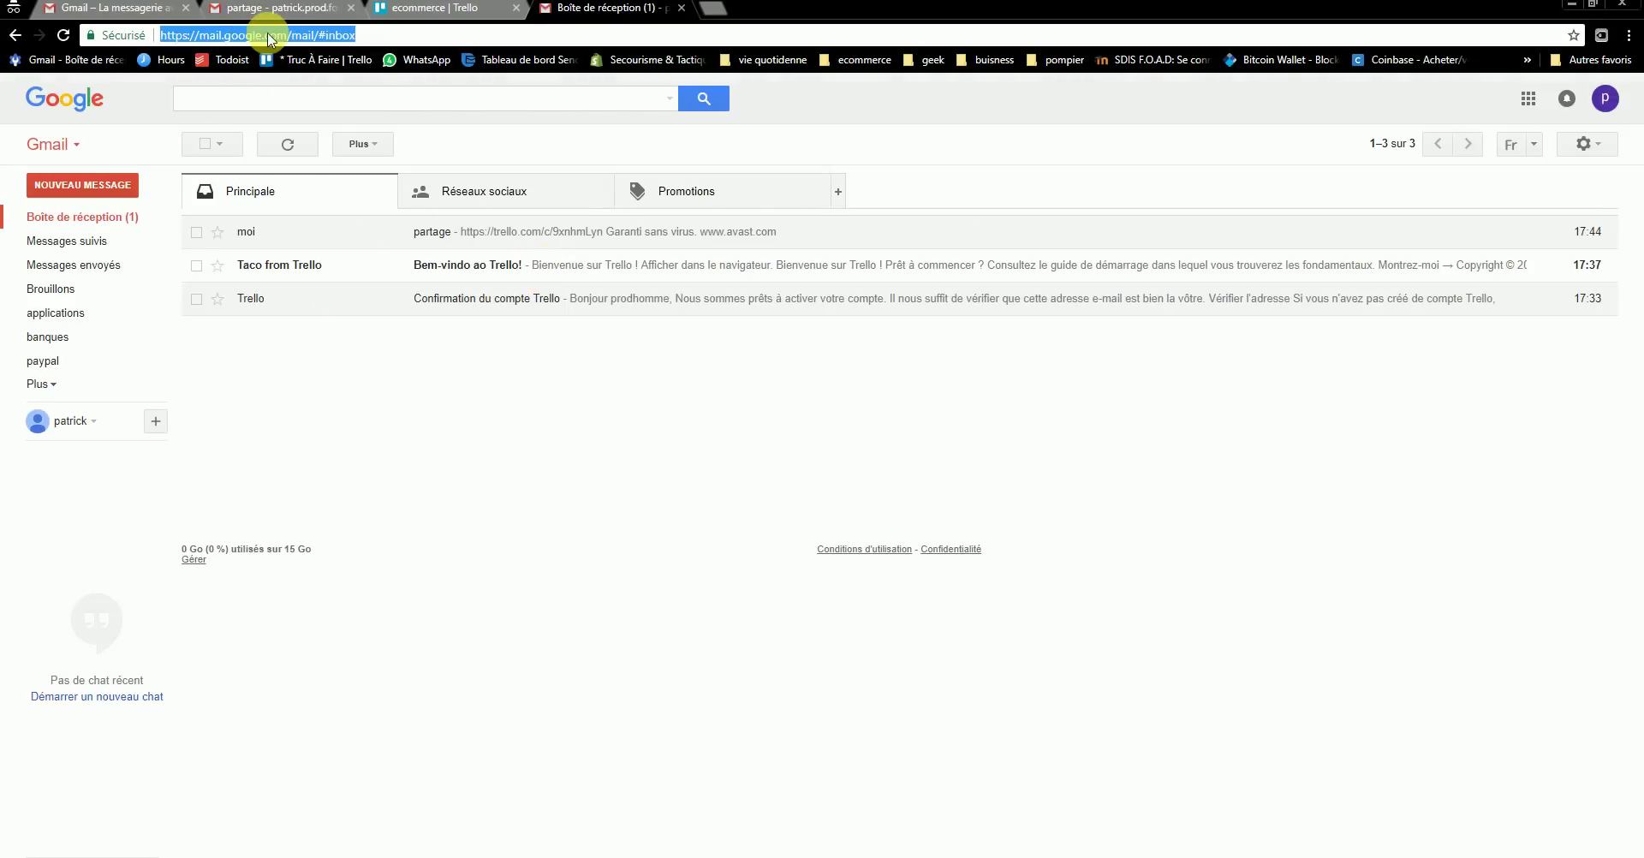
pyautogui.write('googl')
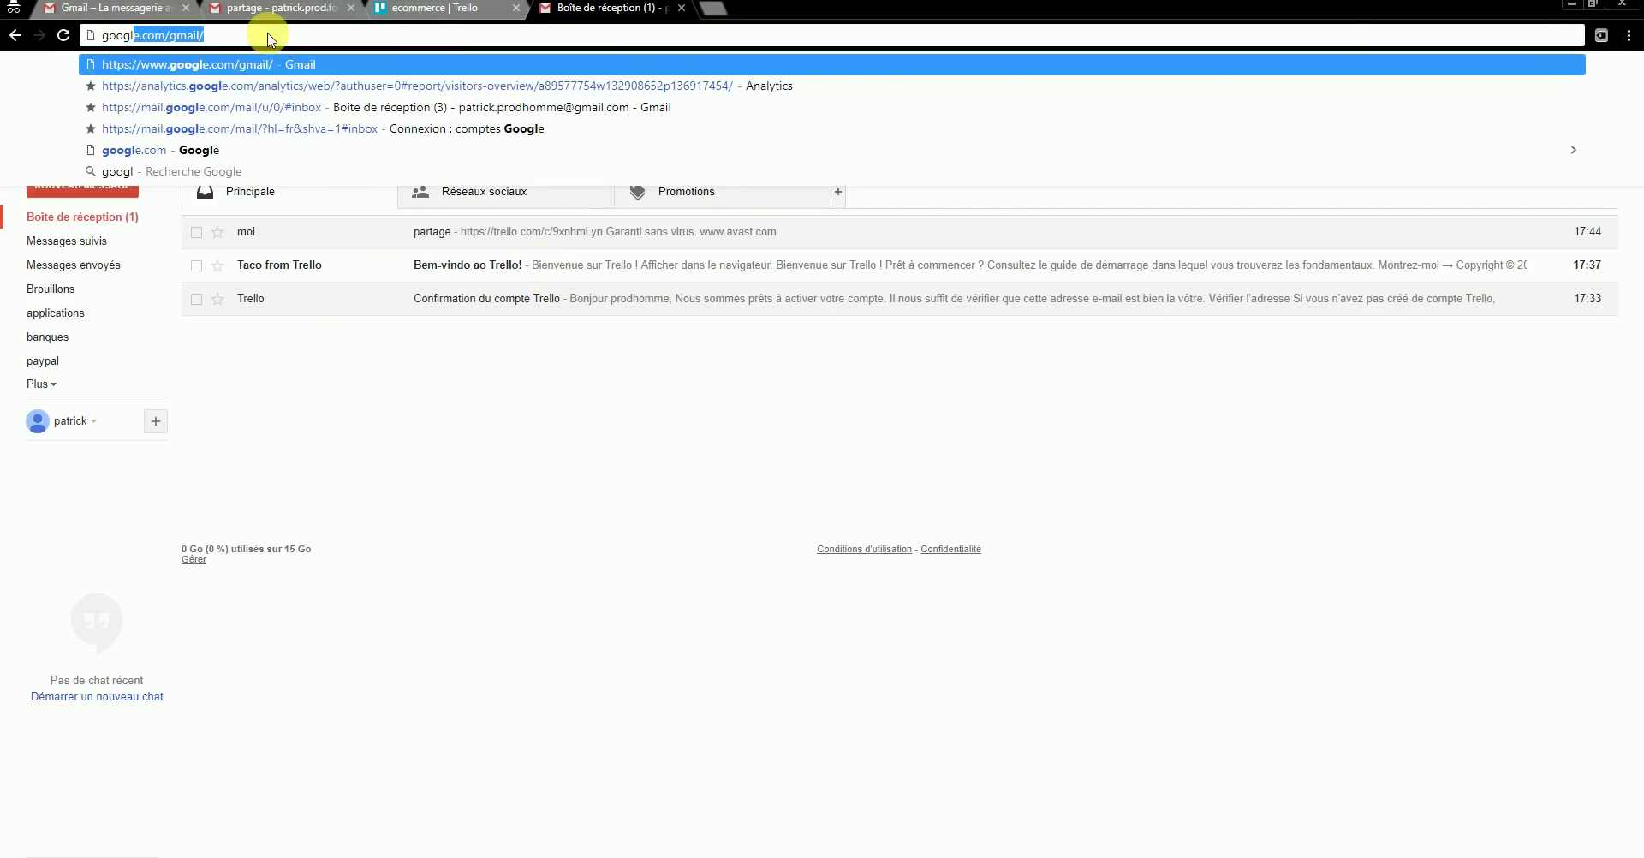
pyautogui.write('lee')
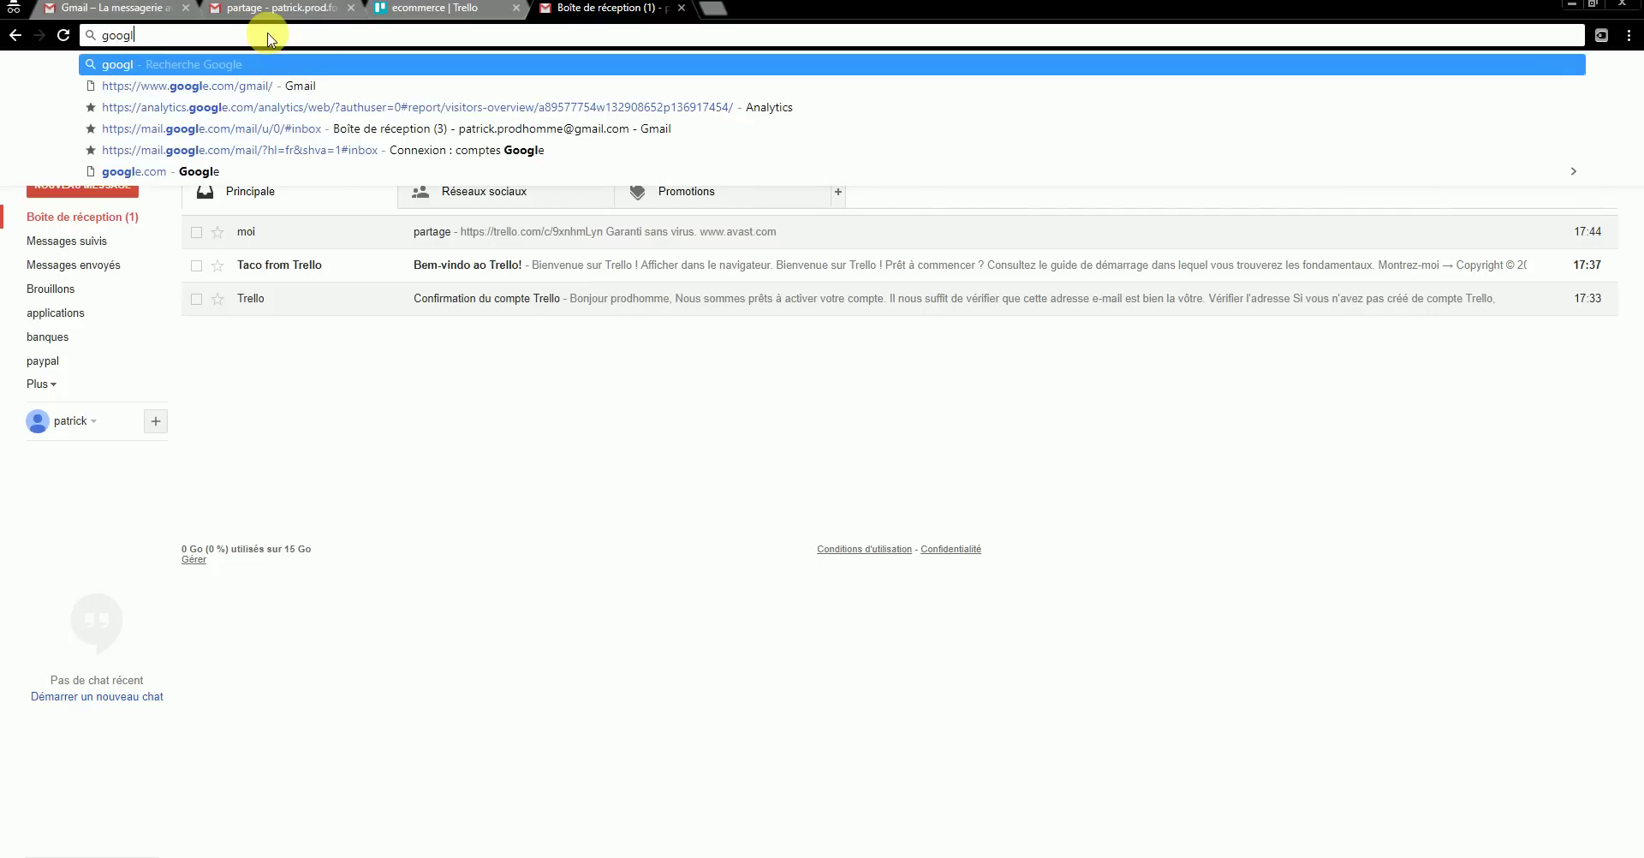
pyautogui.press('Delete')
pyautogui.press('Return')
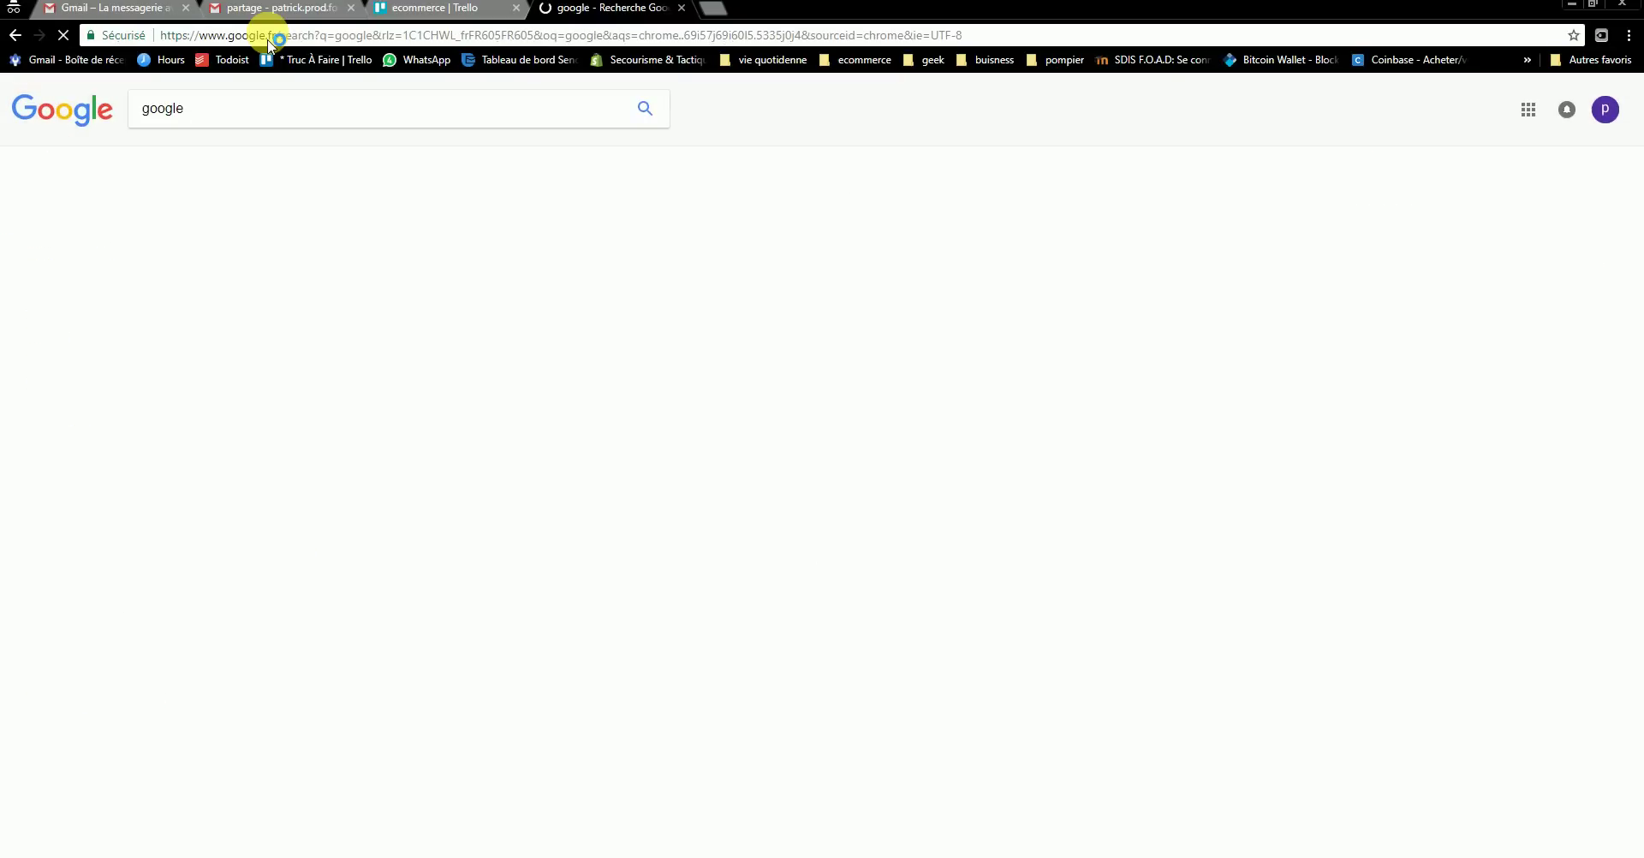
# - Search for 'pot de fleur' and dismiss the location permission prompt
pyautogui.doubleClick(197, 107)
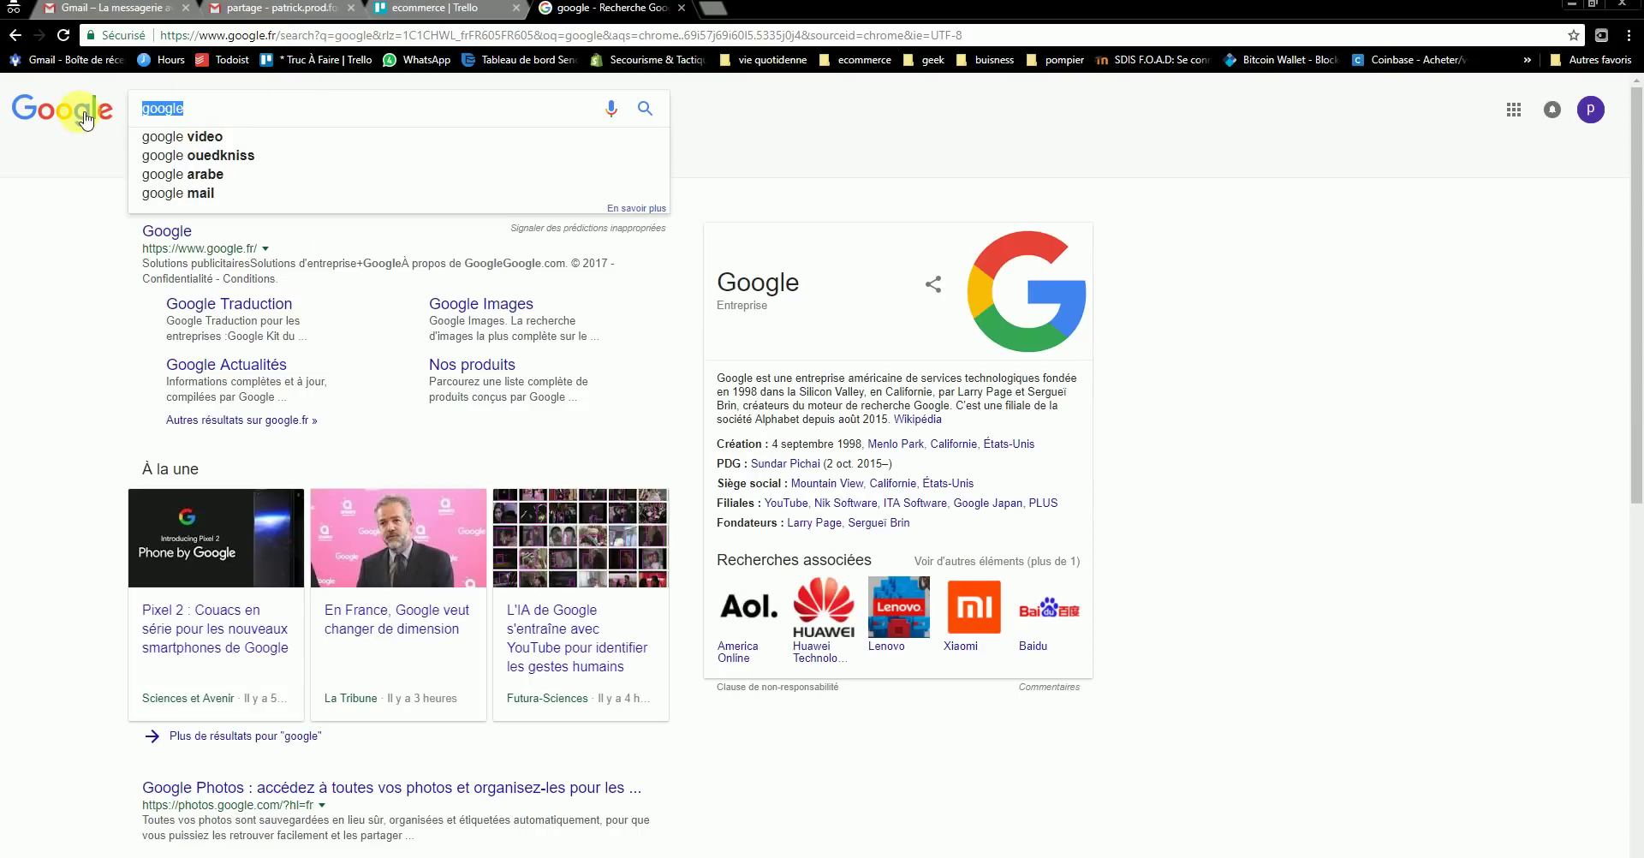
pyautogui.write('pot de fleur')
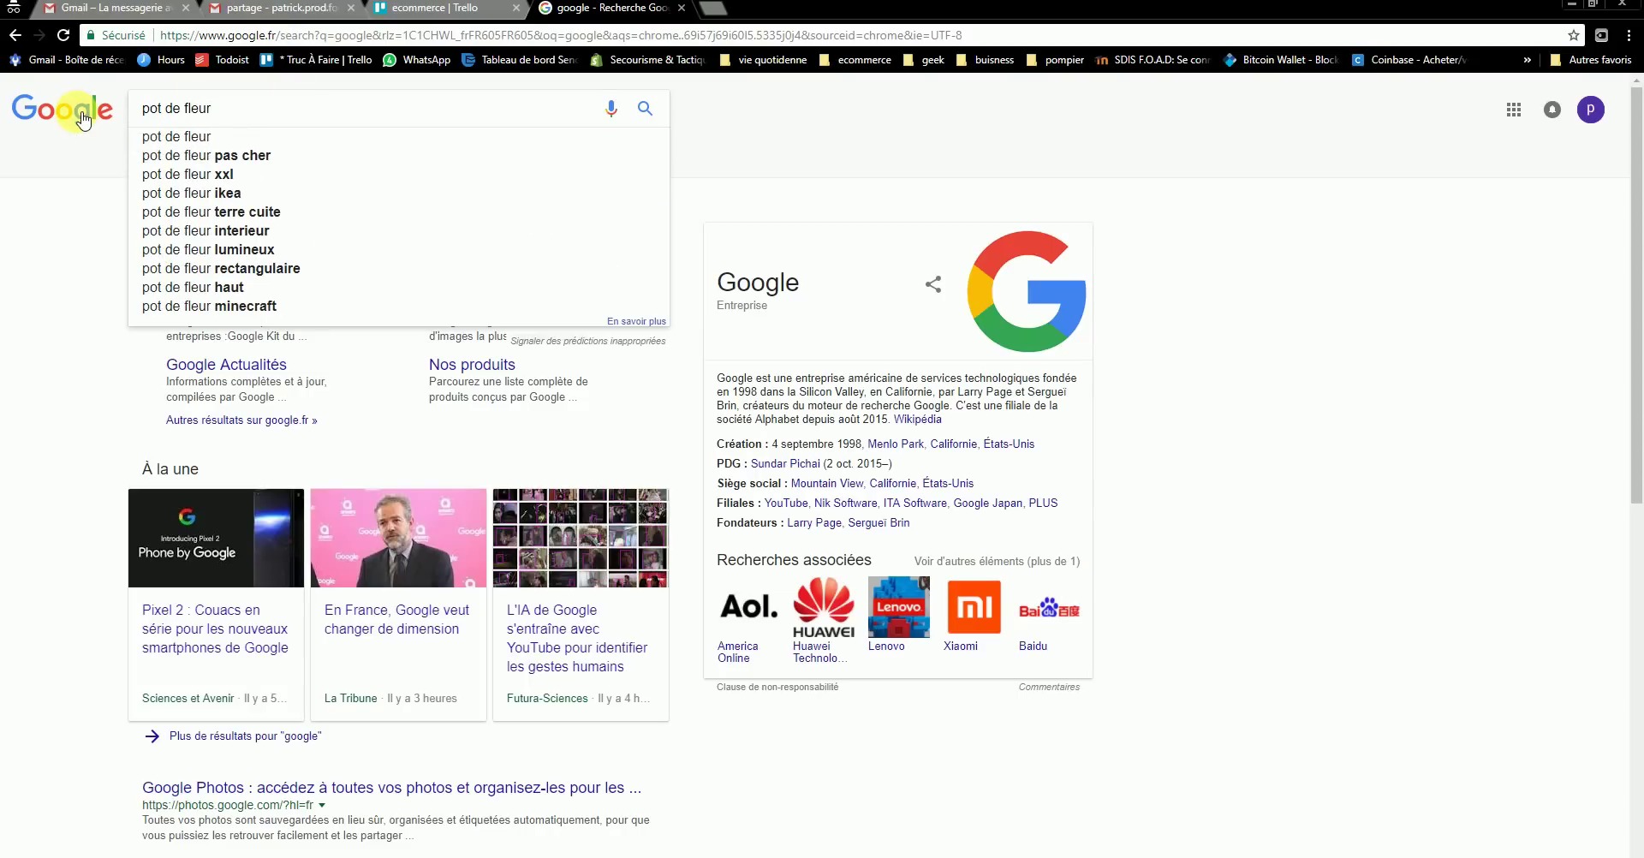
pyautogui.press('Return')
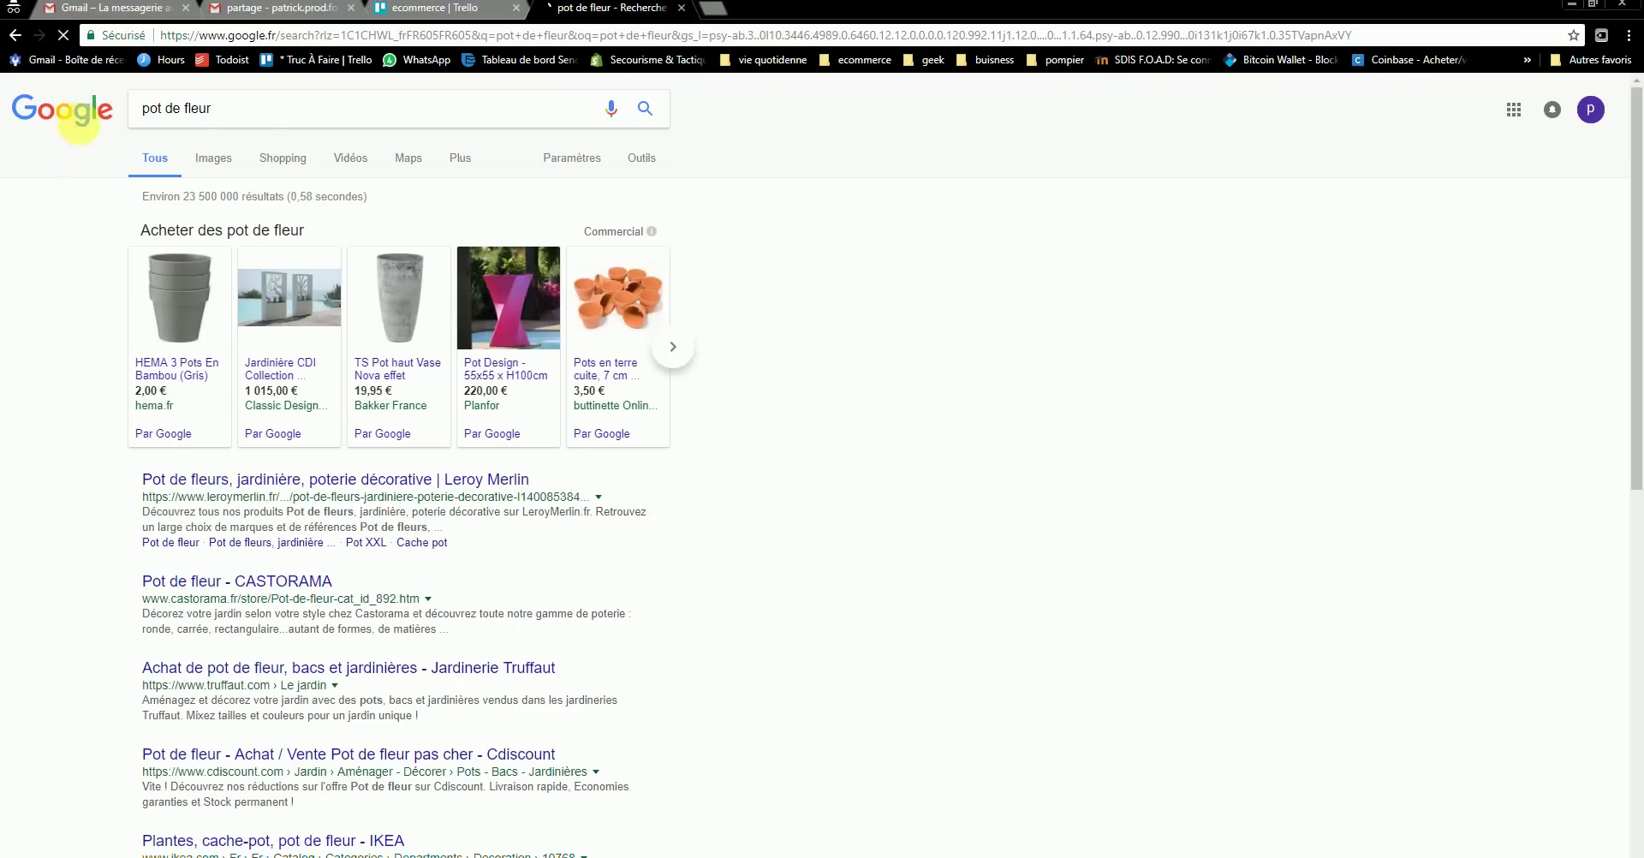
pyautogui.click(339, 58)
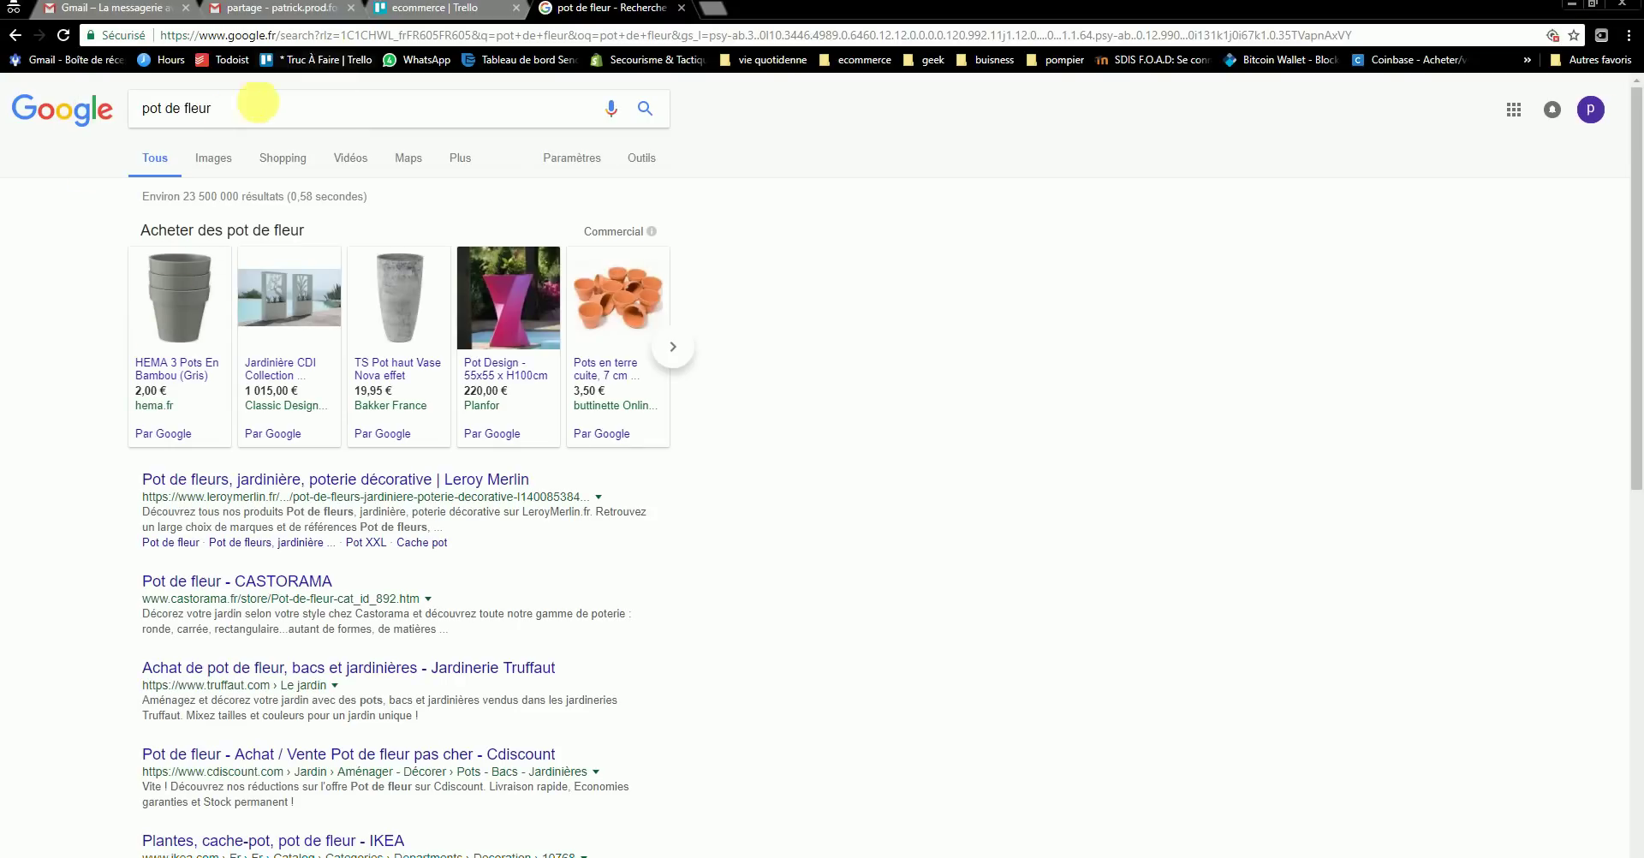
pyautogui.click(237, 113)
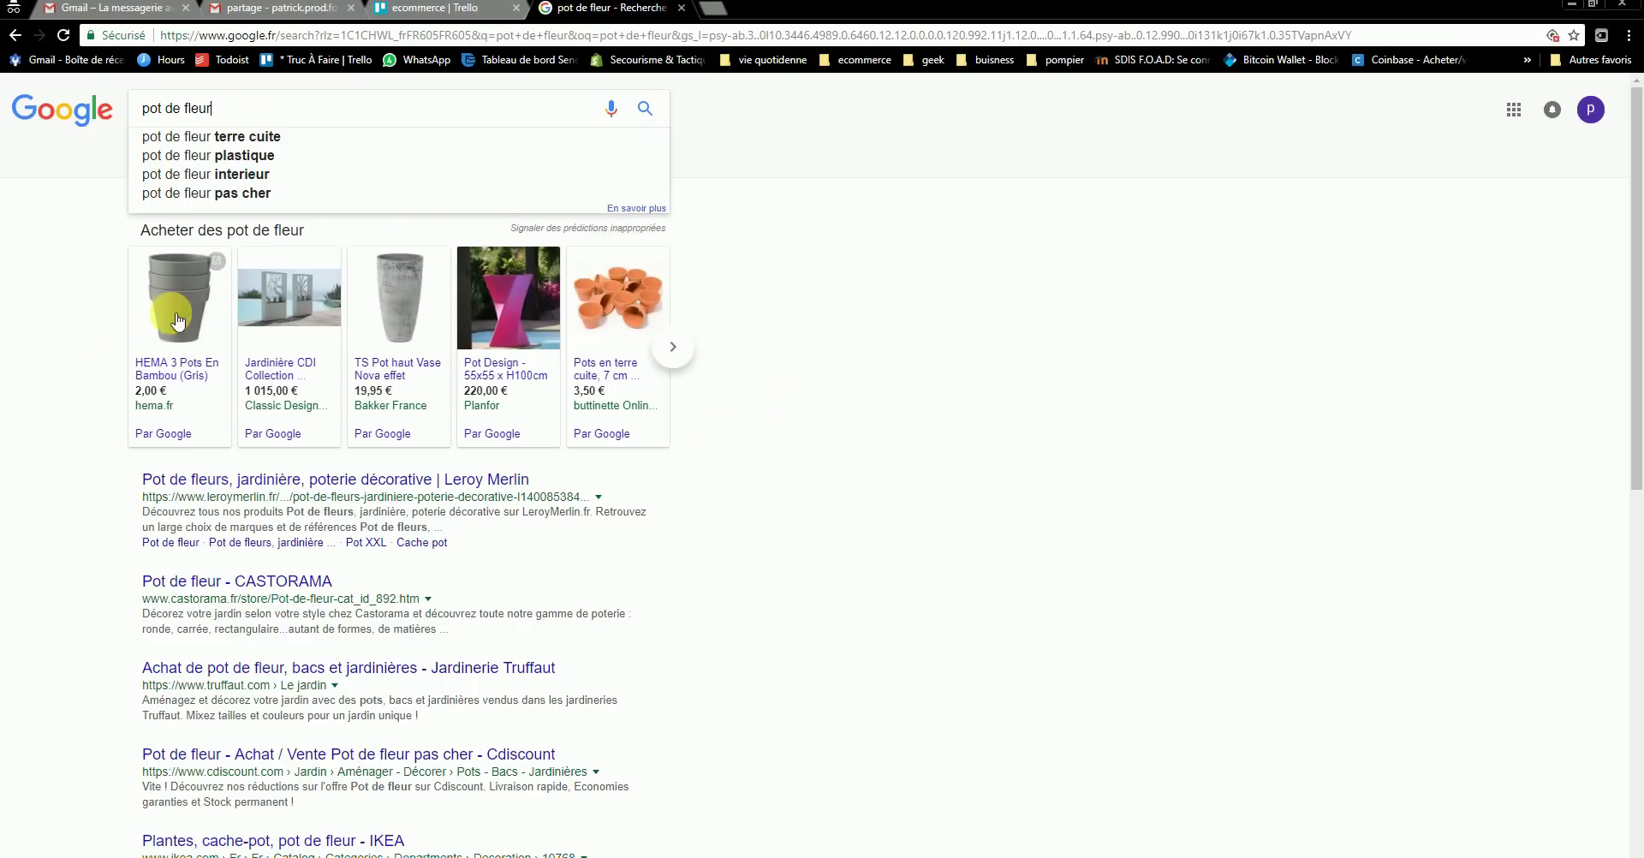
# - Open the fuchsia Pot Design offer on Planfor.fr and save its product photo into nouveau logo
pyautogui.click(309, 304)
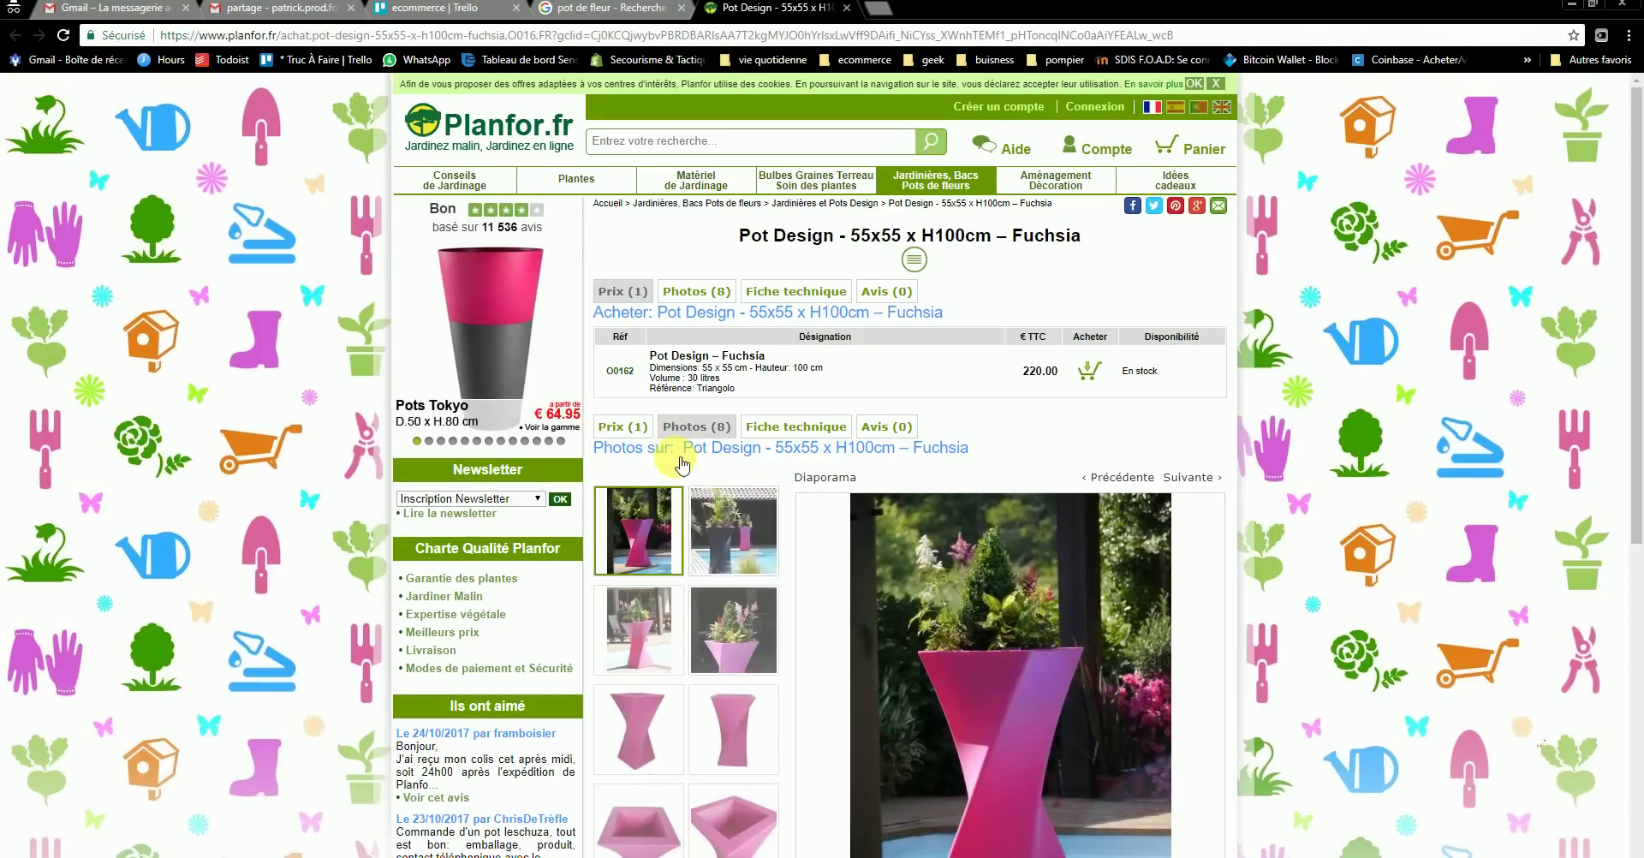
pyautogui.scroll(-6, 976, 643)
pyautogui.scroll(1, 984, 428)
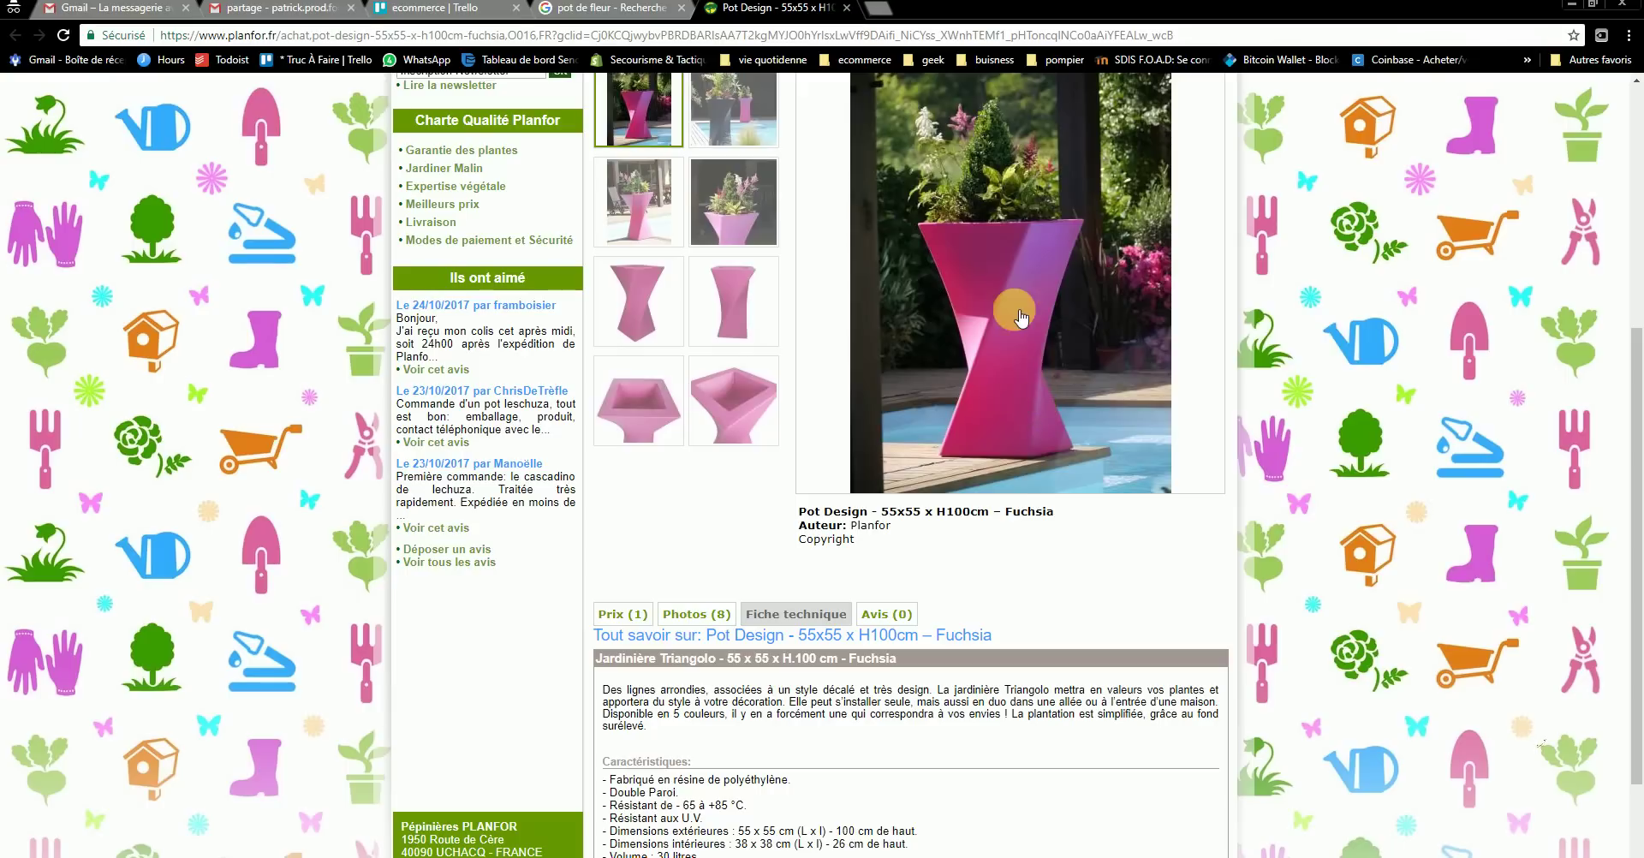
pyautogui.rightClick(1015, 314)
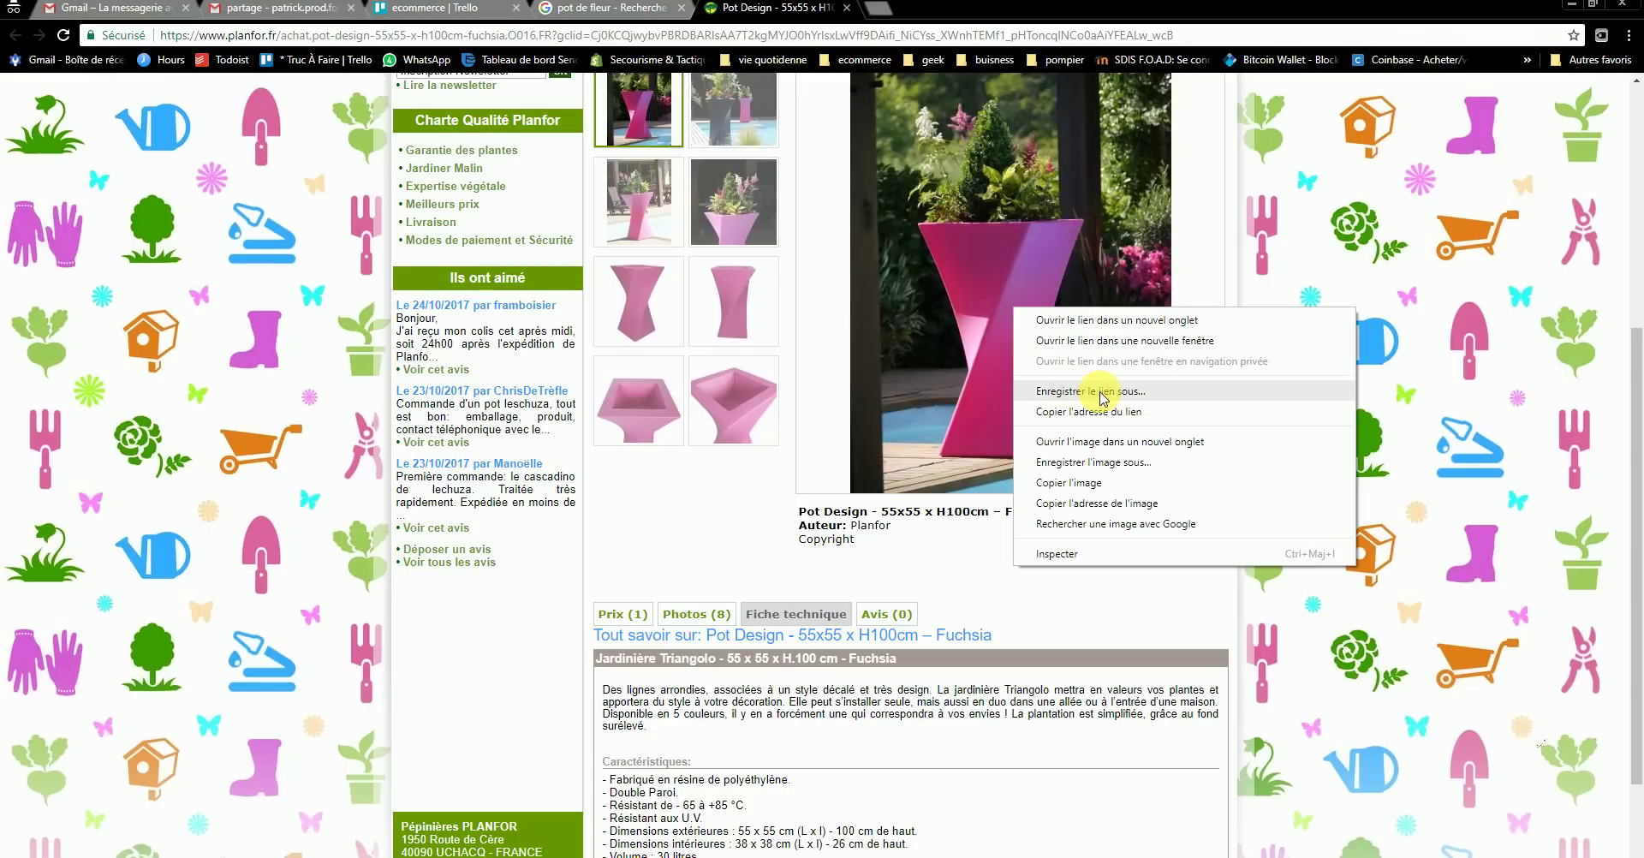
pyautogui.click(1088, 462)
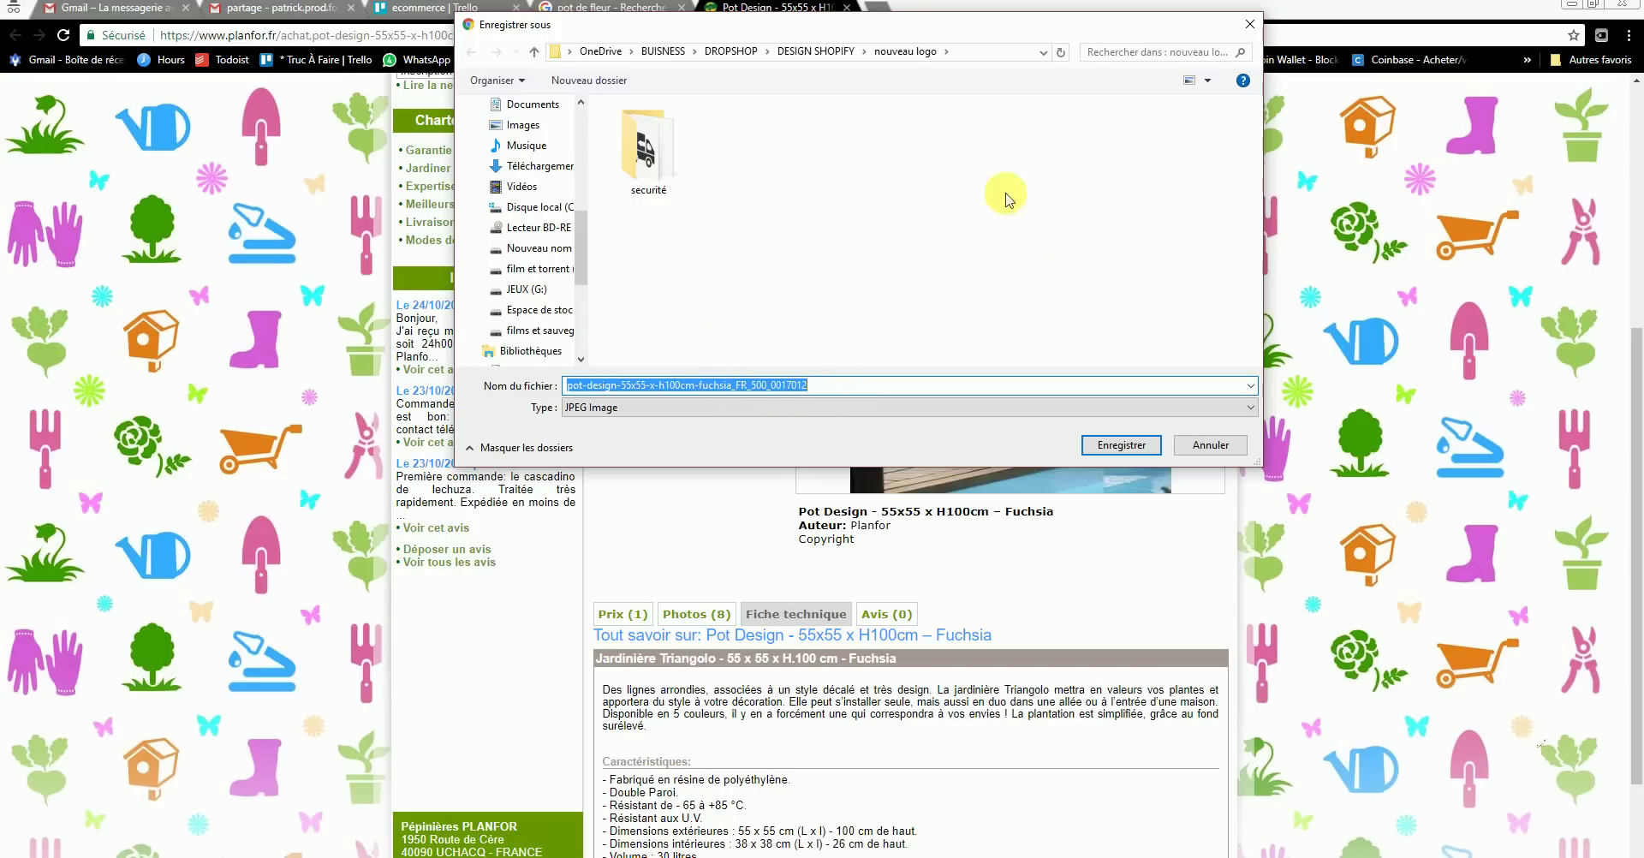
pyautogui.click(1100, 442)
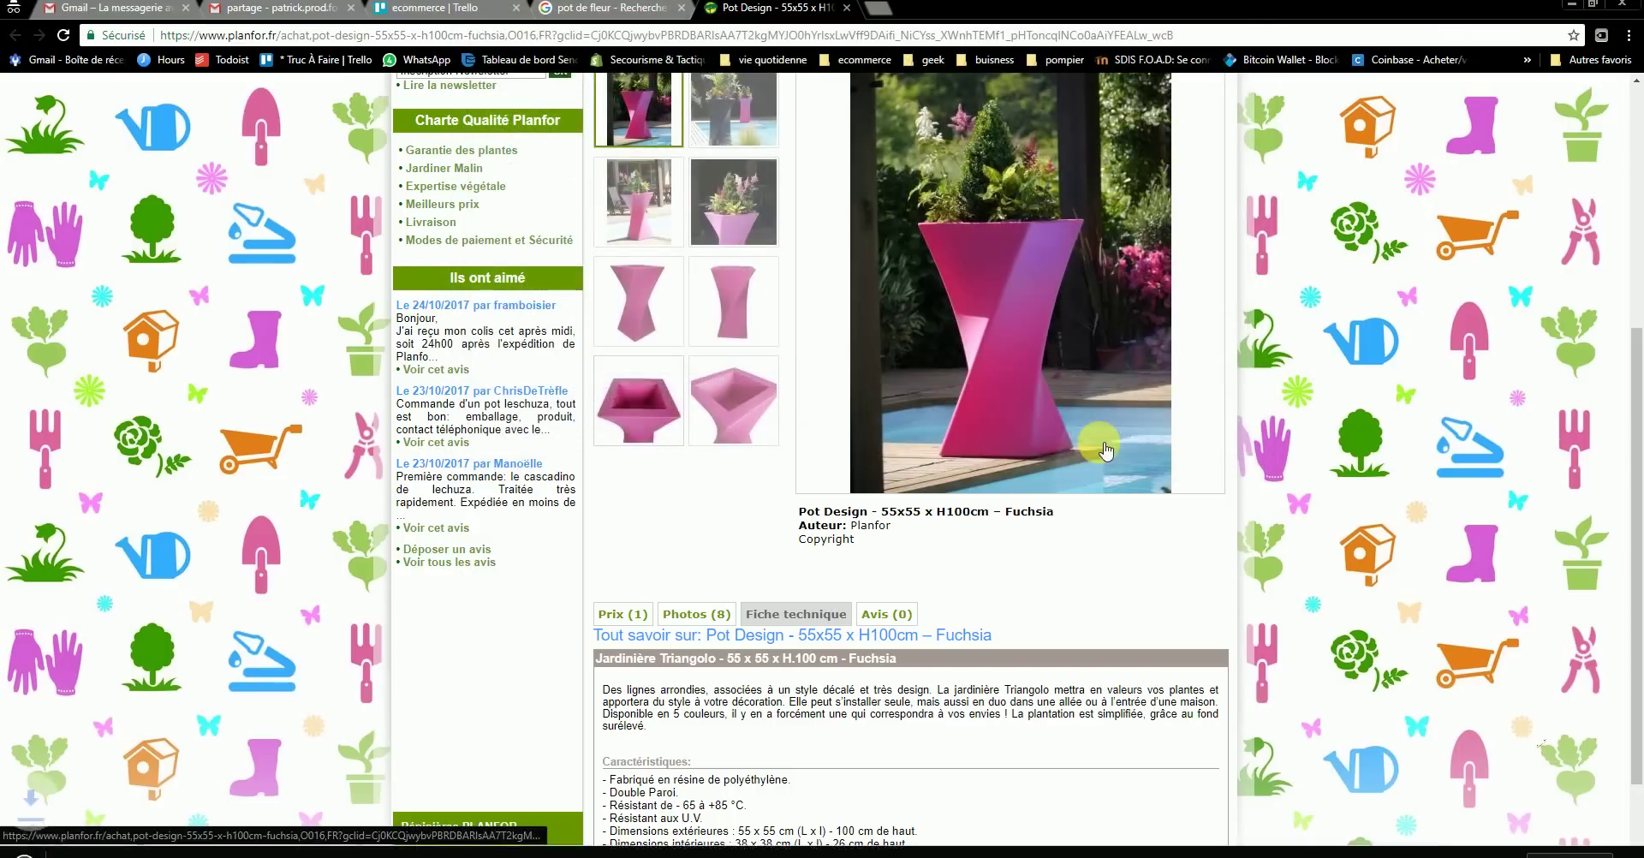
# - Return to the ecommerce board and bring up the crée un logo card's attachment options
pyautogui.click(638, 8)
pyautogui.click(457, 10)
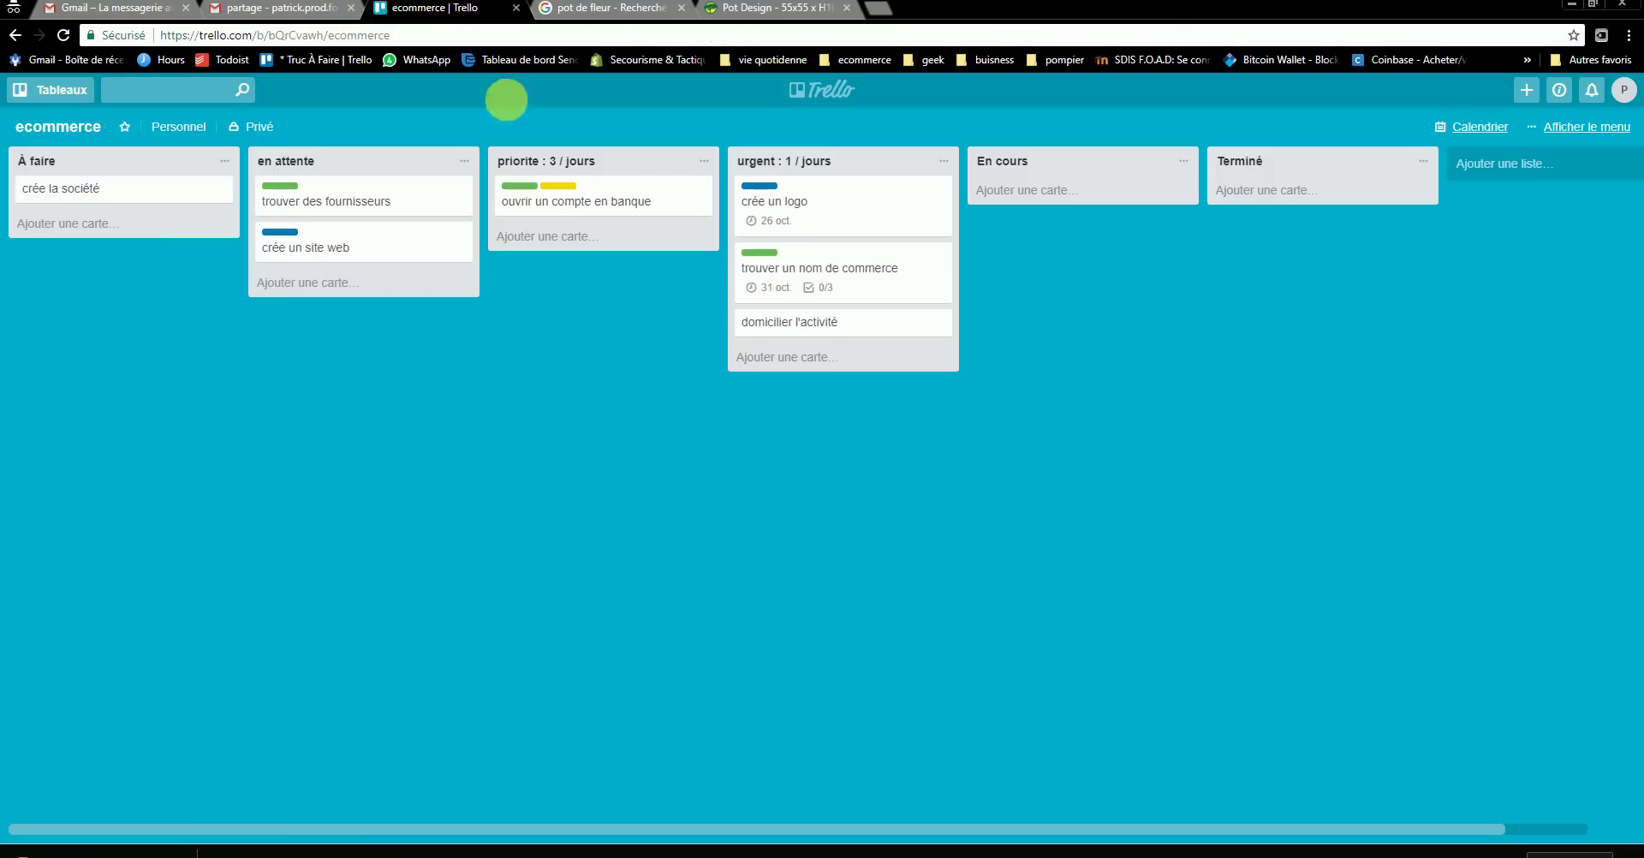
pyautogui.click(859, 214)
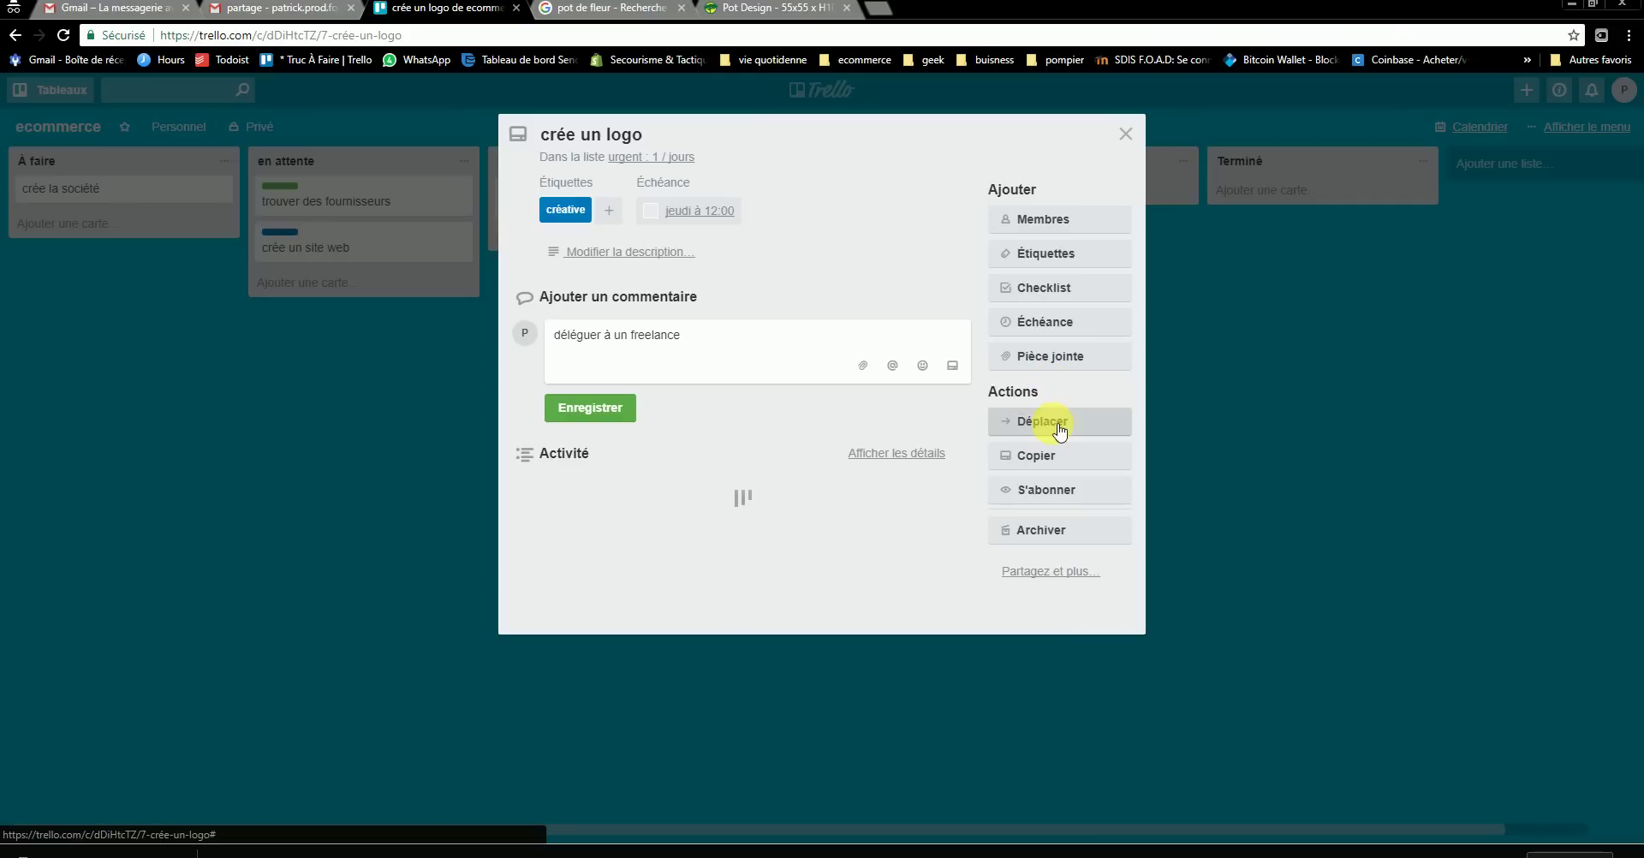
pyautogui.click(1046, 358)
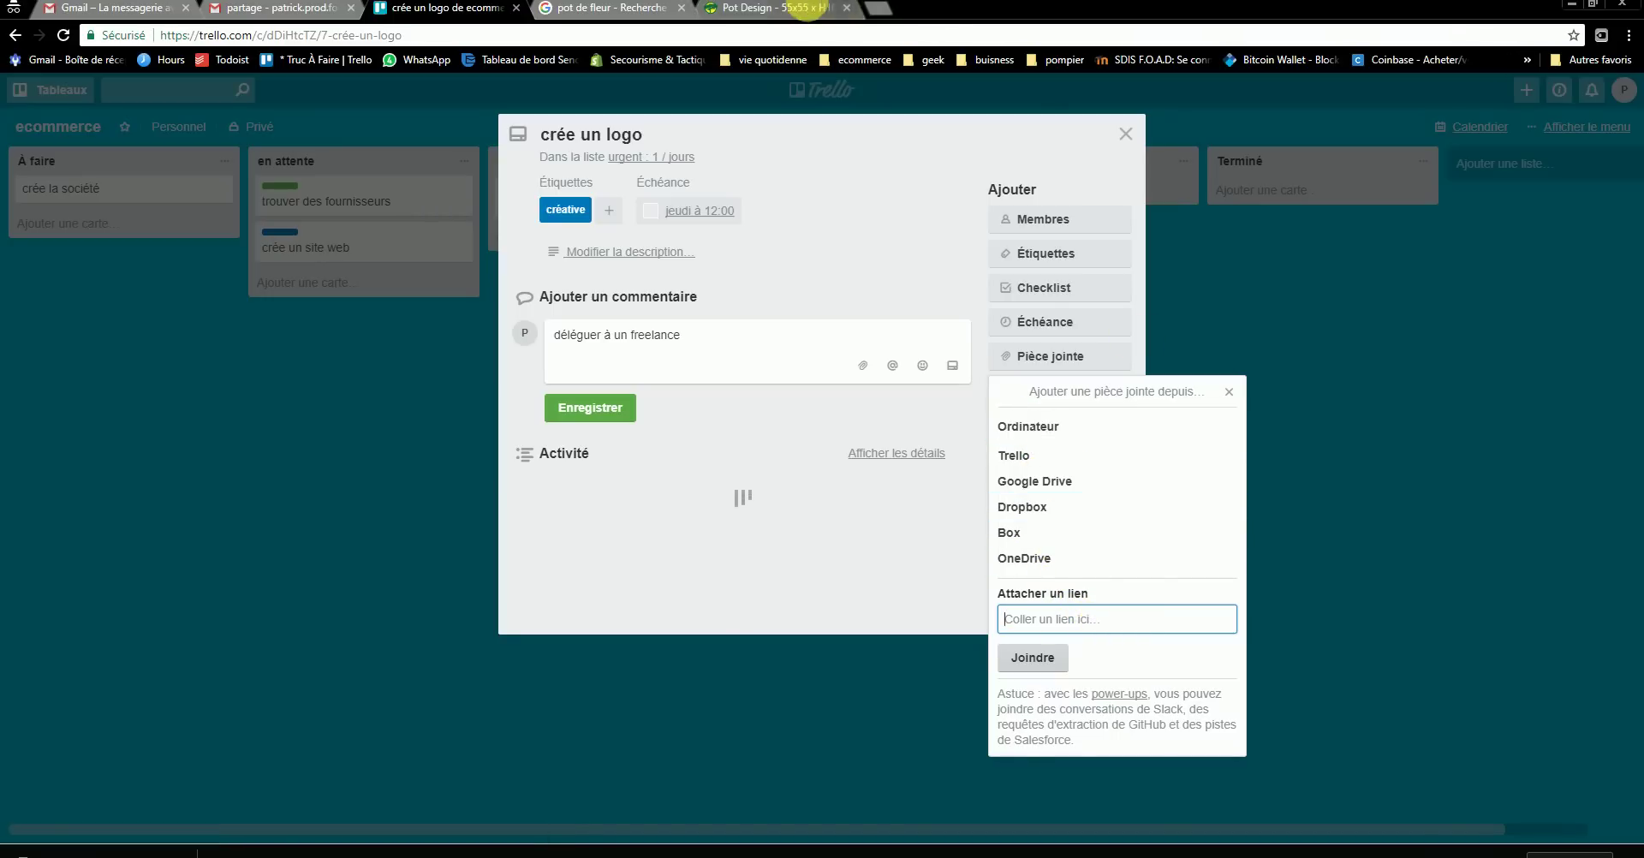
# - Copy the Planfor product page URL and attach it to the card as link 'pot de fleur rose'
pyautogui.click(770, 8)
pyautogui.click(538, 35)
pyautogui.rightClick(538, 35)
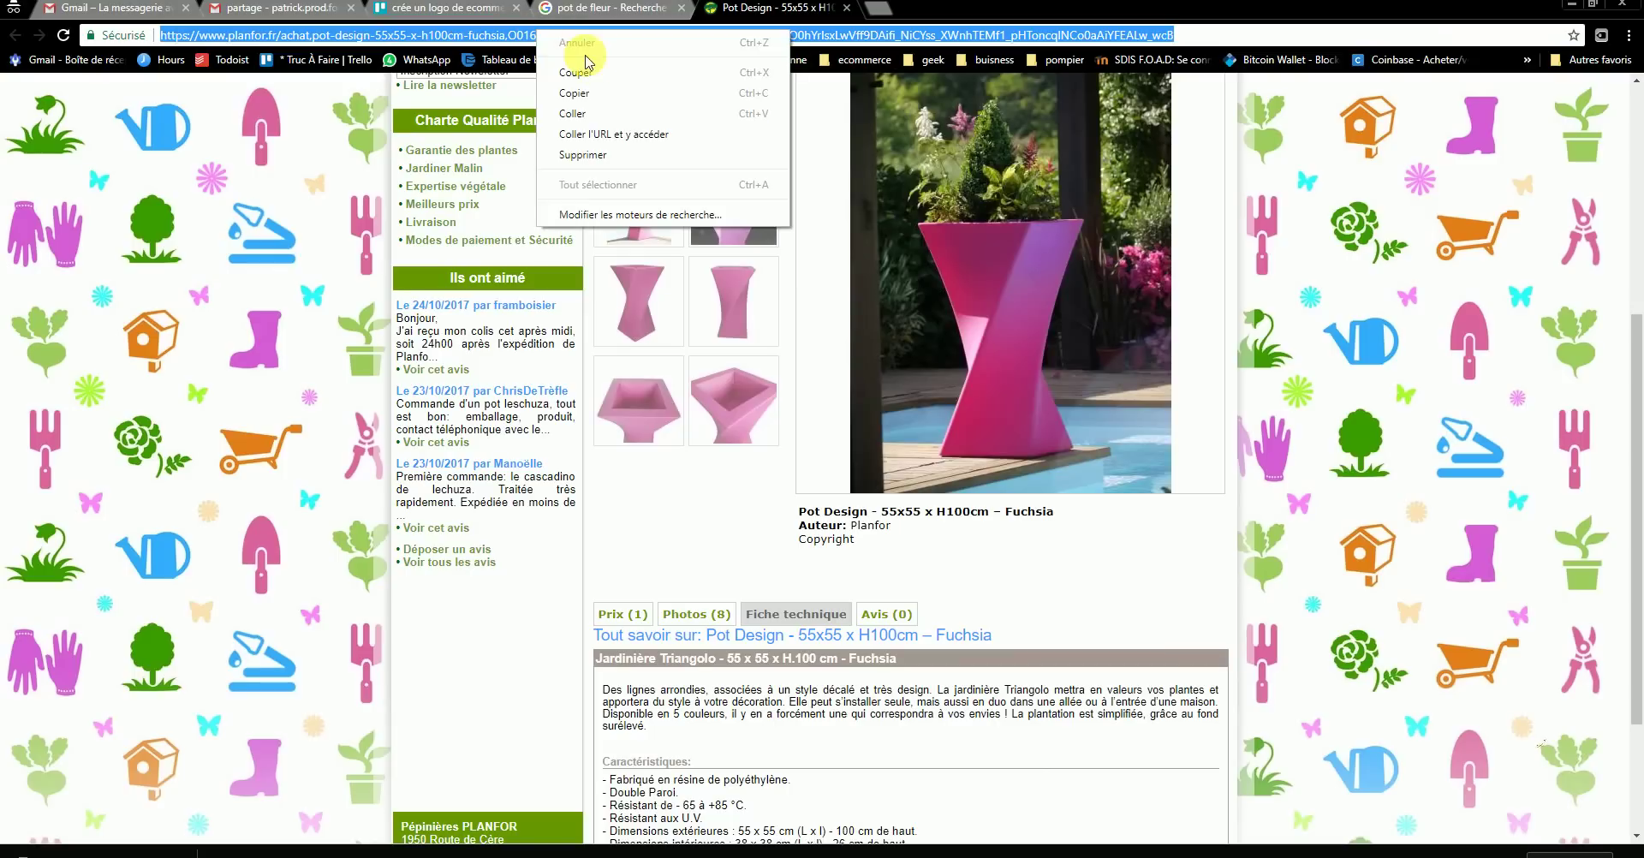
pyautogui.click(598, 88)
pyautogui.click(600, 9)
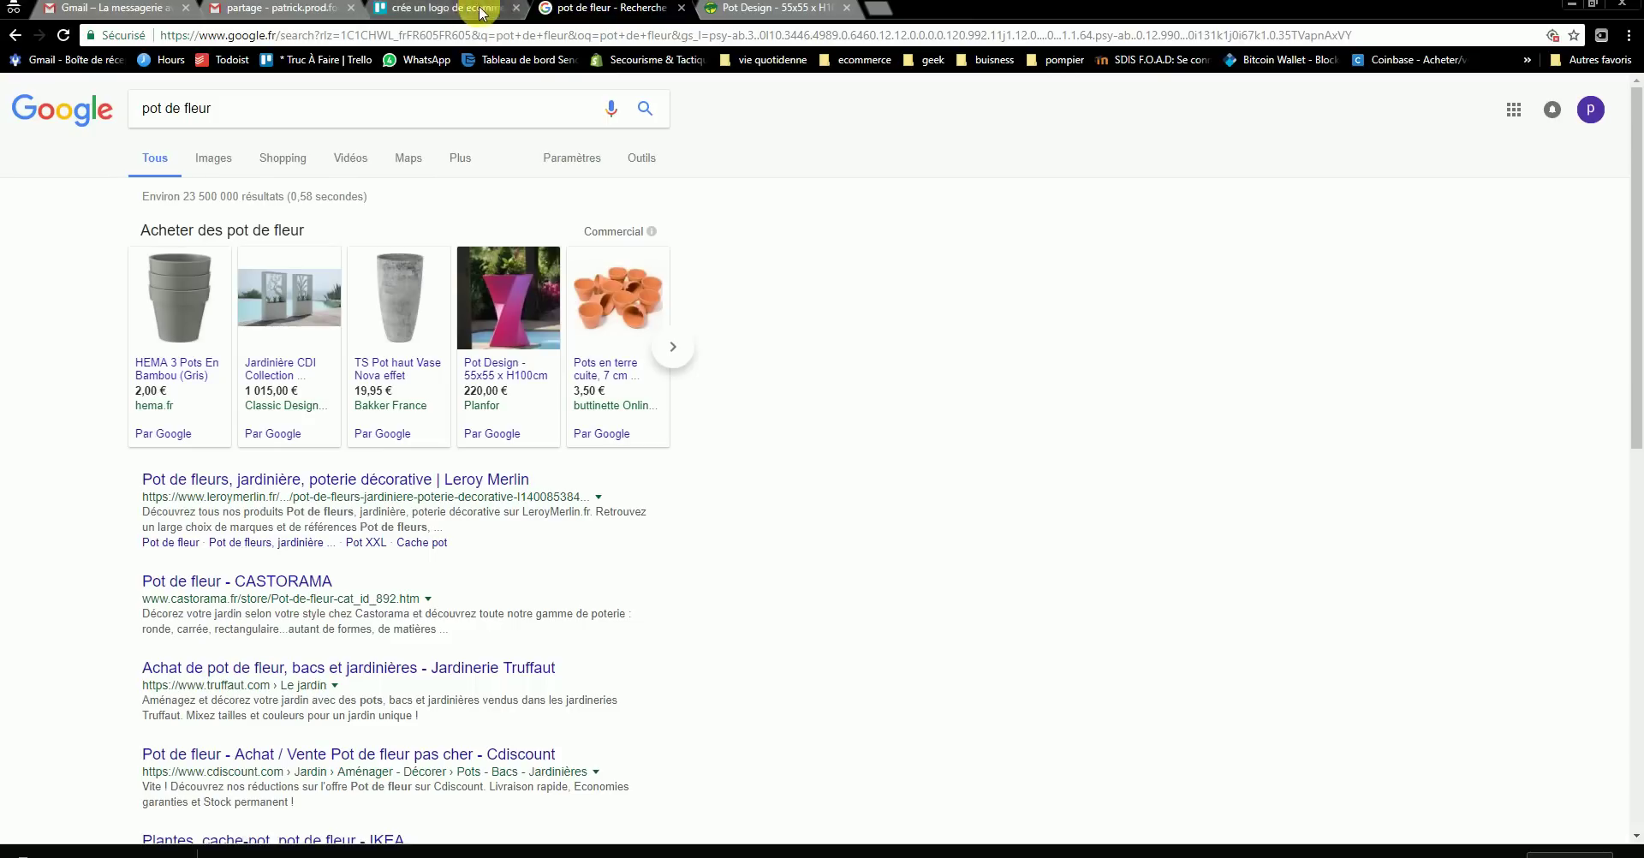
pyautogui.click(446, 8)
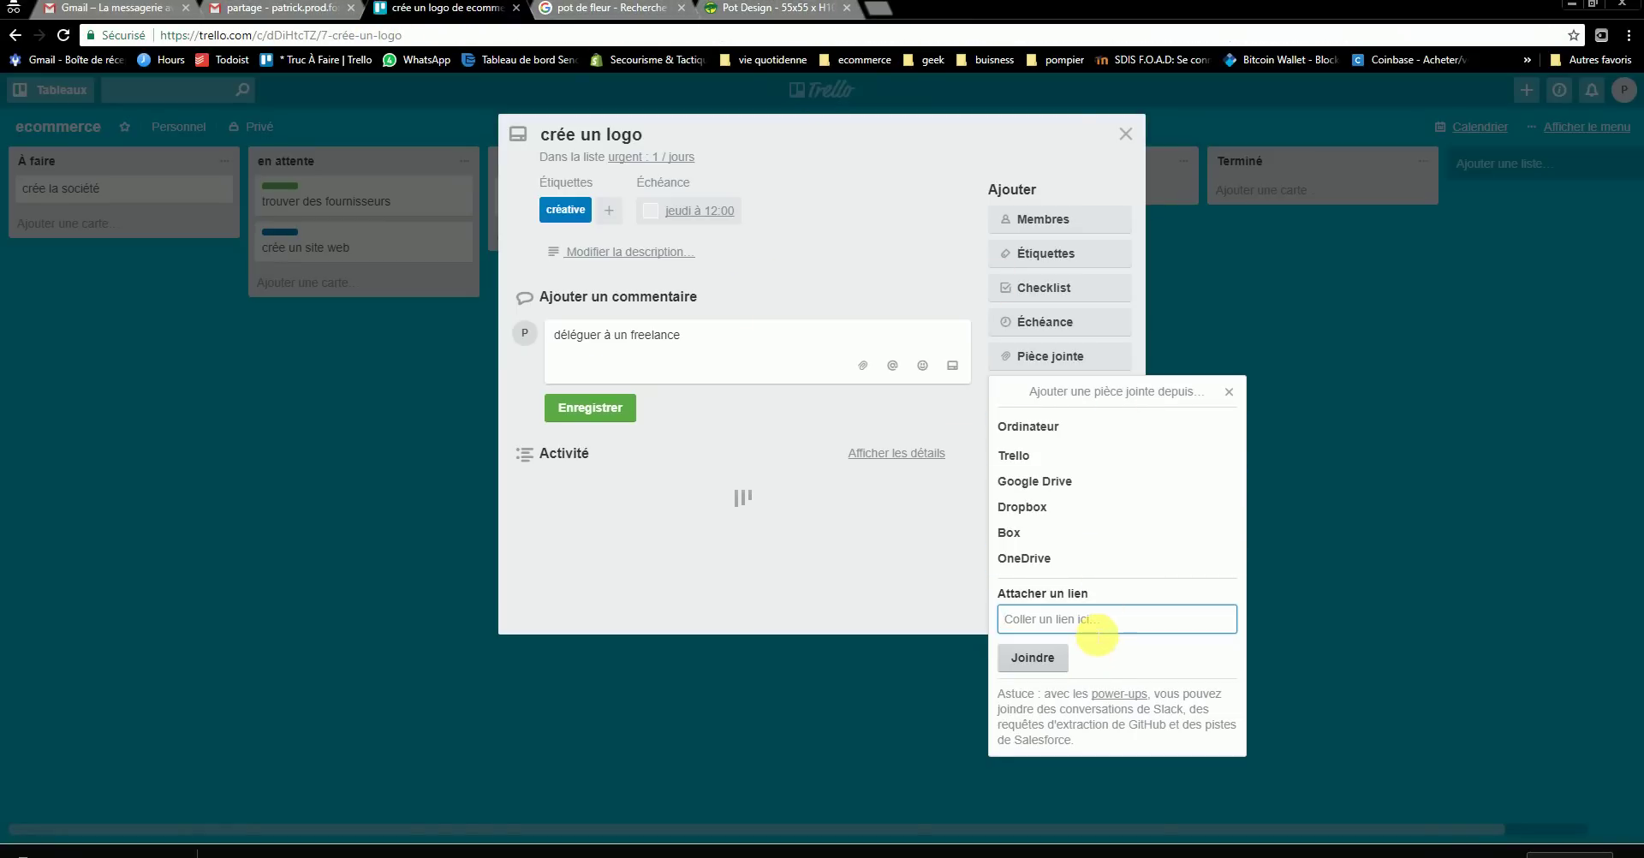
pyautogui.rightClick(1092, 622)
pyautogui.click(1135, 726)
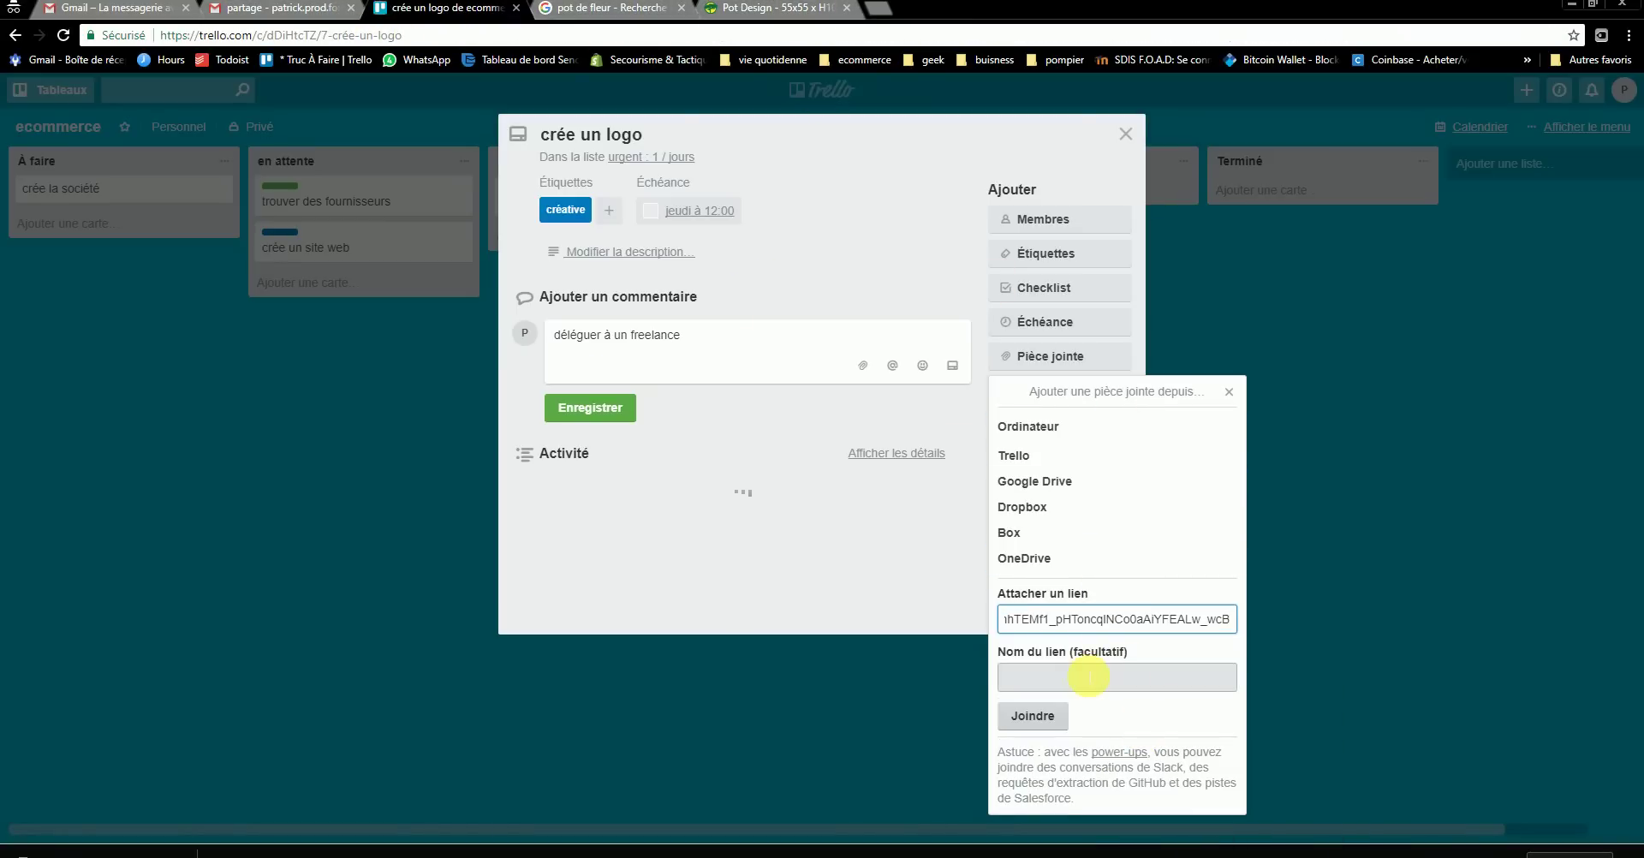
pyautogui.click(1057, 690)
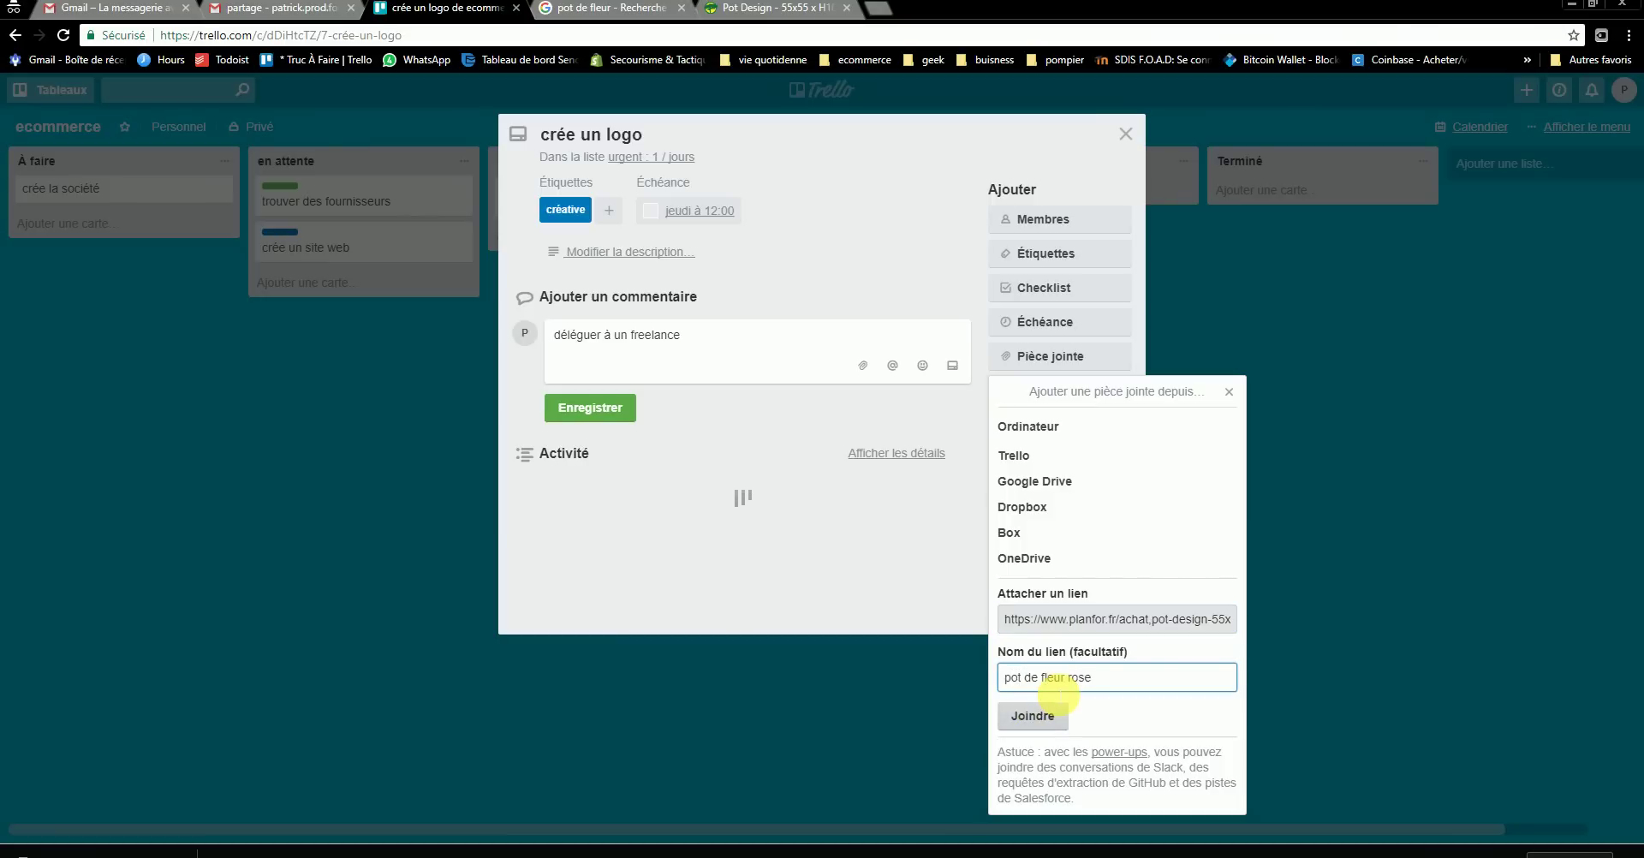
pyautogui.click(1049, 719)
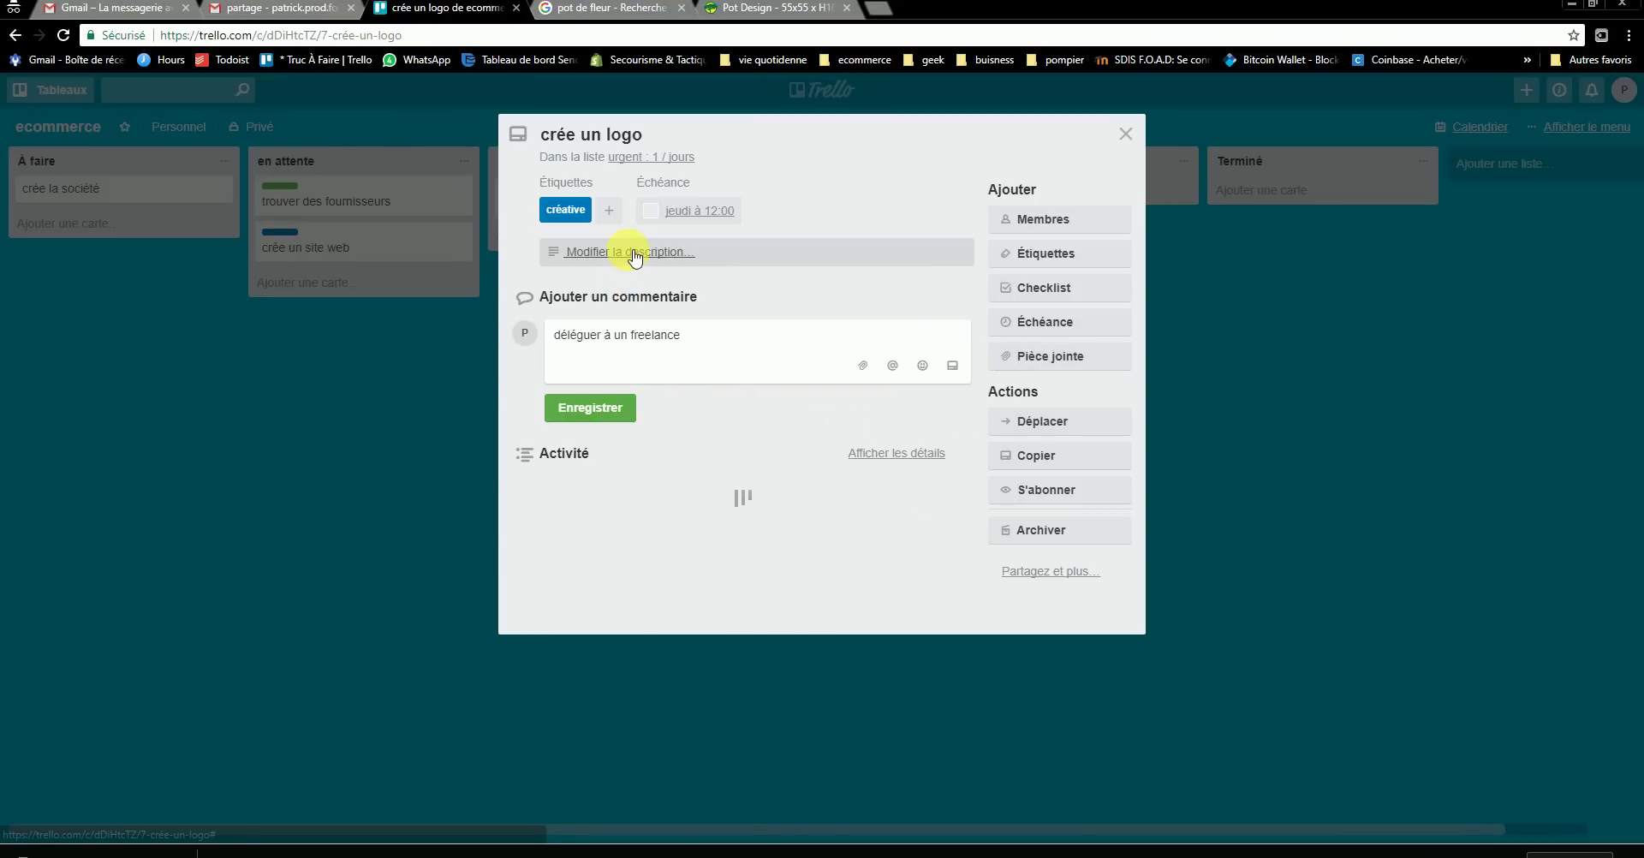
# - Reopen crée un logo, show its activity details, and attach the pasted Planfor link again
pyautogui.click(1124, 134)
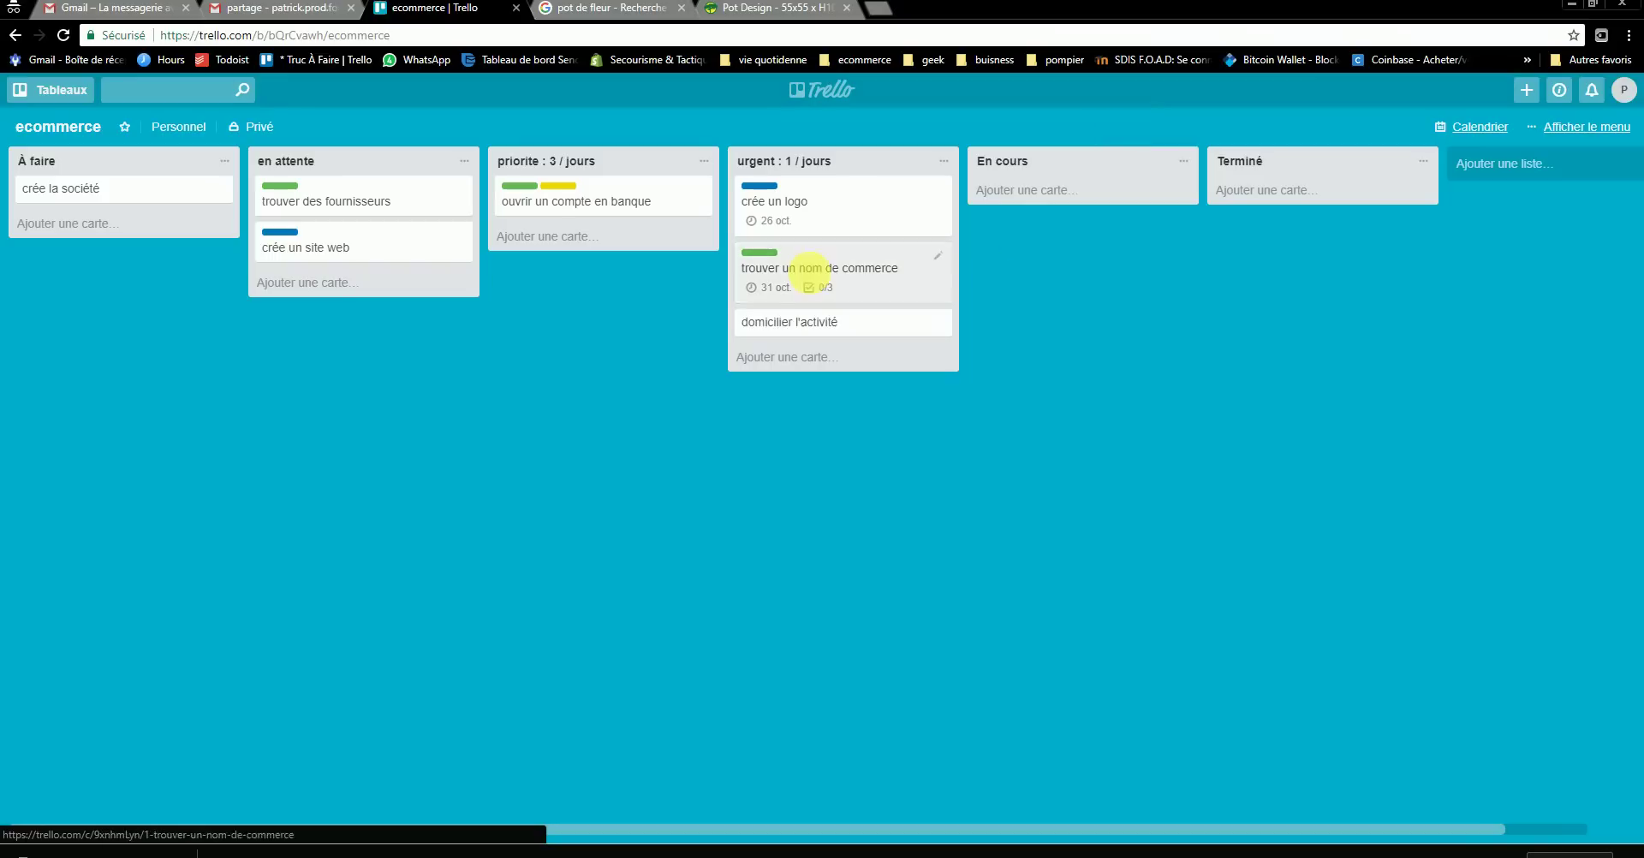
pyautogui.click(826, 328)
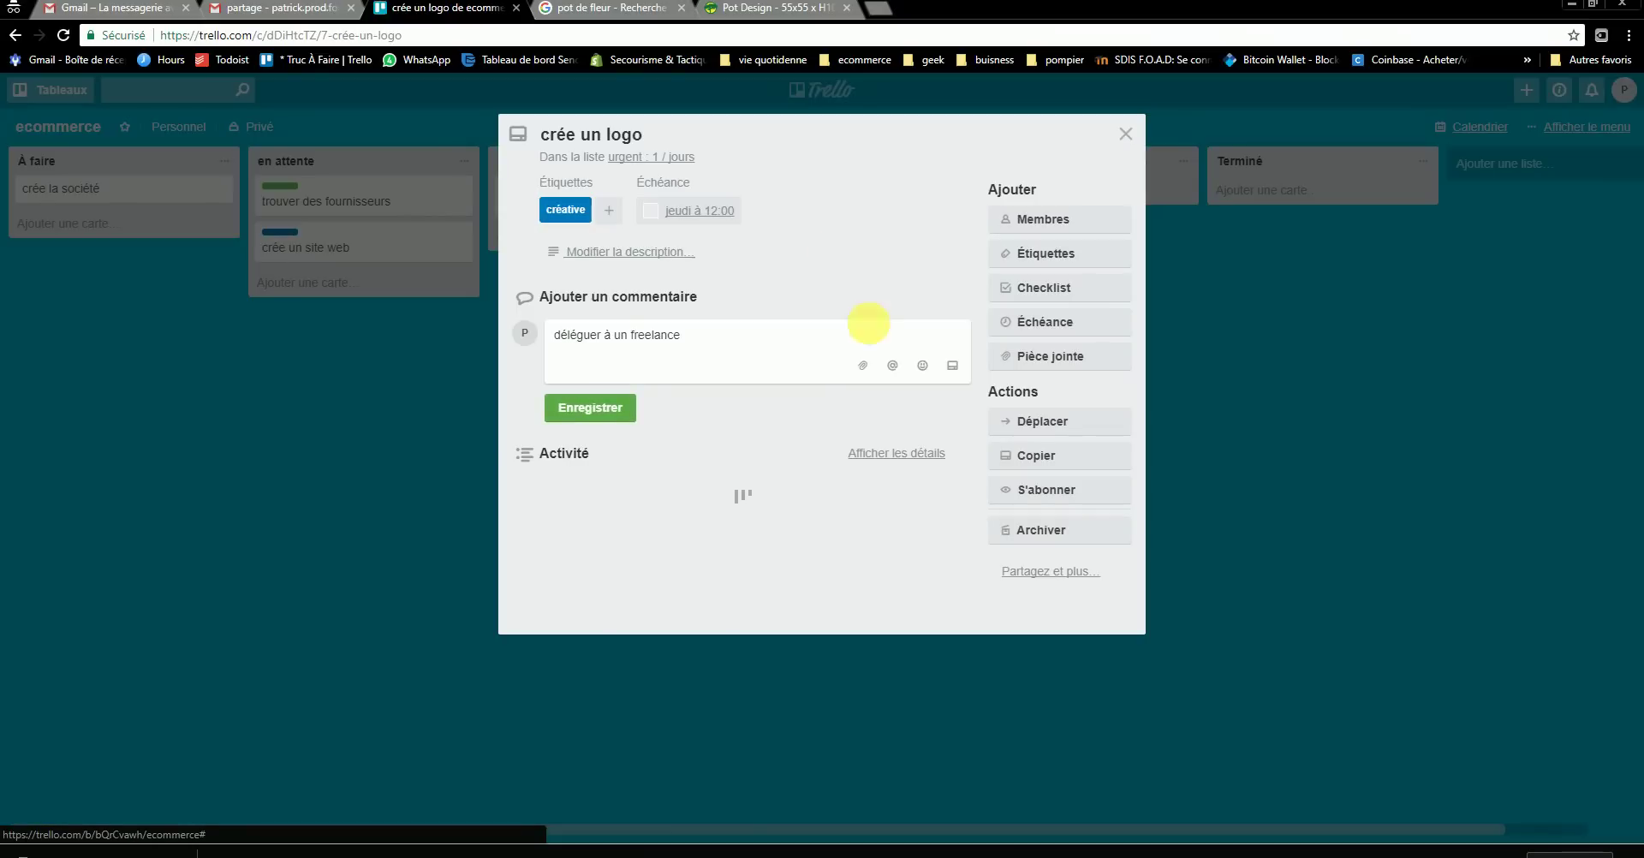
pyautogui.click(920, 454)
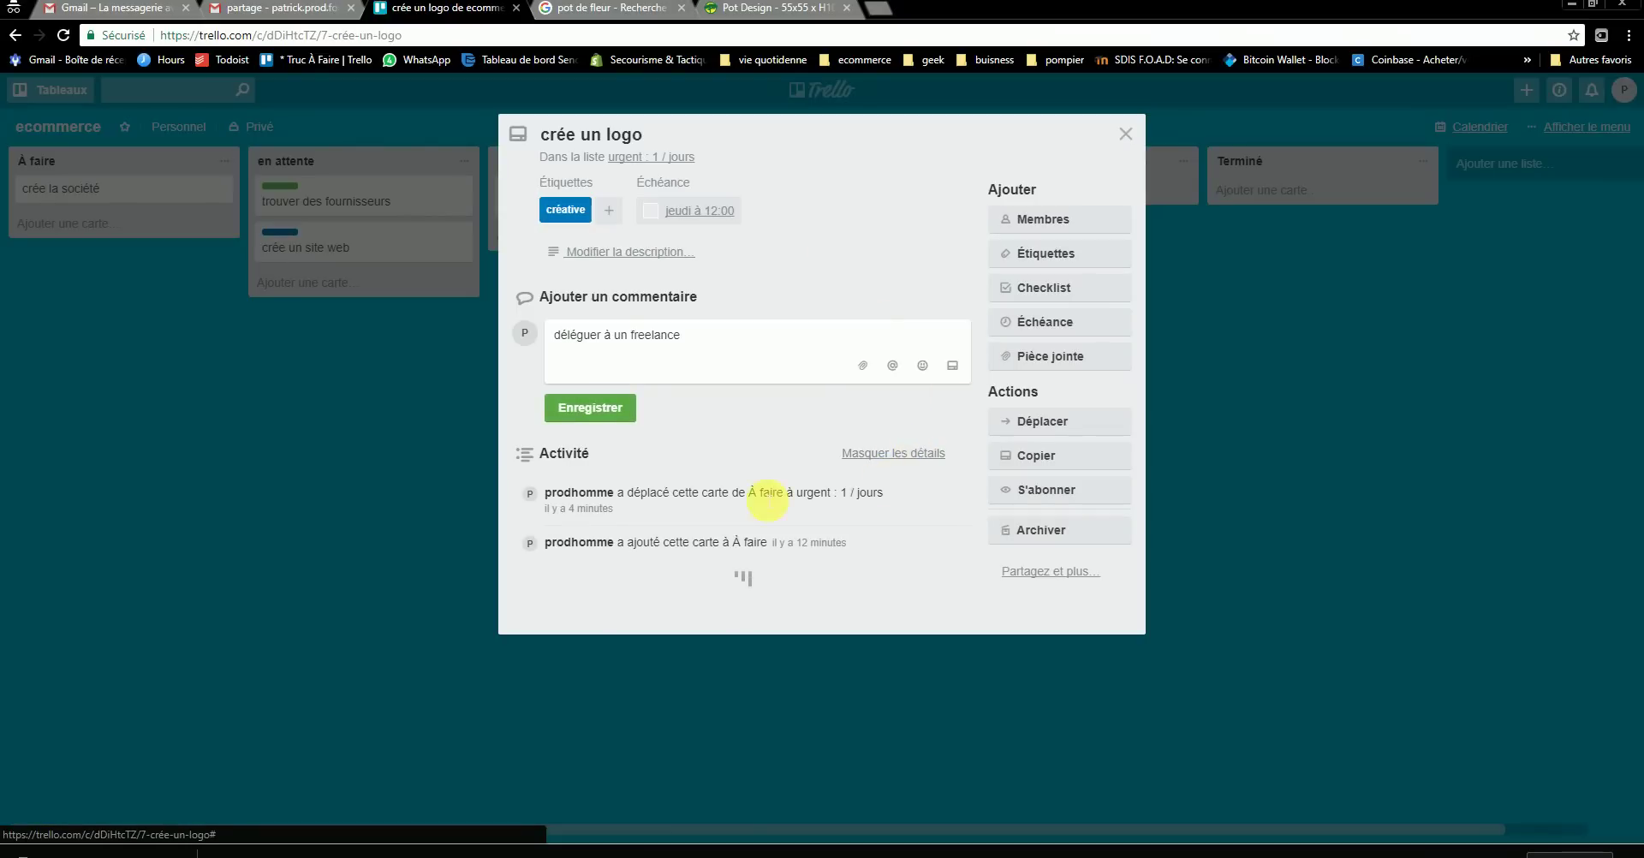
pyautogui.click(1056, 356)
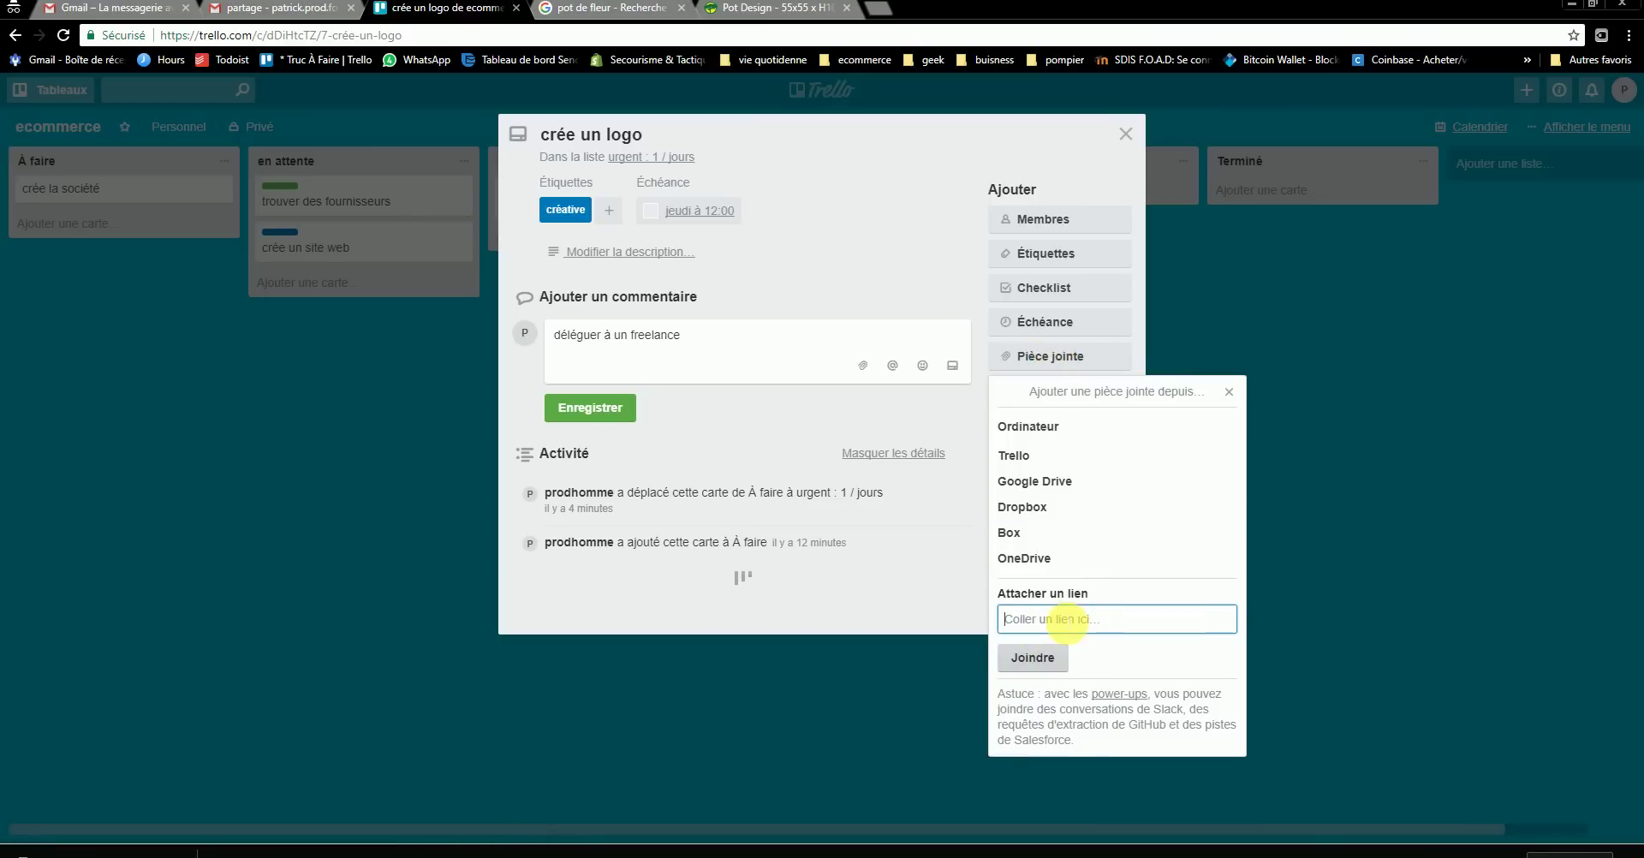
pyautogui.rightClick(1070, 620)
pyautogui.click(1112, 724)
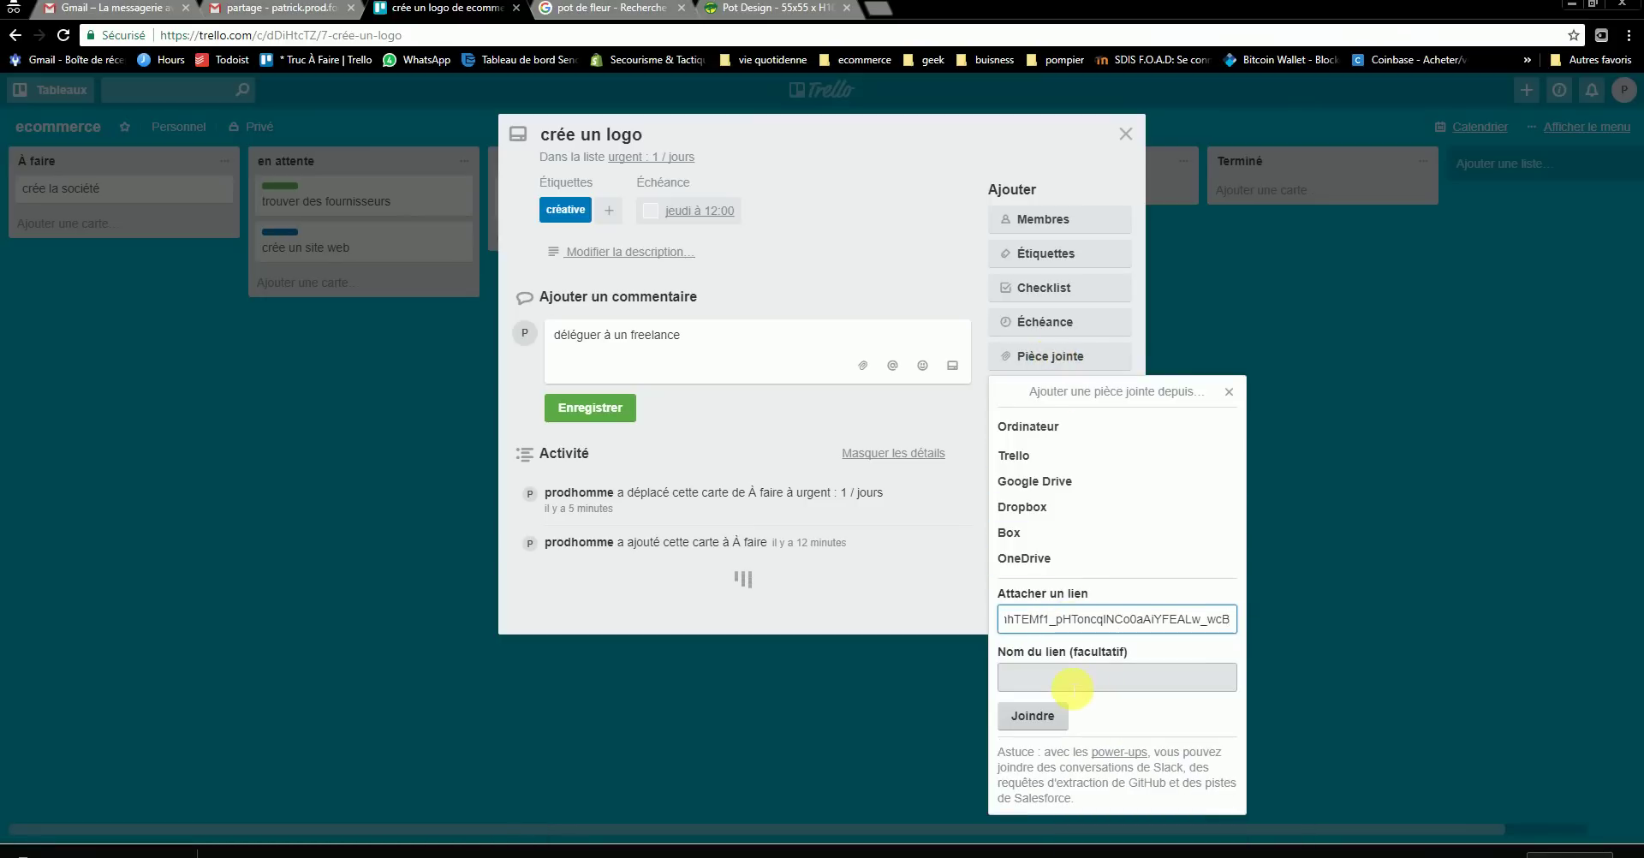
pyautogui.click(1036, 716)
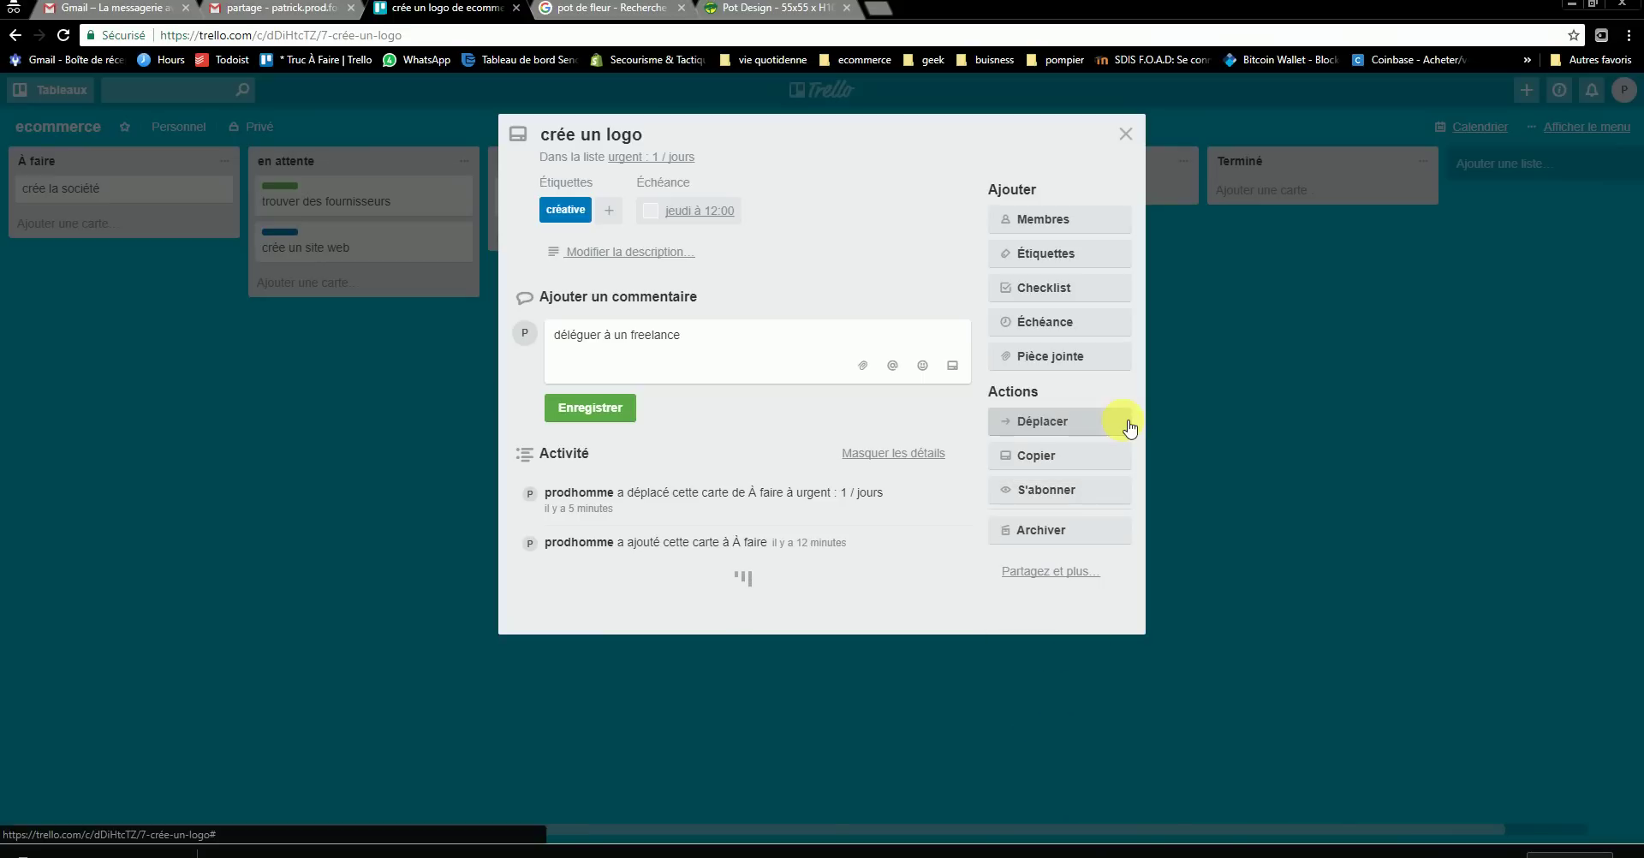
pyautogui.click(1055, 355)
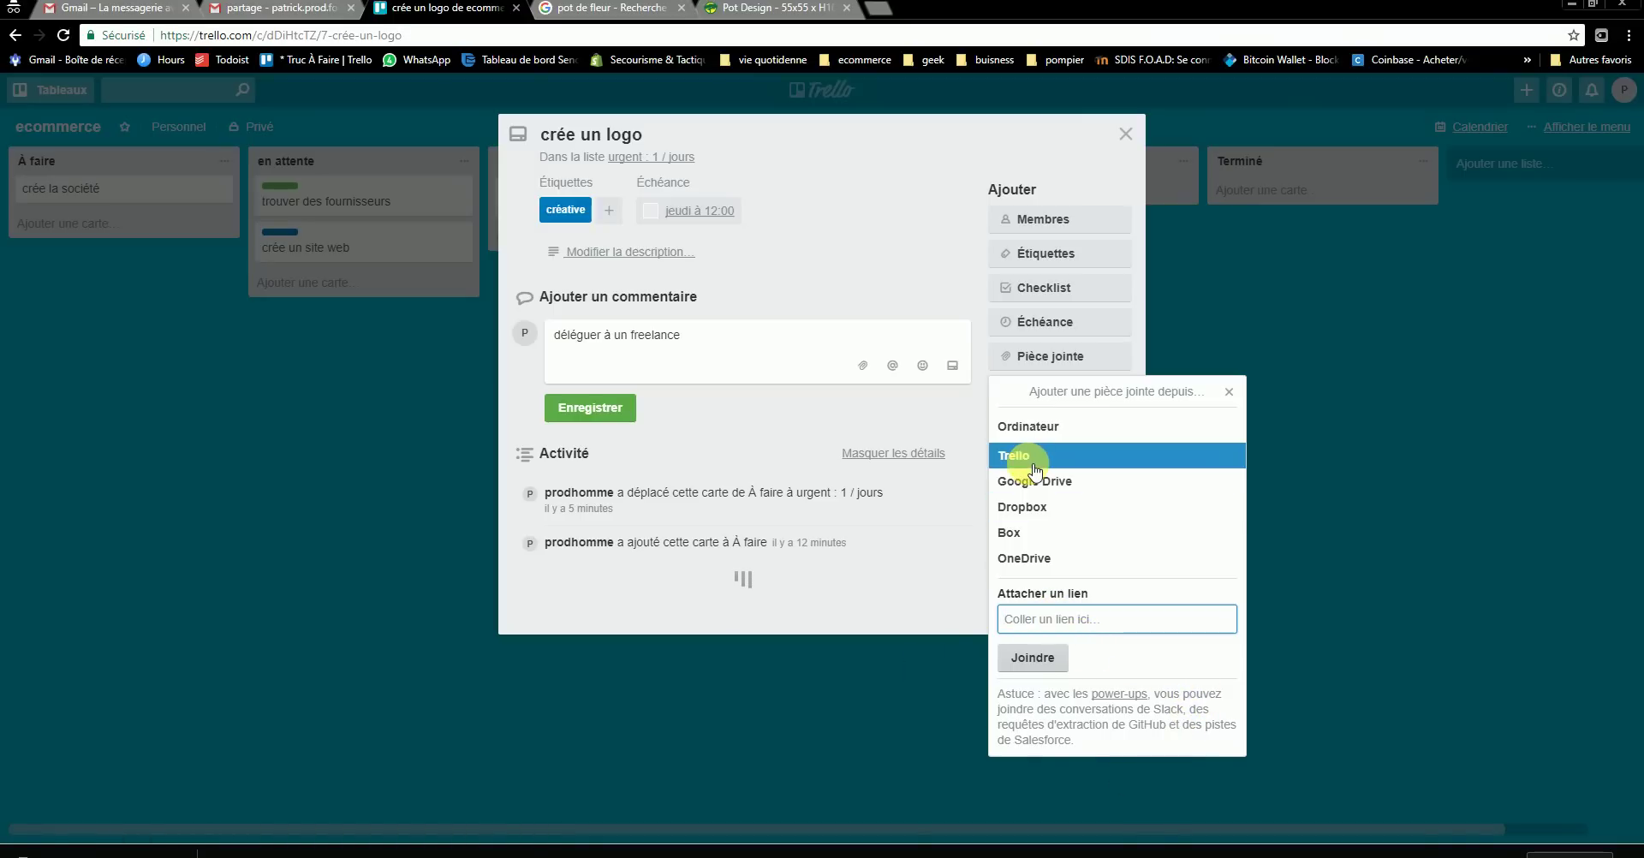
# - Attach the saved pot-design fuchsia image from the computer to the crée un logo card
pyautogui.click(1036, 426)
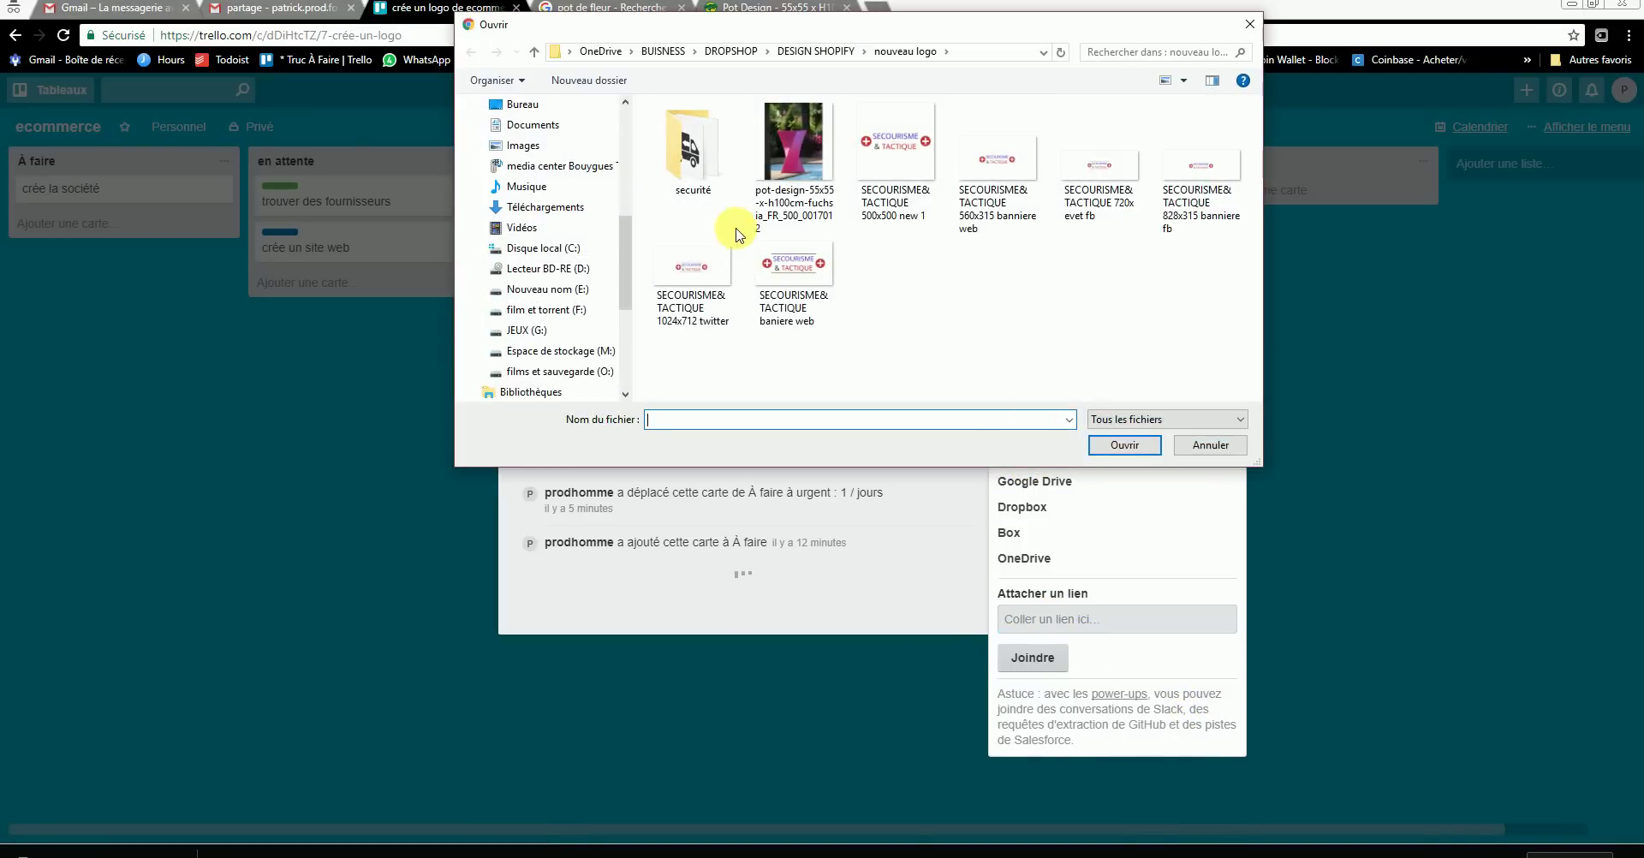
pyautogui.click(796, 154)
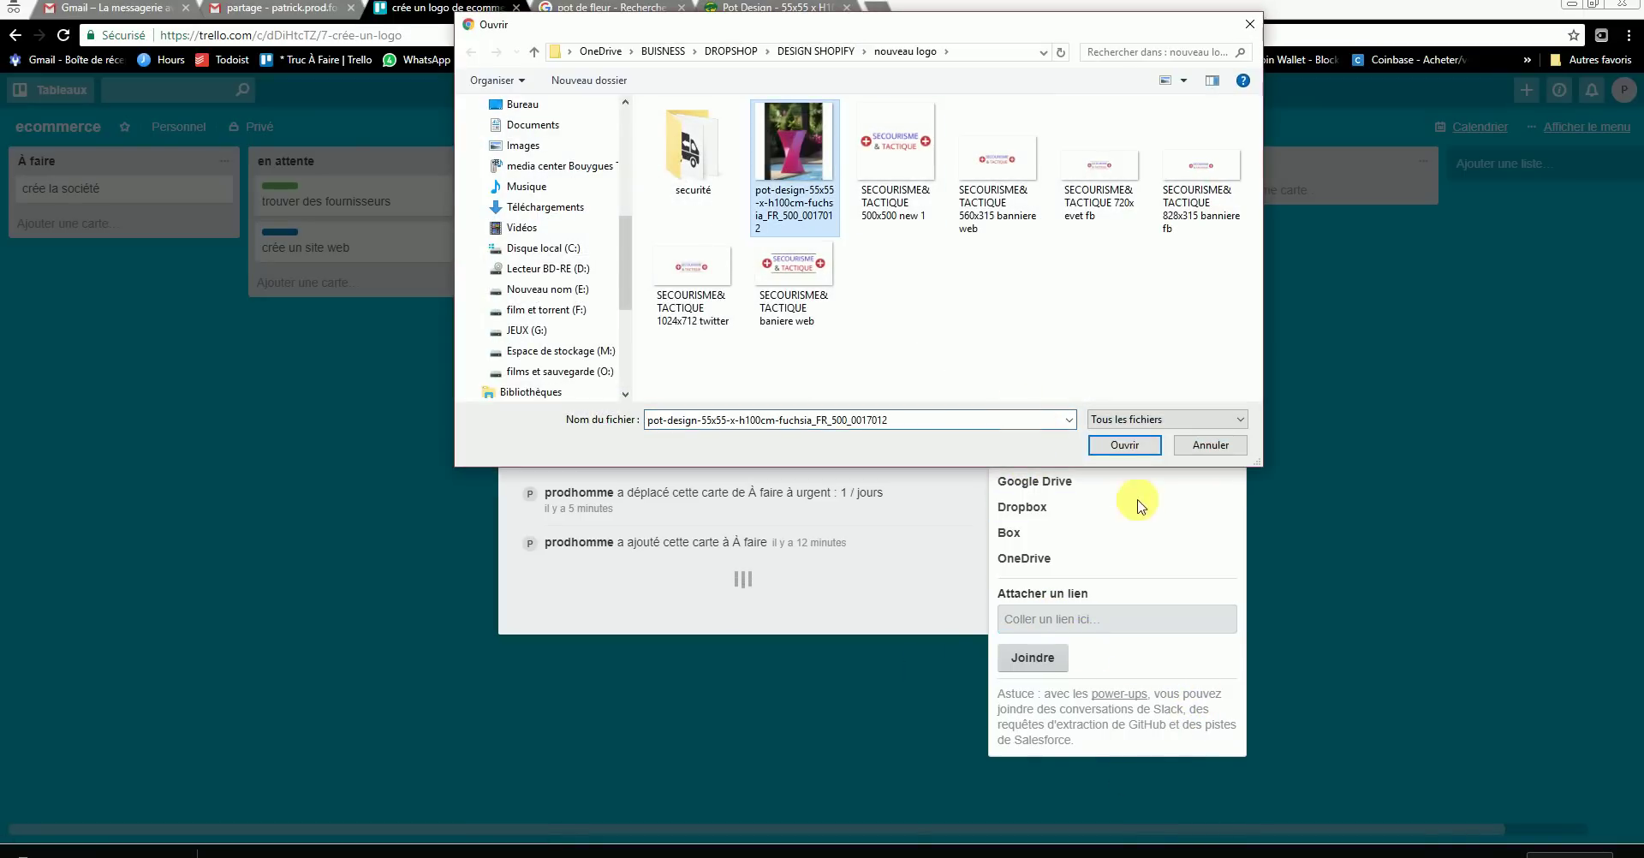
pyautogui.click(1124, 445)
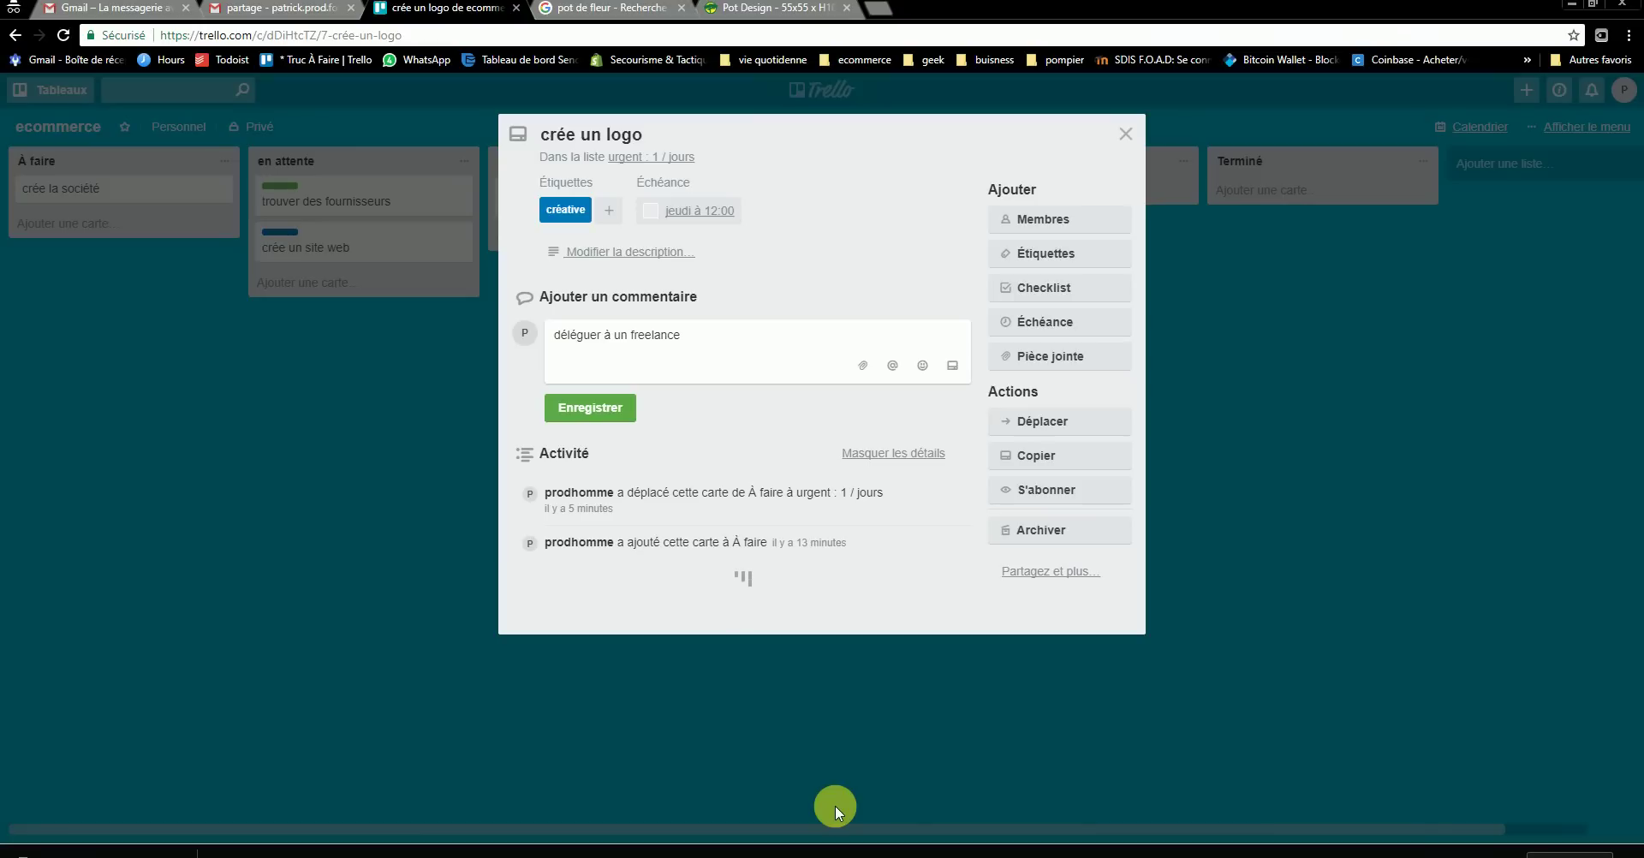
pyautogui.press('Return')
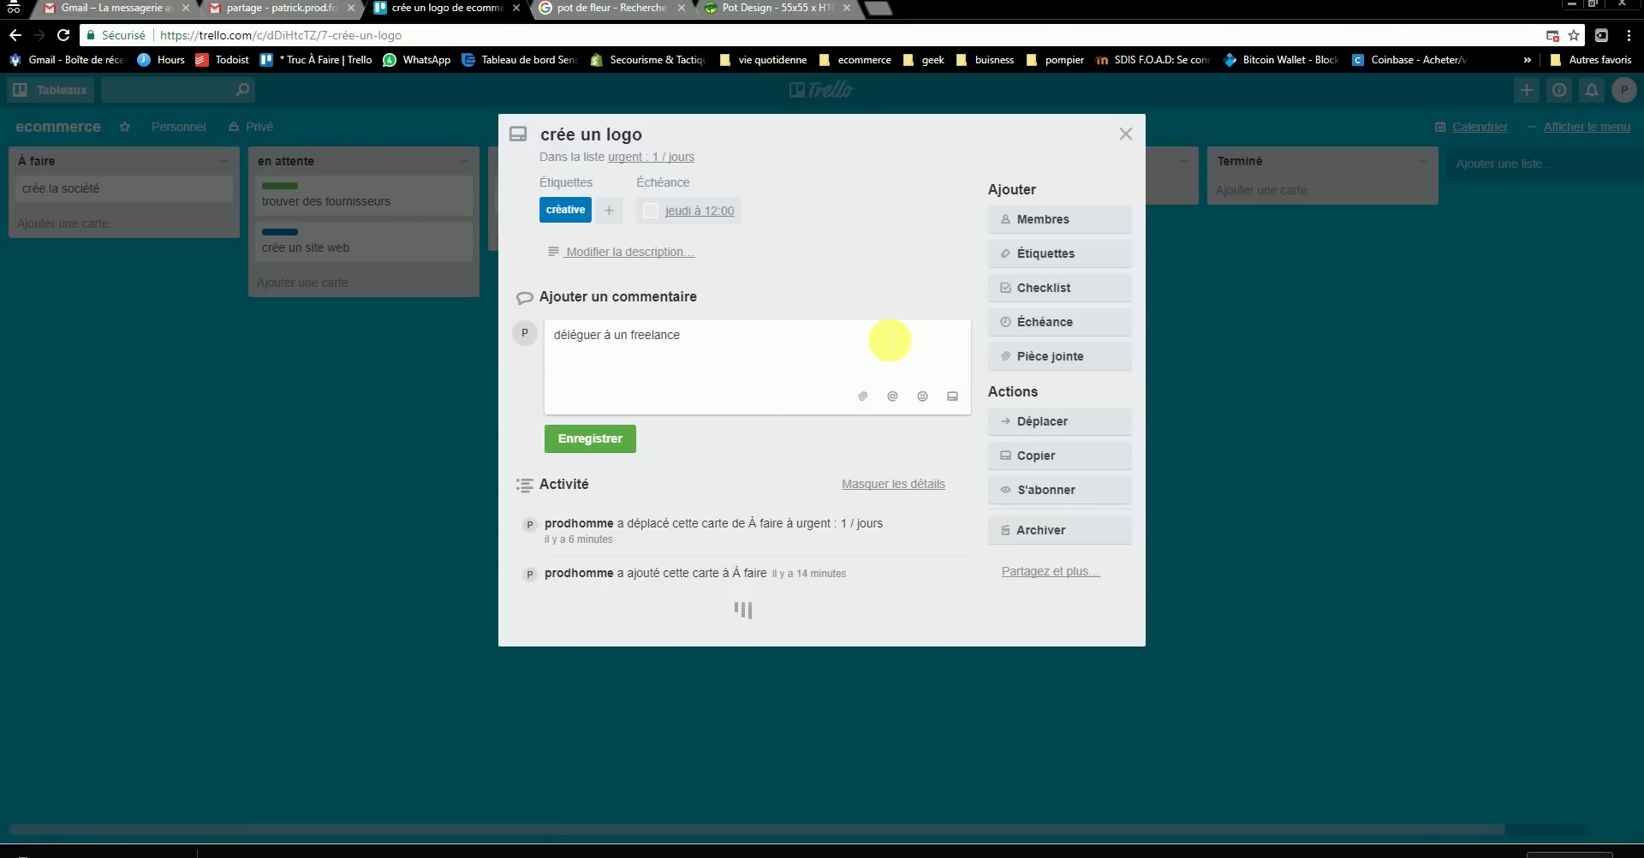
pyautogui.click(1055, 356)
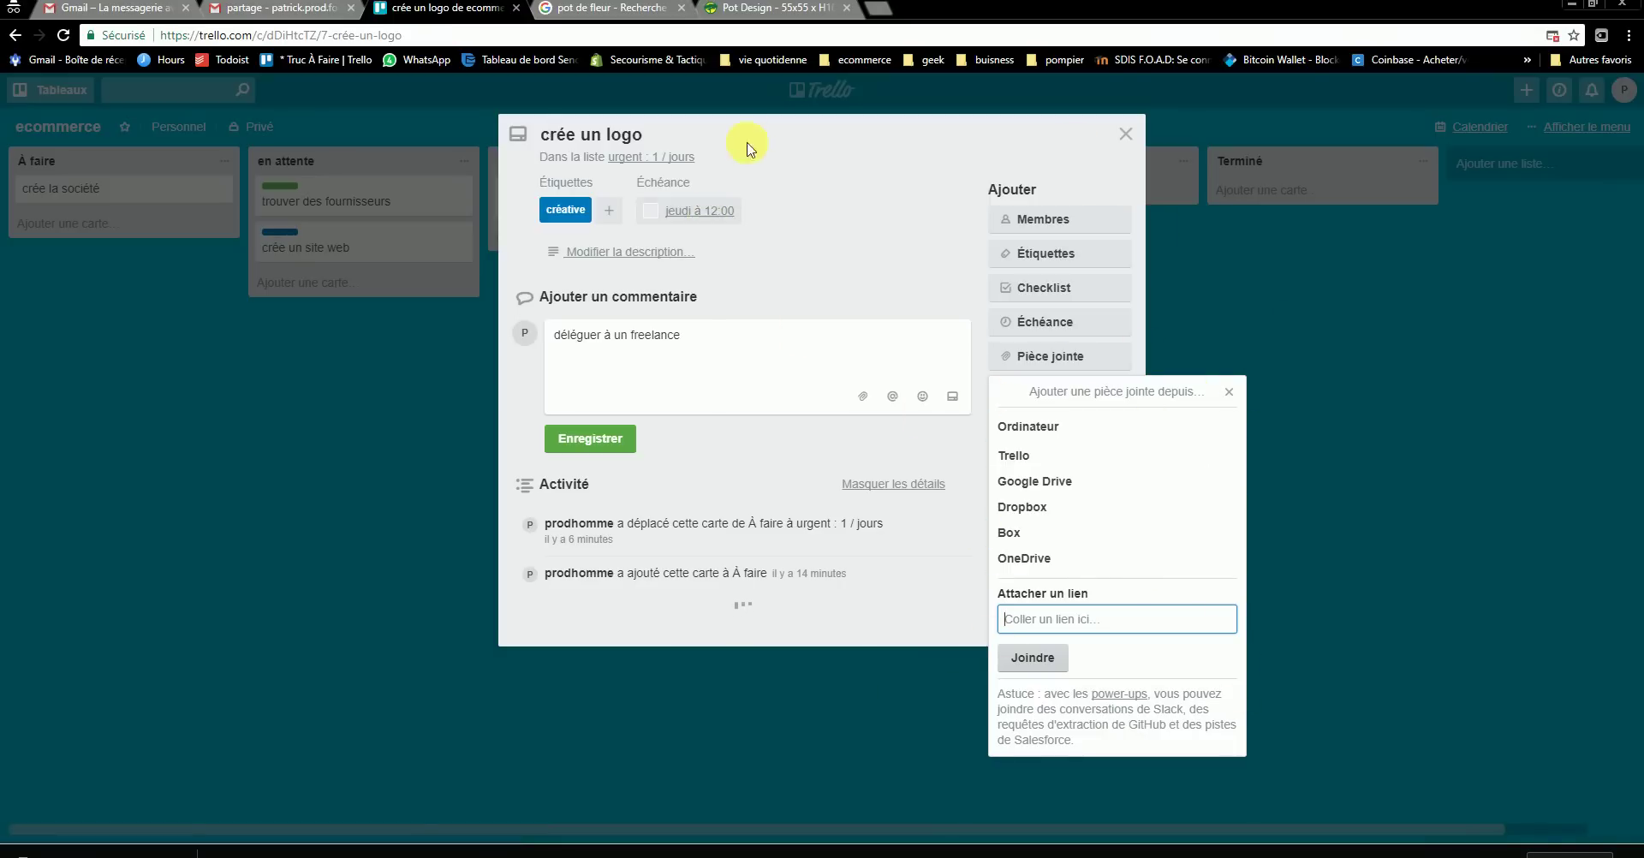
# - Dismiss the Google Drive sign-in window and close the 'Ajouter une pièce jointe depuis…' popup
pyautogui.click(1040, 491)
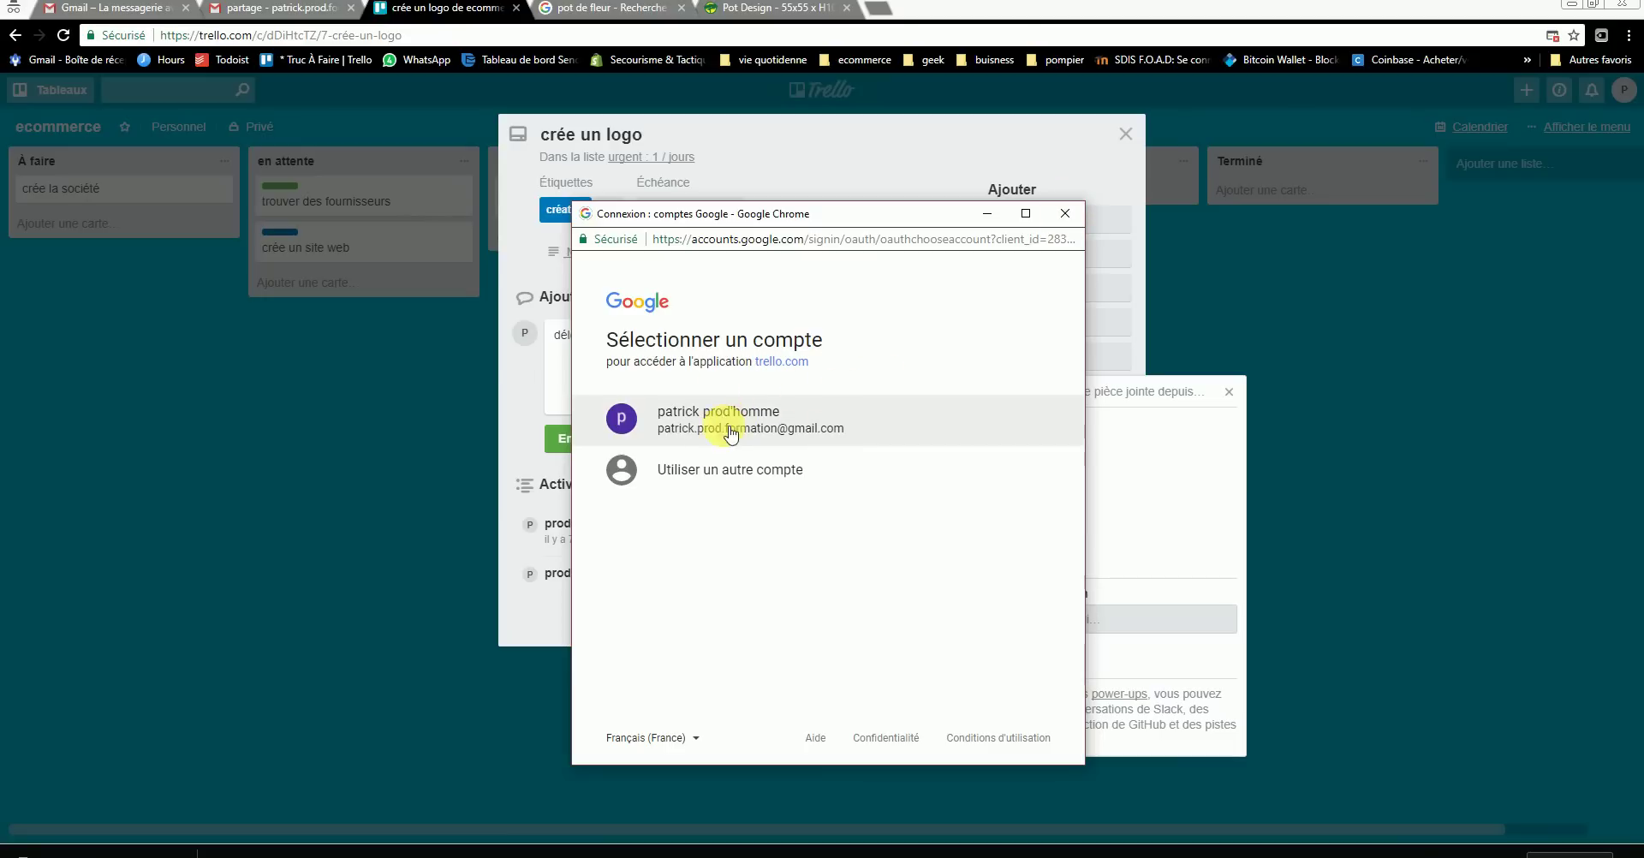
pyautogui.click(1066, 216)
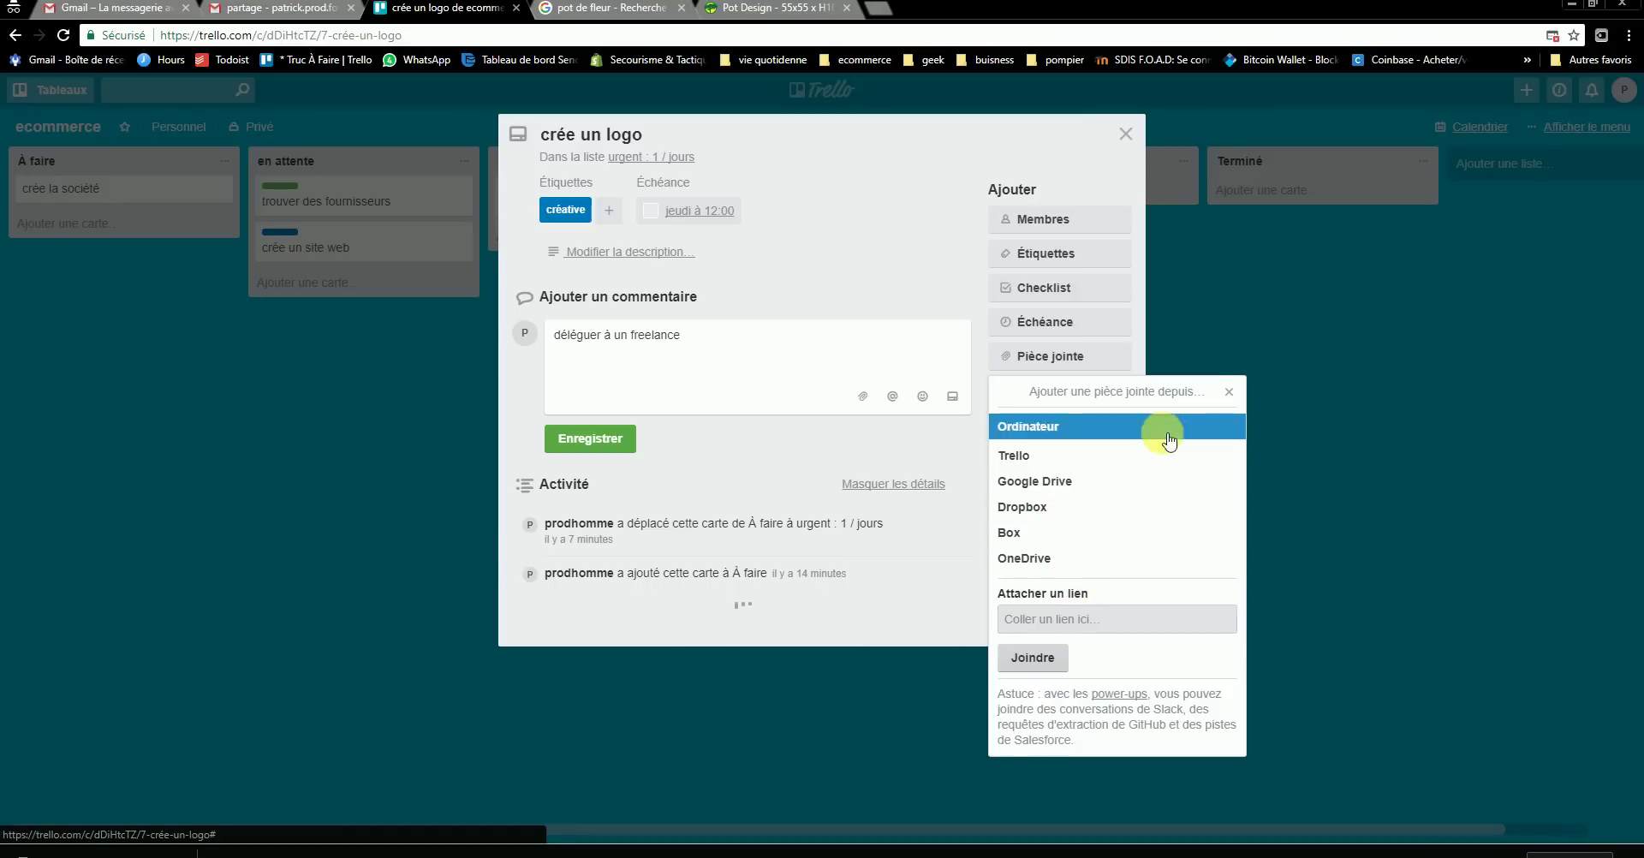
pyautogui.click(1229, 392)
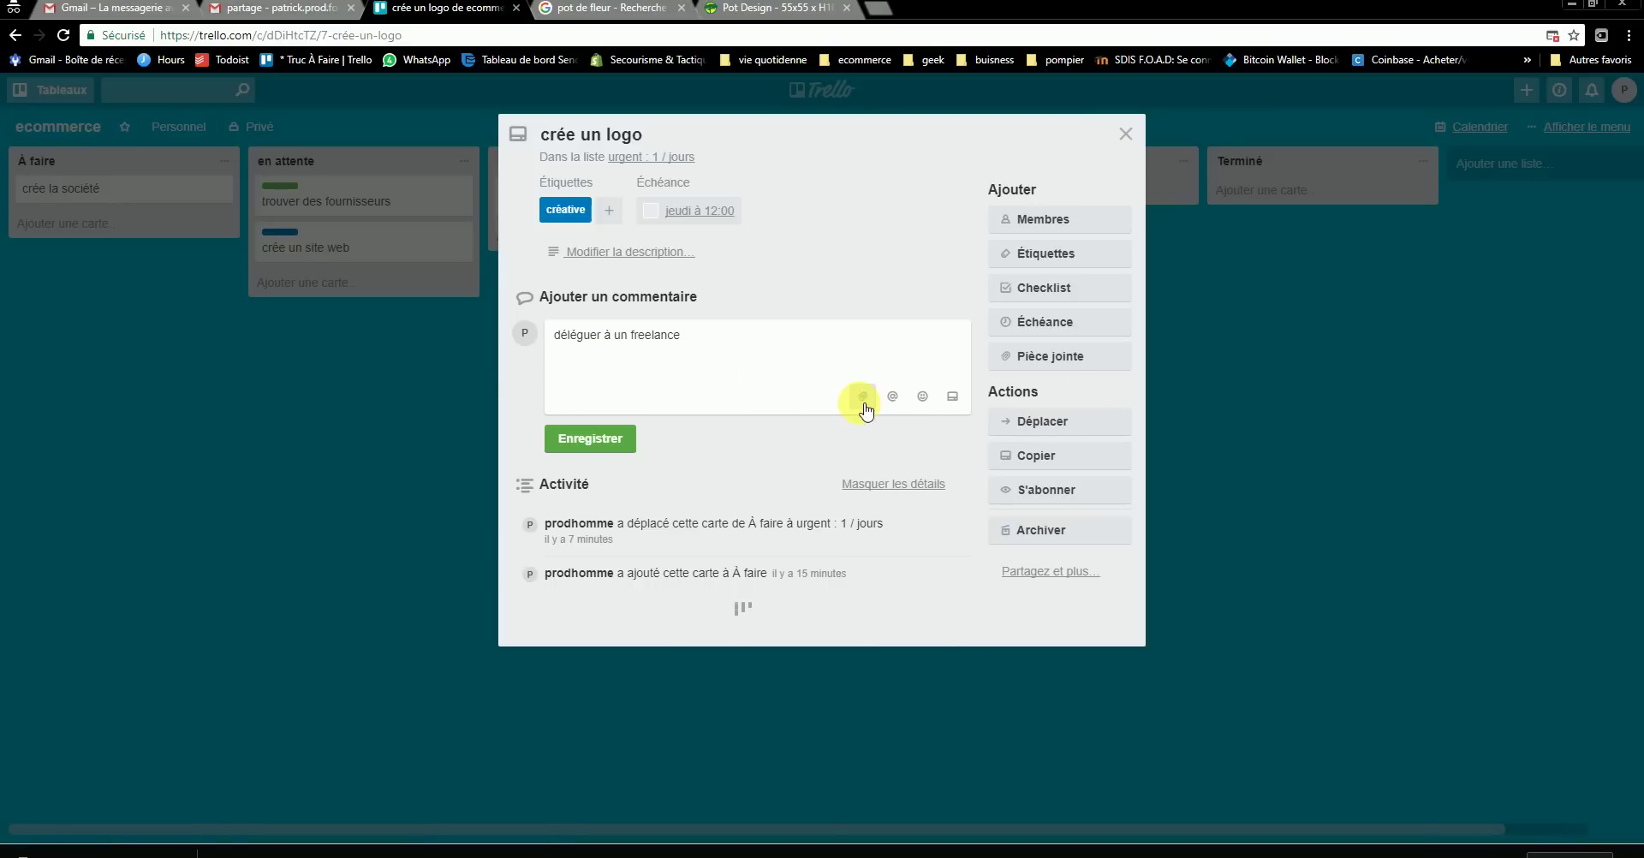
pyautogui.click(862, 396)
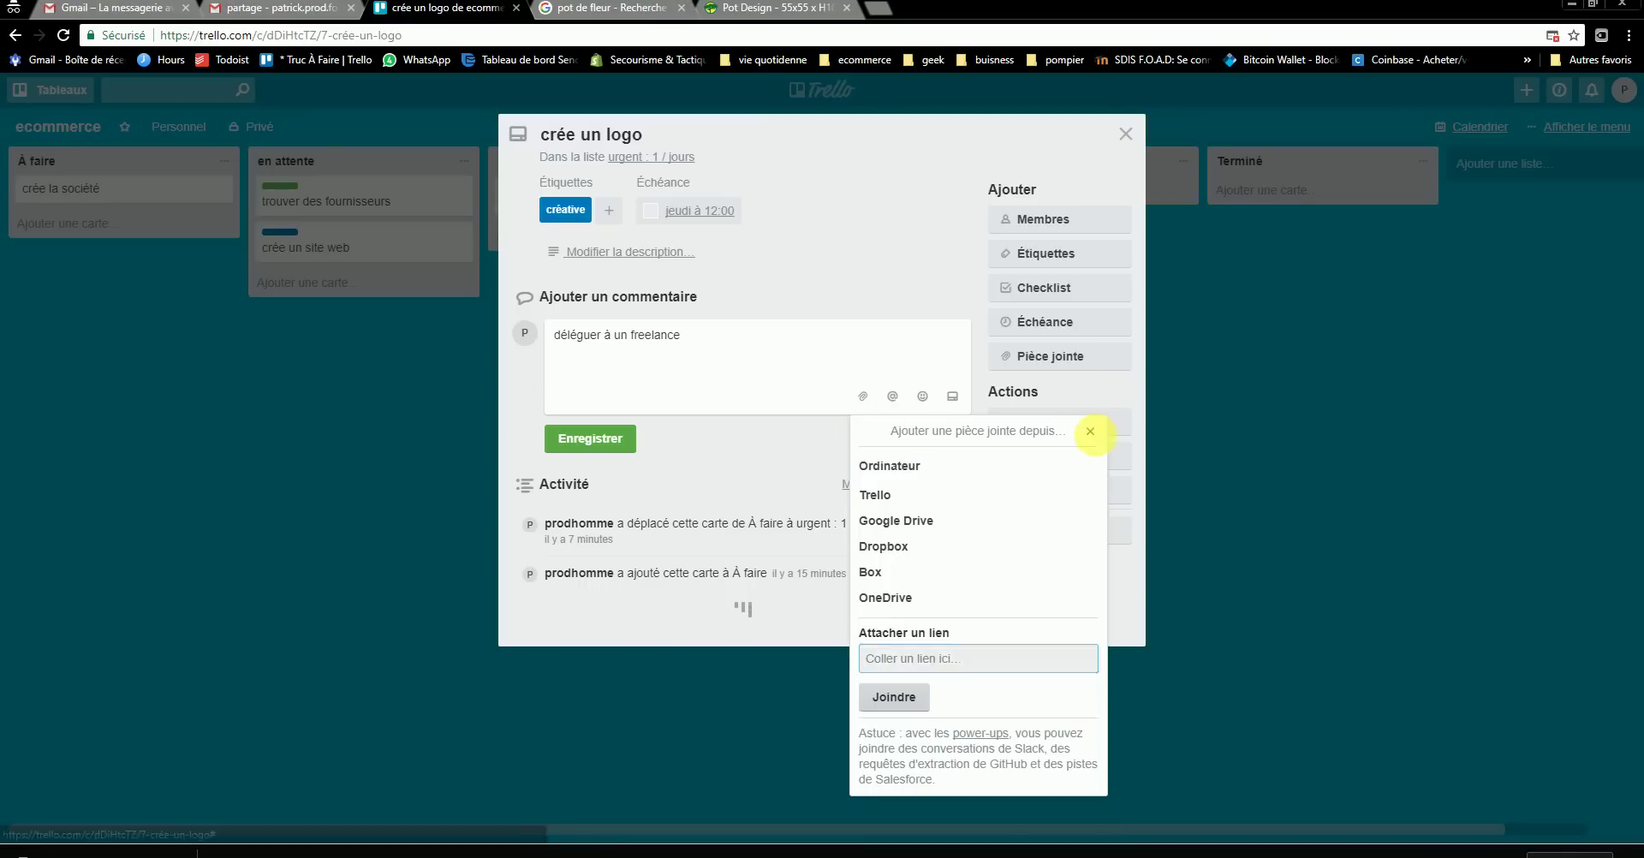
pyautogui.click(1090, 430)
pyautogui.click(922, 395)
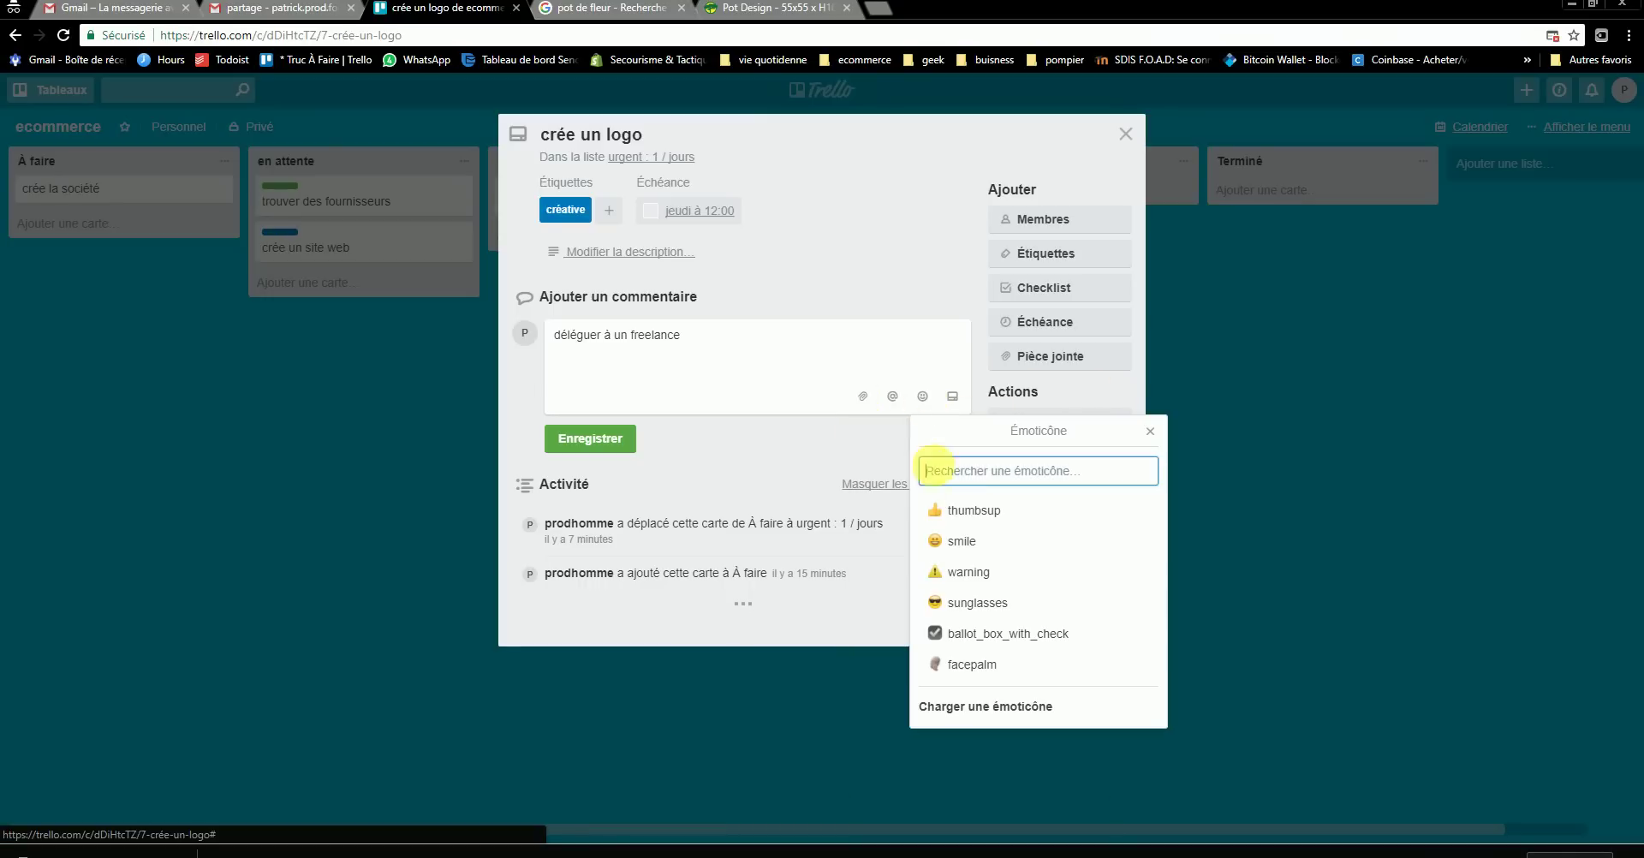
pyautogui.click(963, 509)
pyautogui.moveTo(629, 367); pyautogui.dragTo(505, 361)
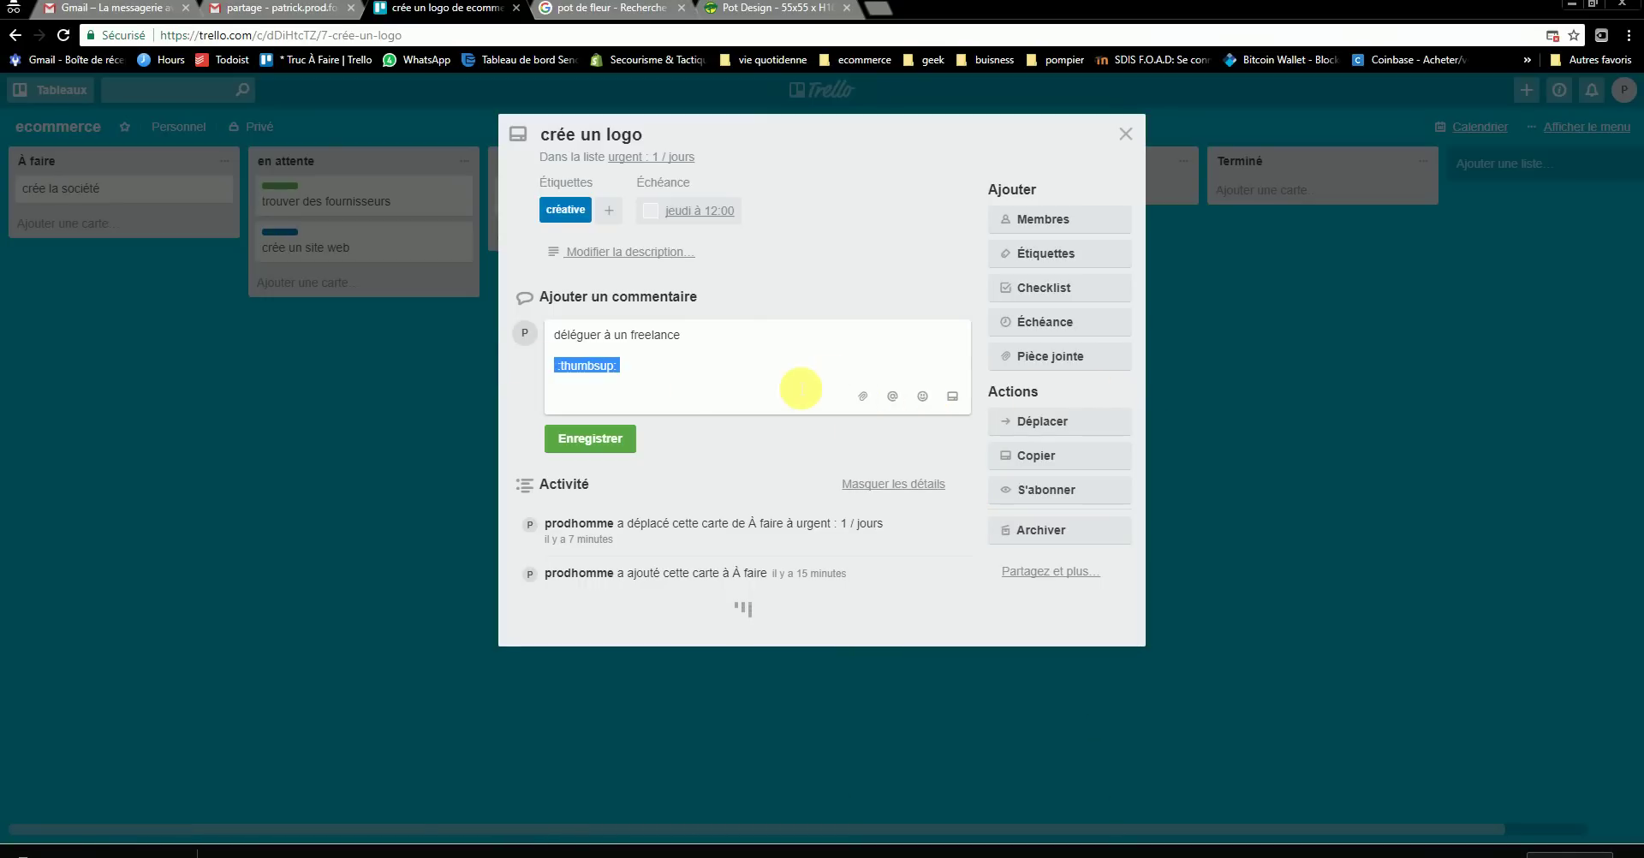
pyautogui.click(922, 395)
pyautogui.click(953, 537)
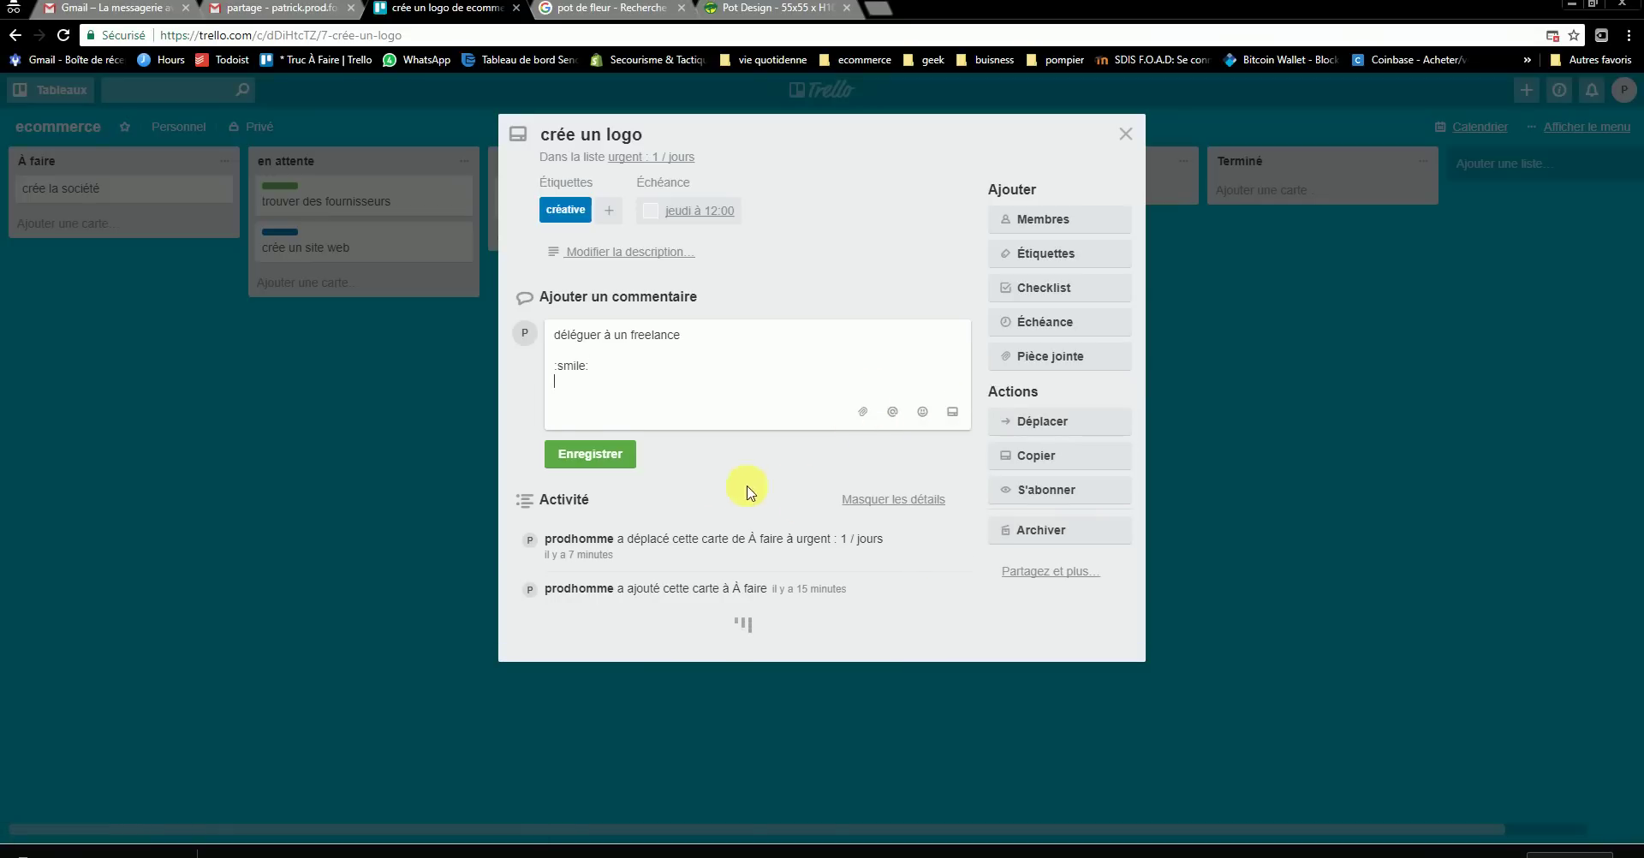
pyautogui.moveTo(633, 368); pyautogui.dragTo(526, 367)
pyautogui.press('BackSpace')
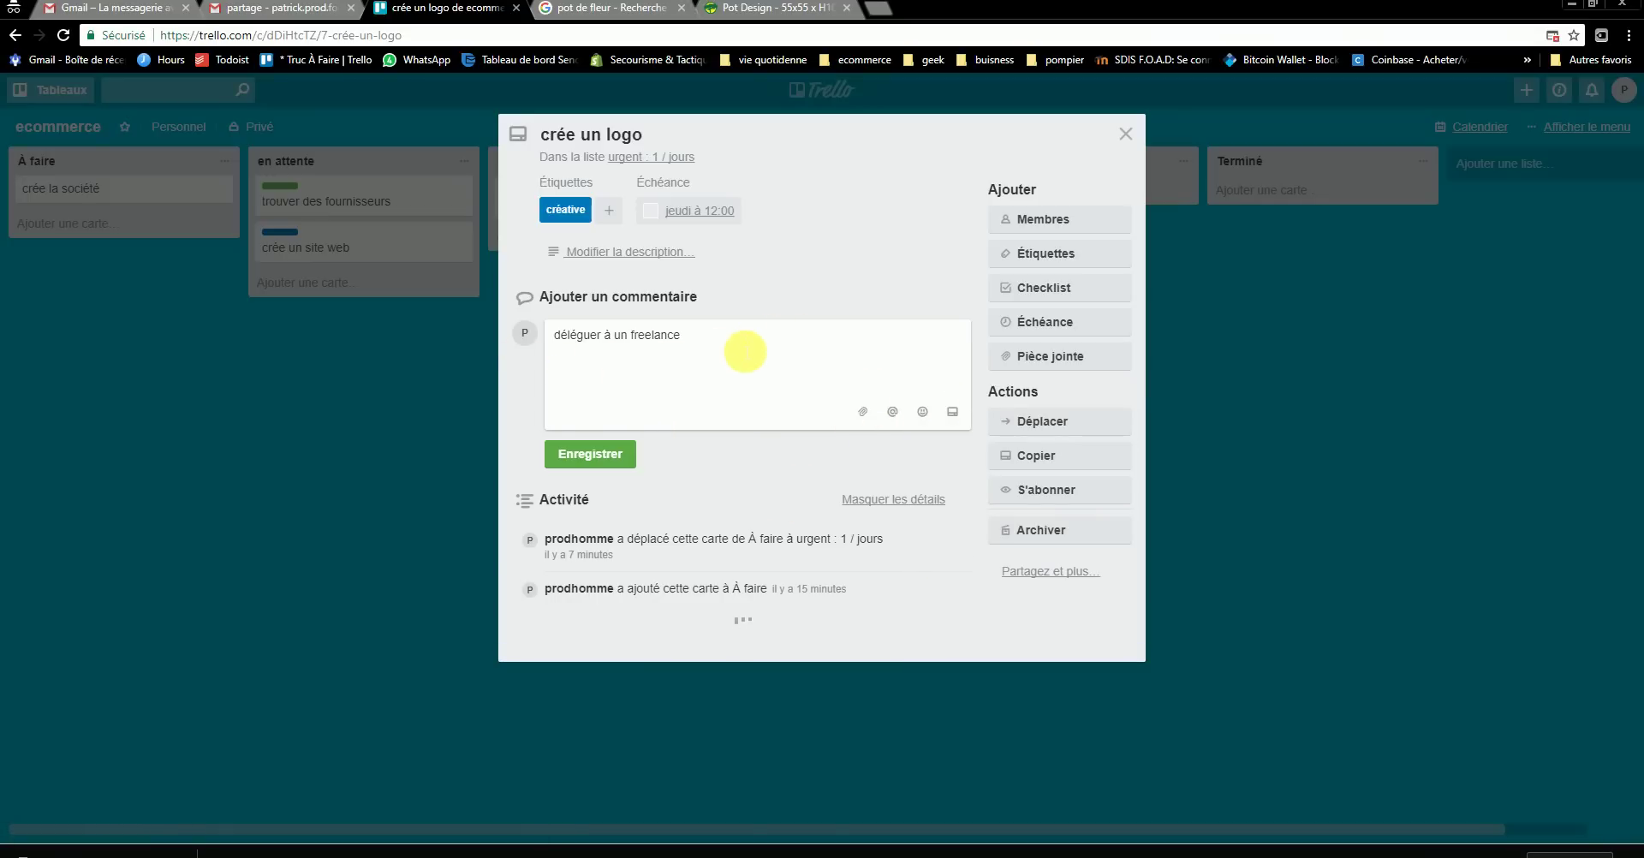
pyautogui.click(950, 413)
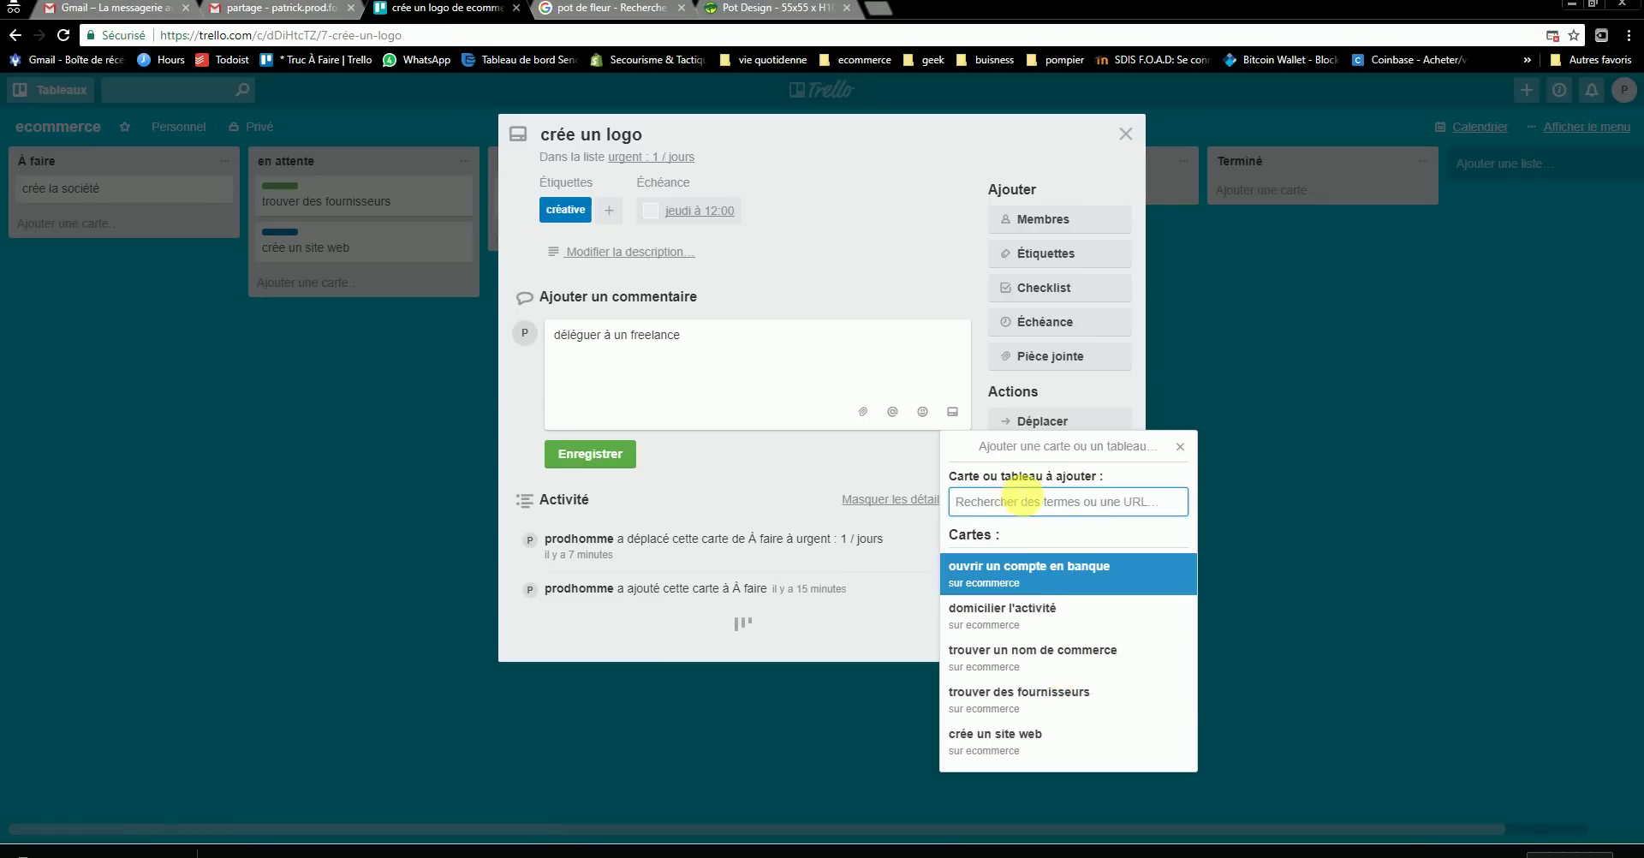
pyautogui.click(1180, 447)
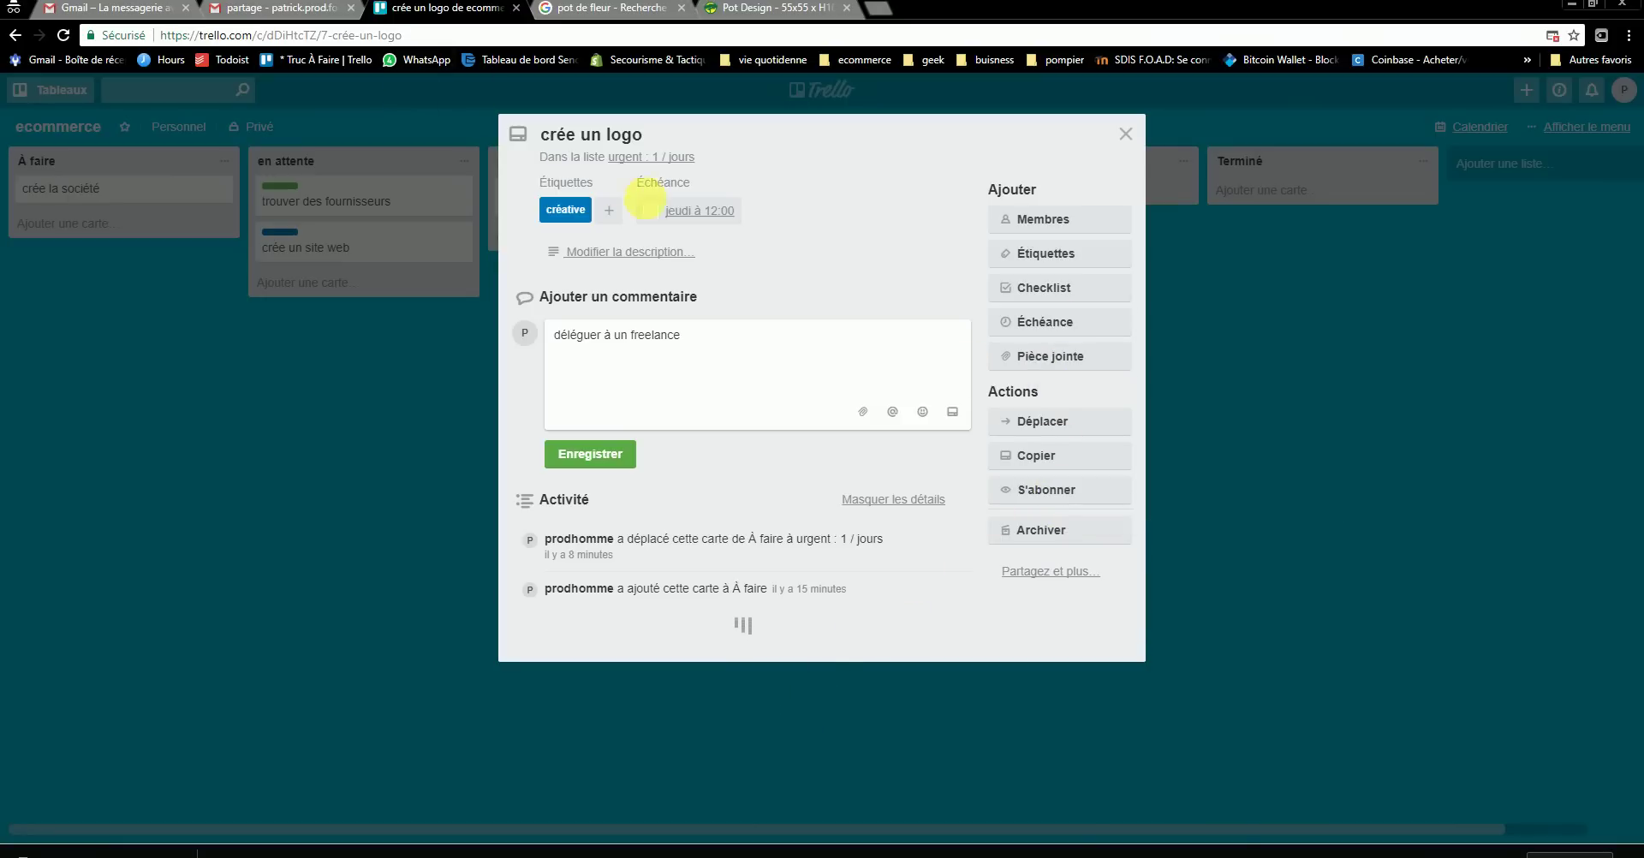
# - Close crée un logo, toggle S'abonner on and off for ouvrir un compte en banque, then close it
pyautogui.click(1124, 133)
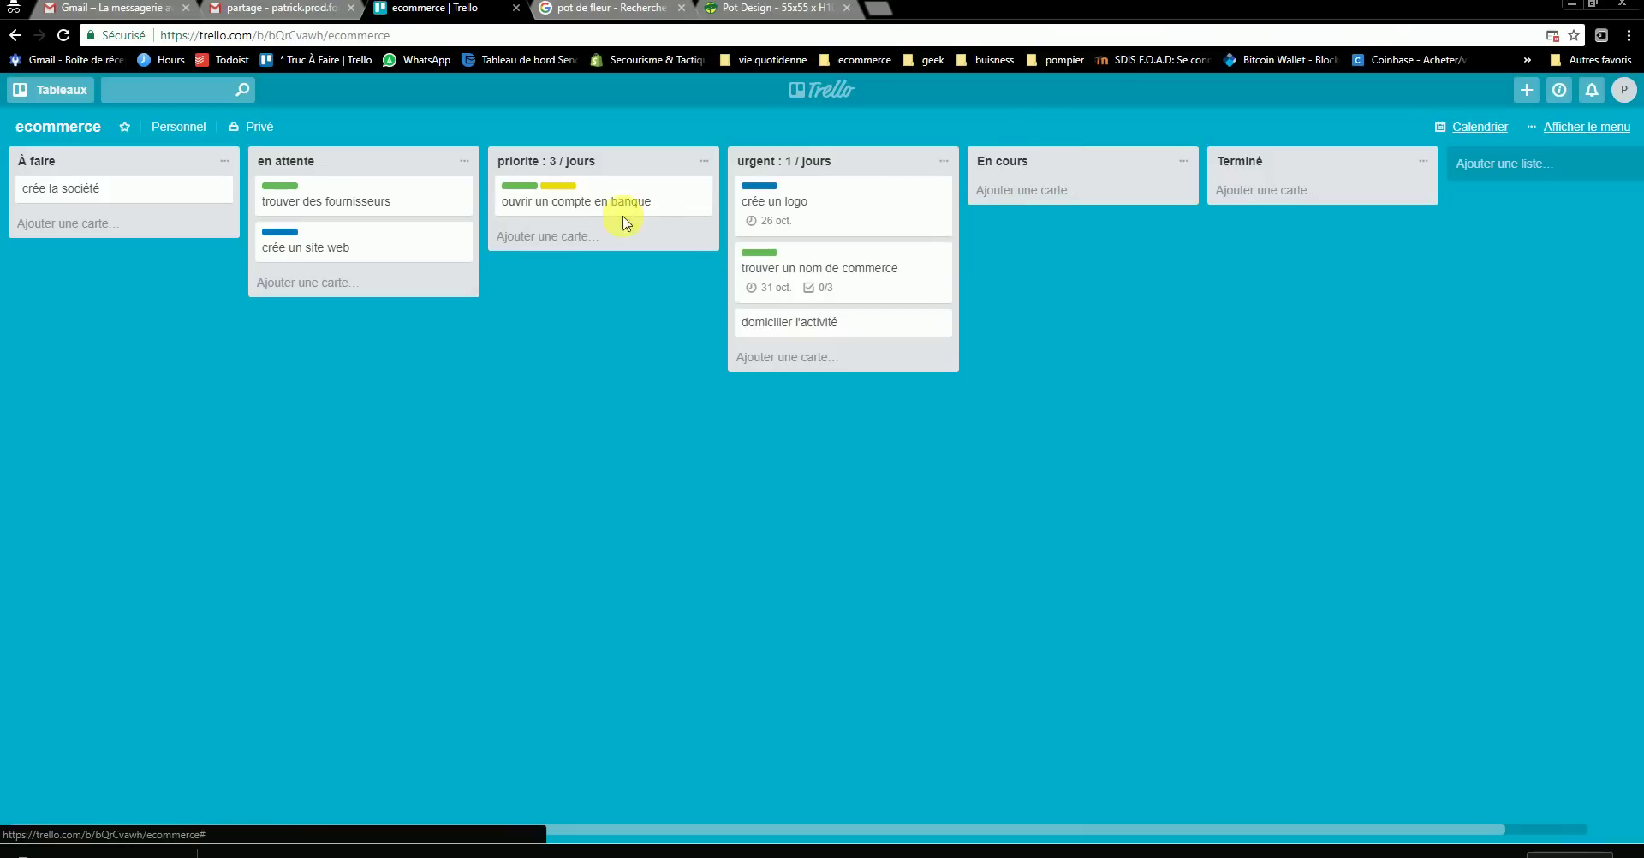
pyautogui.click(589, 200)
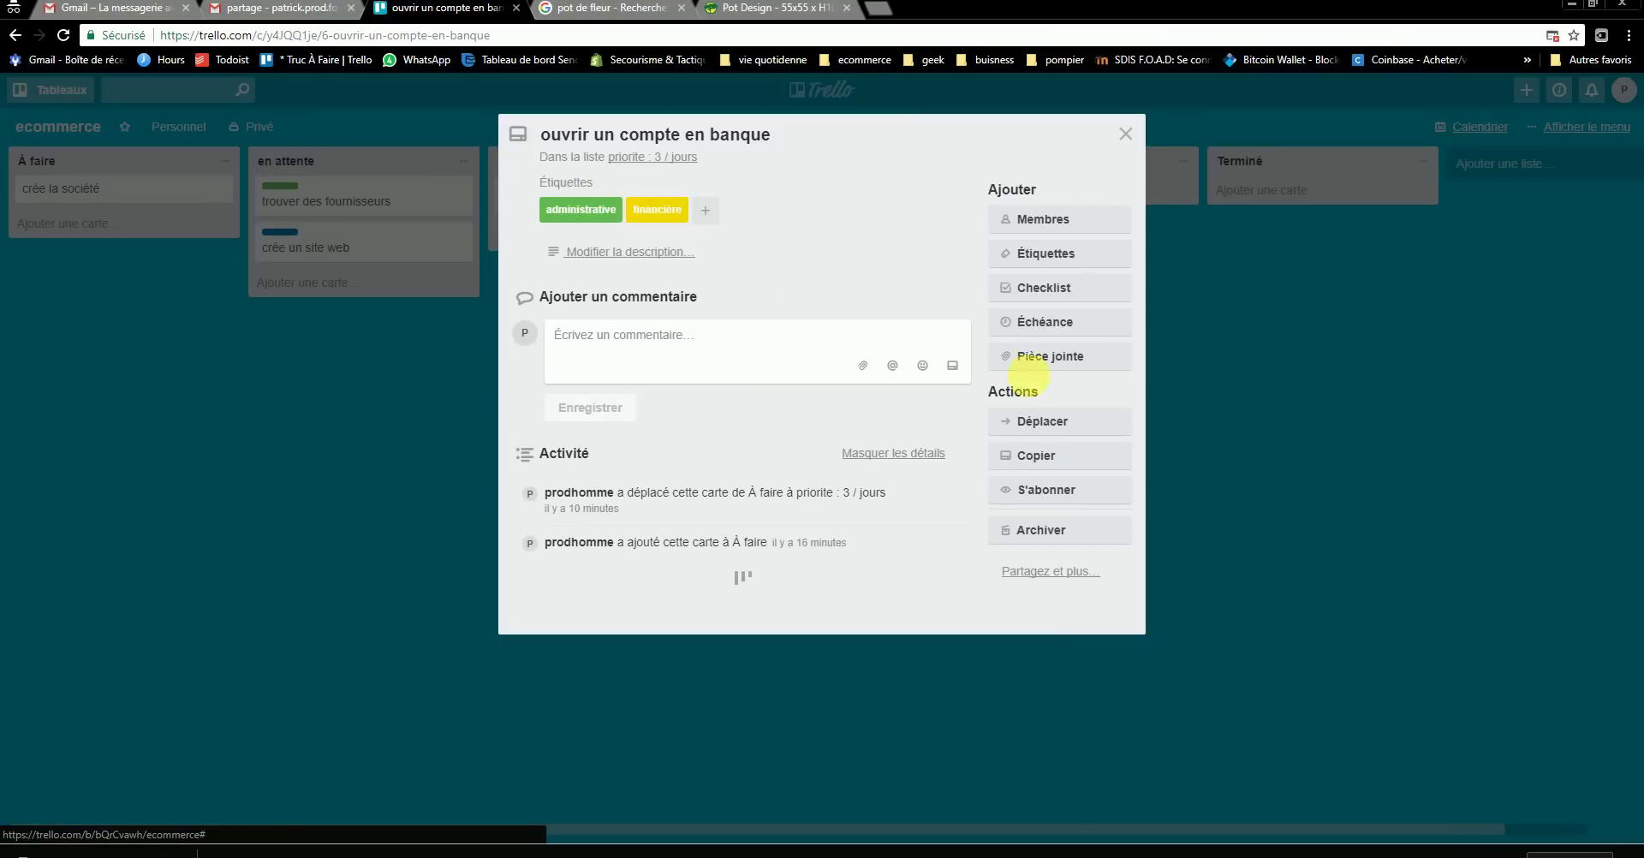
pyautogui.click(1034, 493)
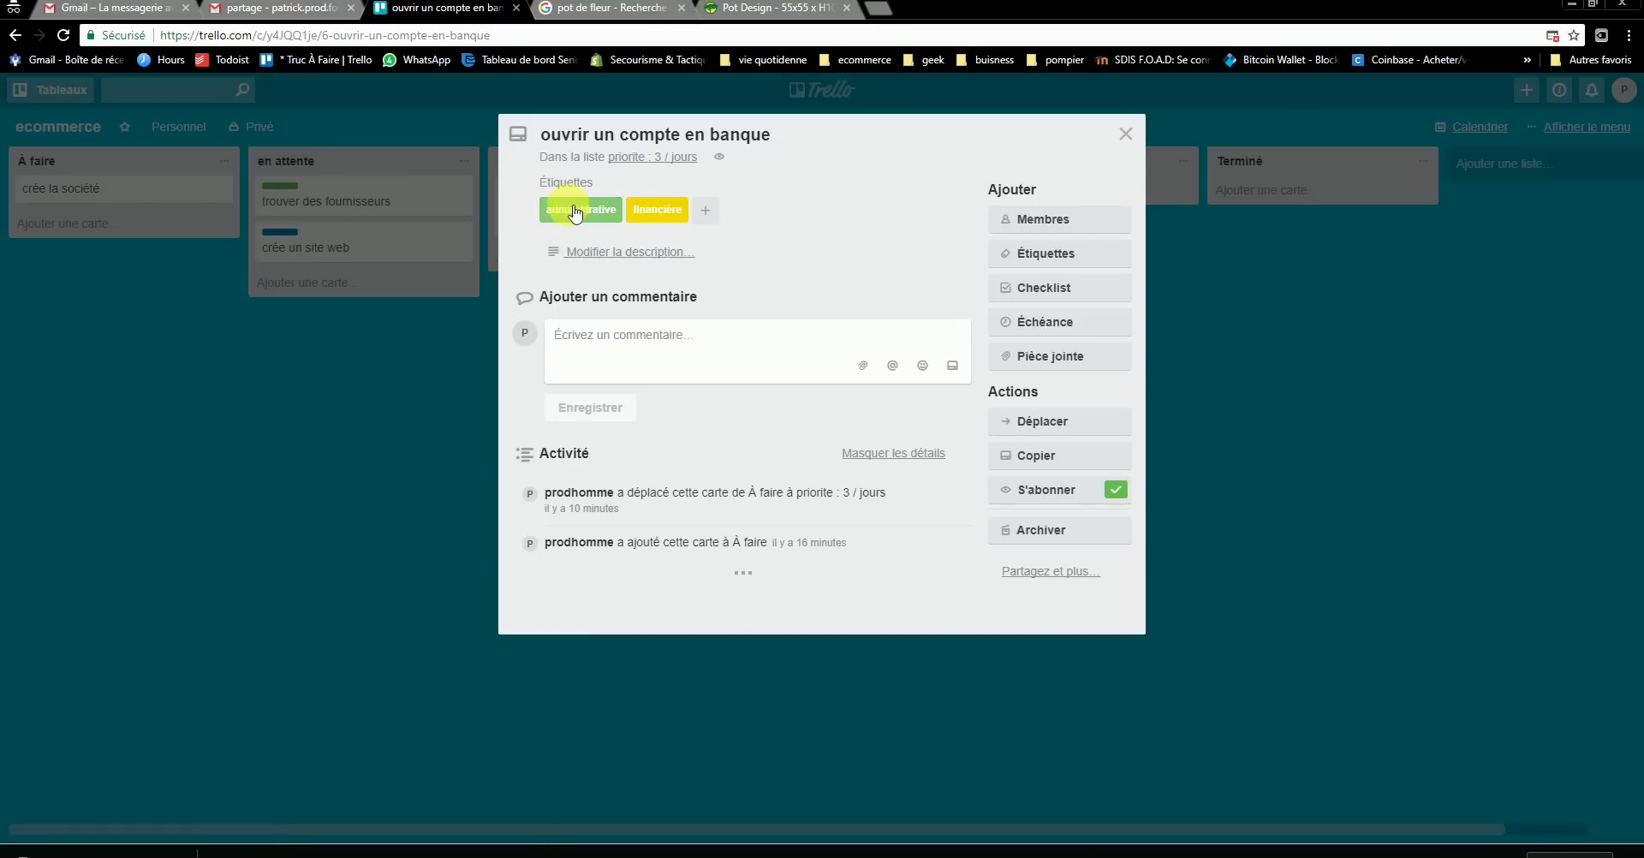
pyautogui.click(1122, 493)
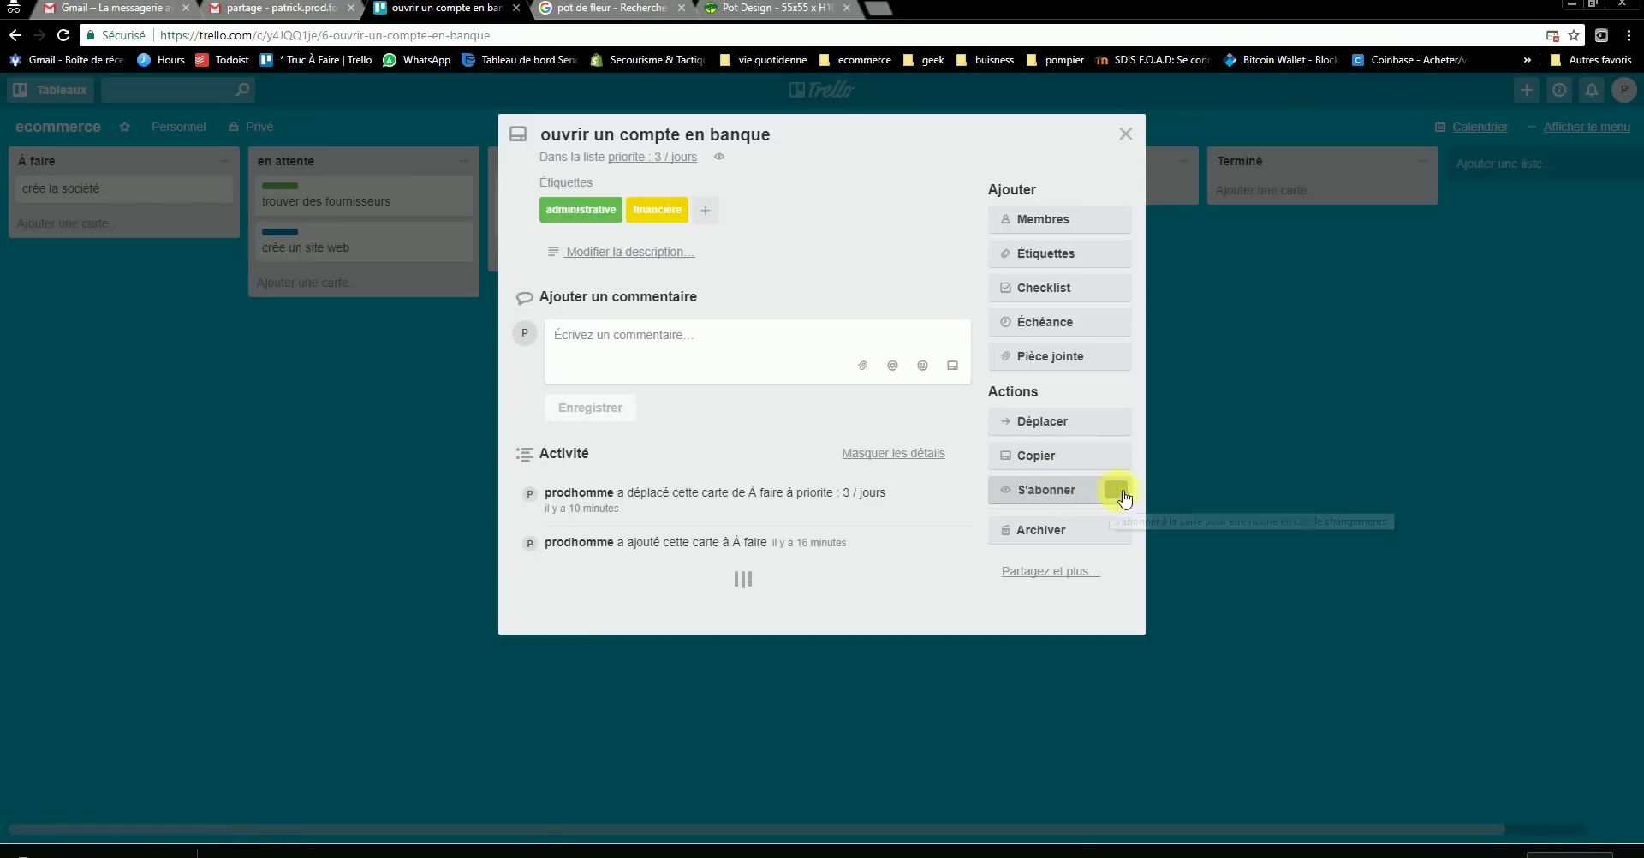
pyautogui.click(1122, 493)
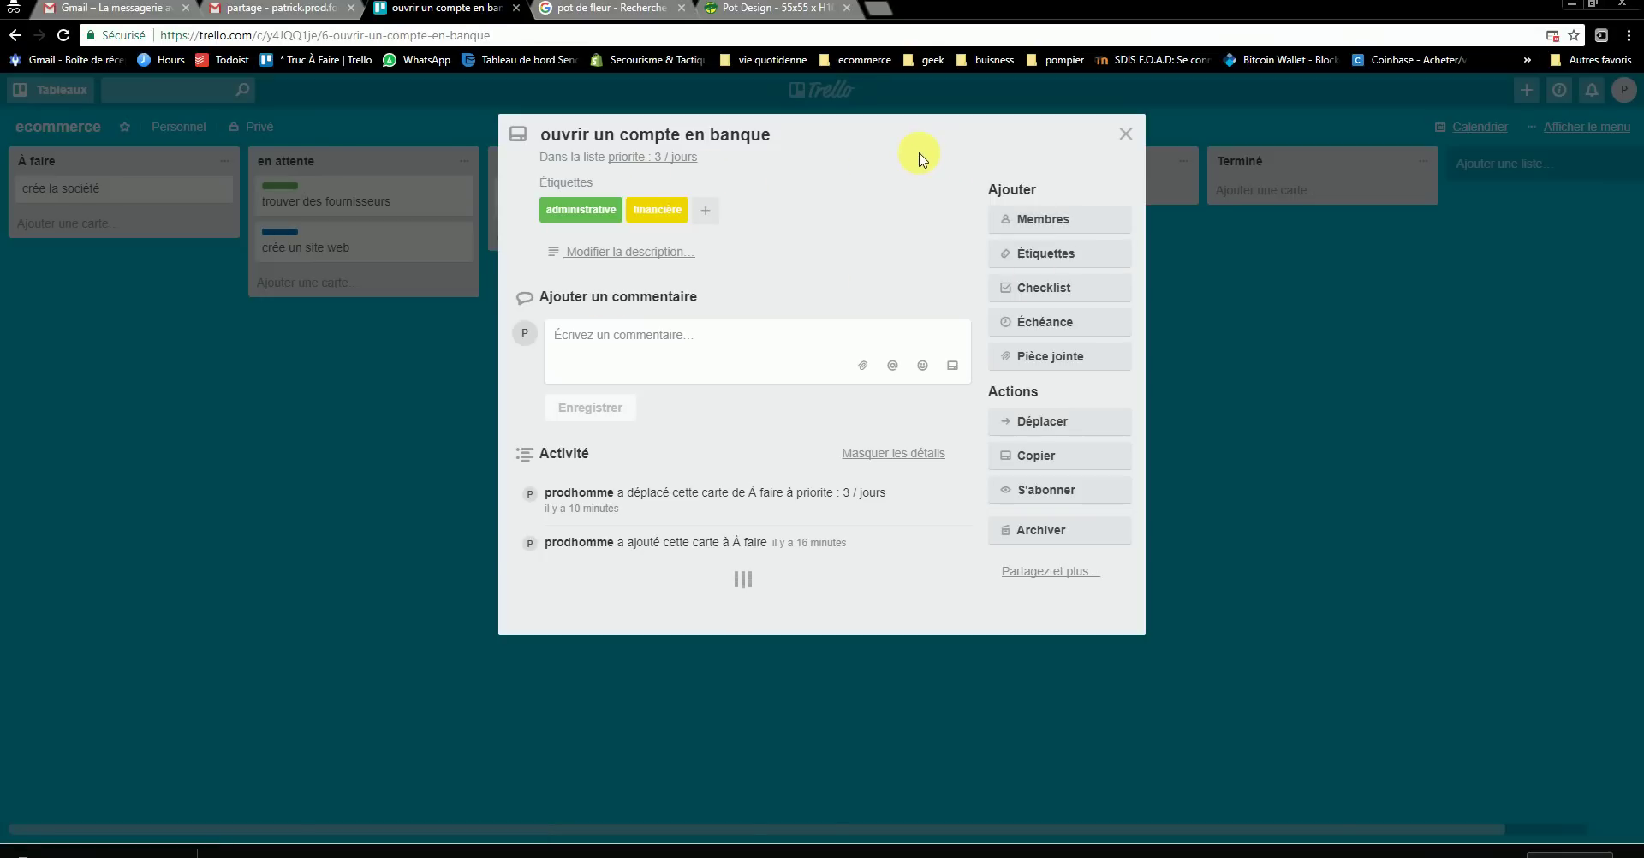
pyautogui.click(1164, 329)
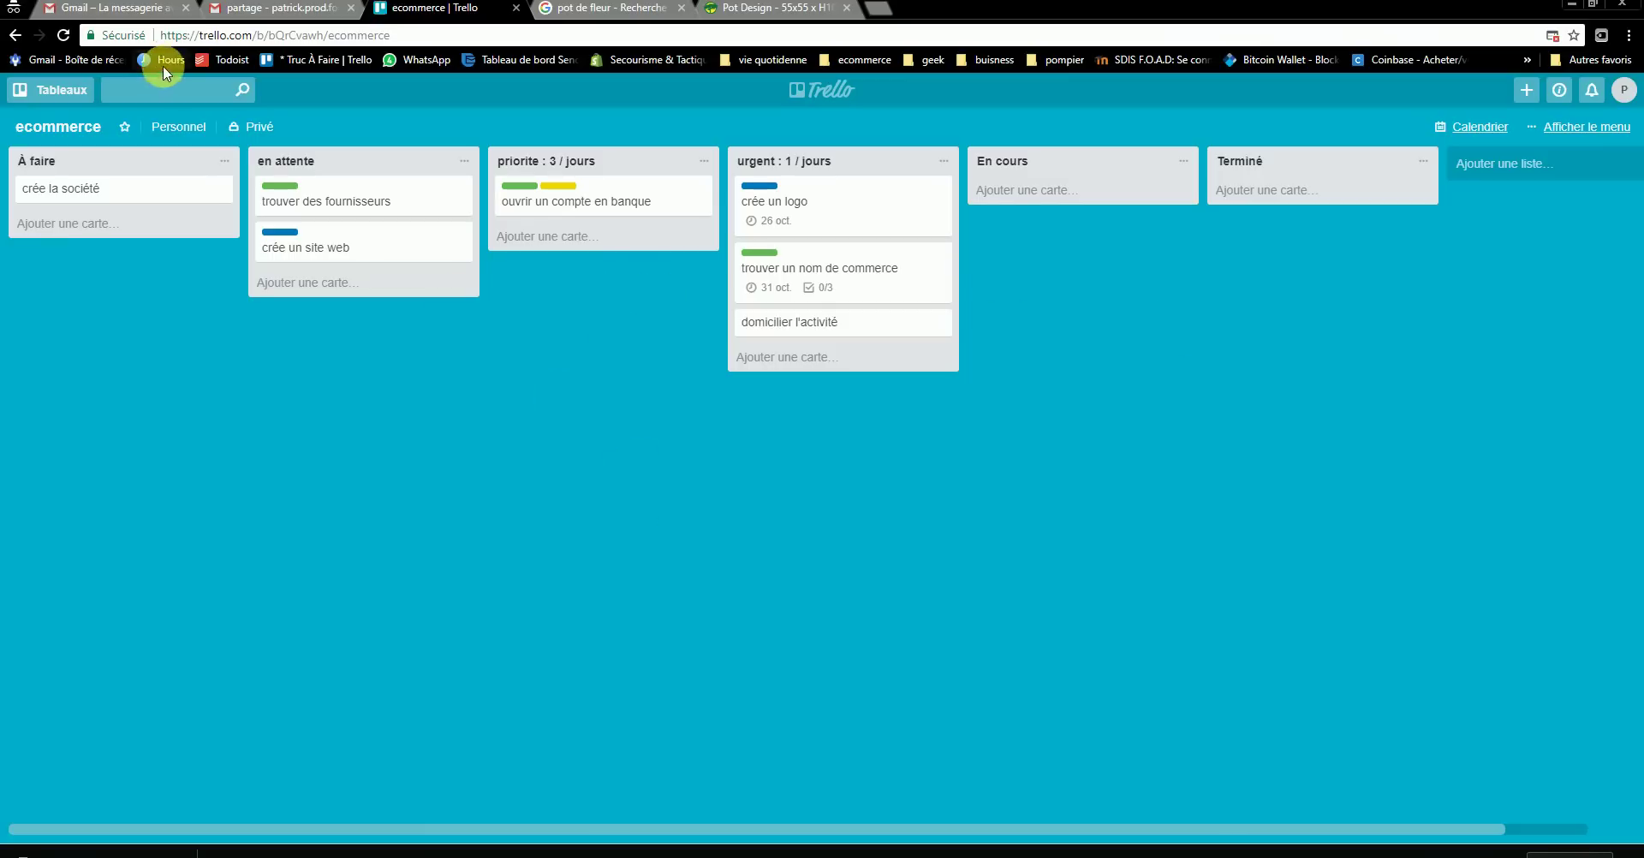
pyautogui.click(277, 11)
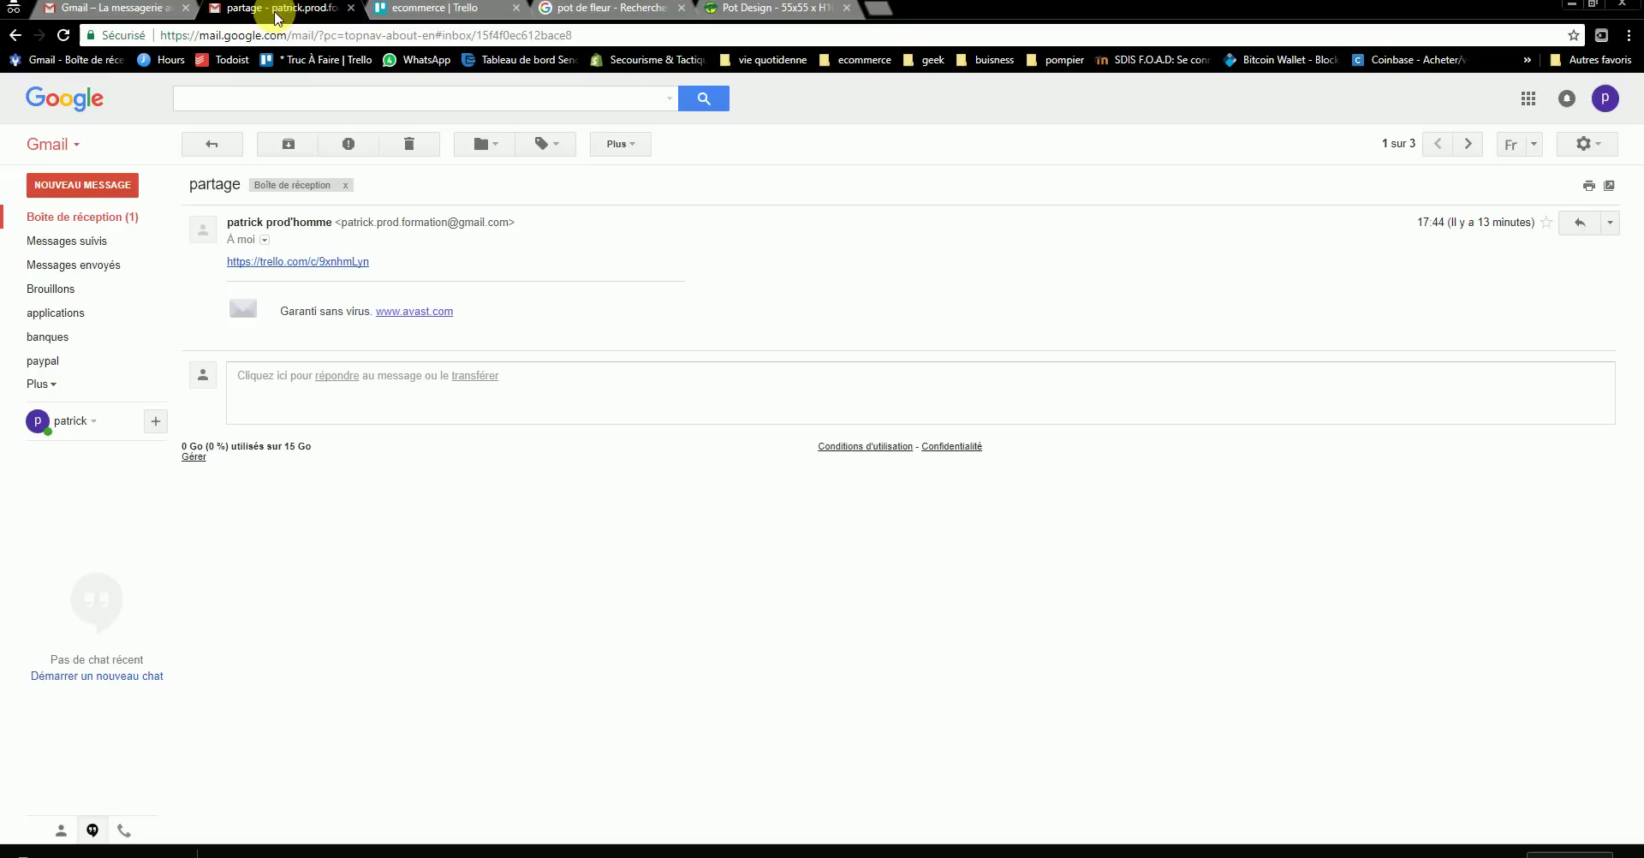
pyautogui.click(79, 217)
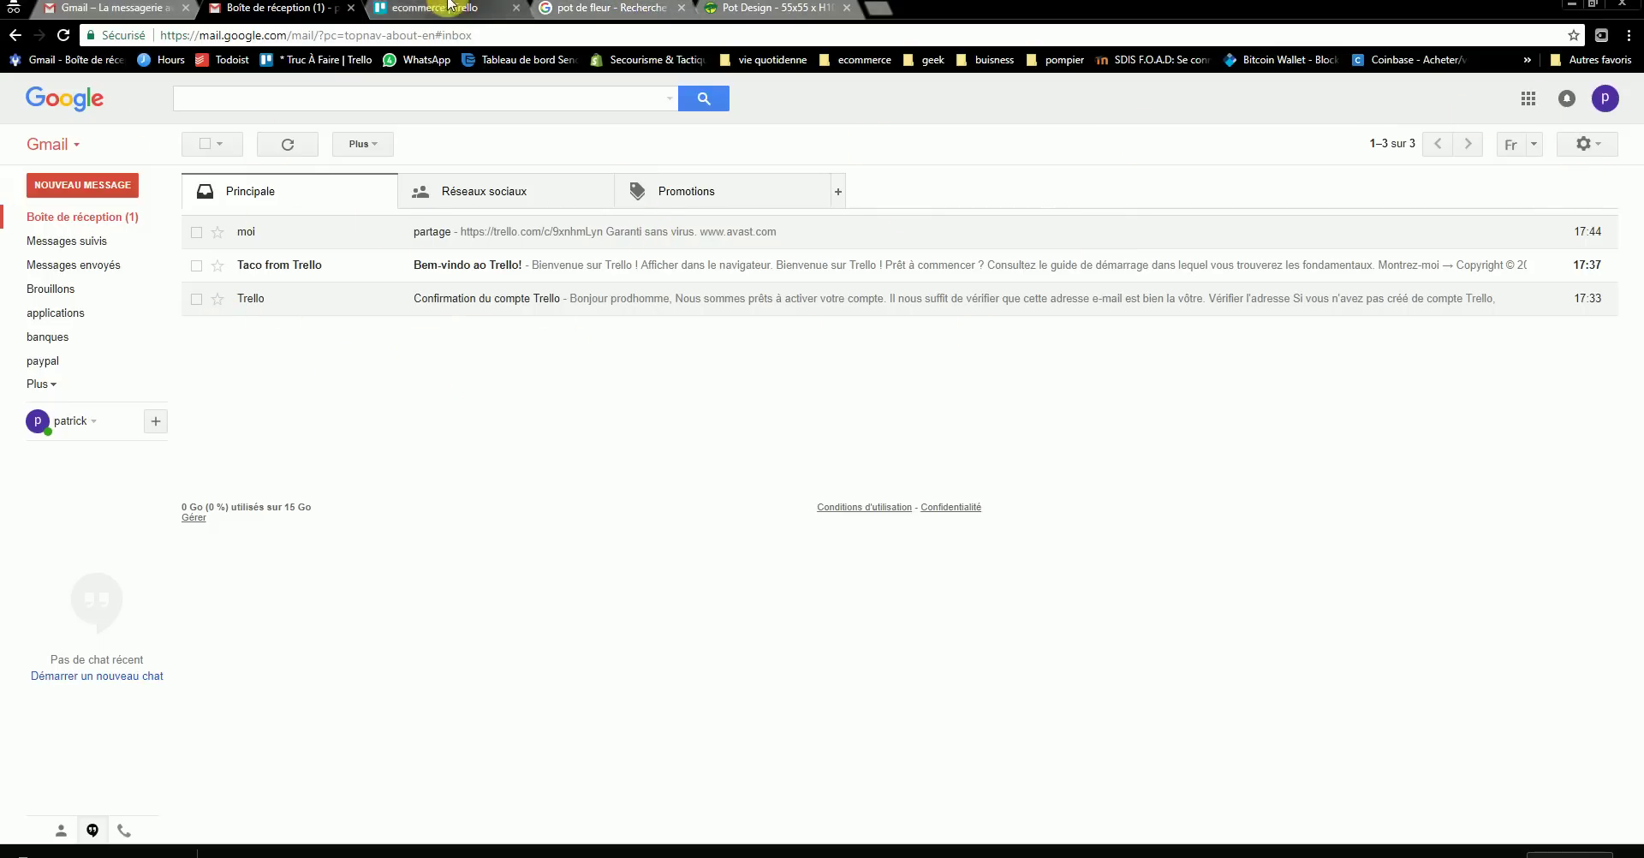
pyautogui.click(419, 8)
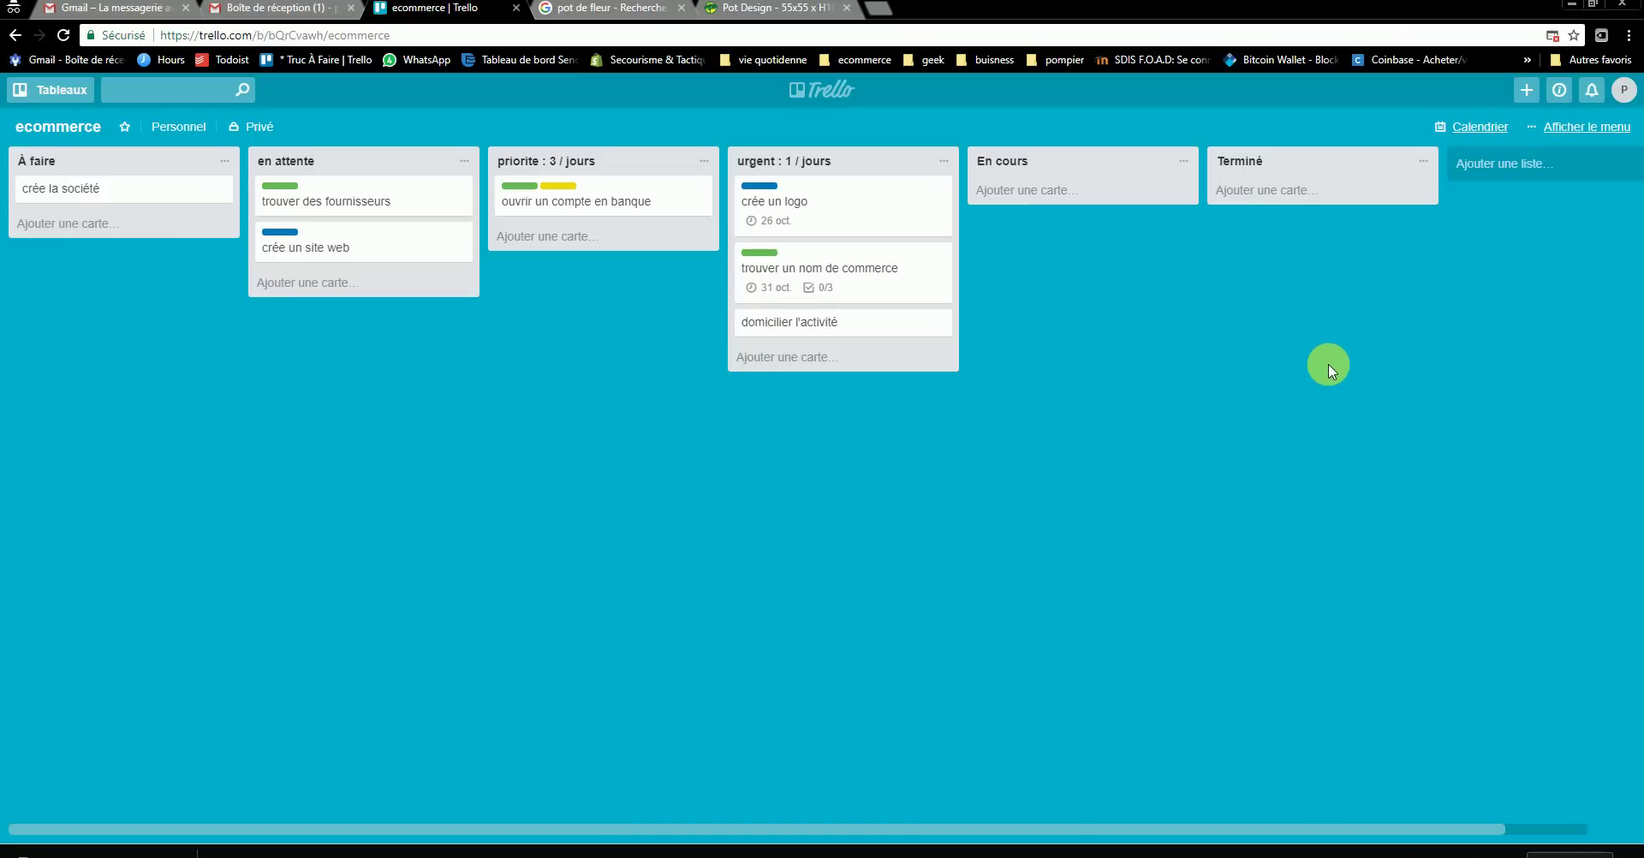
pyautogui.click(1472, 128)
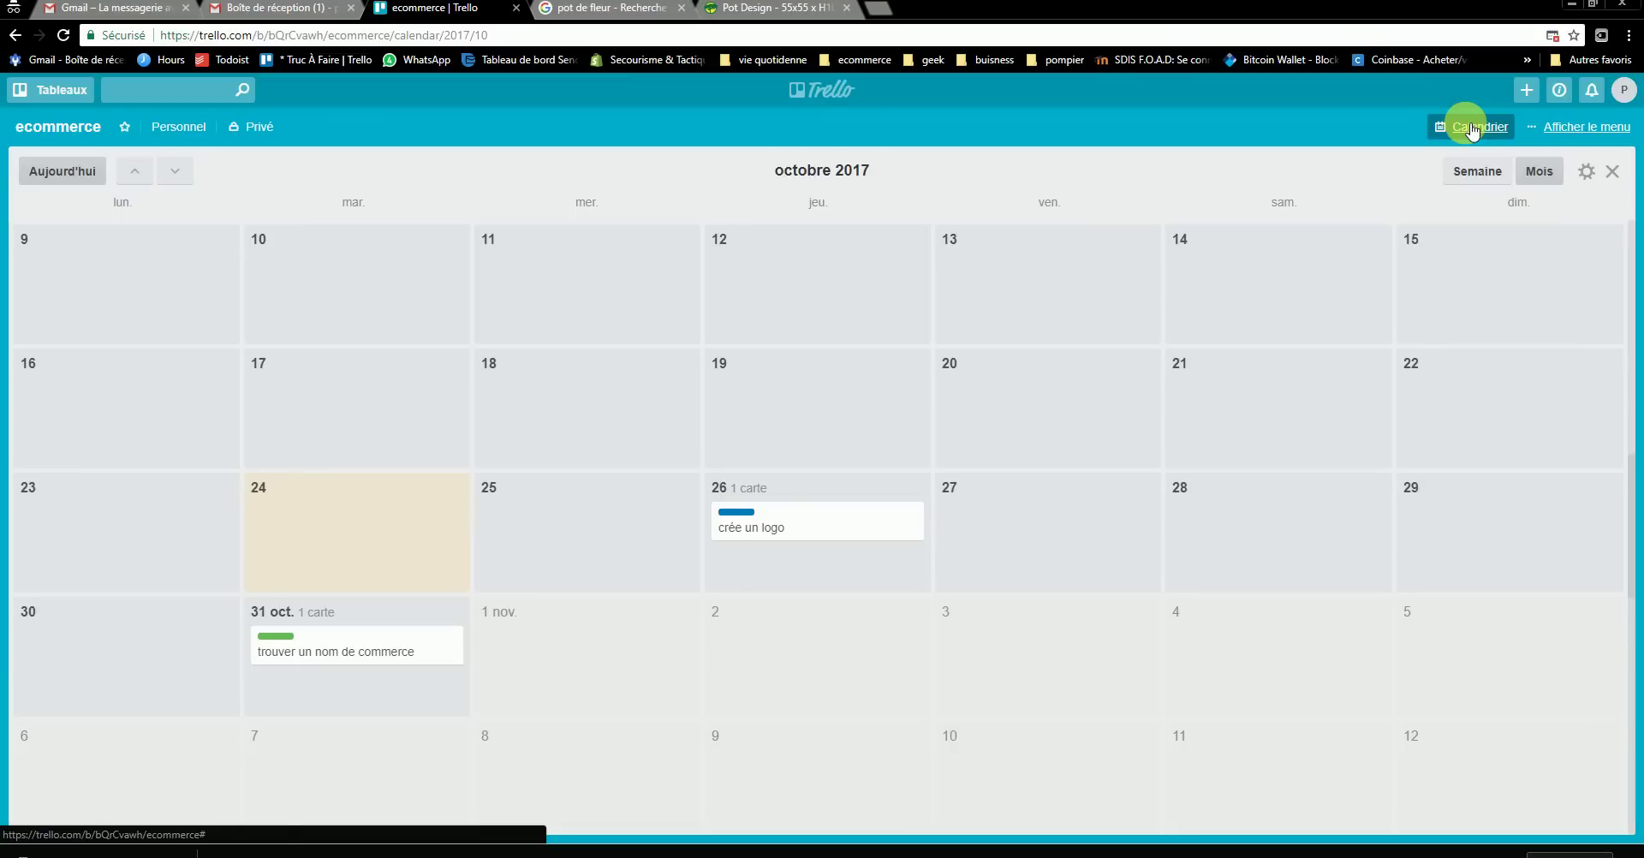
pyautogui.click(1455, 126)
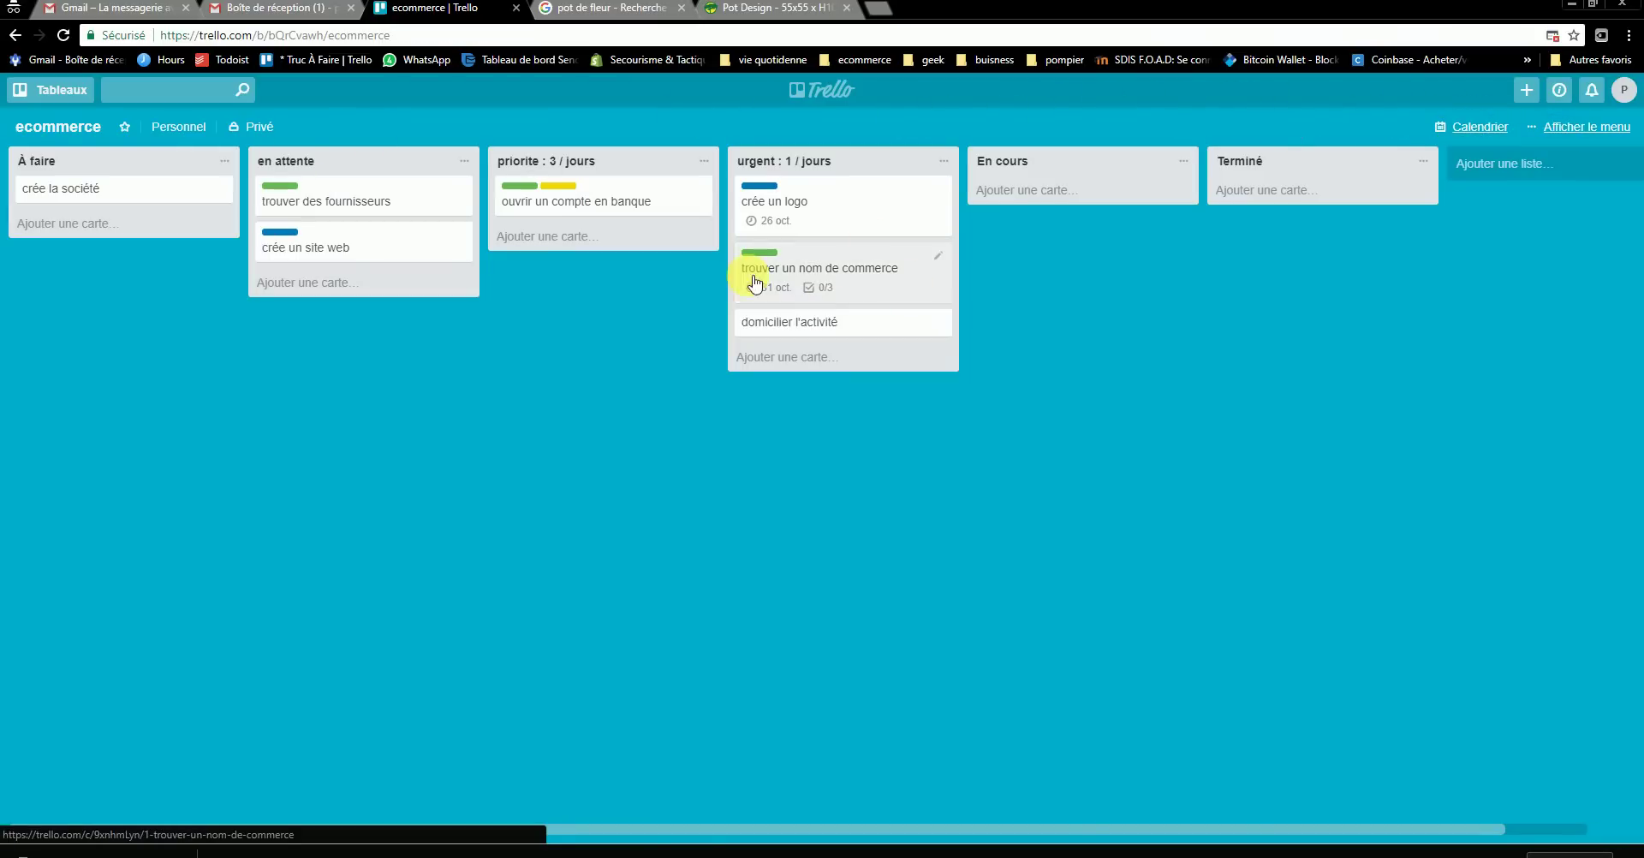
pyautogui.click(1470, 126)
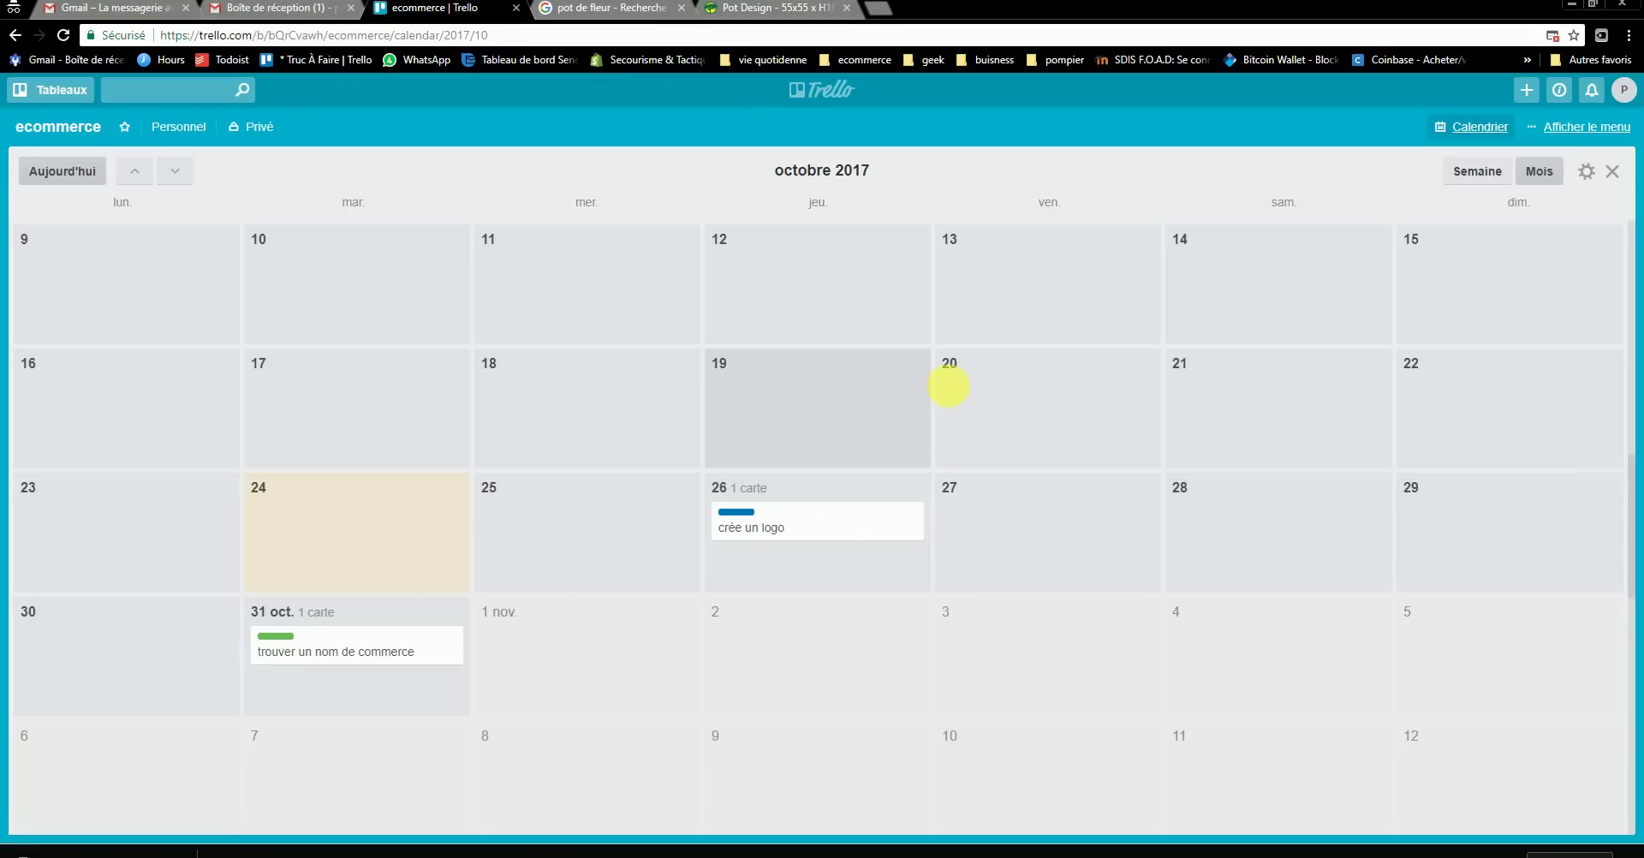
pyautogui.click(1477, 171)
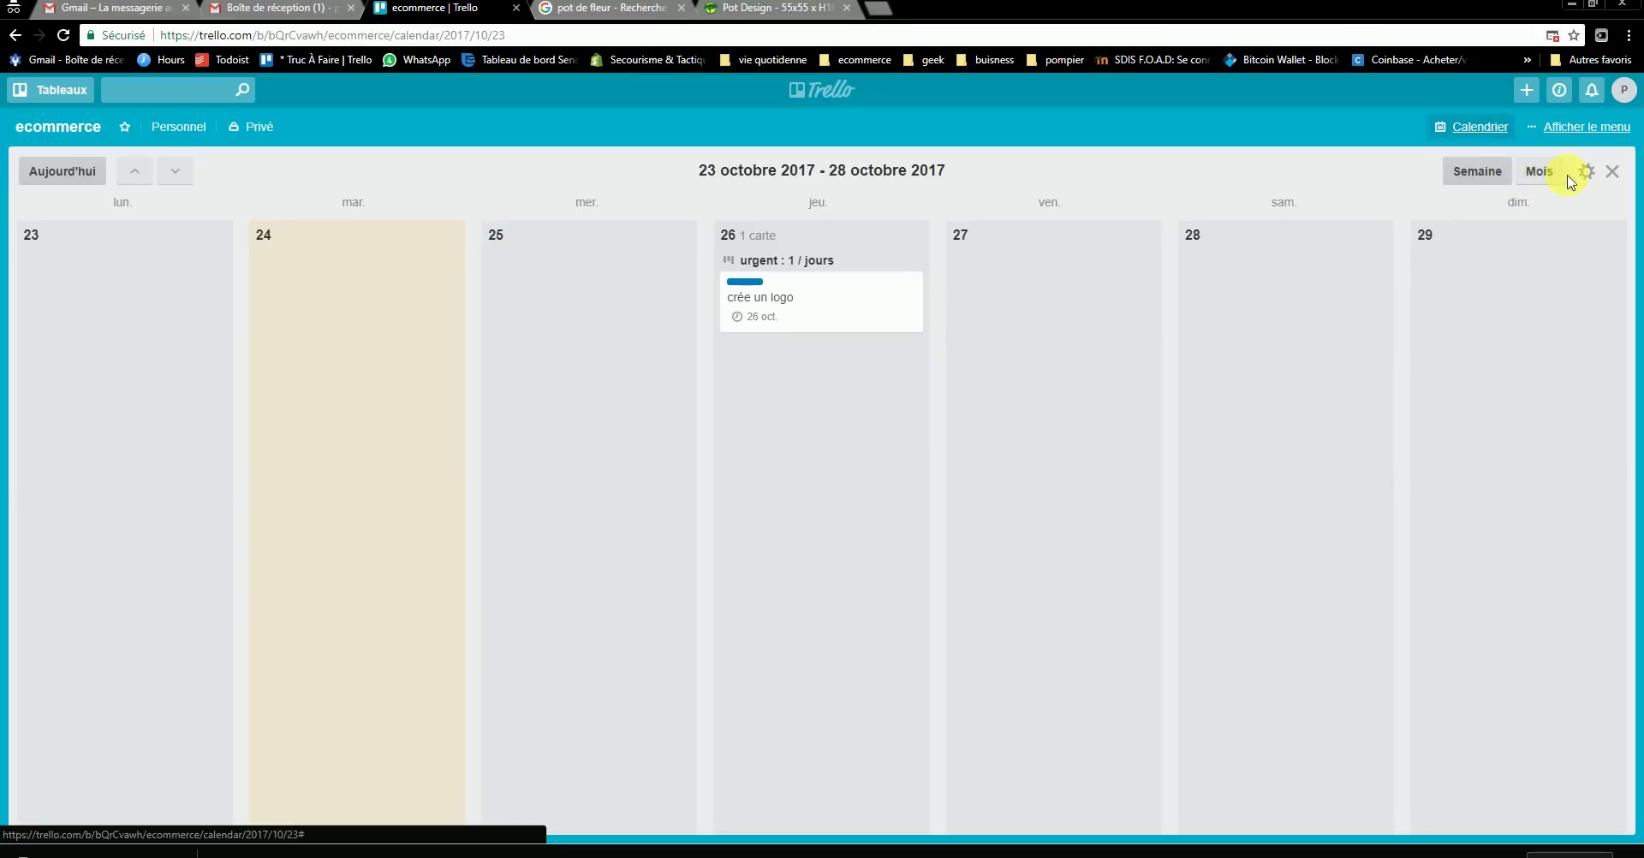
pyautogui.click(1540, 171)
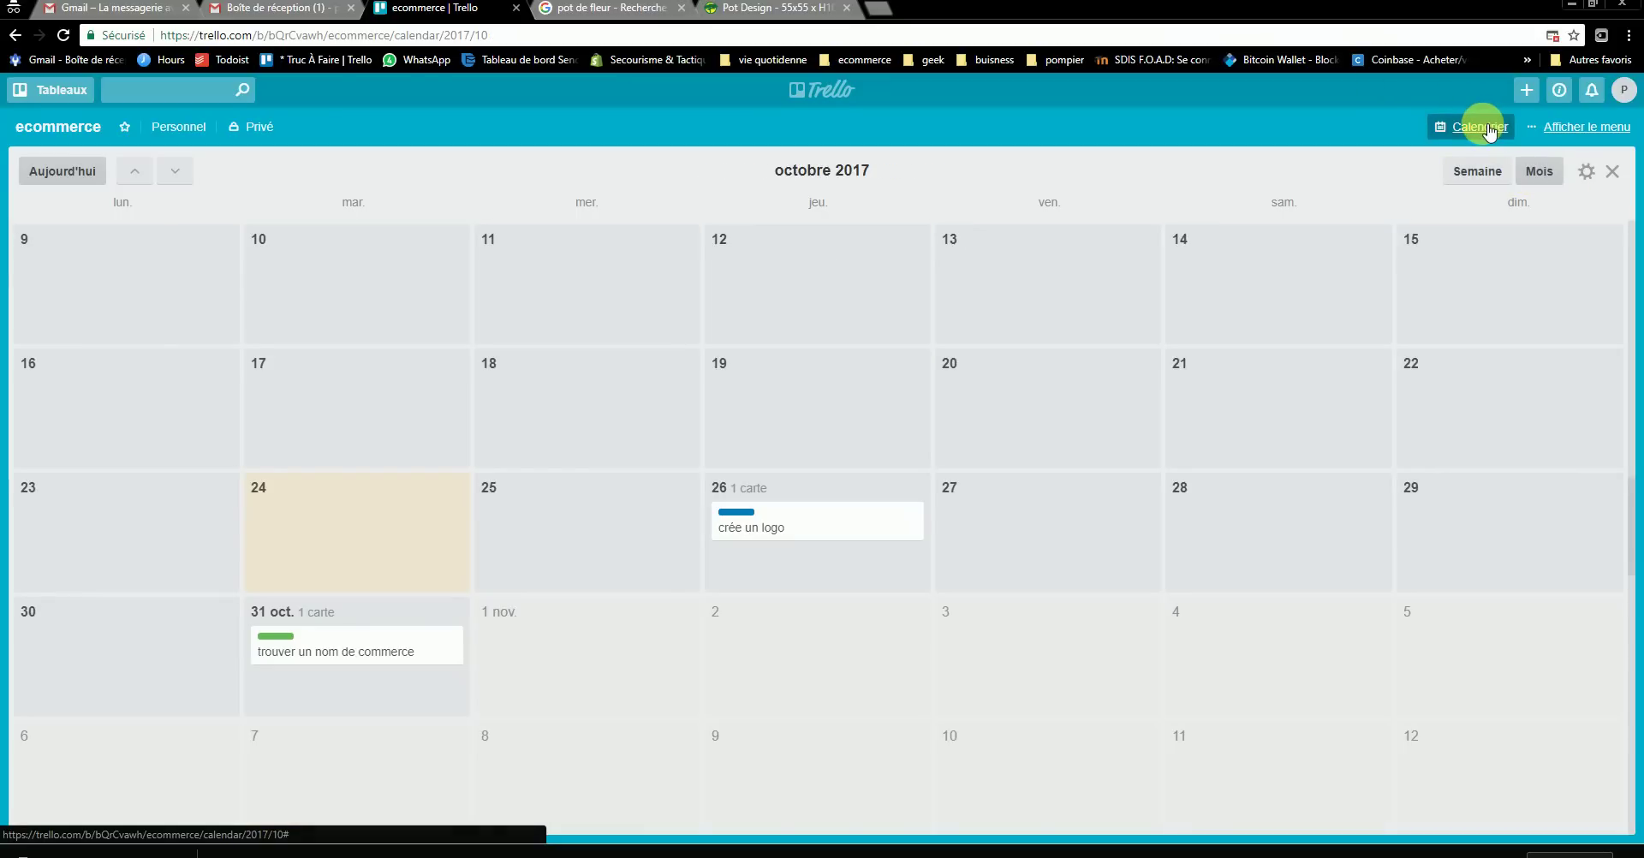
pyautogui.click(1583, 127)
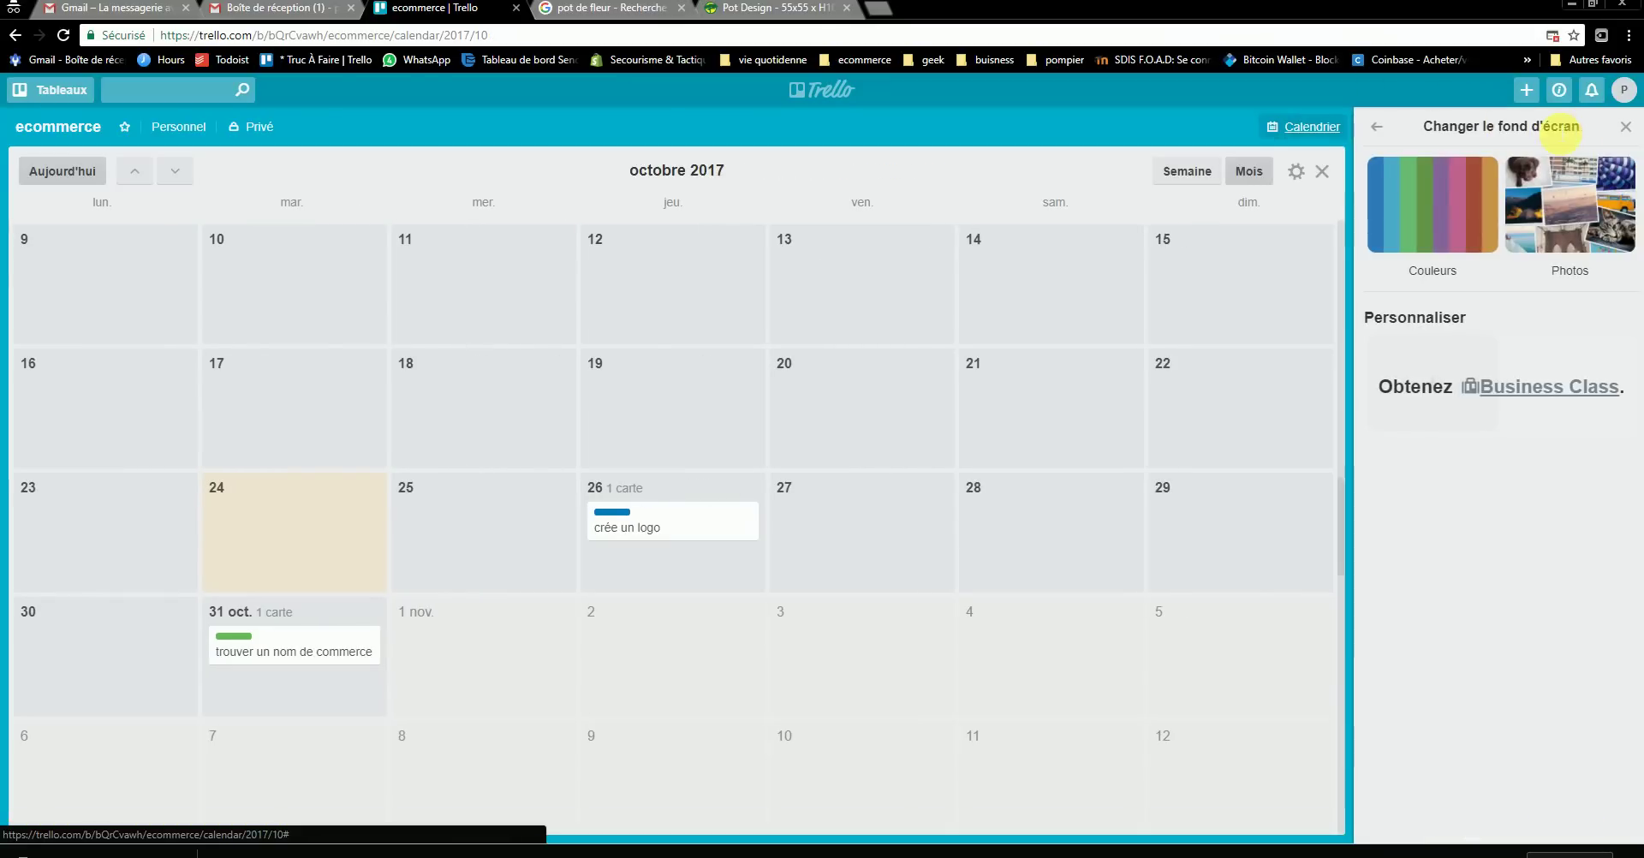
pyautogui.click(1624, 126)
pyautogui.click(1468, 126)
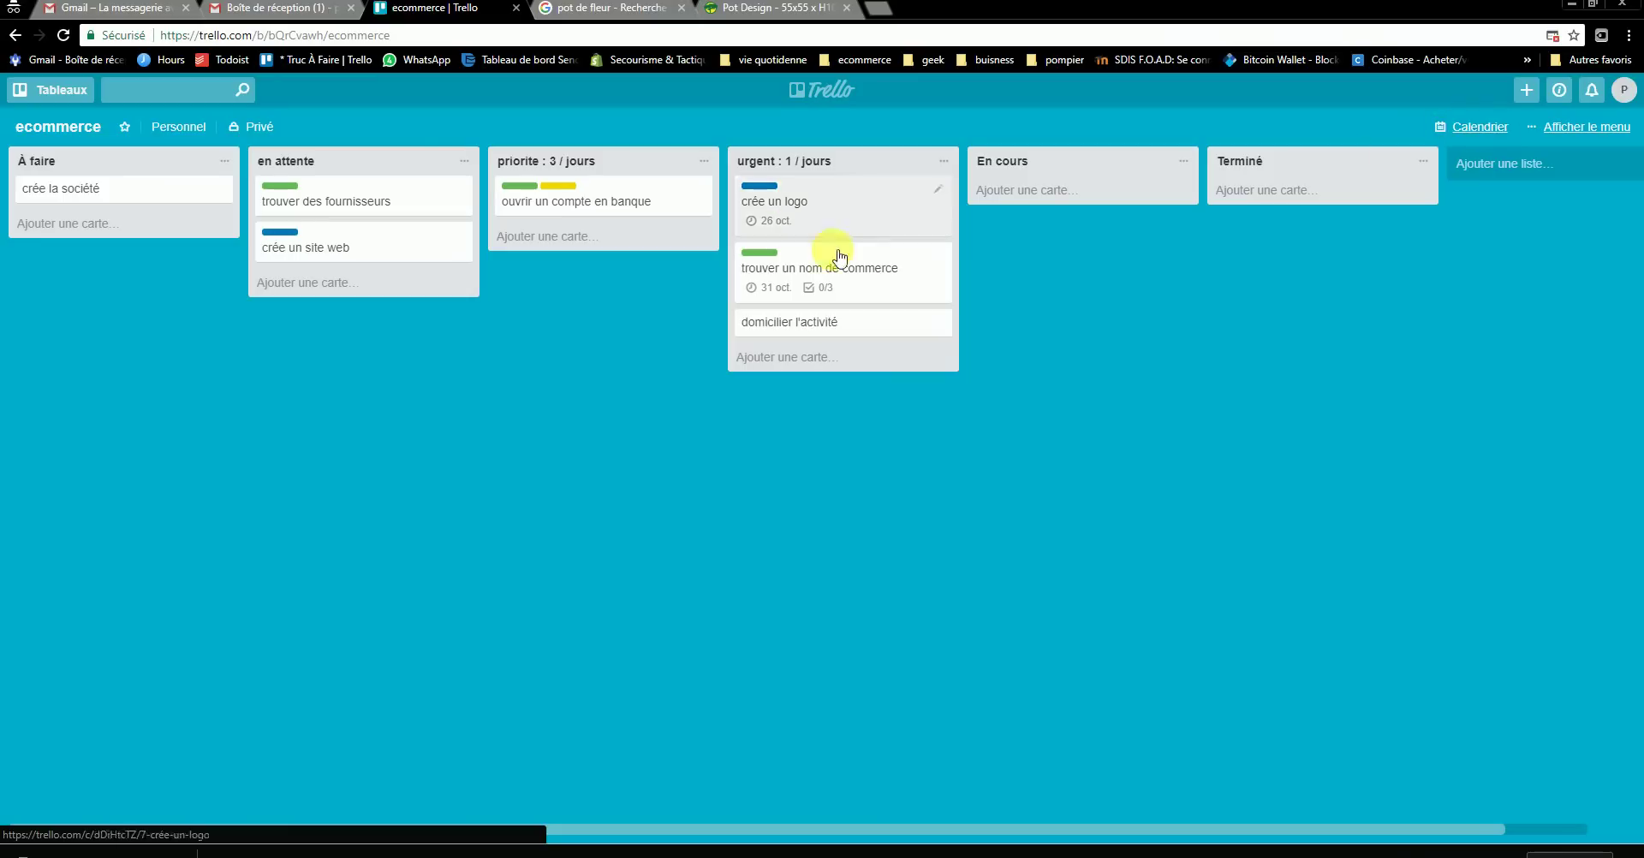